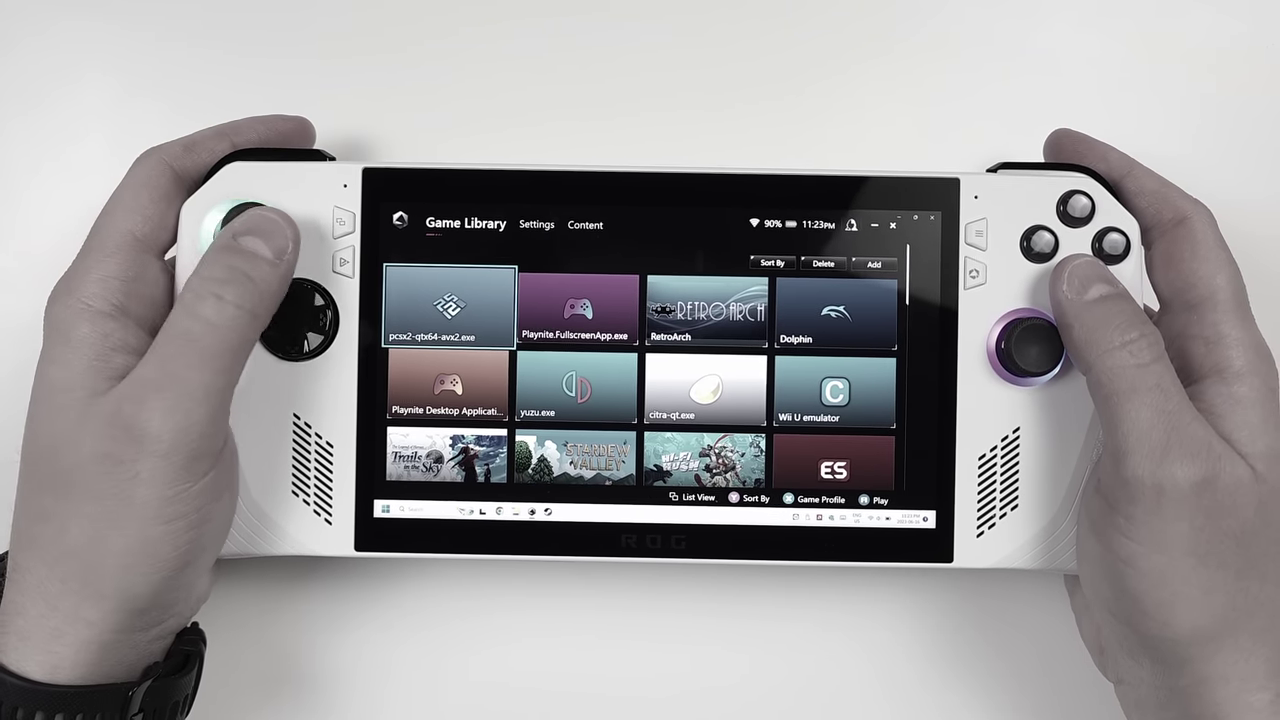
pyautogui.press('Right')
pyautogui.press('Right')
pyautogui.press('Down')
pyautogui.press('Right')
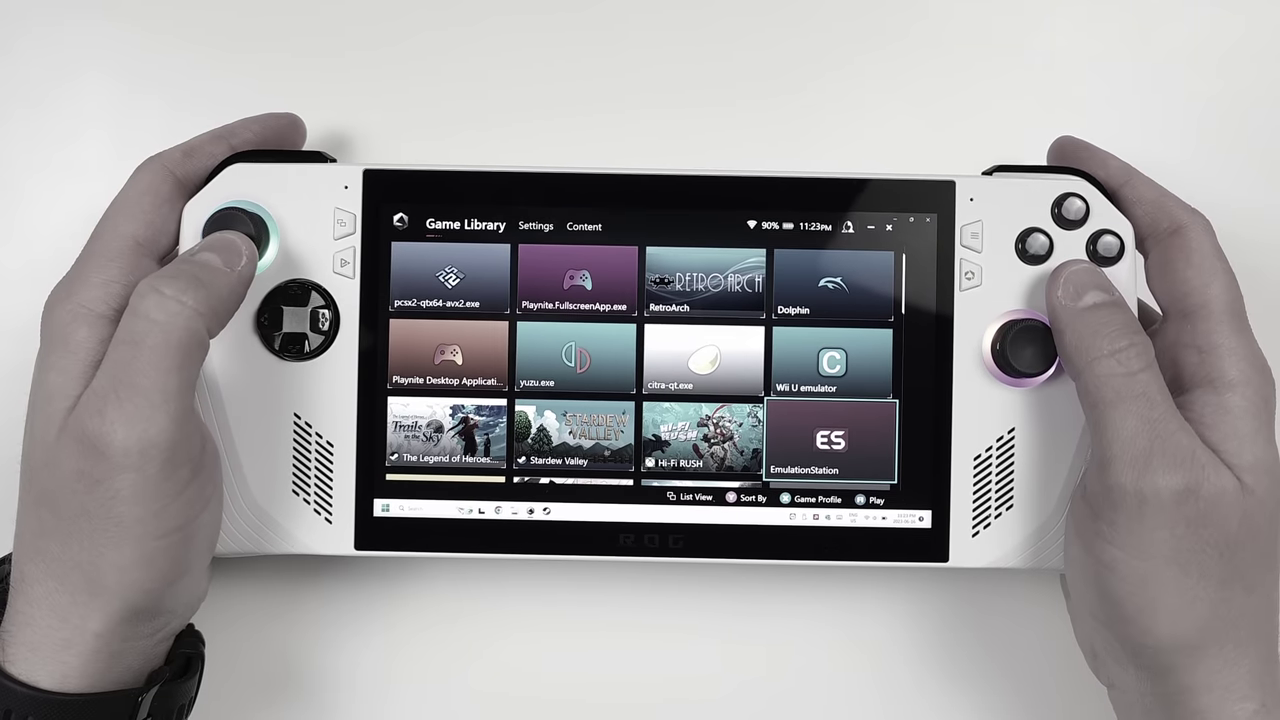
pyautogui.press('Down')
pyautogui.press('Down')
pyautogui.press('Down')
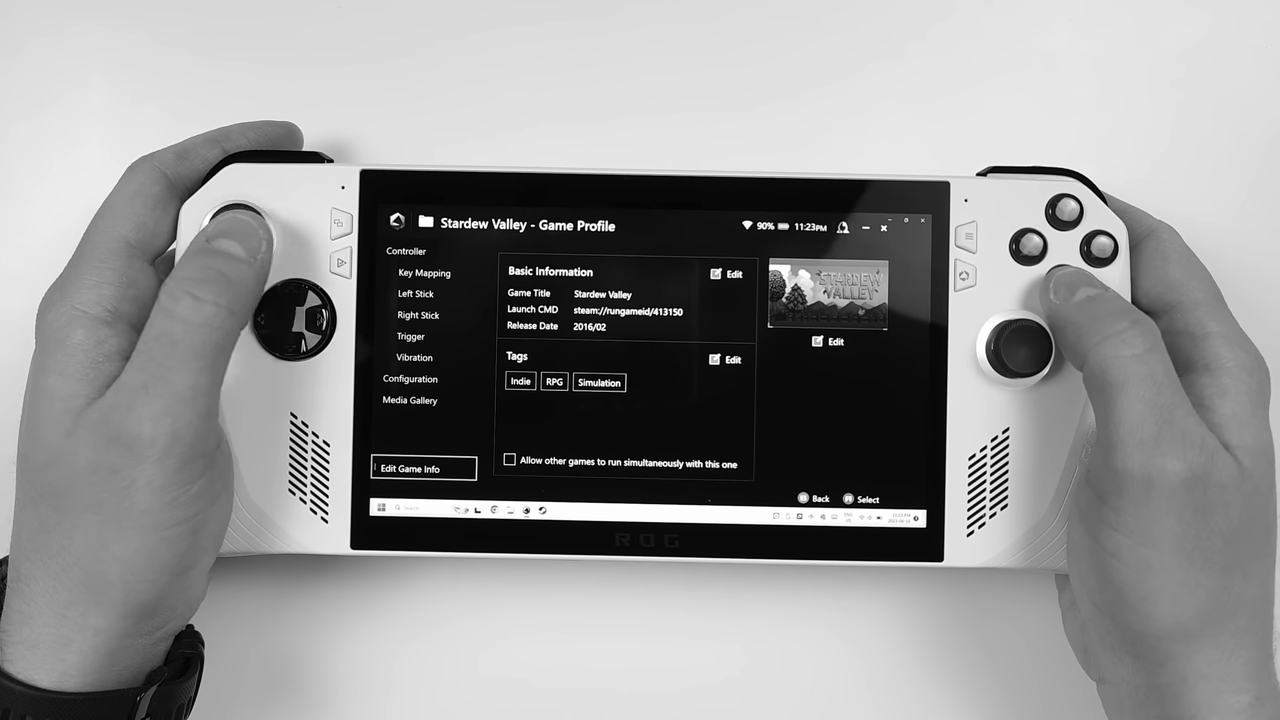
pyautogui.press('Right')
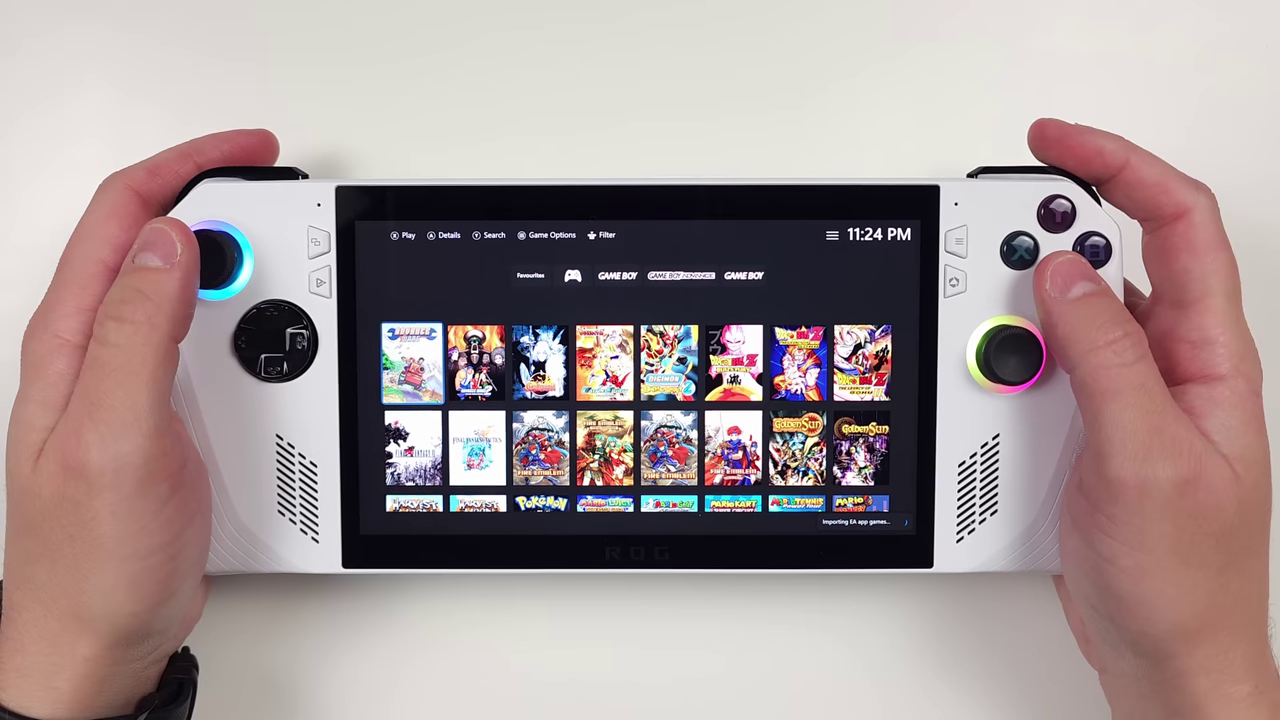
pyautogui.press('pagedown')
pyautogui.press('pagedown')
pyautogui.press('pagedown')
pyautogui.press('pagedown')
pyautogui.press('pagedown')
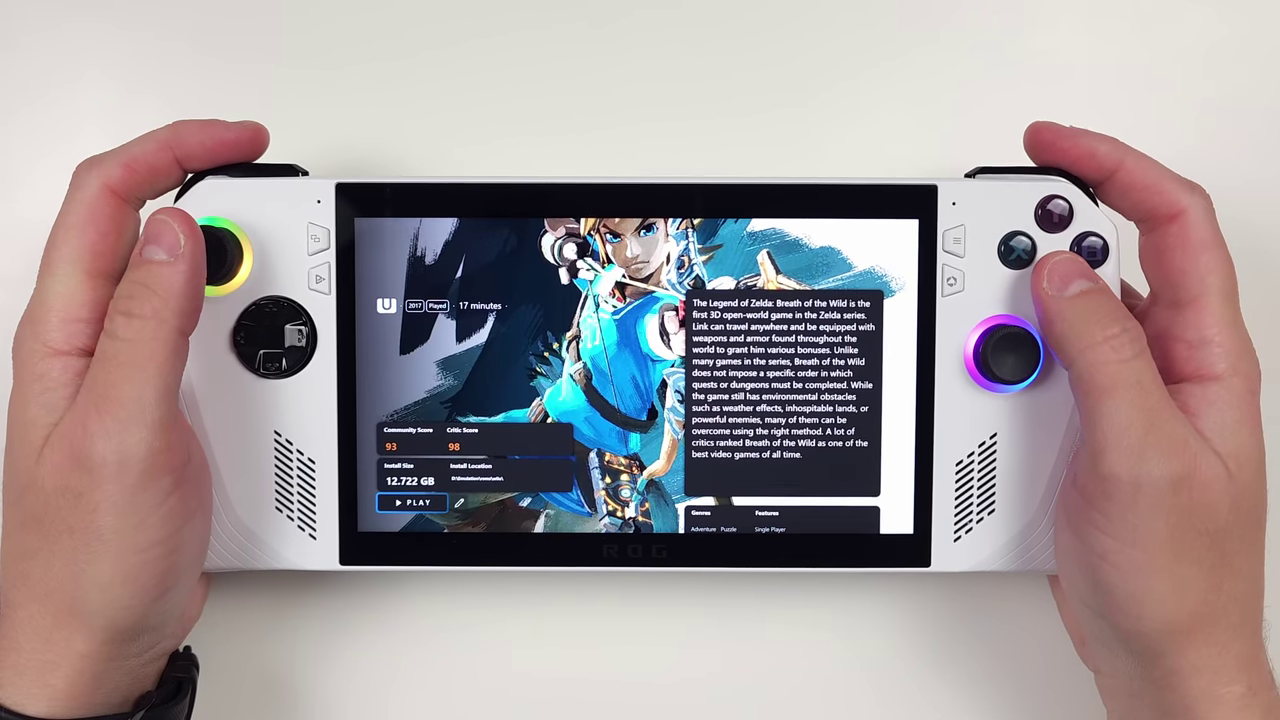
pyautogui.press('Right')
pyautogui.press('Right')
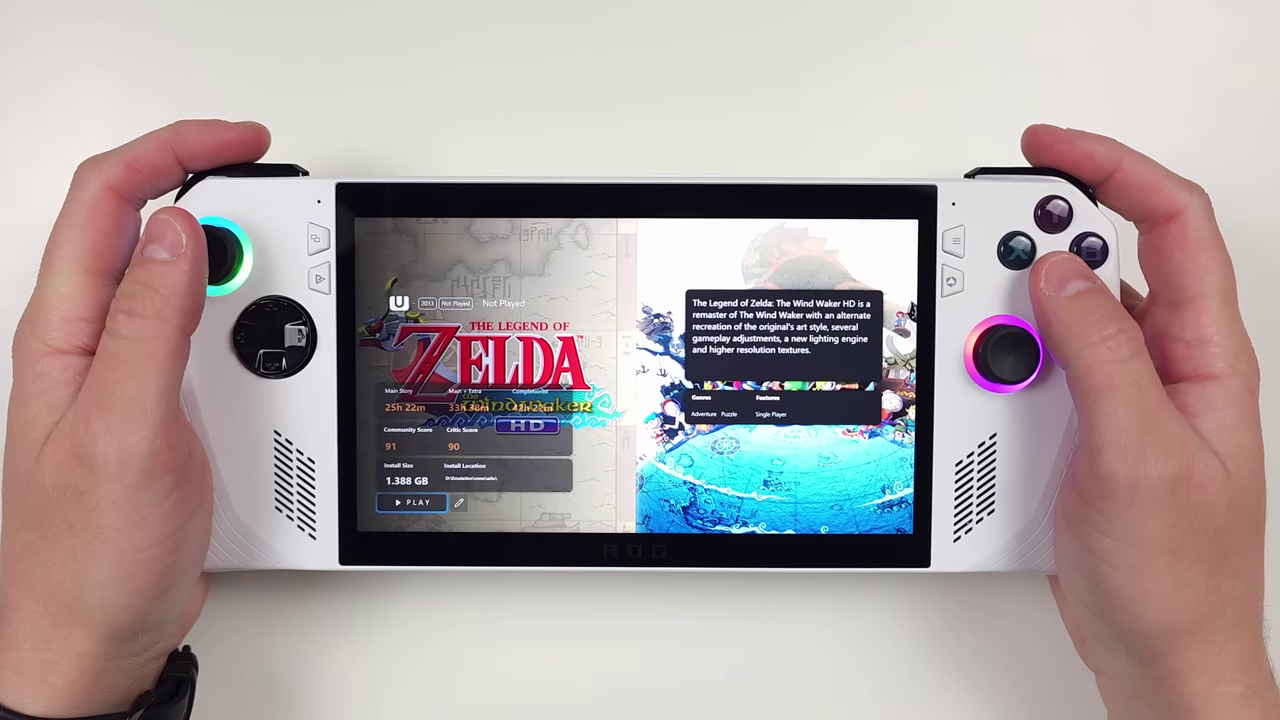
pyautogui.press('Escape')
pyautogui.press('pageup')
pyautogui.press('pageup')
pyautogui.press('pageup')
pyautogui.press('pageup')
pyautogui.press('pageup')
pyautogui.press('pageup')
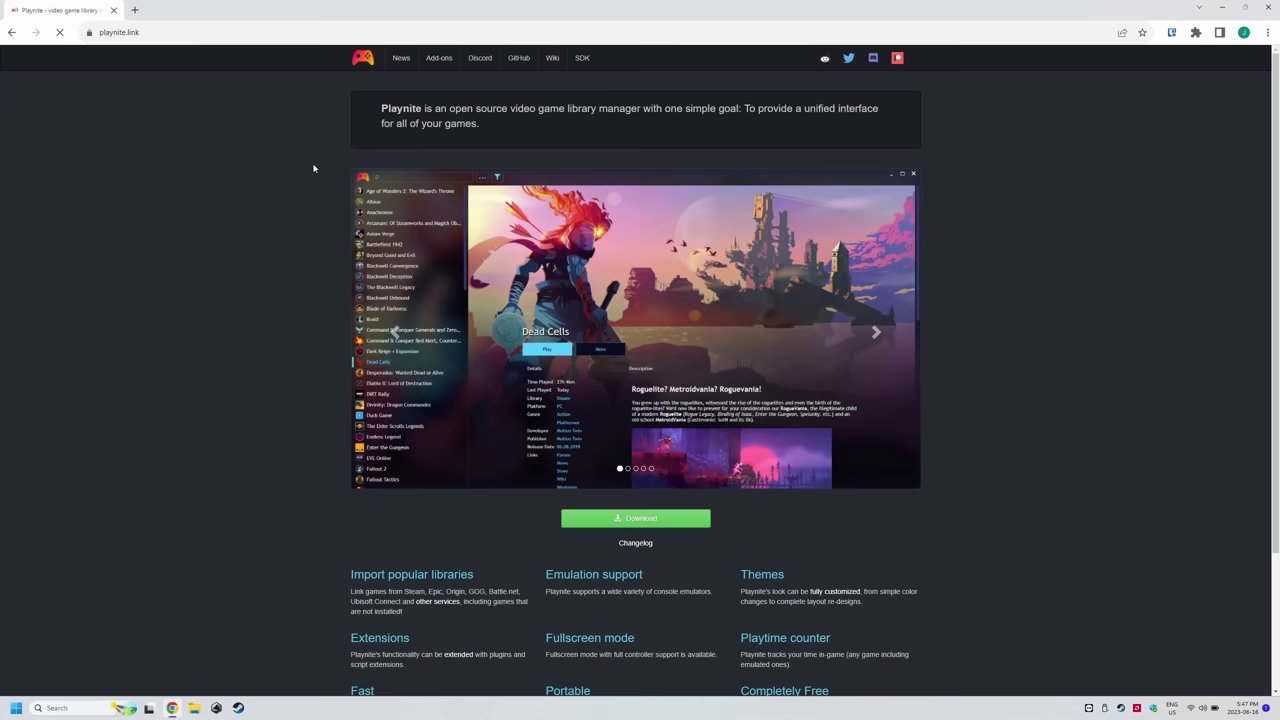
# Step: Download the Playnite installer from playnite.link, launch it and enable the Portable option
pyautogui.click(635, 519)
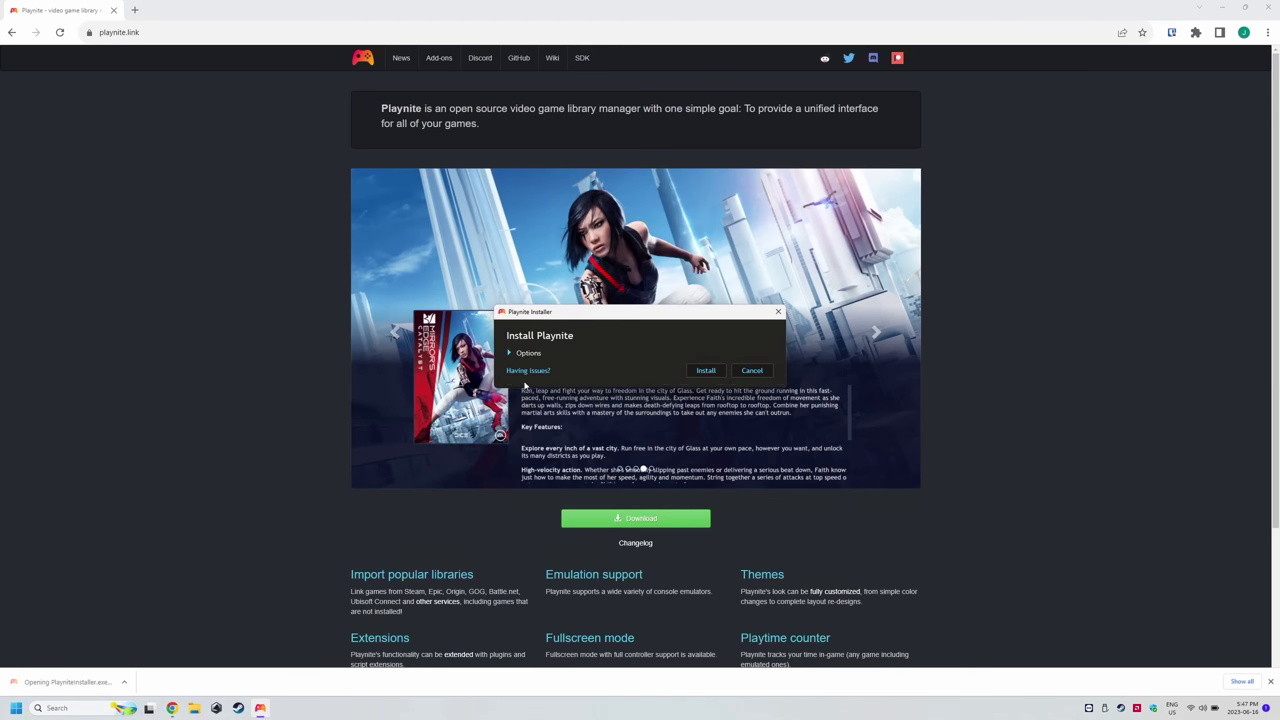
pyautogui.click(509, 354)
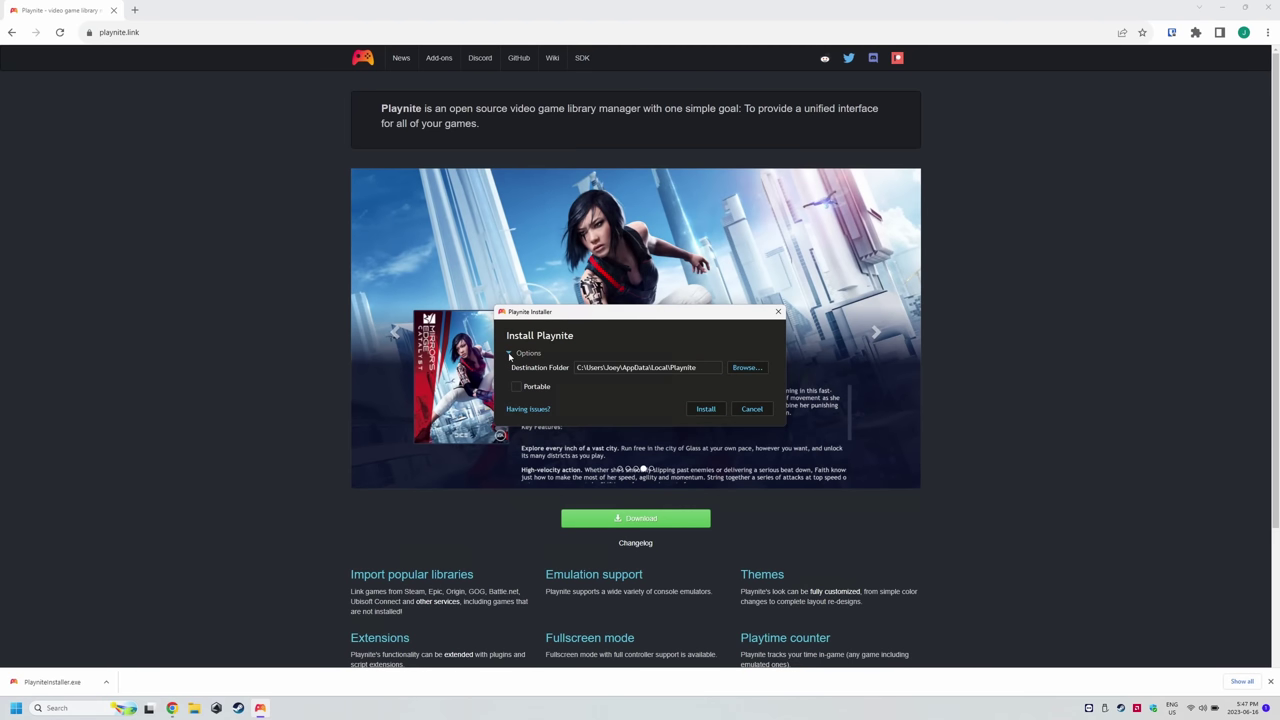
pyautogui.click(516, 387)
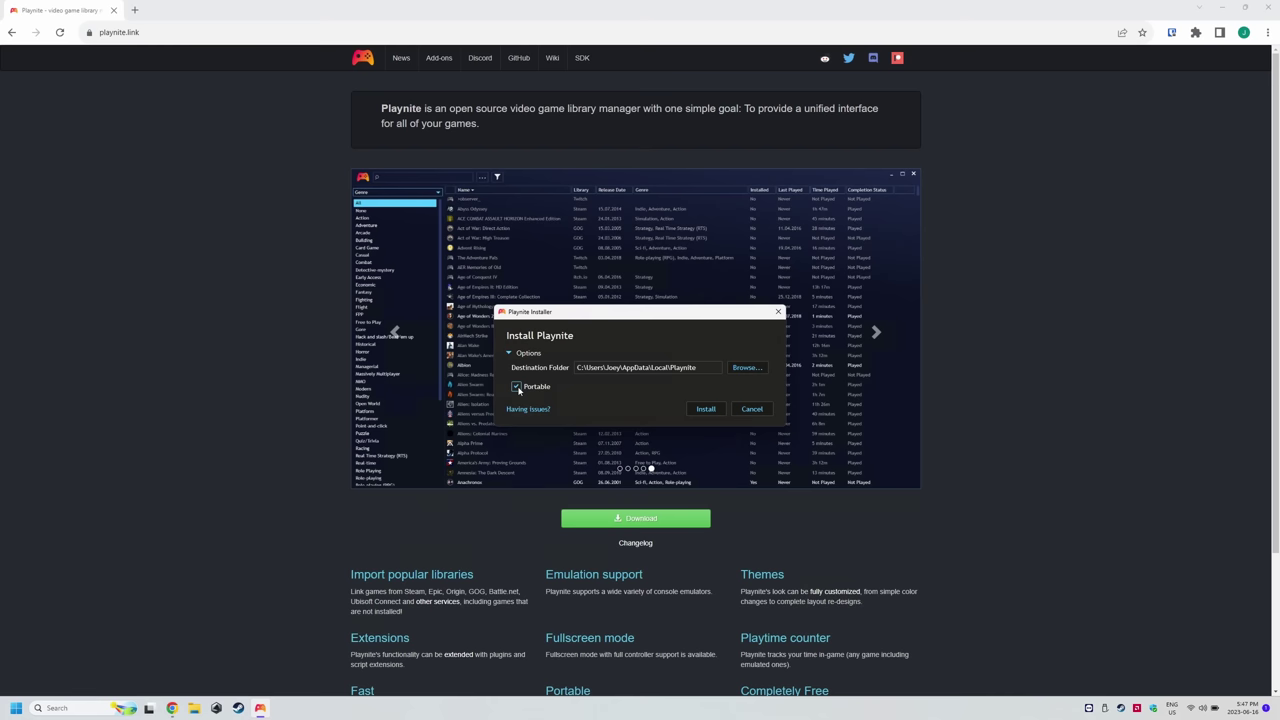
# Step: Change the destination folder to C:\Playnite by choosing the OS (C:) drive and install Playnite
pyautogui.click(748, 368)
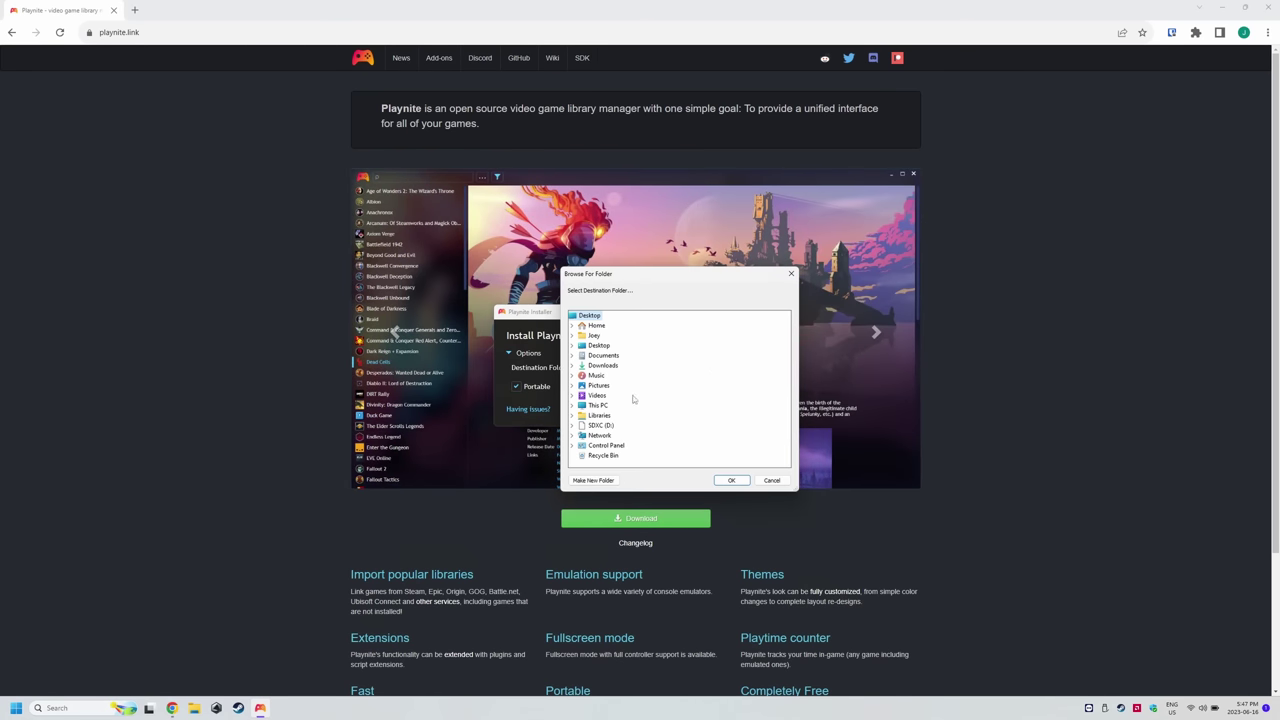
pyautogui.click(580, 406)
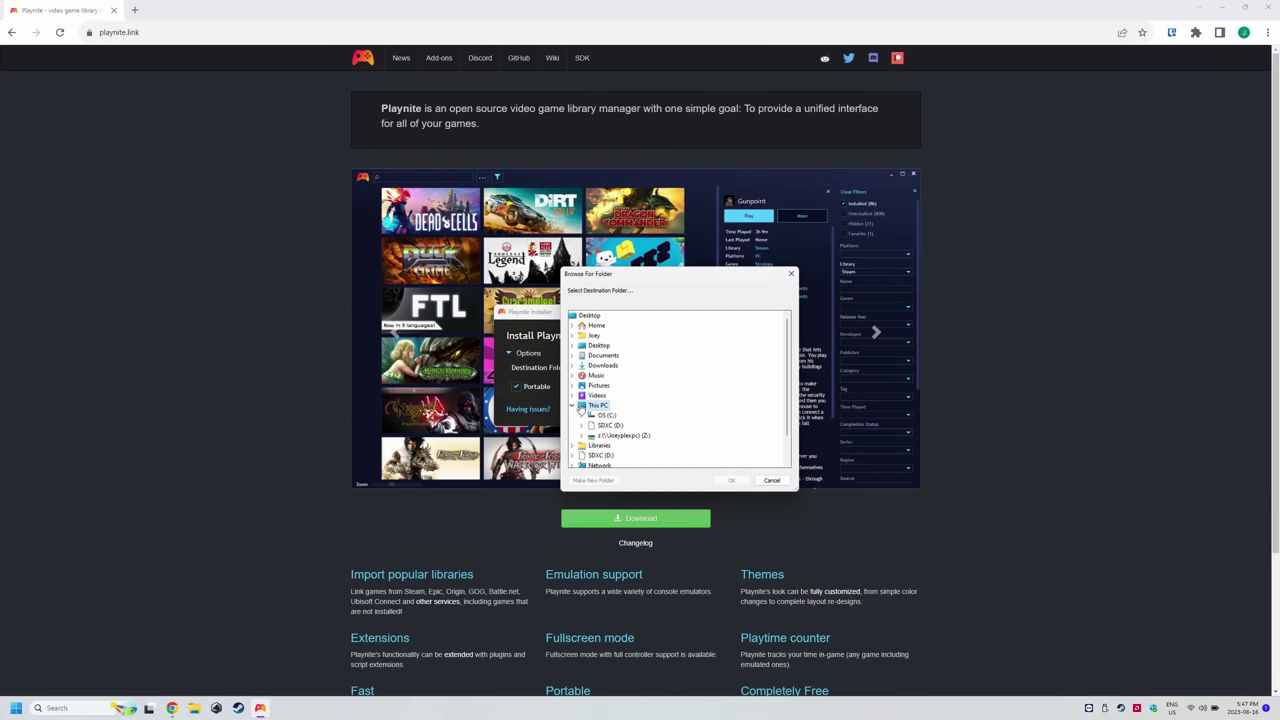
pyautogui.doubleClick(605, 416)
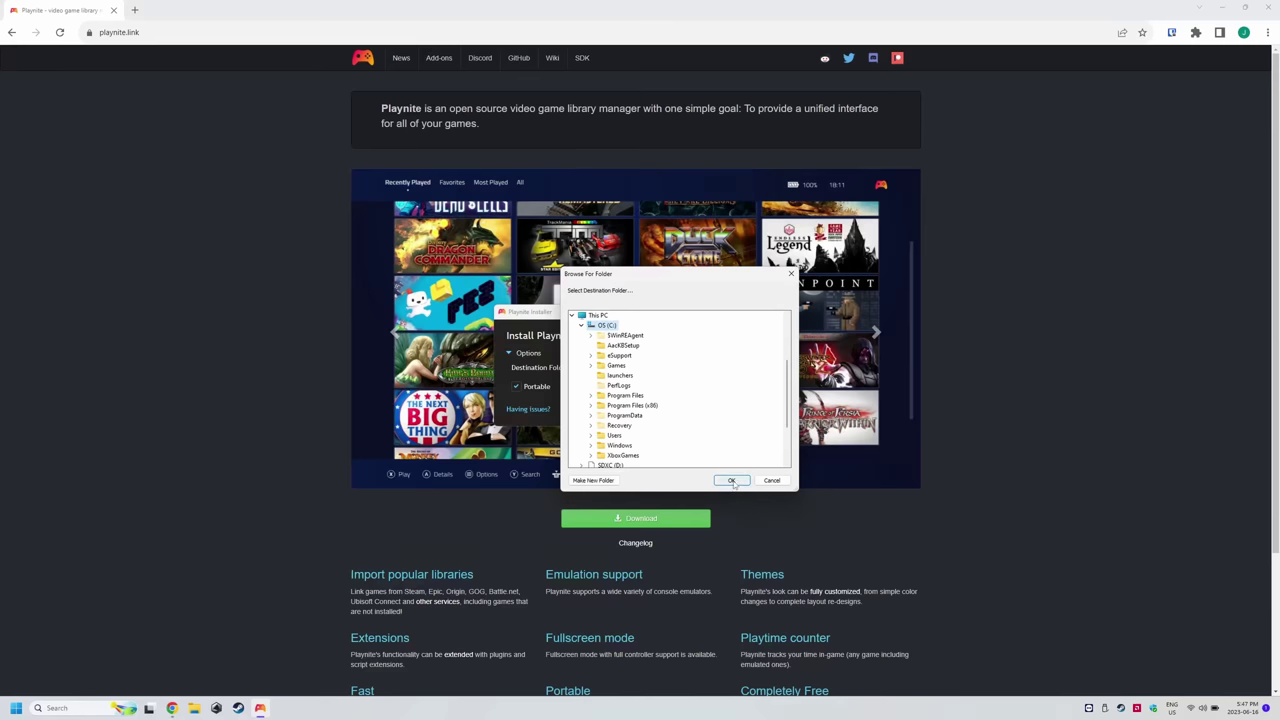
pyautogui.click(731, 481)
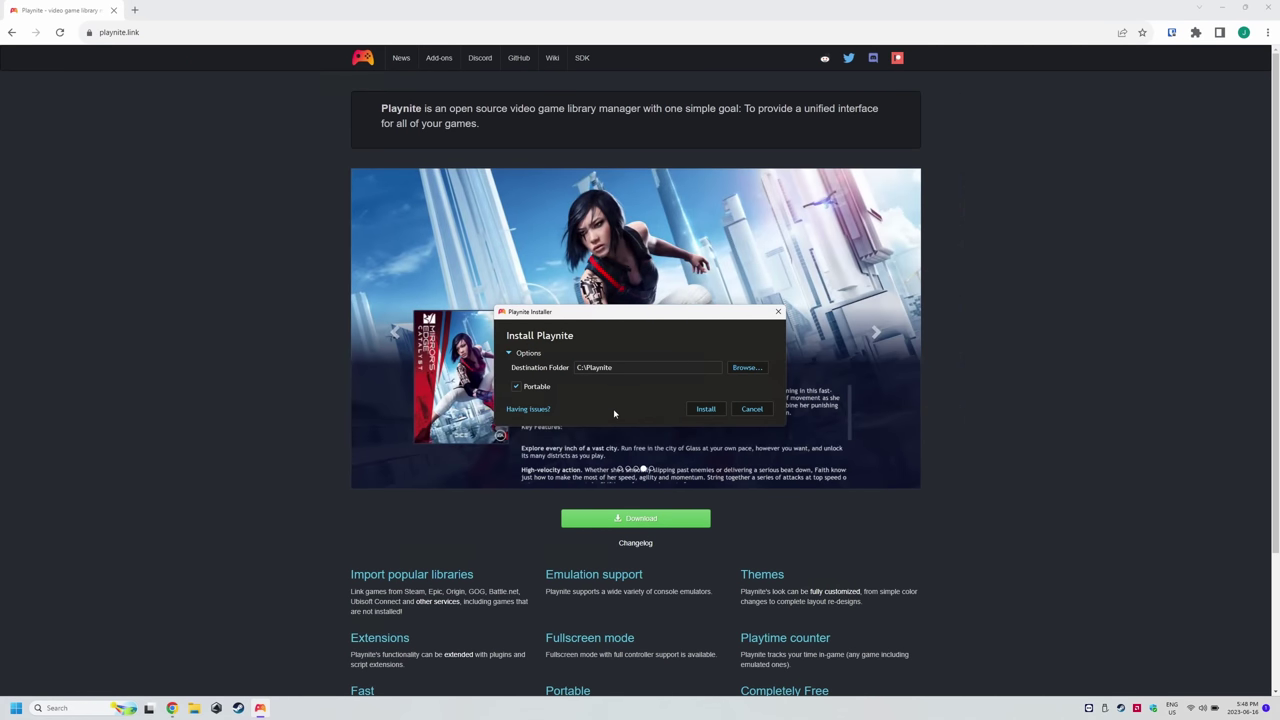
pyautogui.click(704, 410)
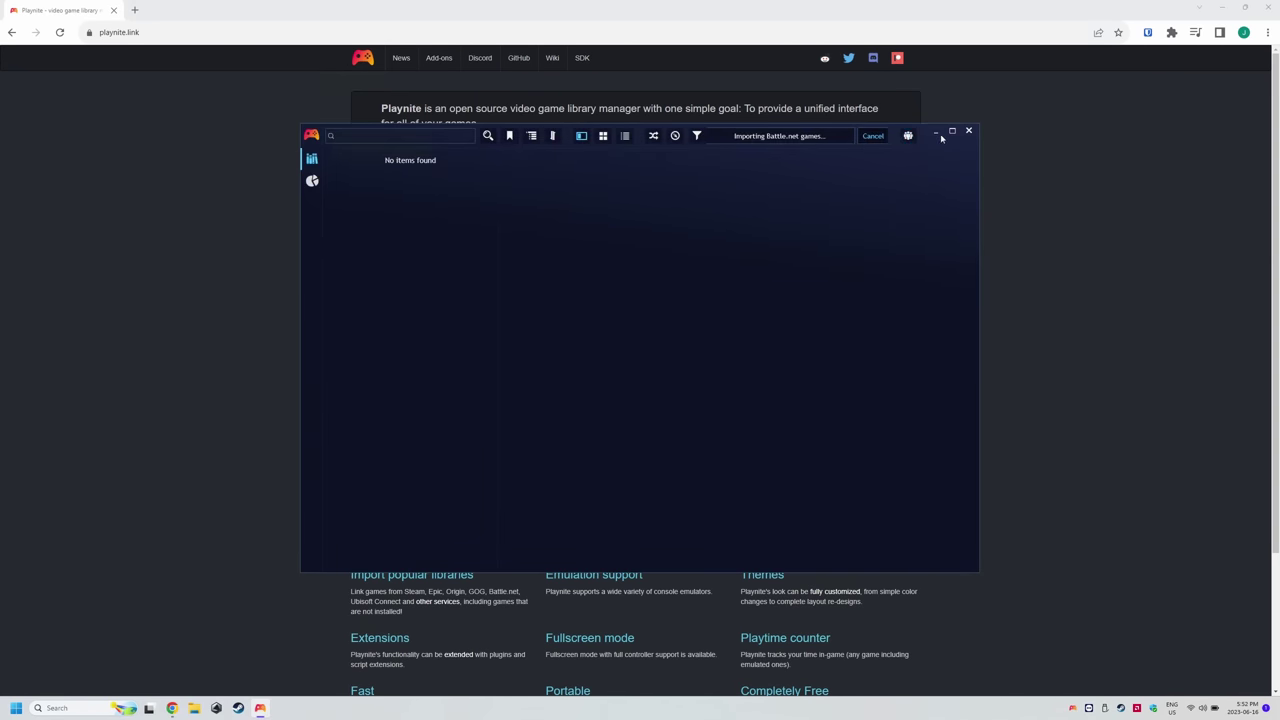
# Step: Maximize Playnite and, in its general settings, enable launching in fullscreen mode and launching when the computer starts
pyautogui.click(952, 131)
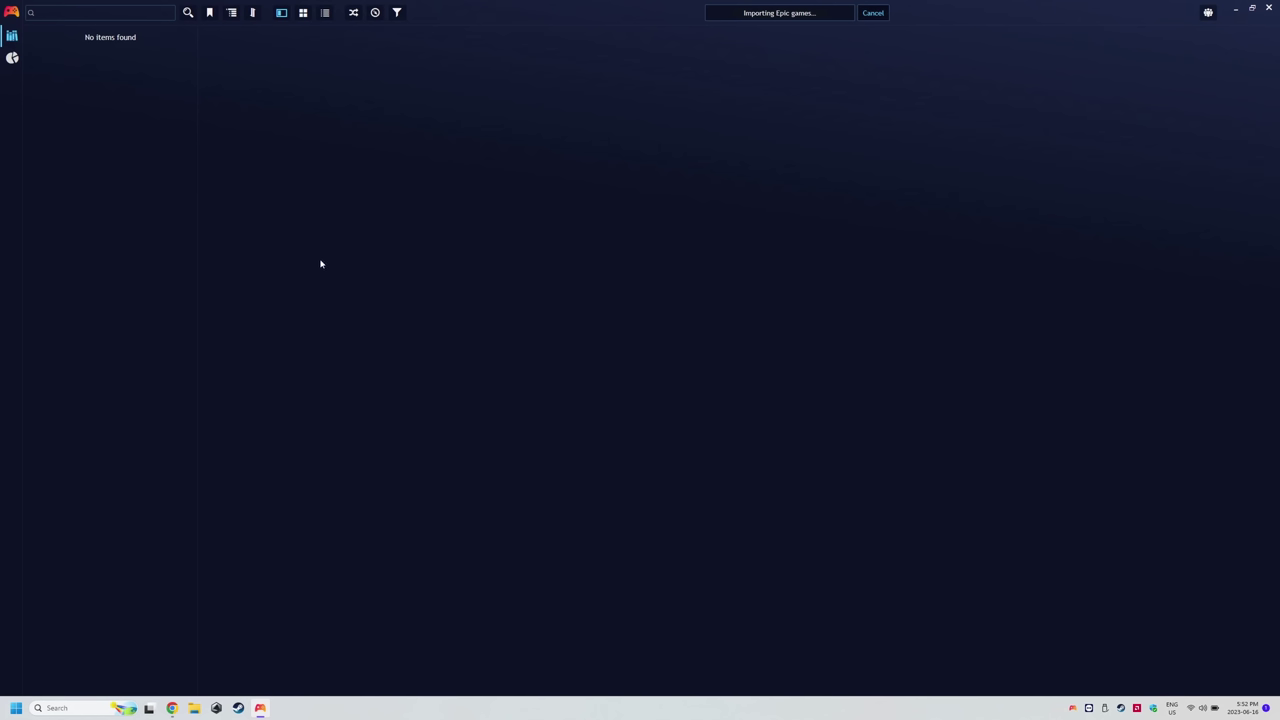
pyautogui.click(11, 14)
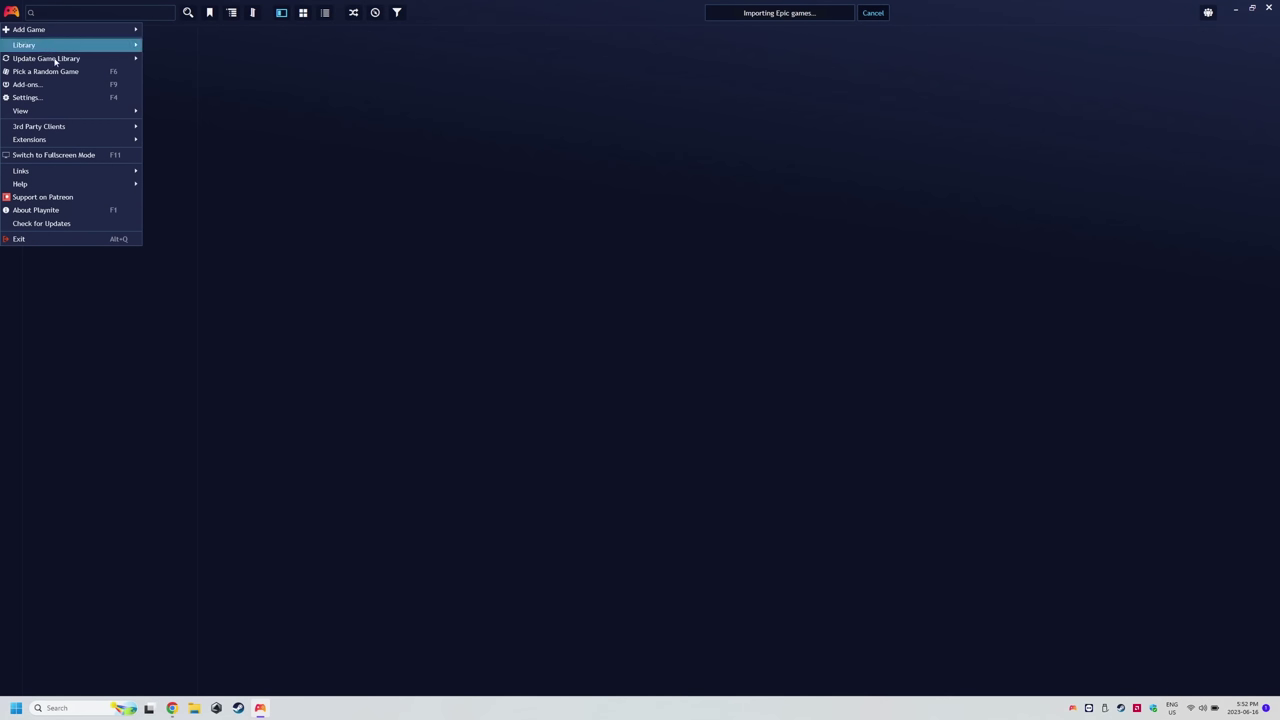
pyautogui.click(26, 97)
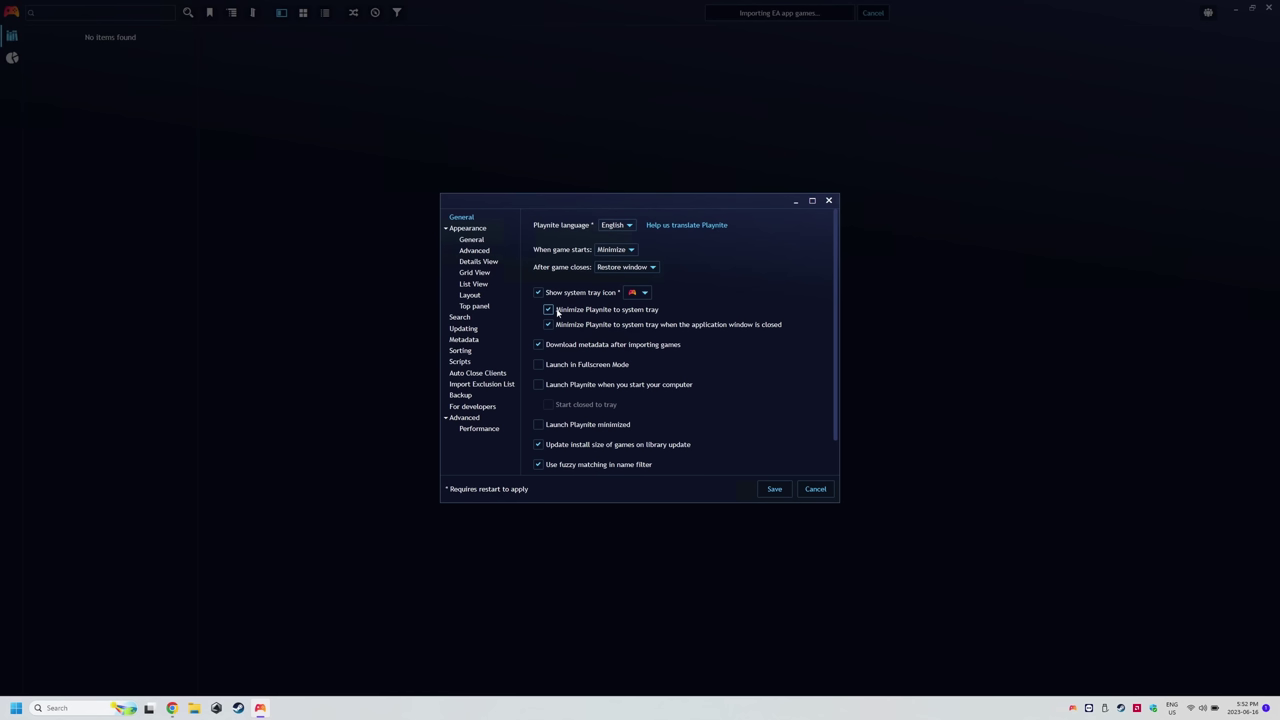
pyautogui.click(549, 368)
pyautogui.click(564, 386)
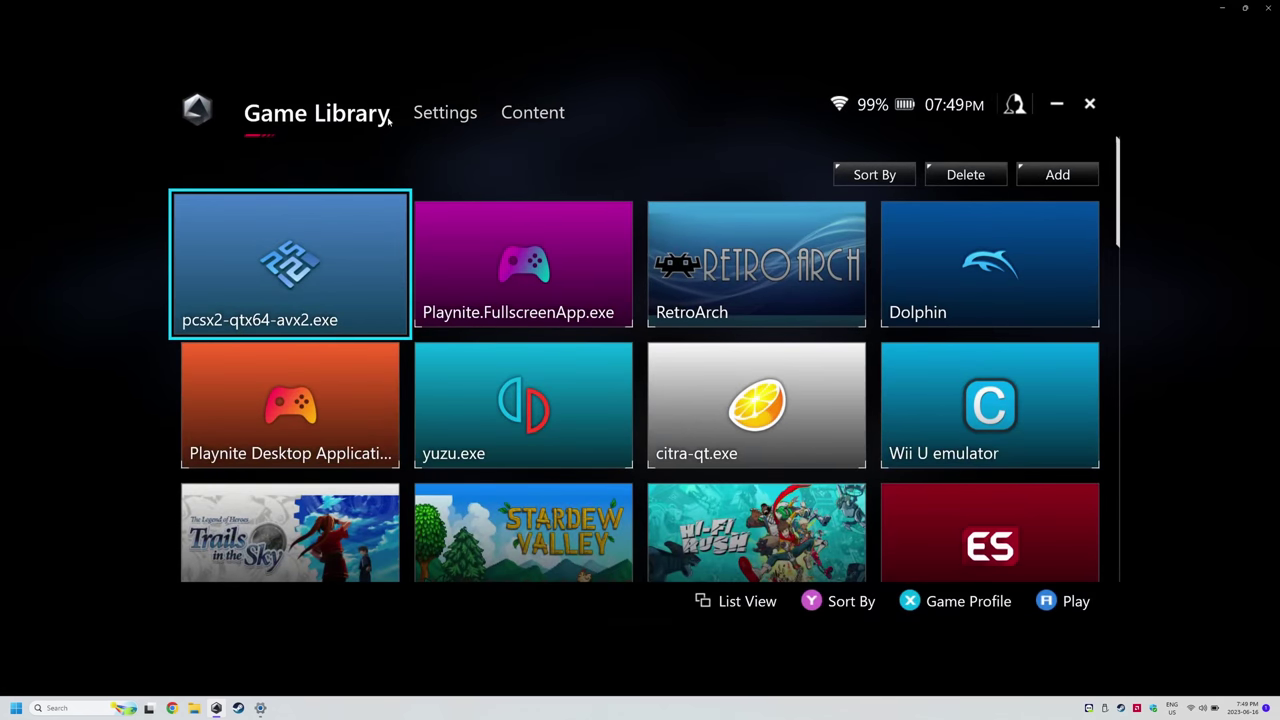
# Step: Switch to Armoury Crate, view its Settings and Content pages, and open the About section of the system information
pyautogui.click(448, 116)
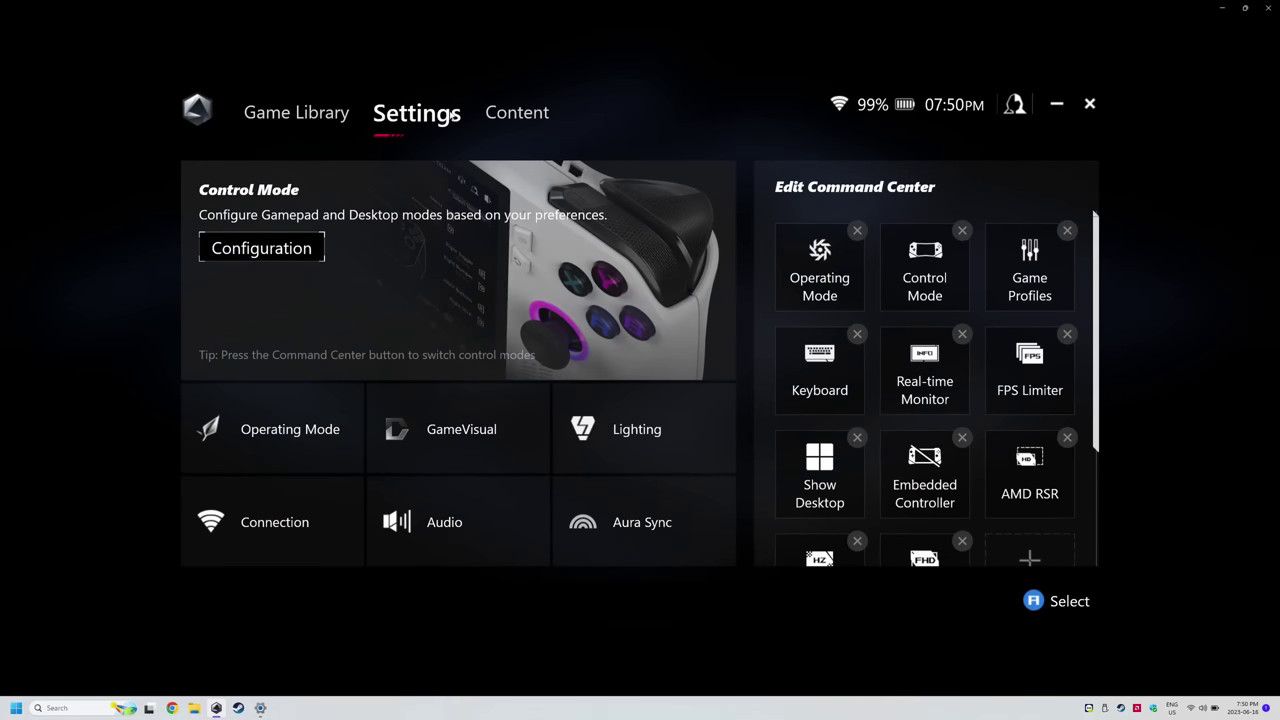
pyautogui.click(513, 117)
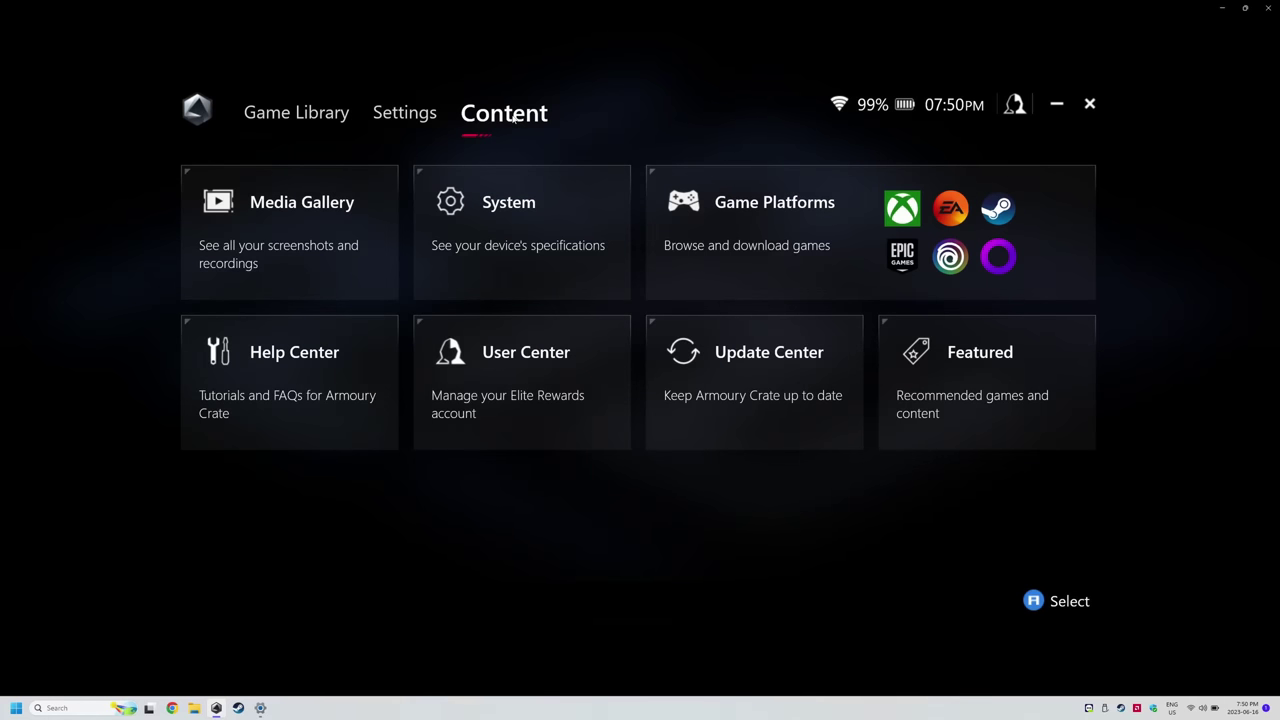
pyautogui.click(503, 228)
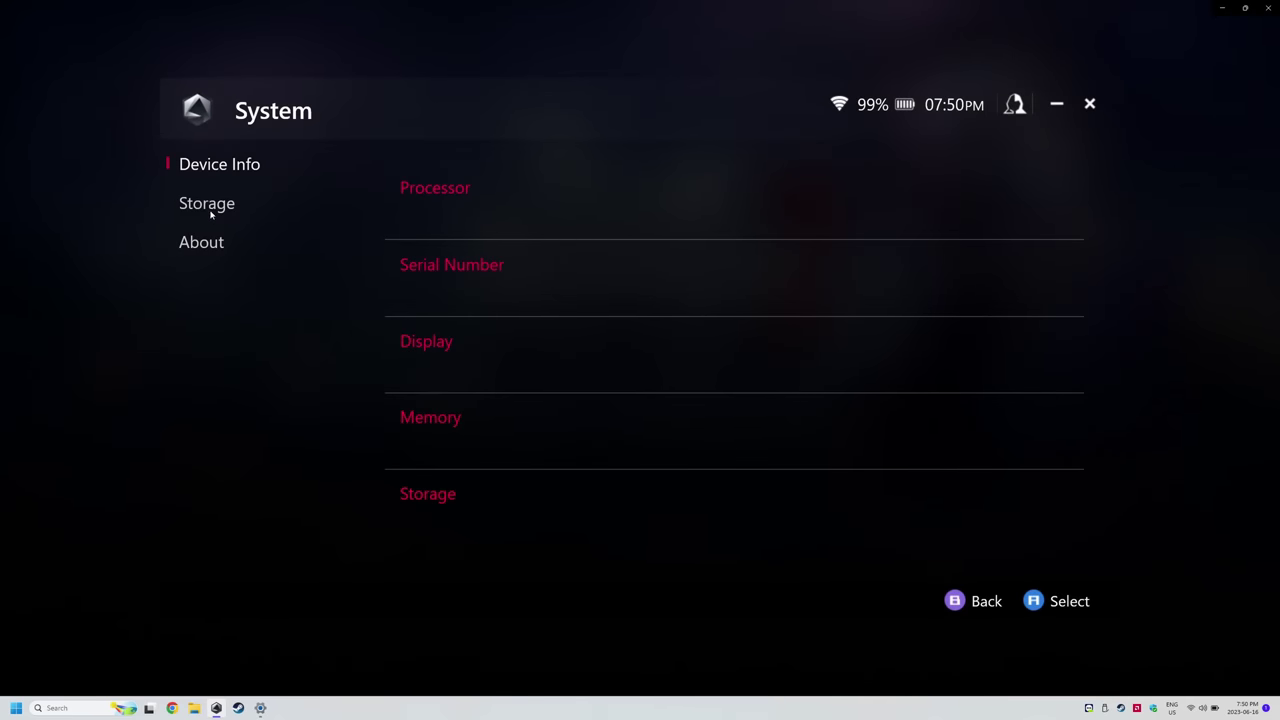
pyautogui.click(211, 242)
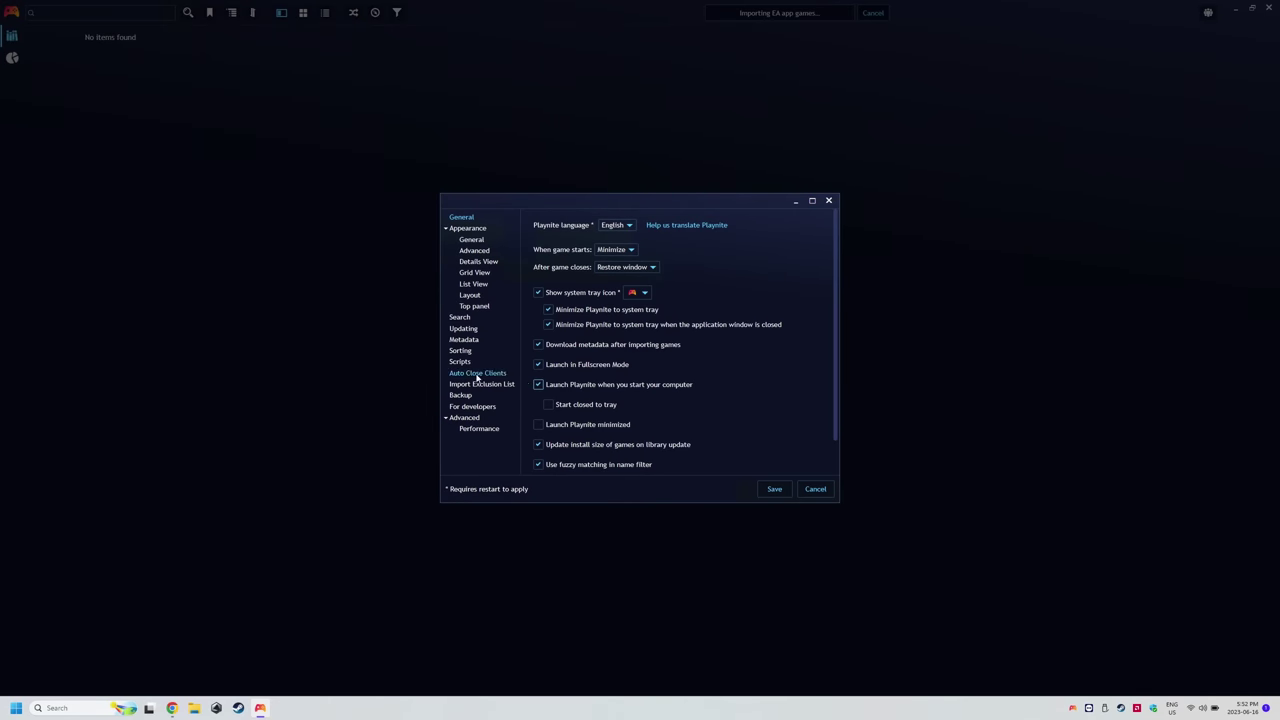
# Step: In Playnite's settings, enable automatic closing of third-party clients after games exit for Battle.net, Epic, EA app and Steam, and save
pyautogui.click(477, 373)
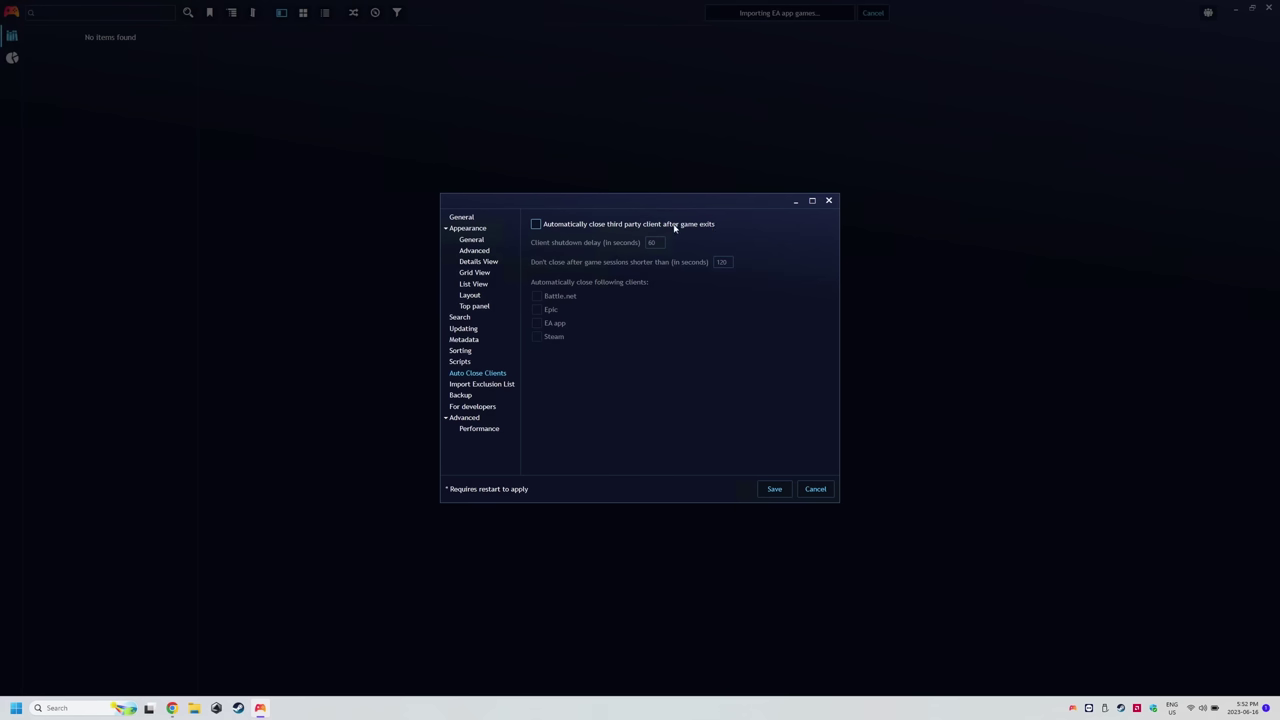
pyautogui.click(537, 224)
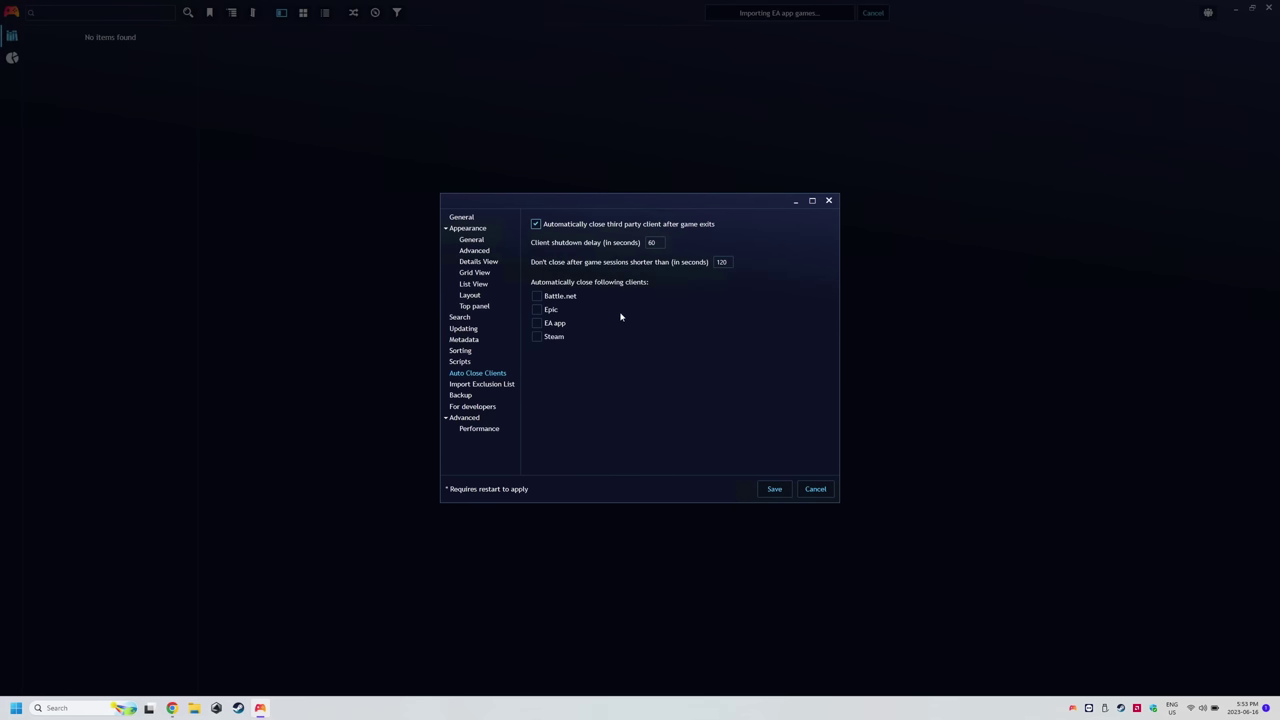
pyautogui.click(541, 297)
pyautogui.click(541, 310)
pyautogui.click(541, 324)
pyautogui.click(540, 338)
pyautogui.click(776, 489)
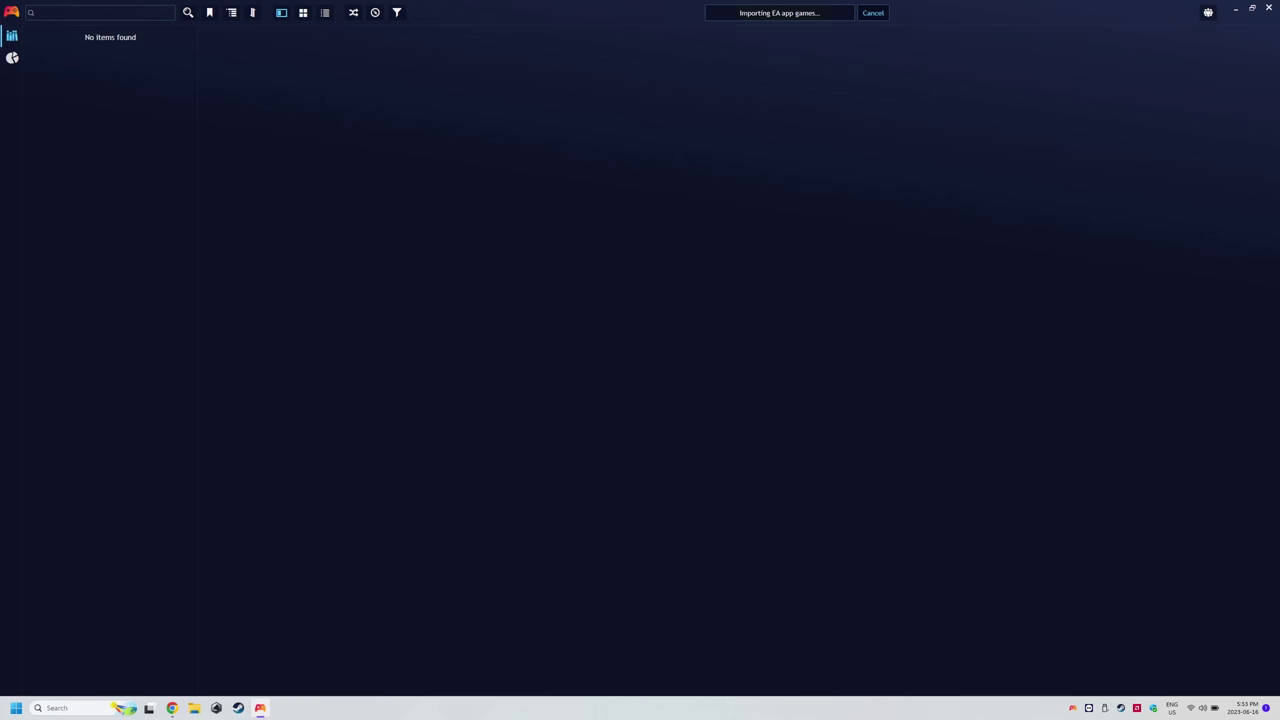
# Step: Scan the Mass Effect Legendary Edition folder for games to import with the automatic scan
pyautogui.click(12, 12)
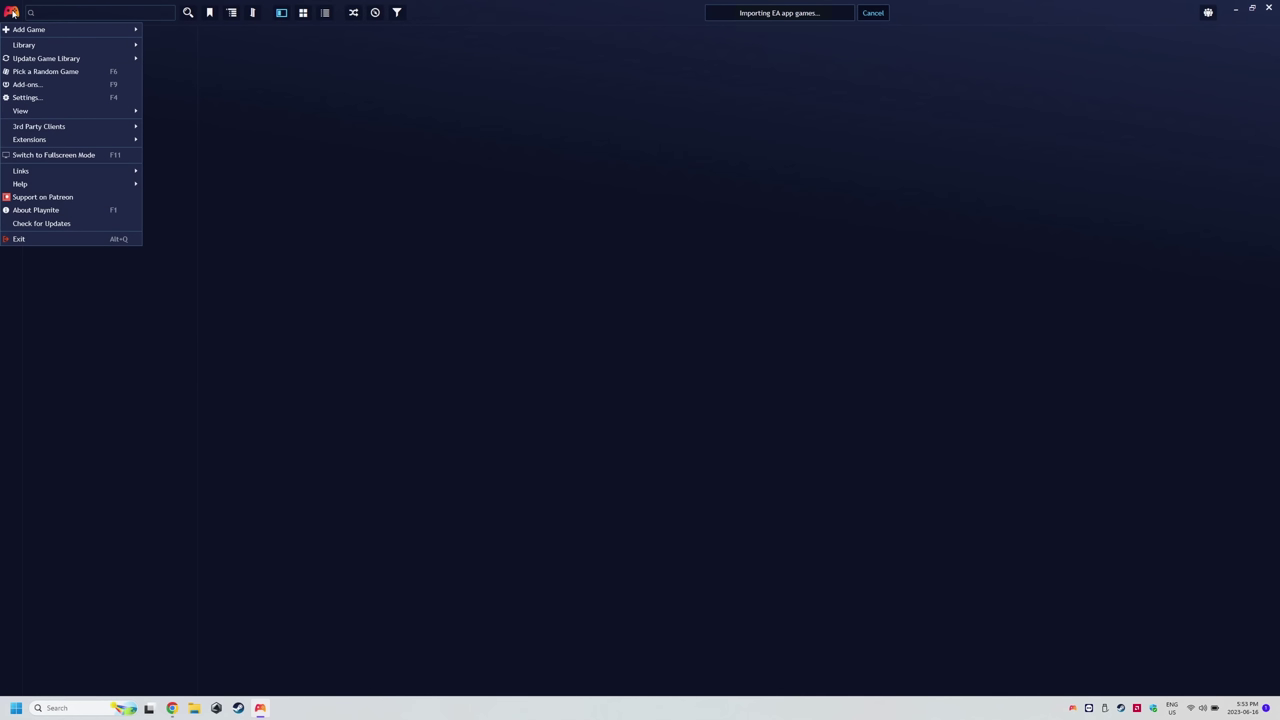
pyautogui.moveTo(29, 31)
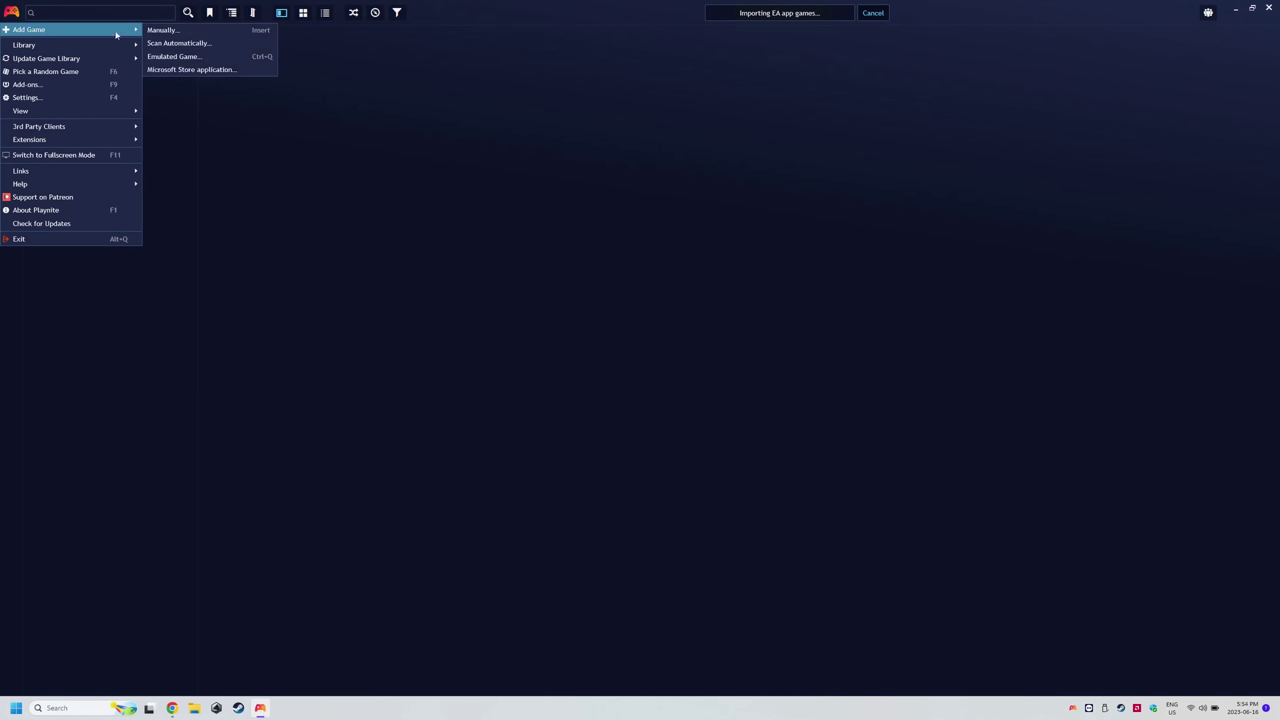
pyautogui.click(185, 44)
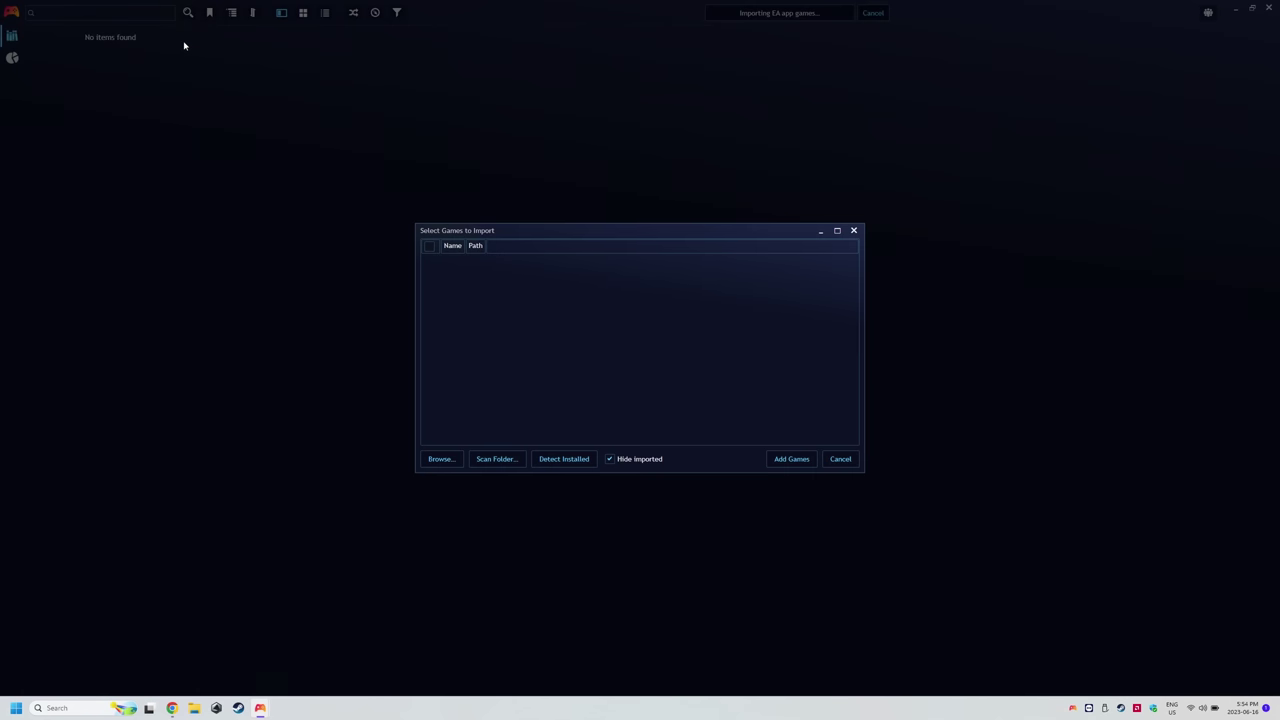
pyautogui.click(497, 459)
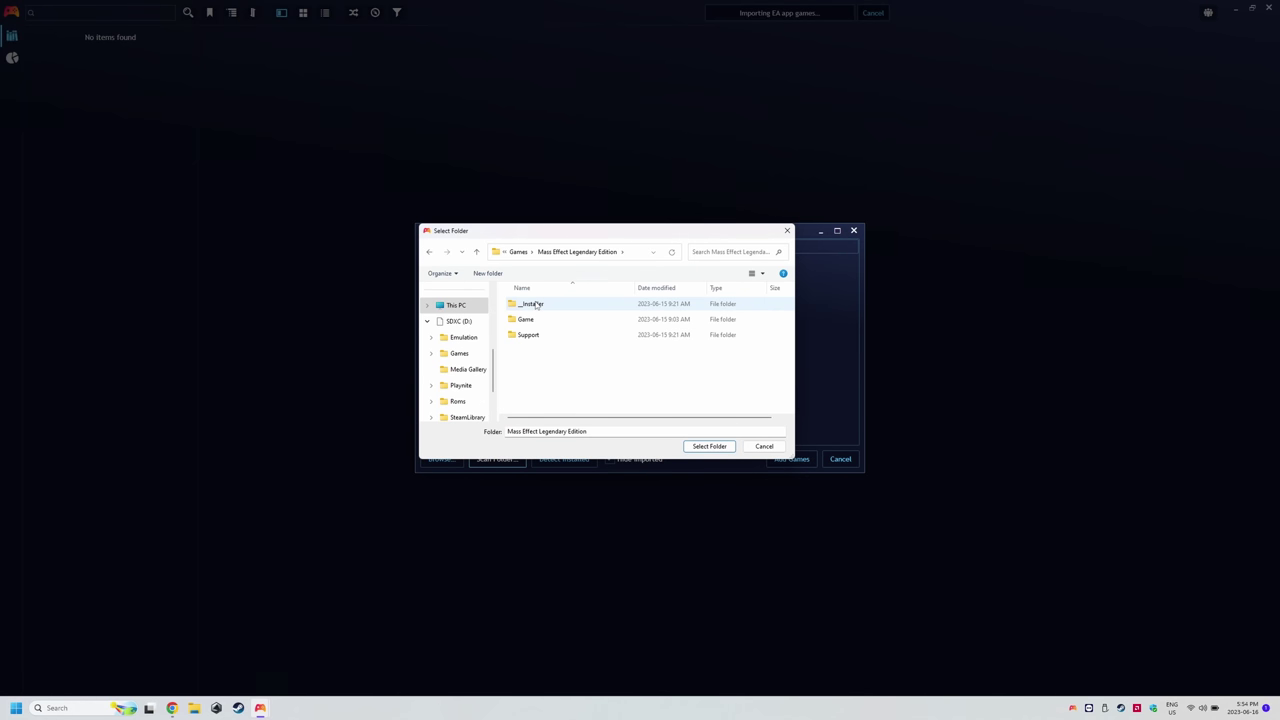
pyautogui.click(710, 446)
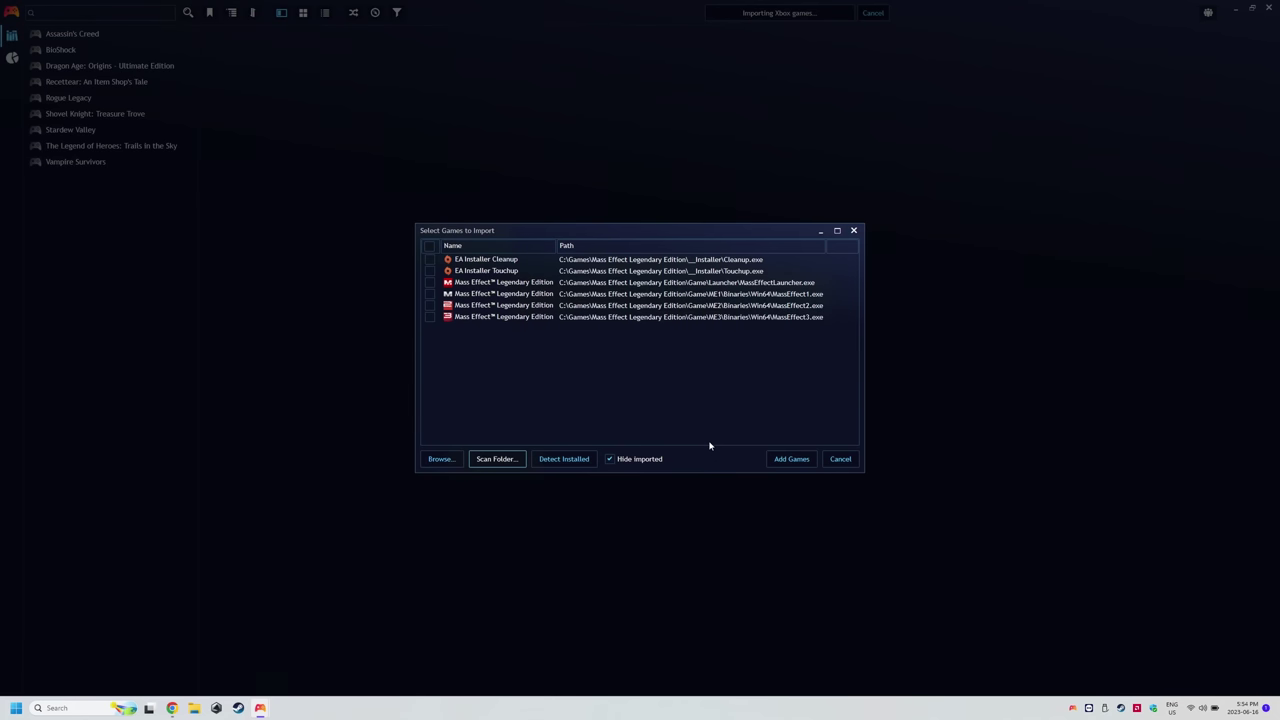
# Step: Mark the MassEffectLauncher.exe entry for import and unmark it again
pyautogui.click(538, 286)
pyautogui.moveTo(538, 287)
pyautogui.mouseDown()
pyautogui.moveTo(545, 319)
pyautogui.moveTo(530, 287)
pyautogui.mouseUp()
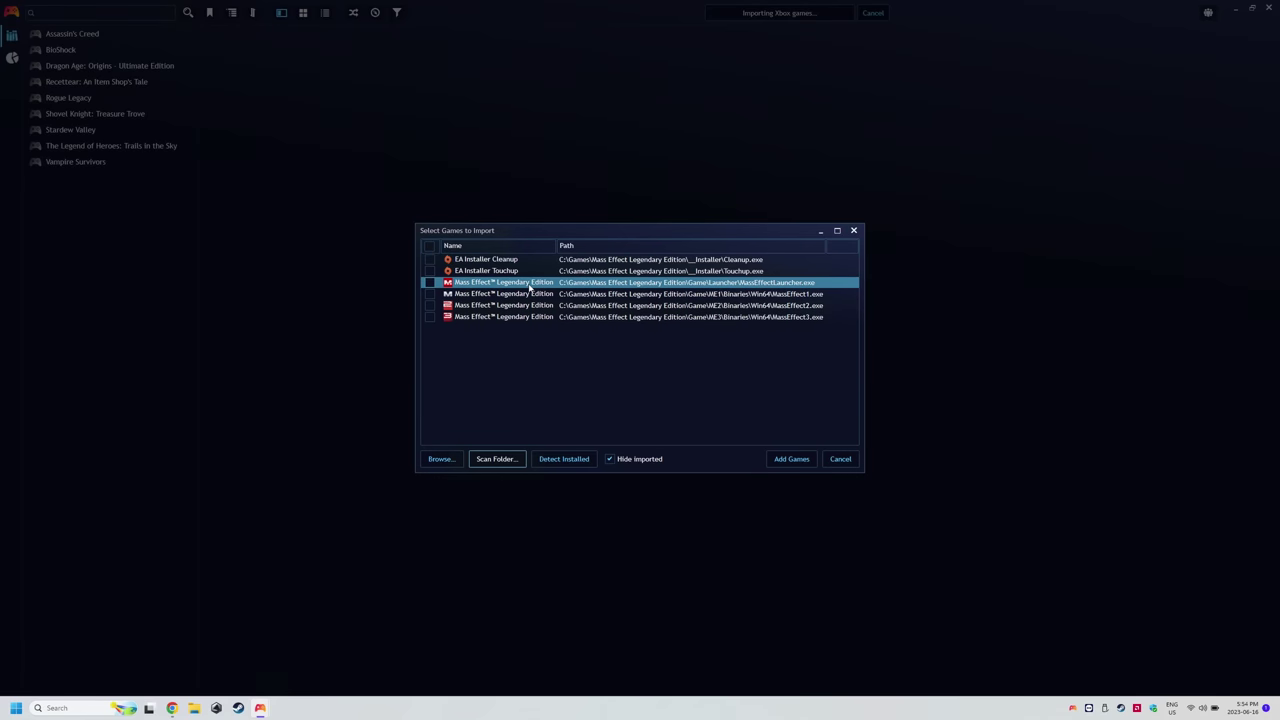
pyautogui.click(430, 283)
pyautogui.click(430, 283)
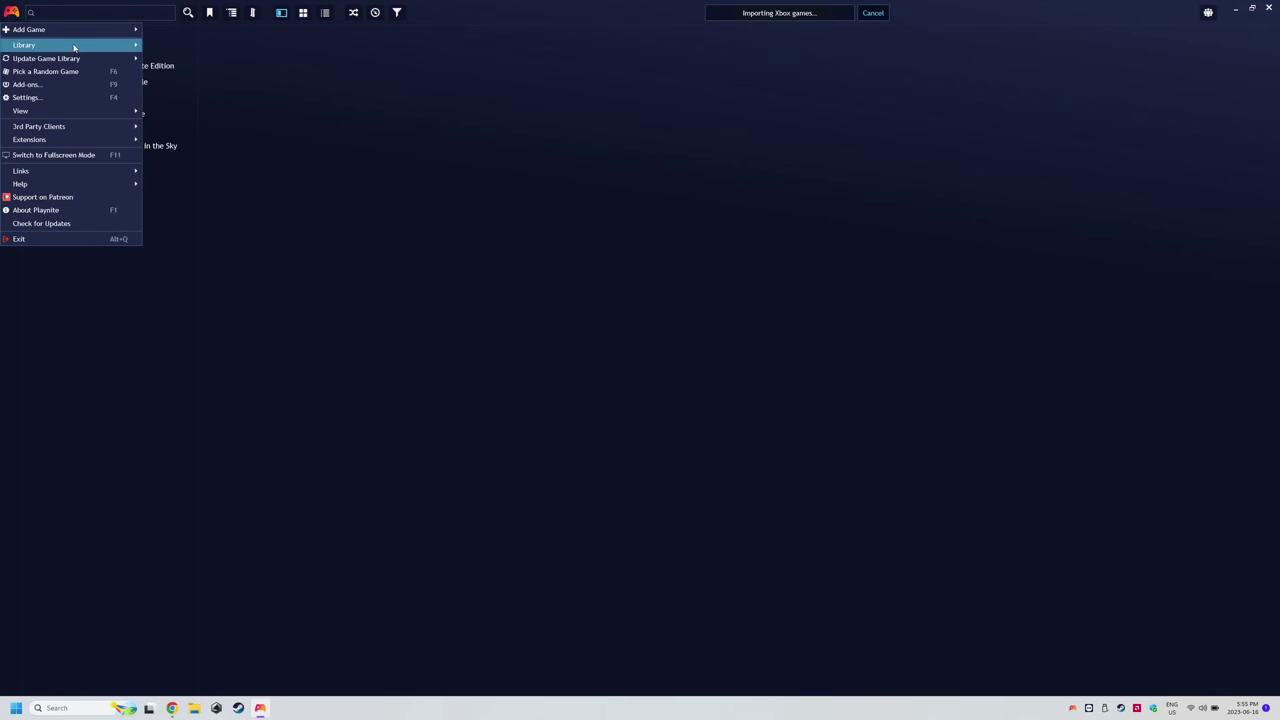
# Step: Open the emulator configuration and start a folder scan in the emulation import wizard
pyautogui.moveTo(74, 47)
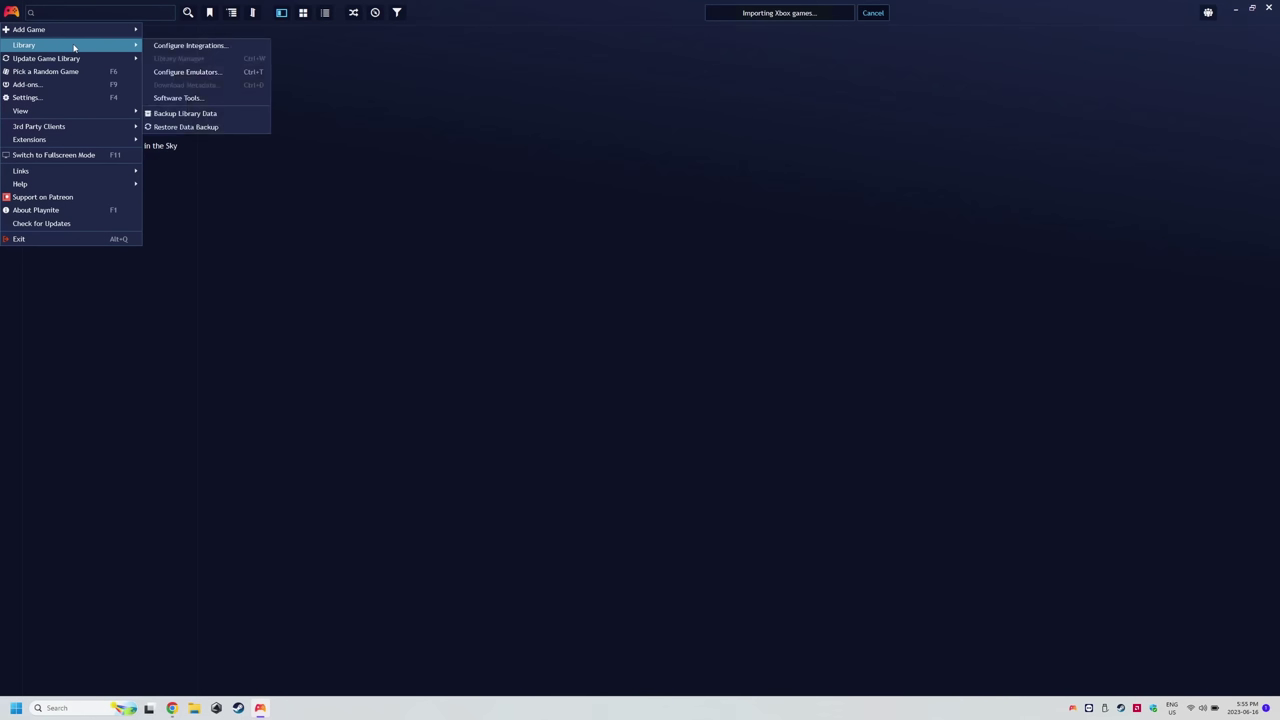
pyautogui.click(180, 71)
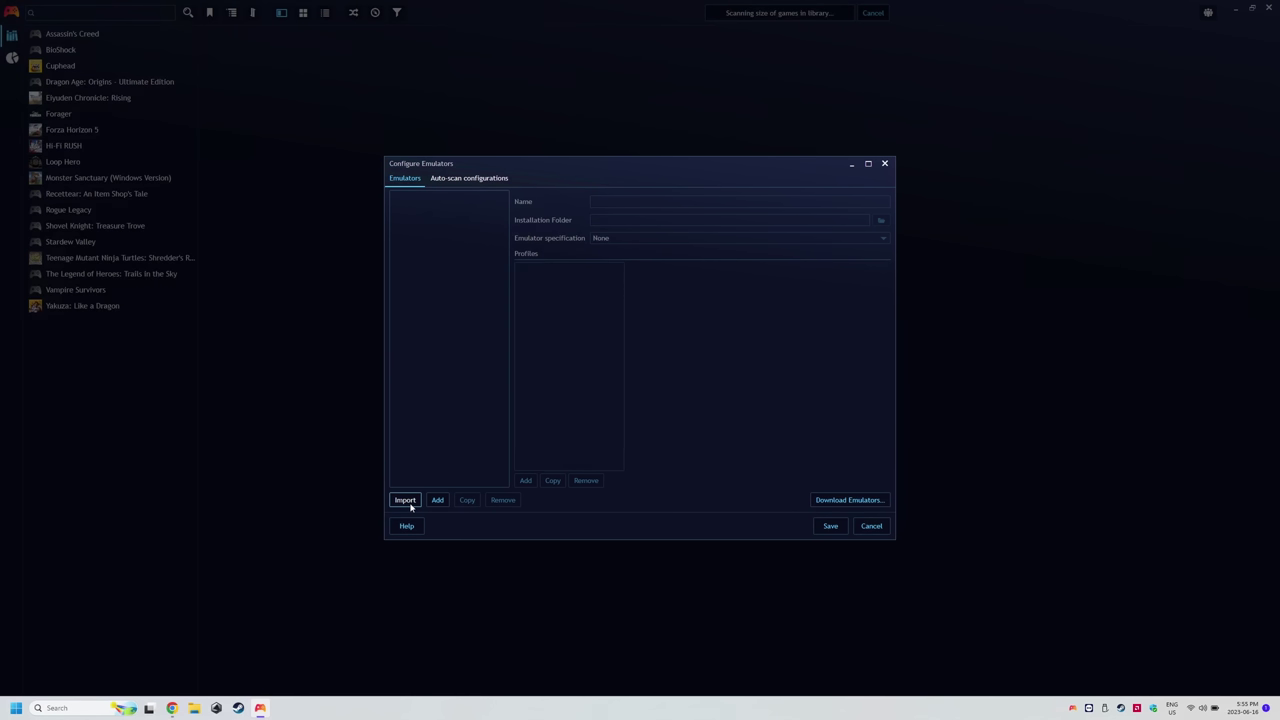
pyautogui.click(405, 500)
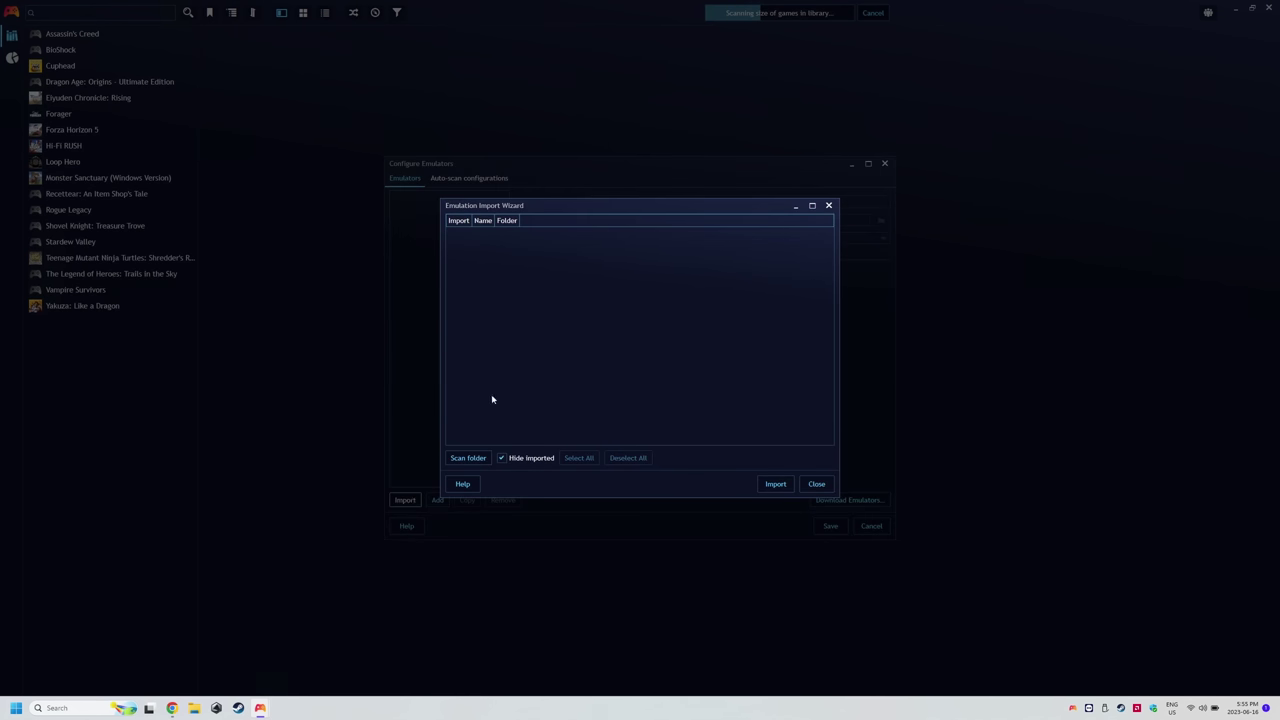
pyautogui.click(478, 460)
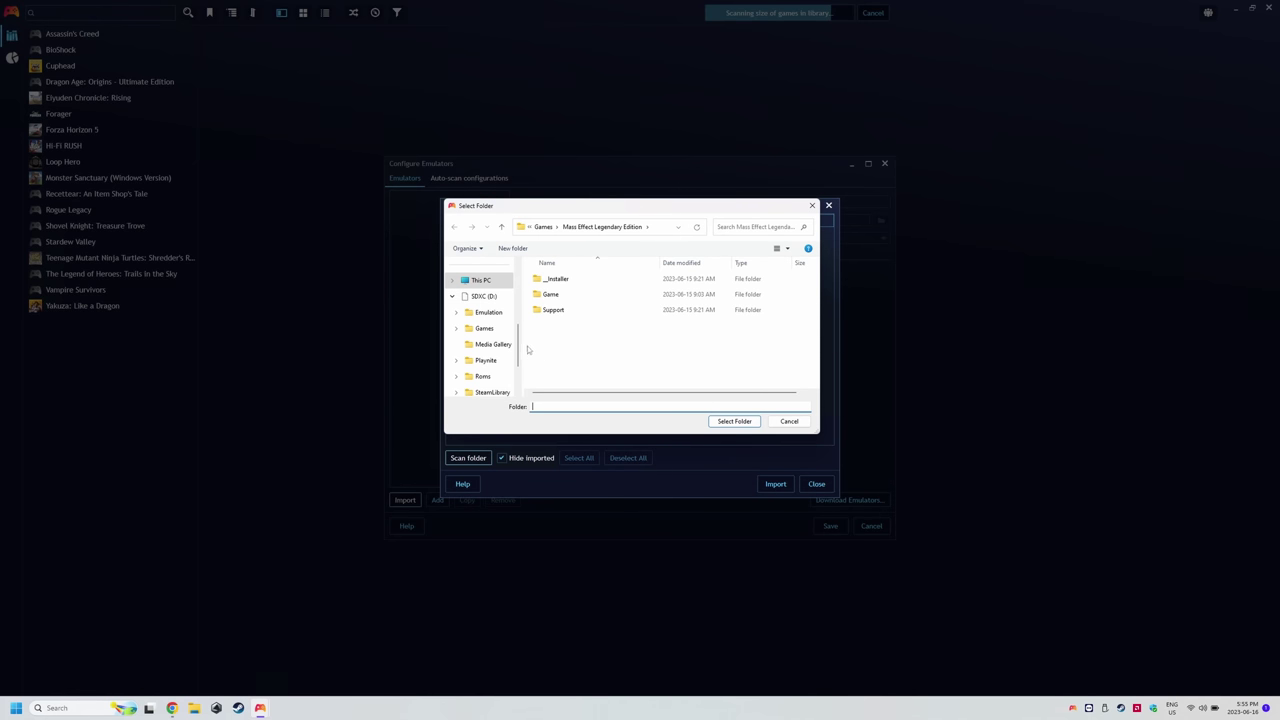
# Step: Browse the C: drive to the emudeck folder inside the user's profile folder
pyautogui.moveTo(521, 346); pyautogui.dragTo(520, 328)
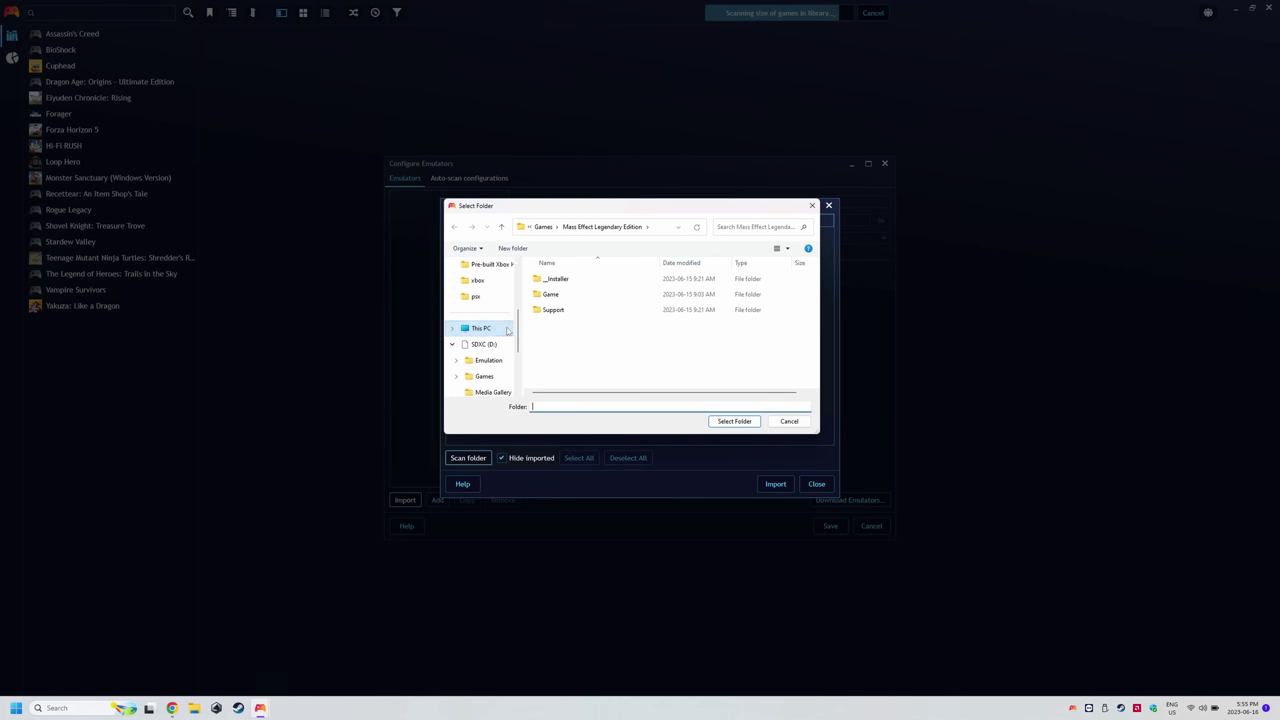
pyautogui.click(478, 329)
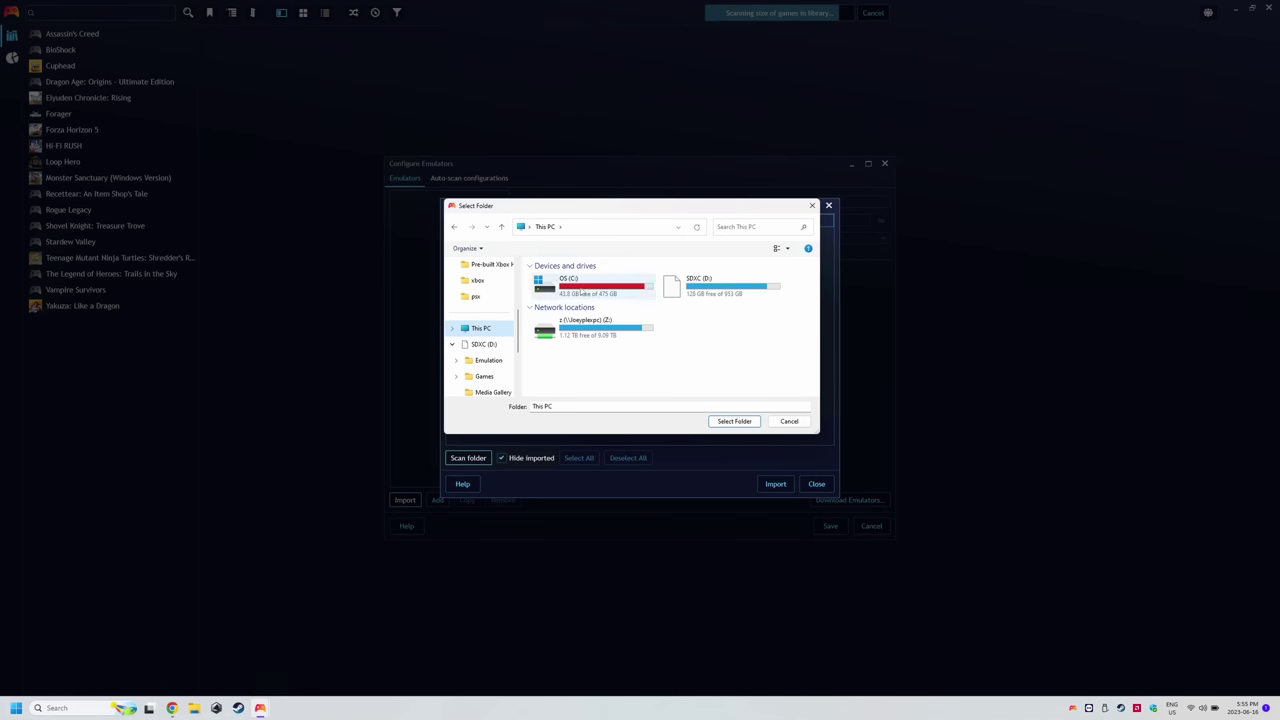
pyautogui.doubleClick(584, 289)
pyautogui.scroll(-2, 600, 320)
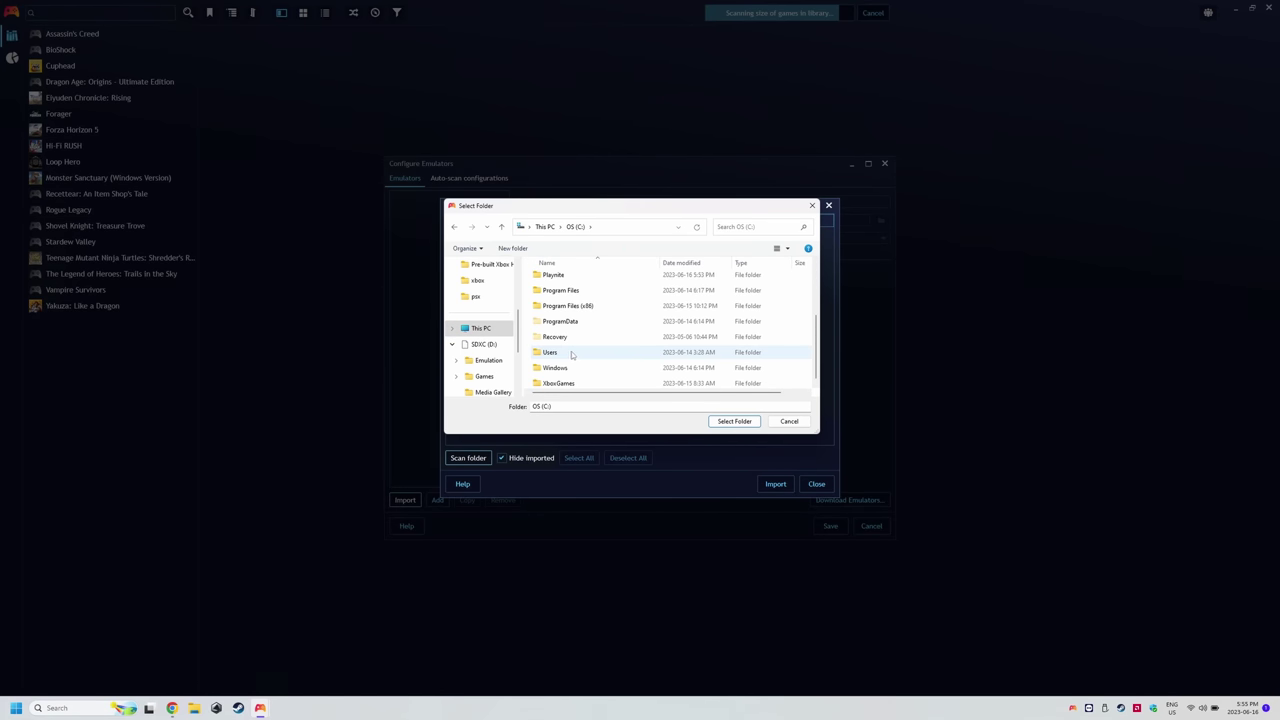
pyautogui.doubleClick(571, 351)
pyautogui.doubleClick(549, 294)
pyautogui.click(556, 372)
pyautogui.doubleClick(567, 372)
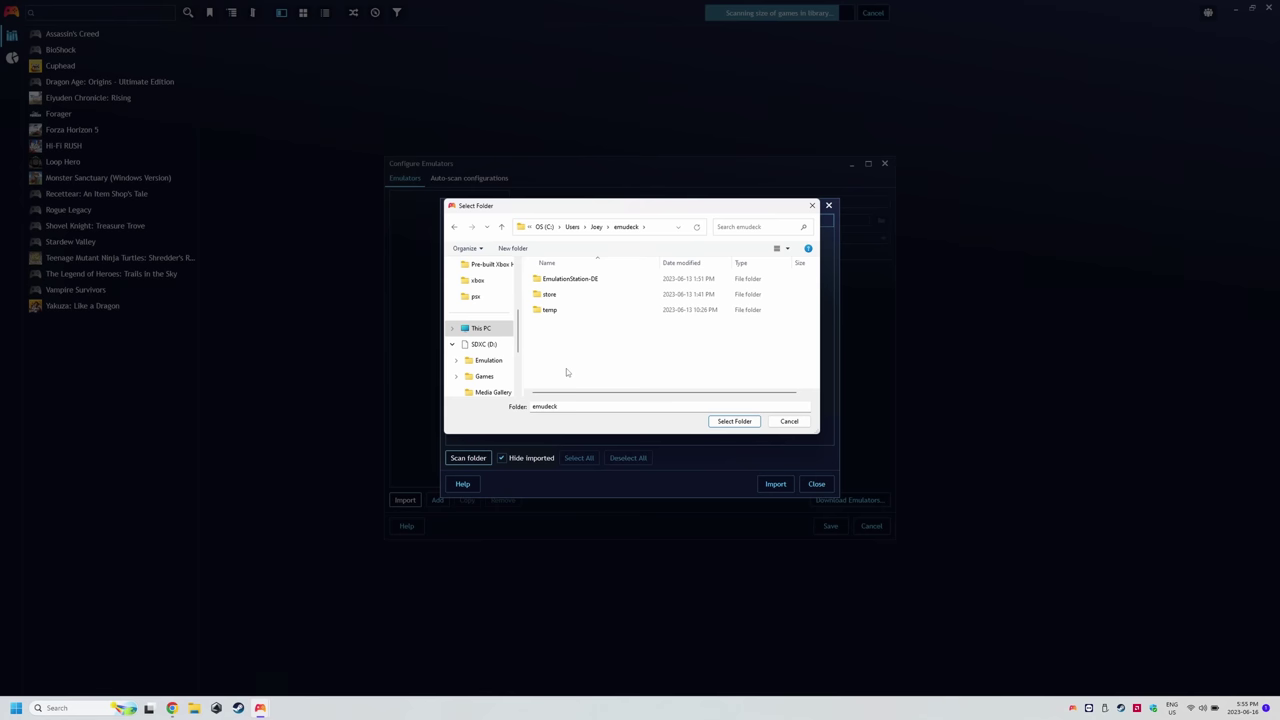
# Step: Scan the EmulationStation-DE\Emulators folder and import all detected emulators
pyautogui.click(570, 281)
pyautogui.doubleClick(570, 281)
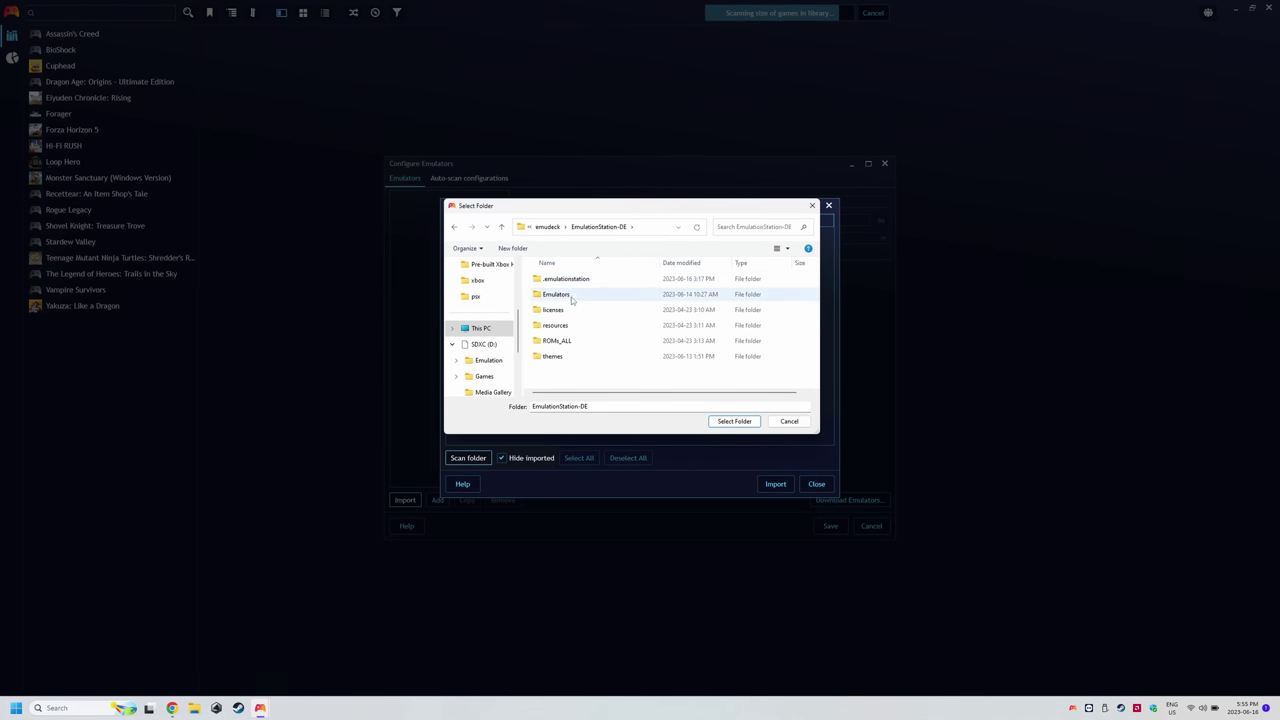
pyautogui.doubleClick(571, 296)
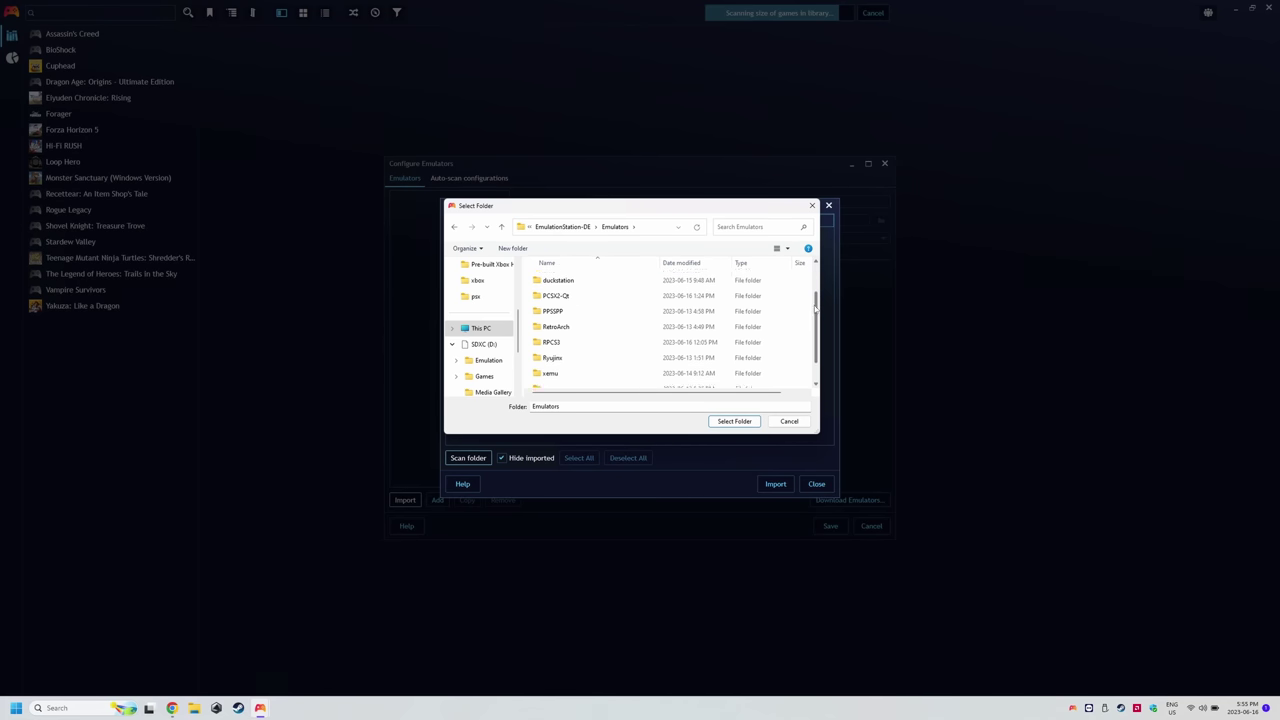
pyautogui.scroll(2, 816, 312)
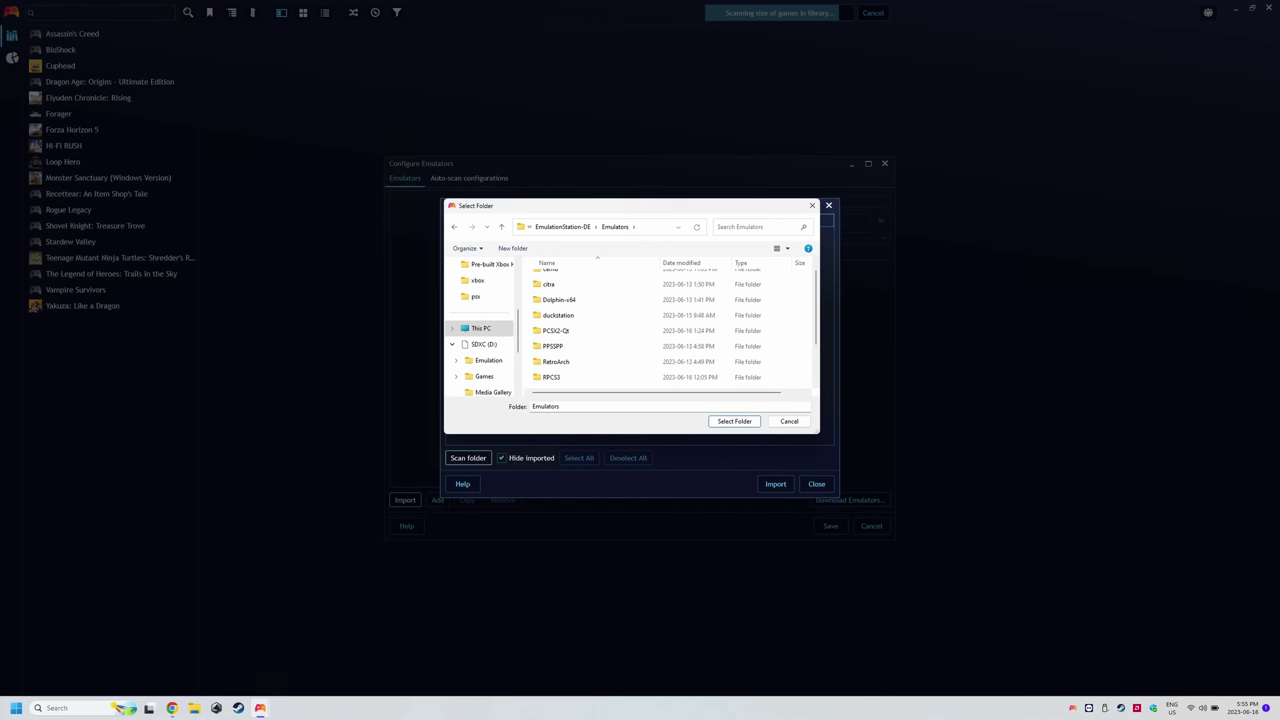
pyautogui.click(736, 421)
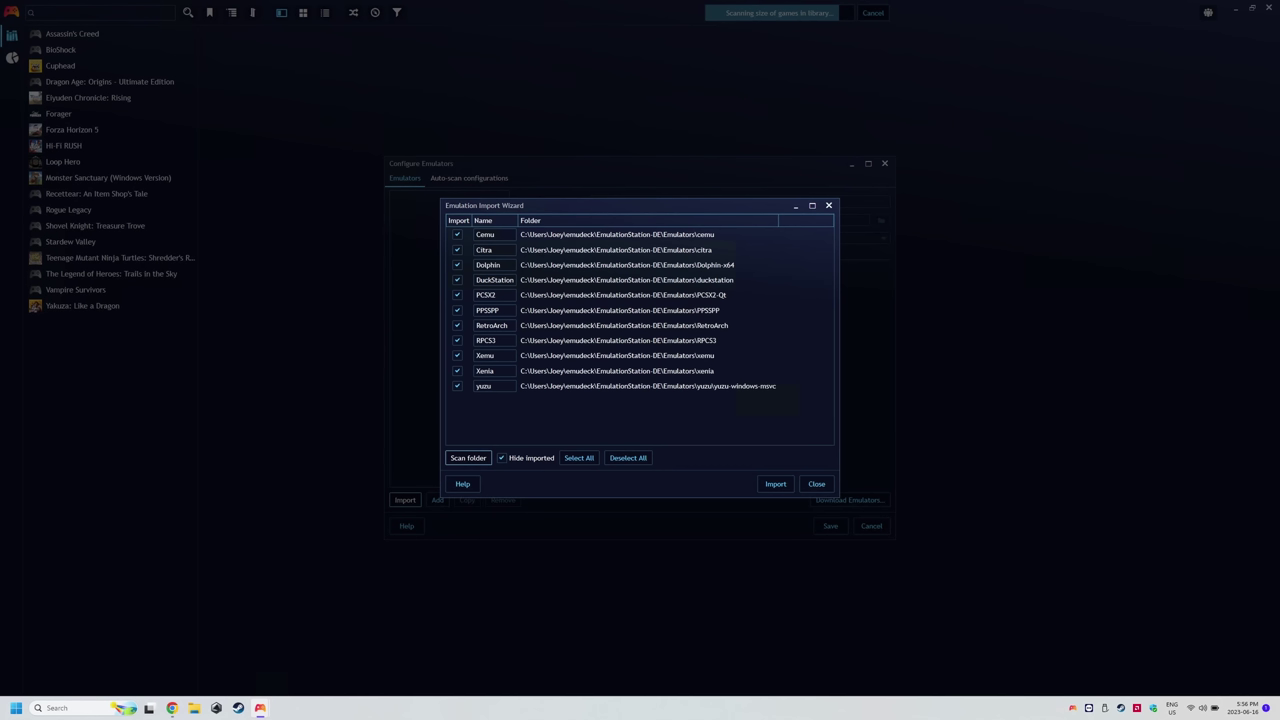
pyautogui.click(775, 484)
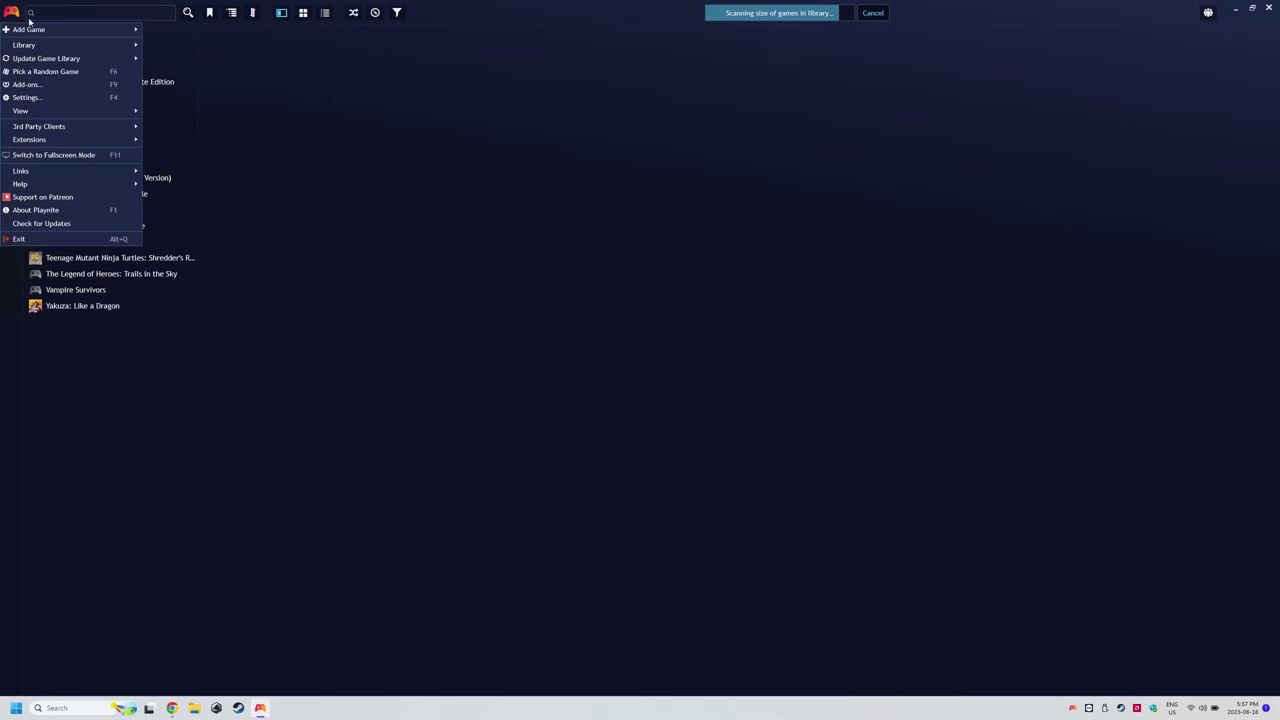
# Step: Add a new scanner for emulated games that uses the RetroArch emulator with the Snes9x profile
pyautogui.moveTo(51, 31)
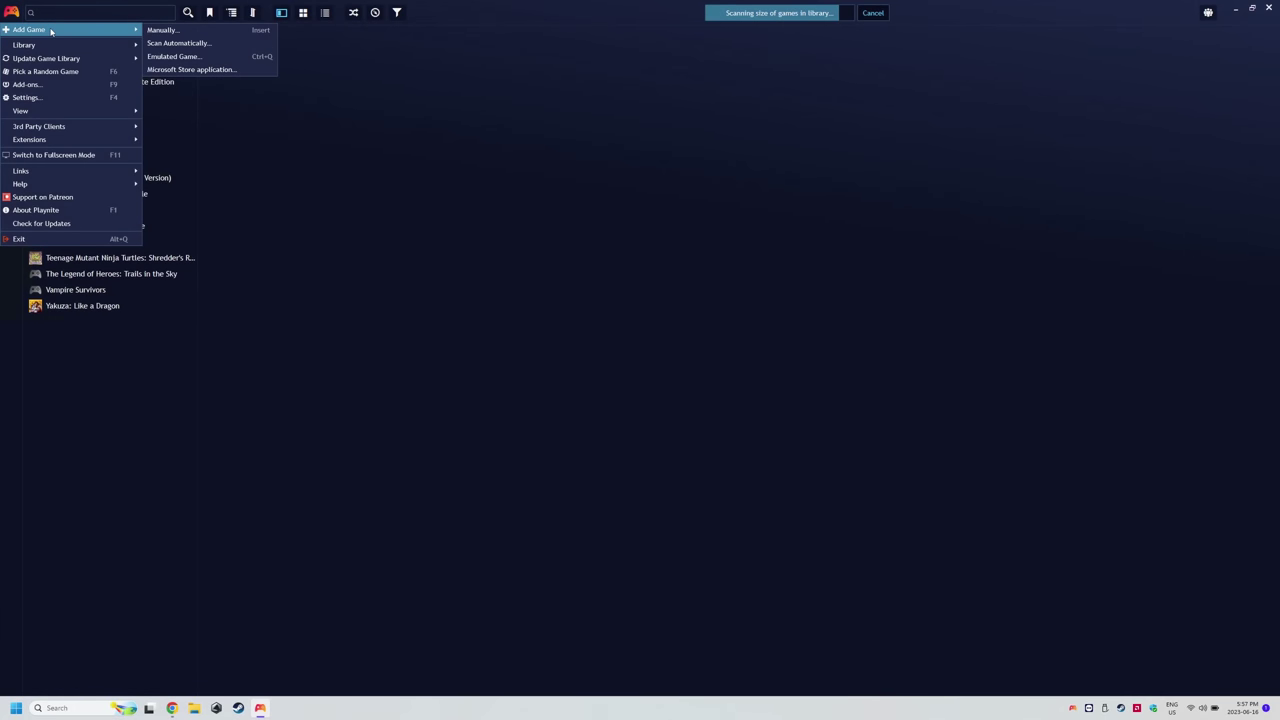
pyautogui.click(199, 58)
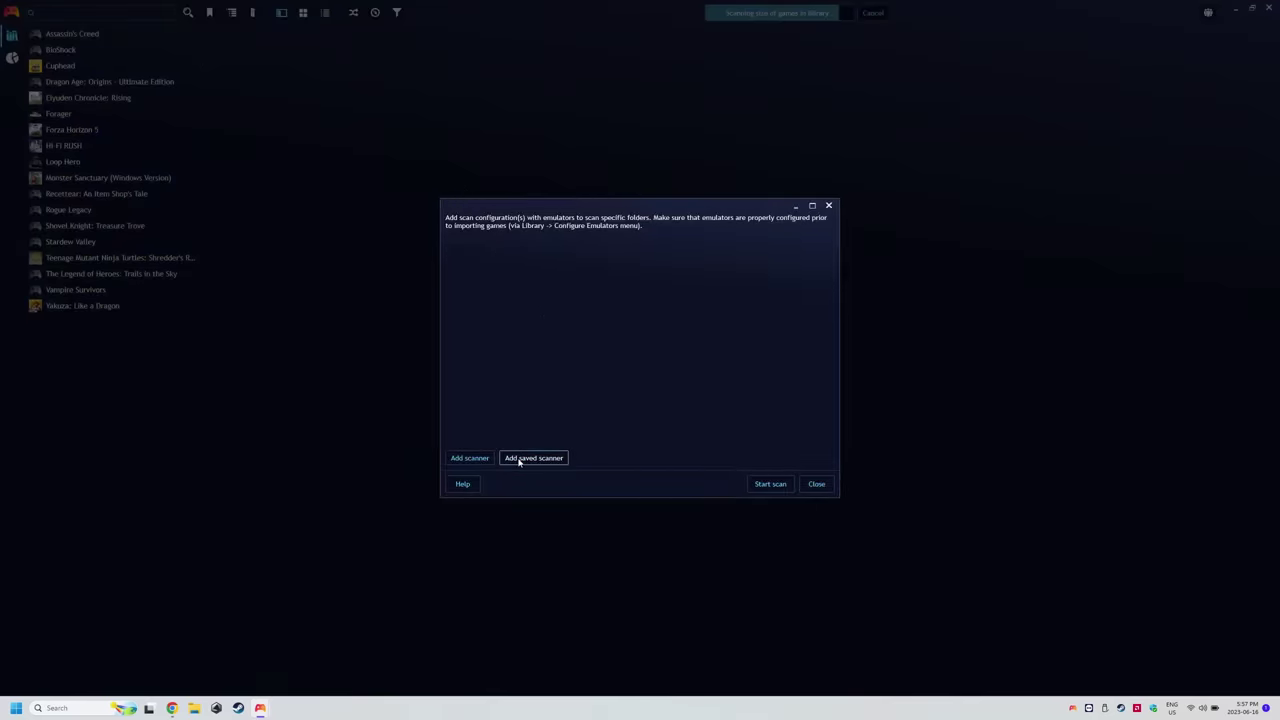
pyautogui.click(470, 458)
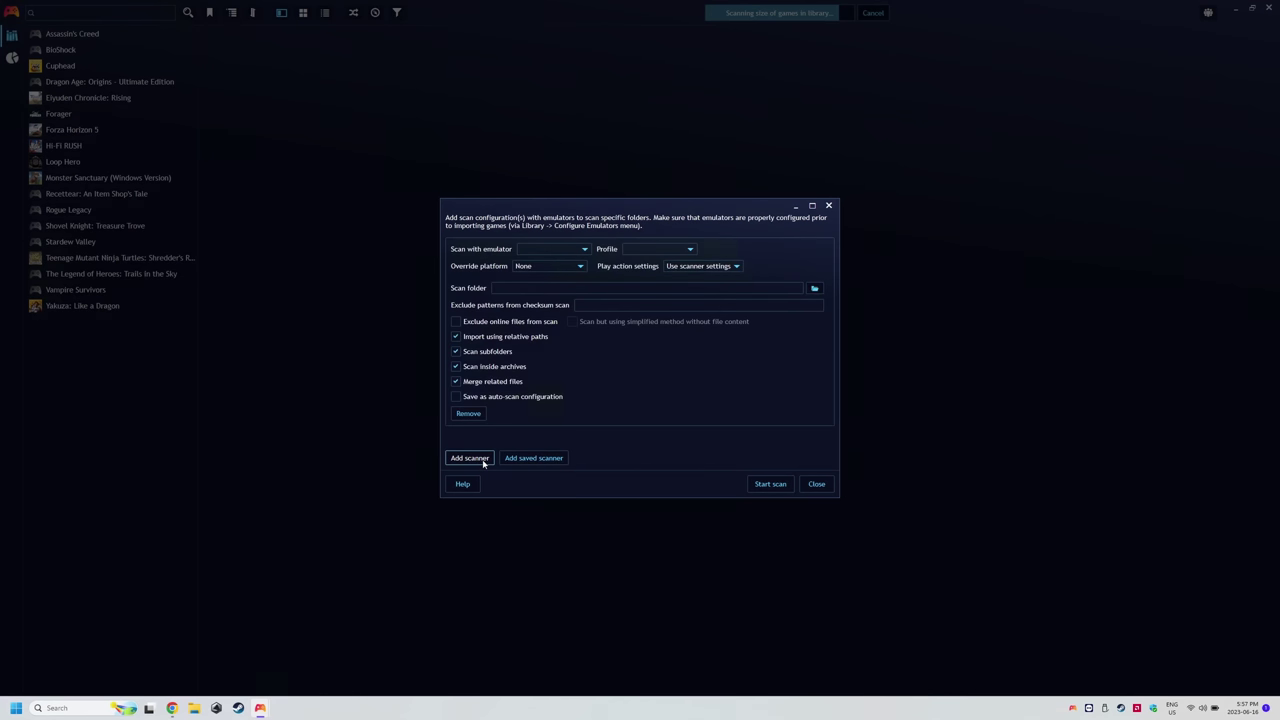
pyautogui.click(572, 249)
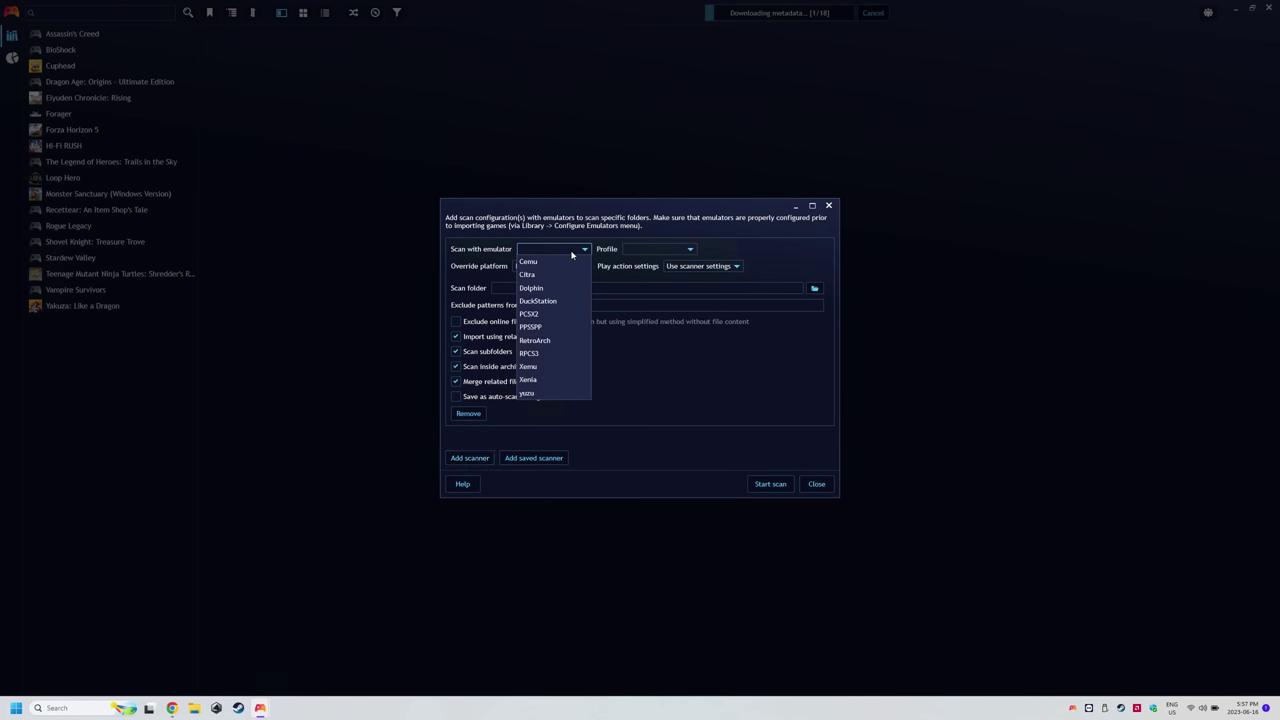
pyautogui.click(550, 341)
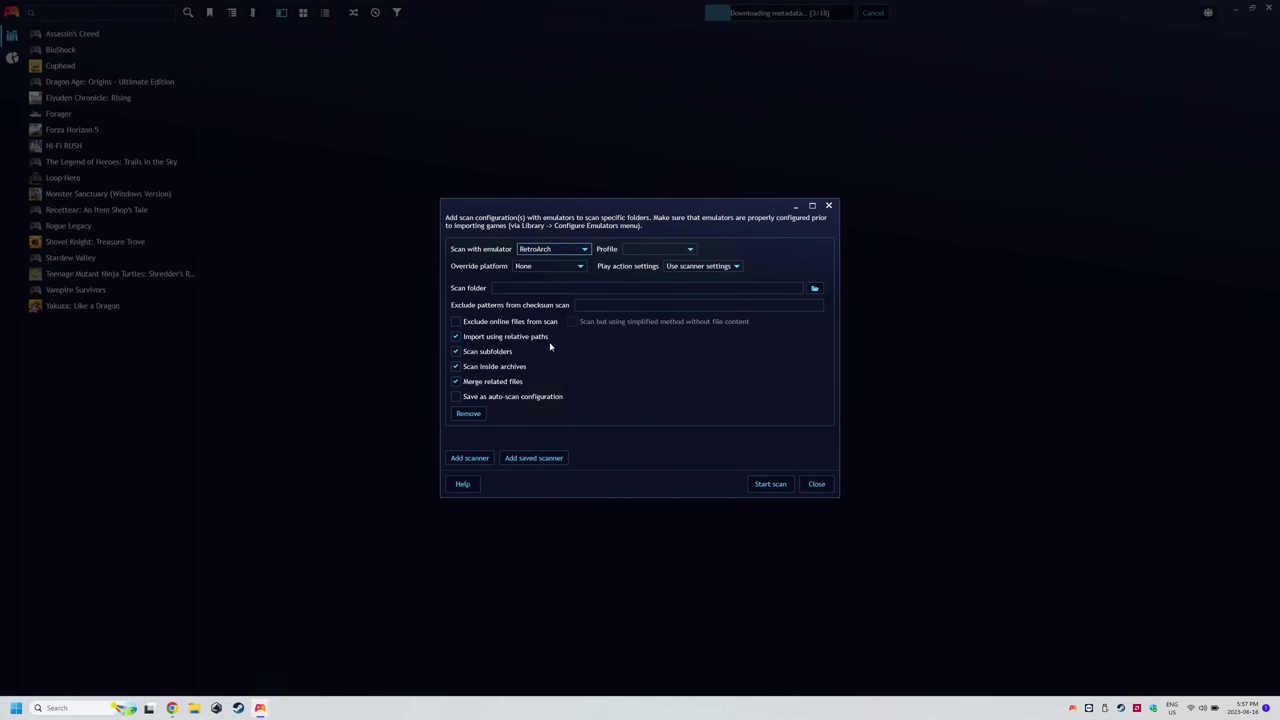
pyautogui.click(659, 249)
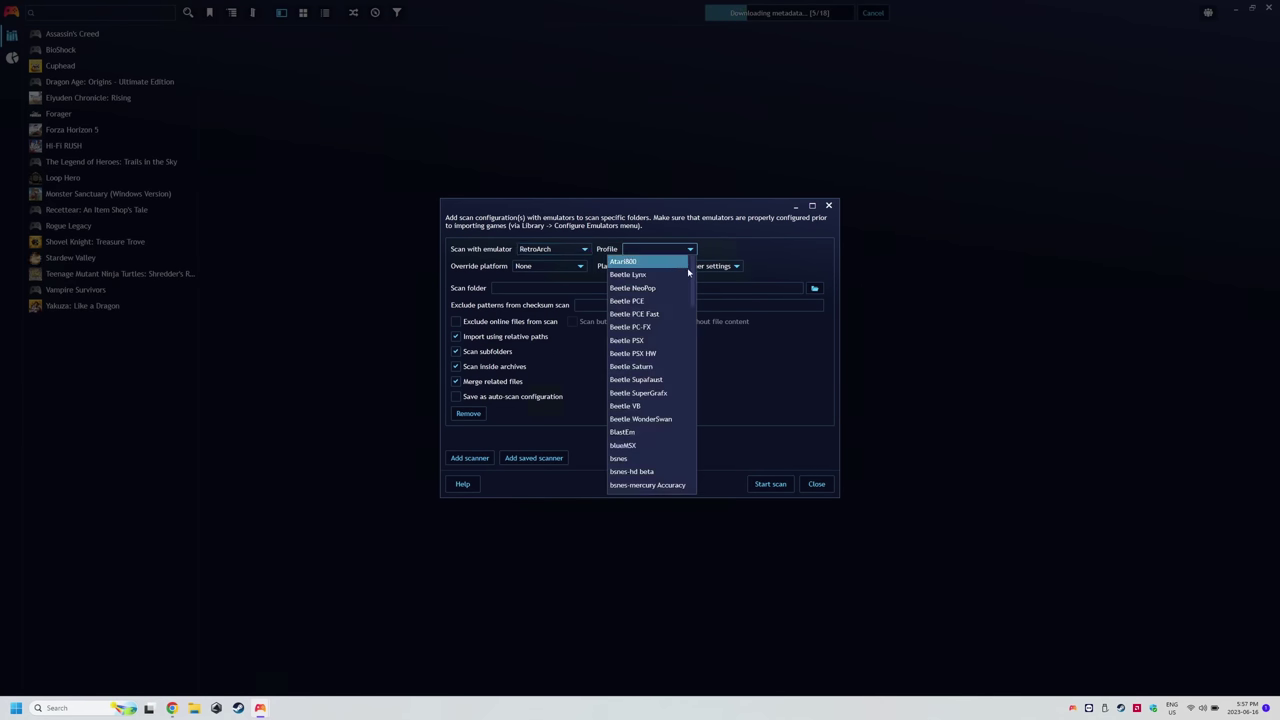
pyautogui.moveTo(694, 281); pyautogui.dragTo(701, 427)
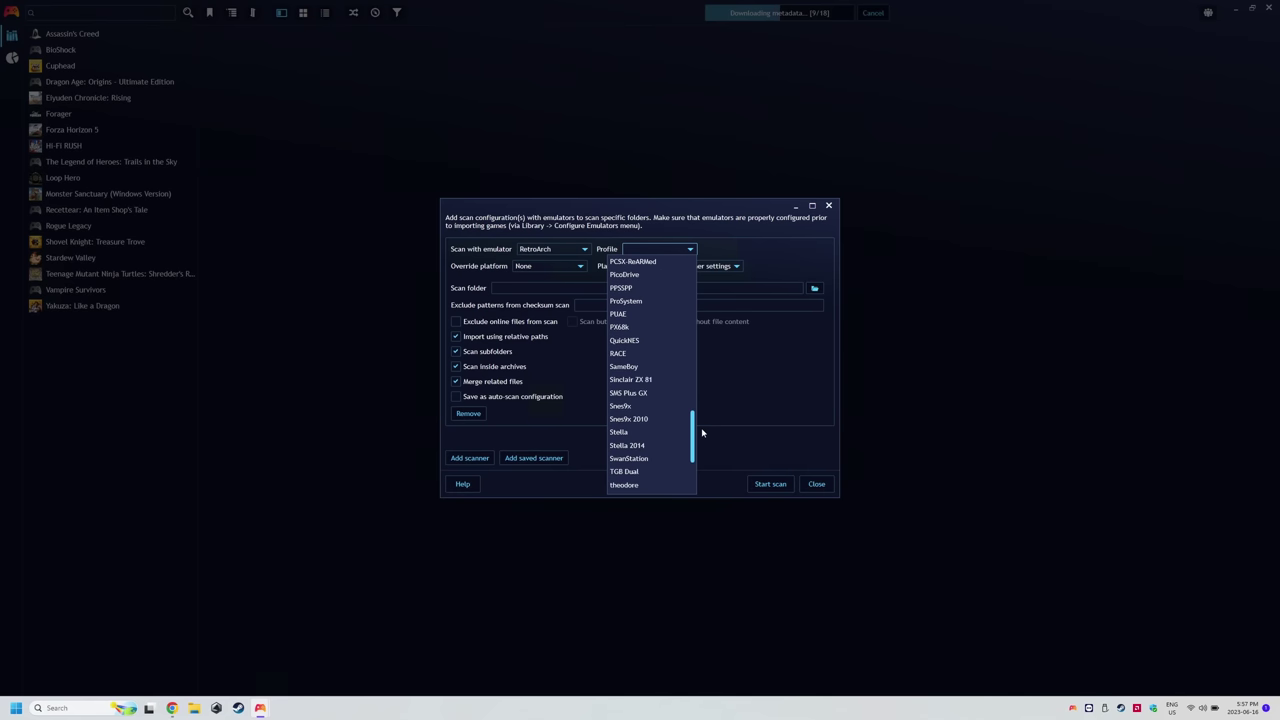
pyautogui.click(624, 407)
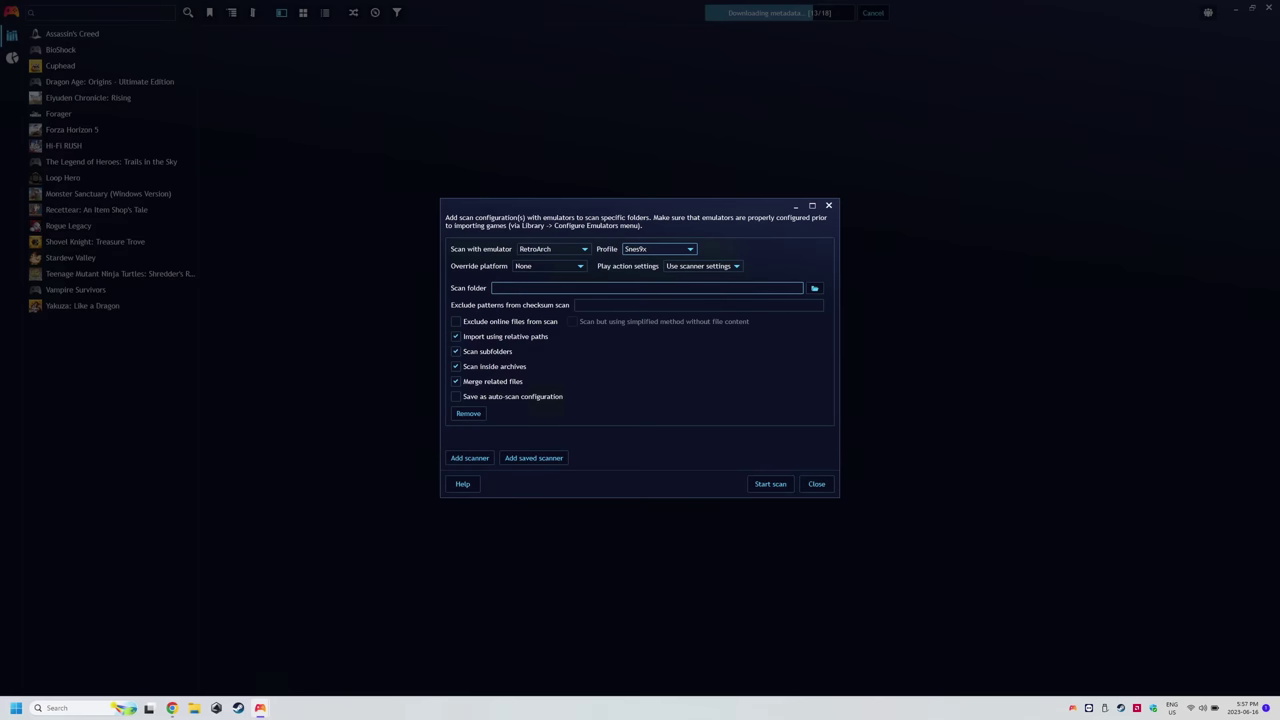
# Step: Set the scanner's scan folder to D:\Emulation\roms\snes
pyautogui.click(814, 290)
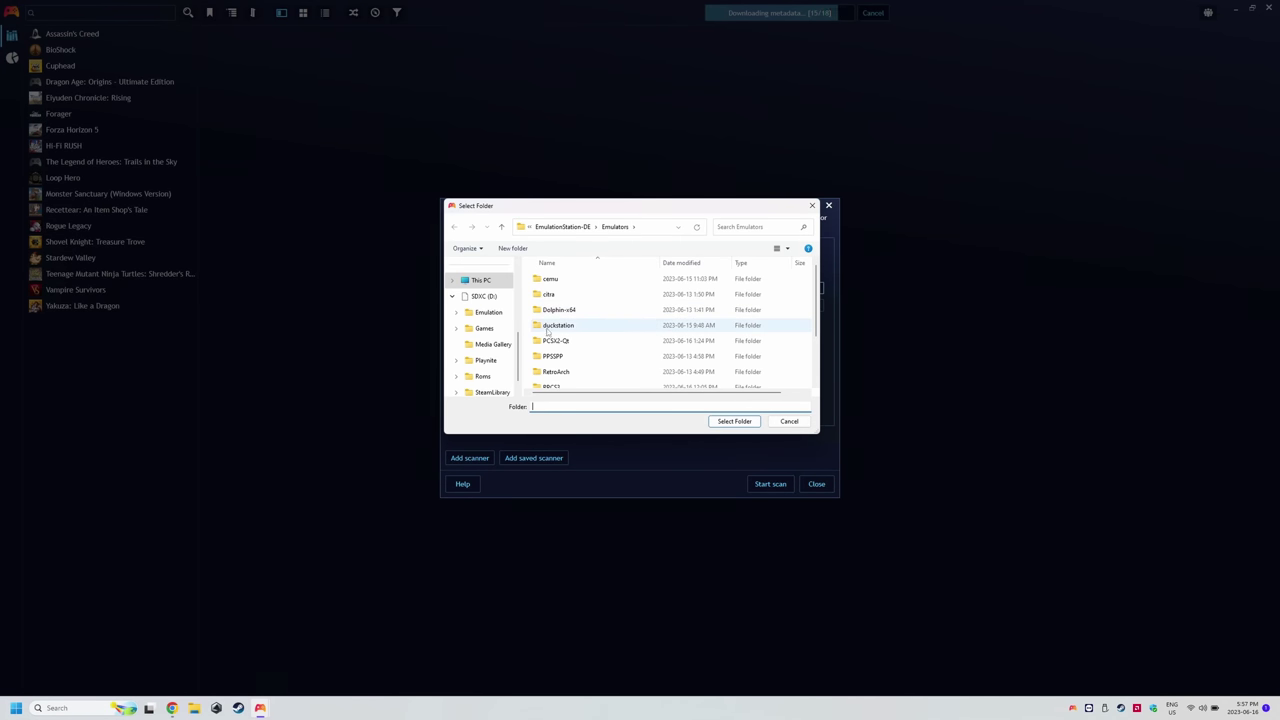
pyautogui.click(486, 299)
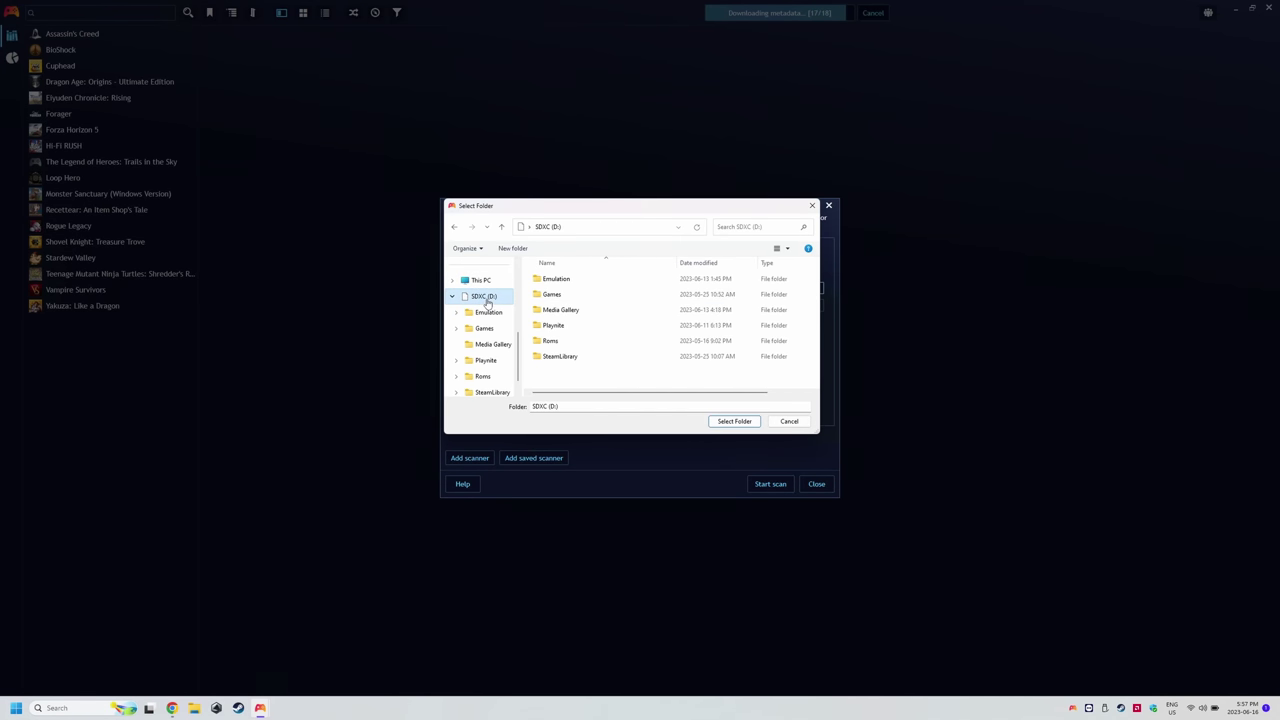
pyautogui.doubleClick(557, 279)
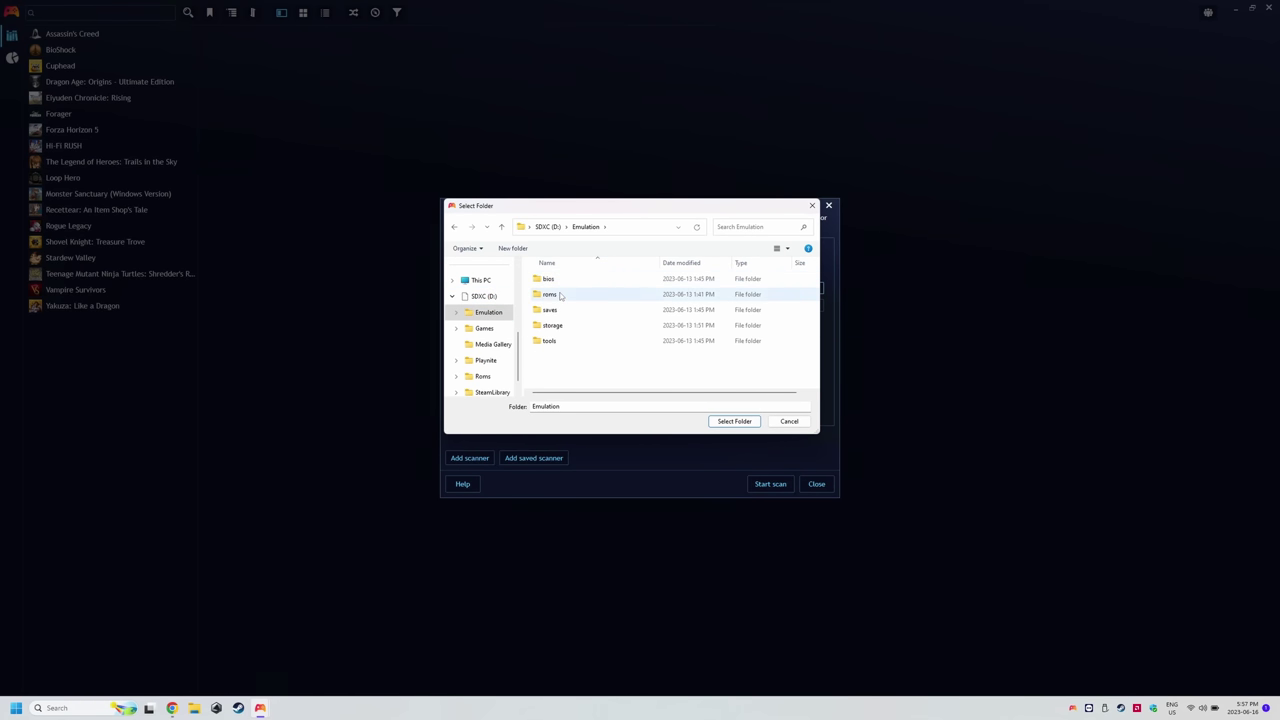
pyautogui.doubleClick(561, 295)
pyautogui.click(561, 296)
pyautogui.write('snes')
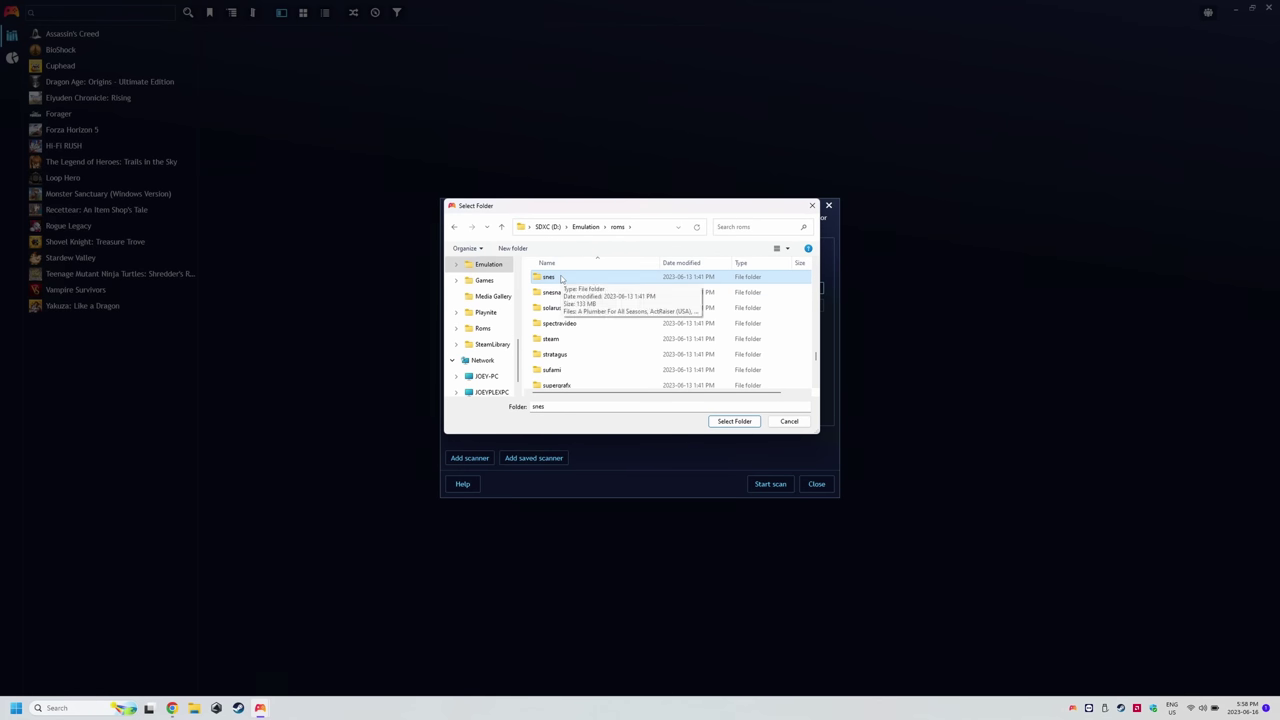
pyautogui.doubleClick(561, 278)
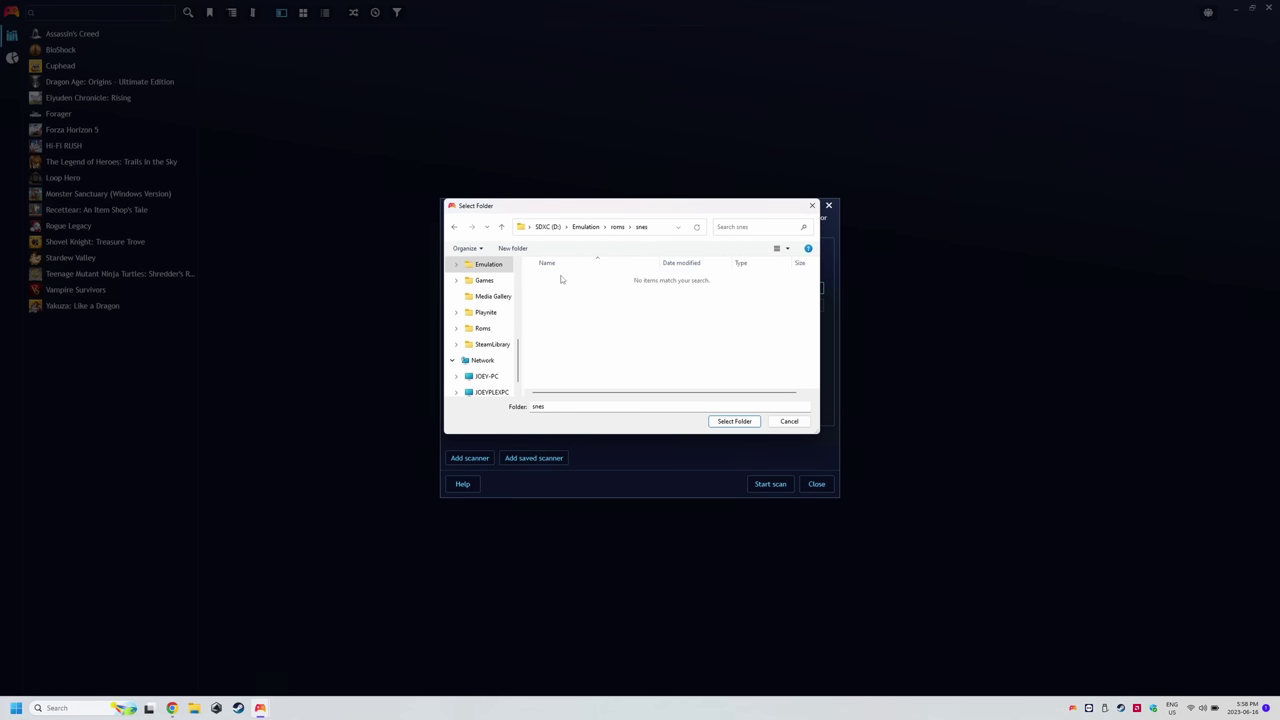
pyautogui.click(734, 421)
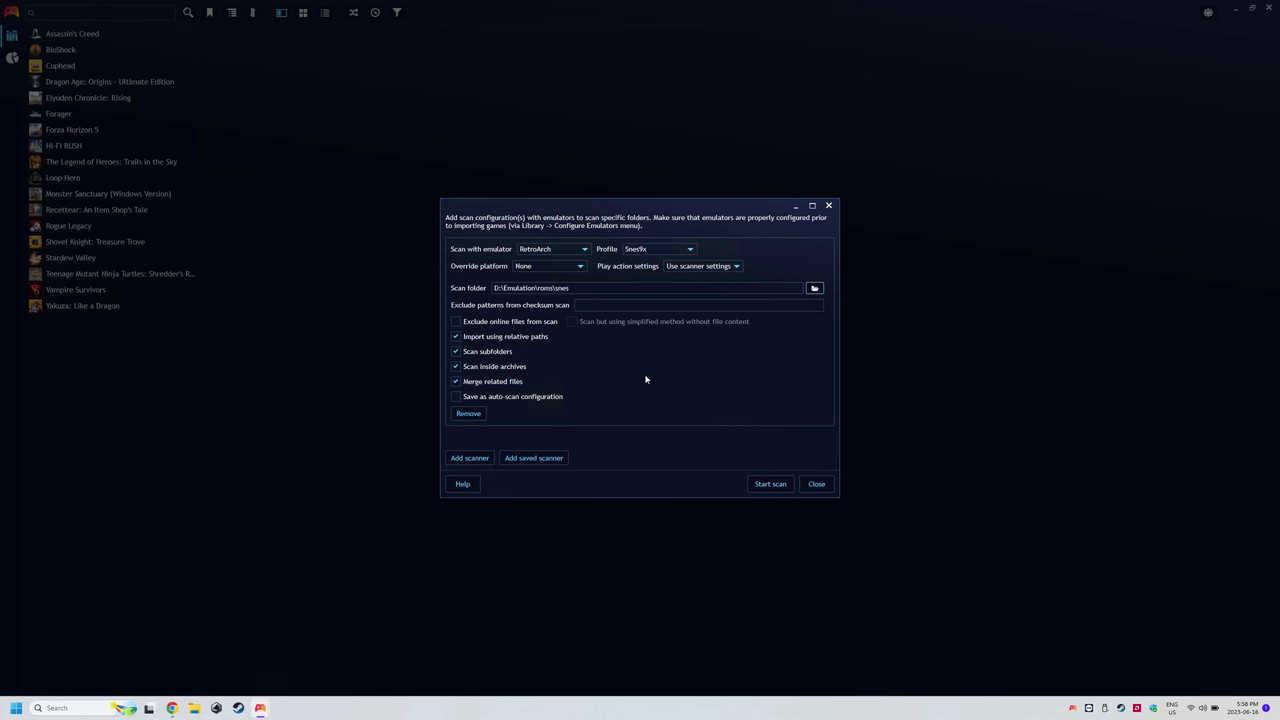
# Step: Save the scanner as an auto-scan configuration named SNES and start the scan
pyautogui.click(521, 397)
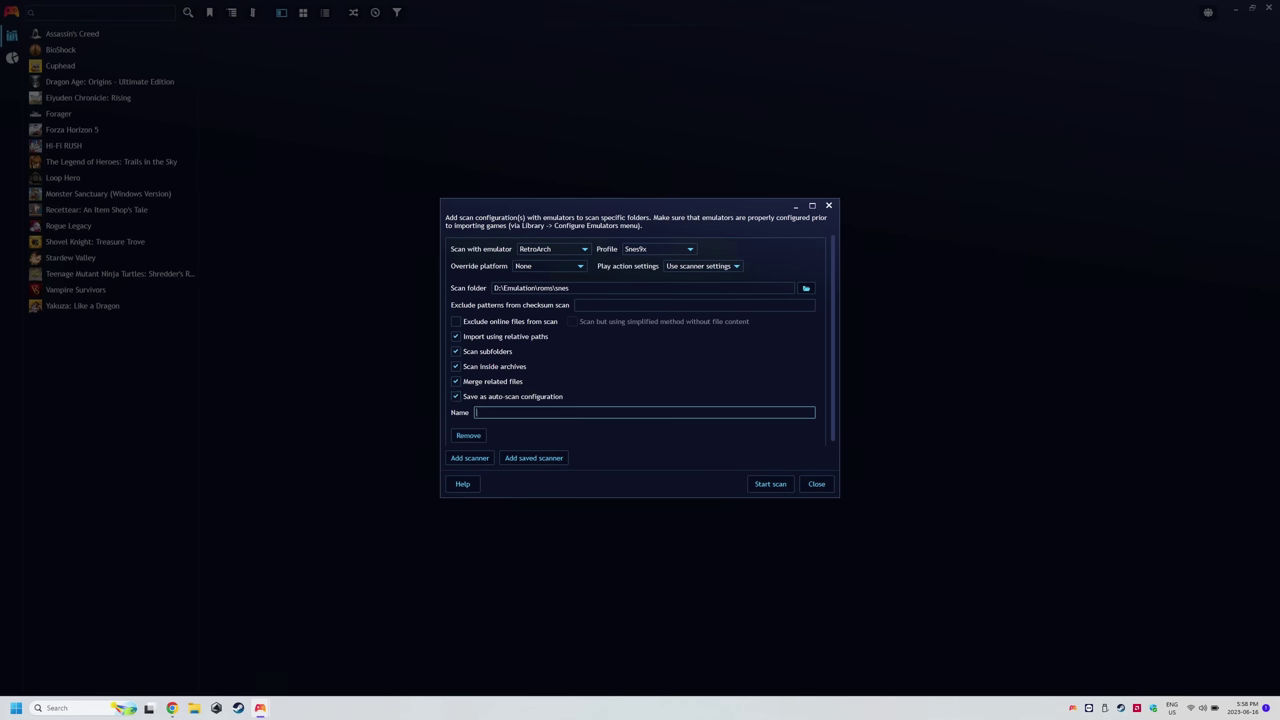
pyautogui.write('SNES')
pyautogui.scroll(-1, 612, 435)
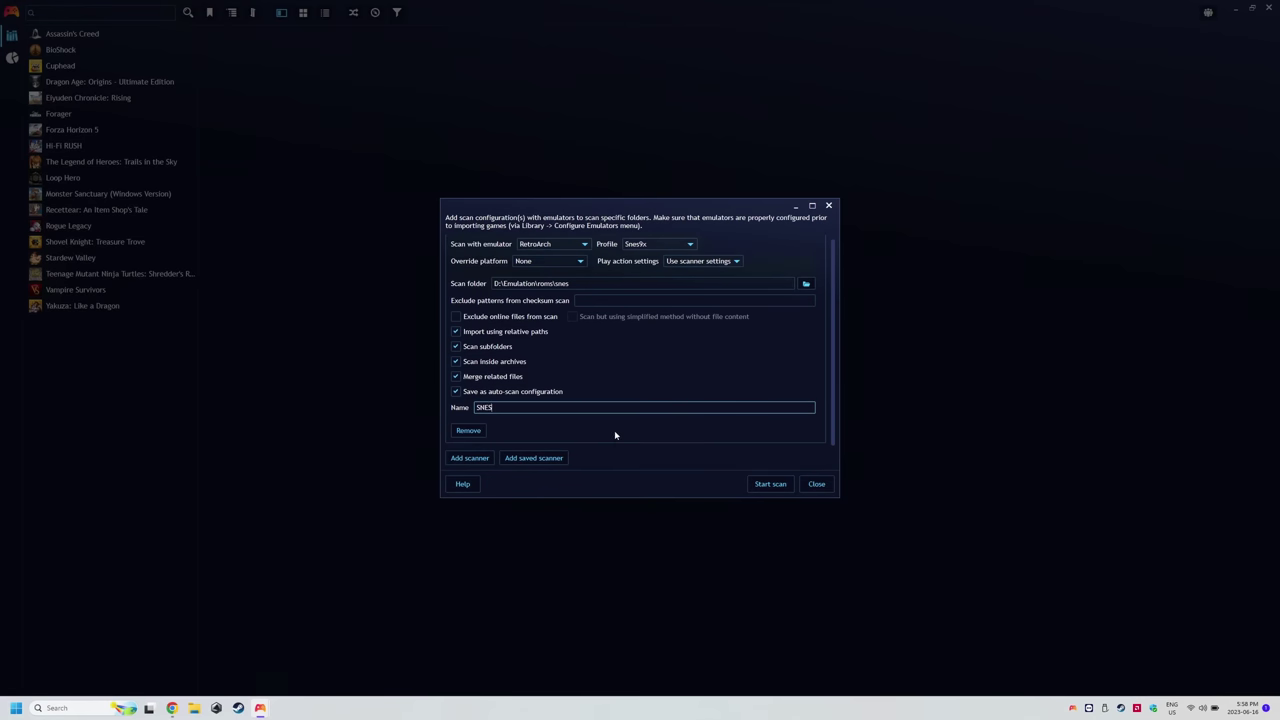
pyautogui.click(768, 485)
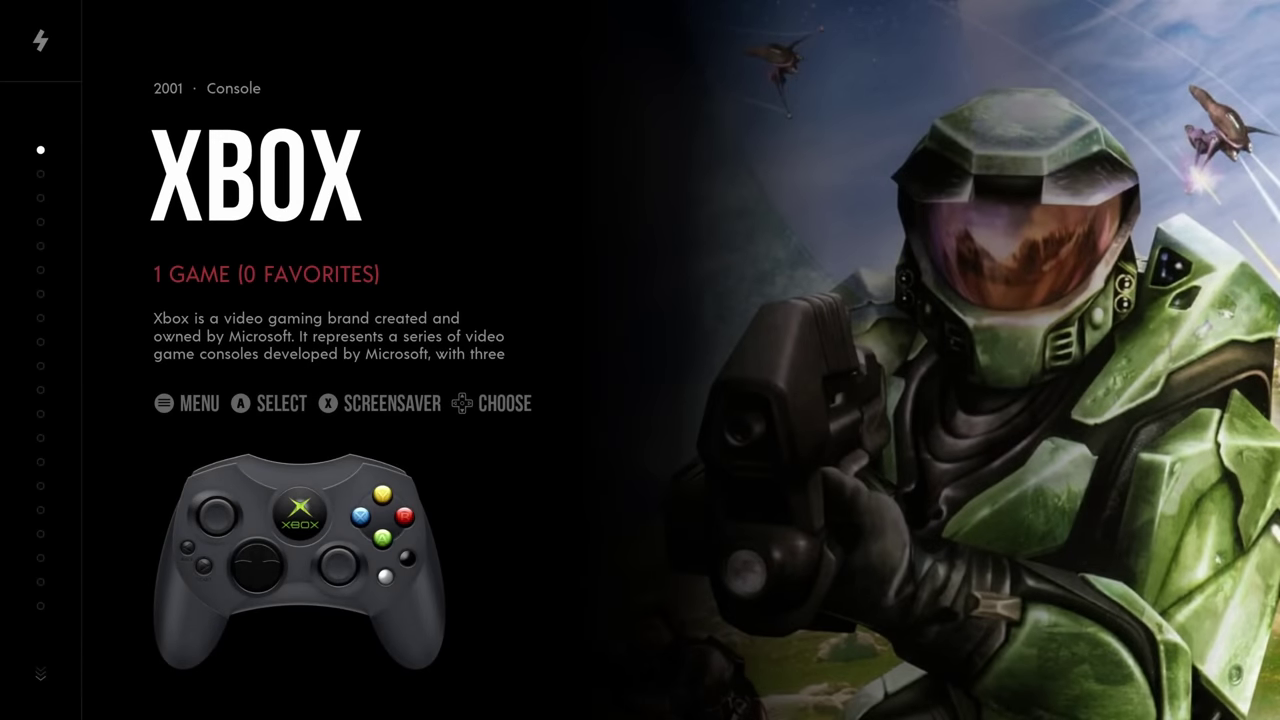
# Step: Switch to EmulationStation-DE and open the Alternative Emulators list under Other Settings
pyautogui.press('Escape')
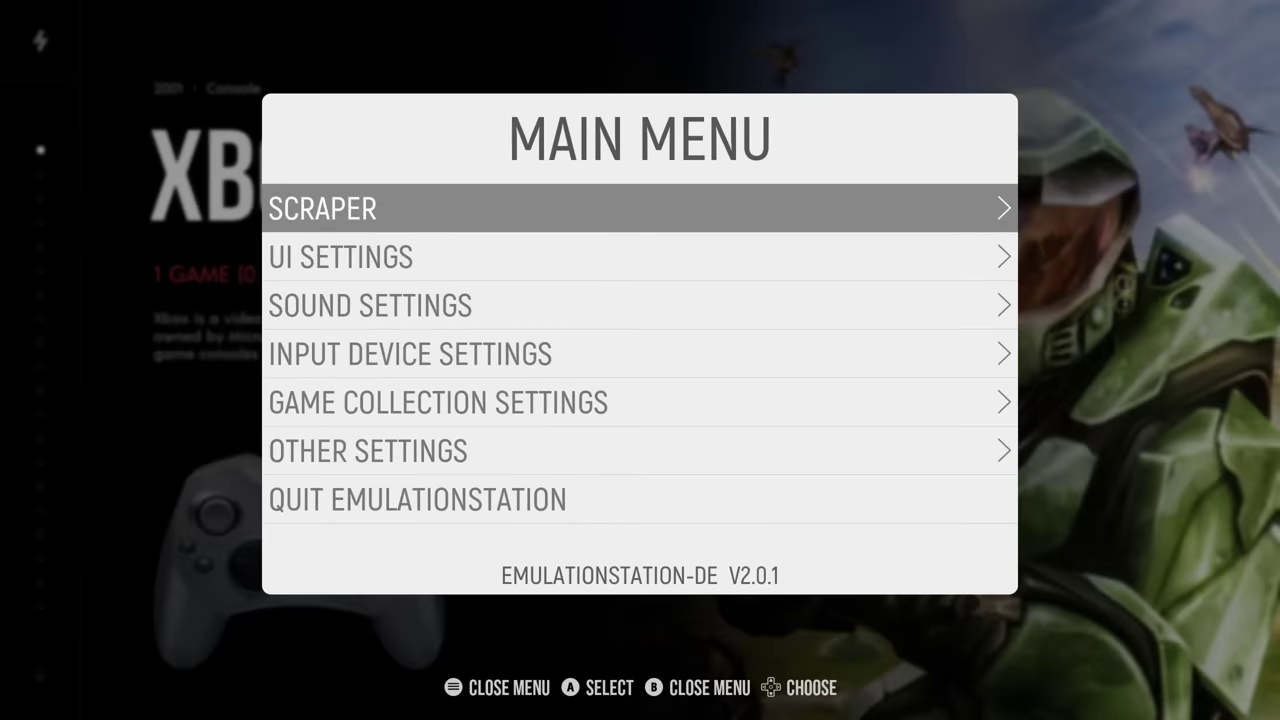
pyautogui.press('Down')
pyautogui.press('Down')
pyautogui.press('Down')
pyautogui.press('Down')
pyautogui.press('Down')
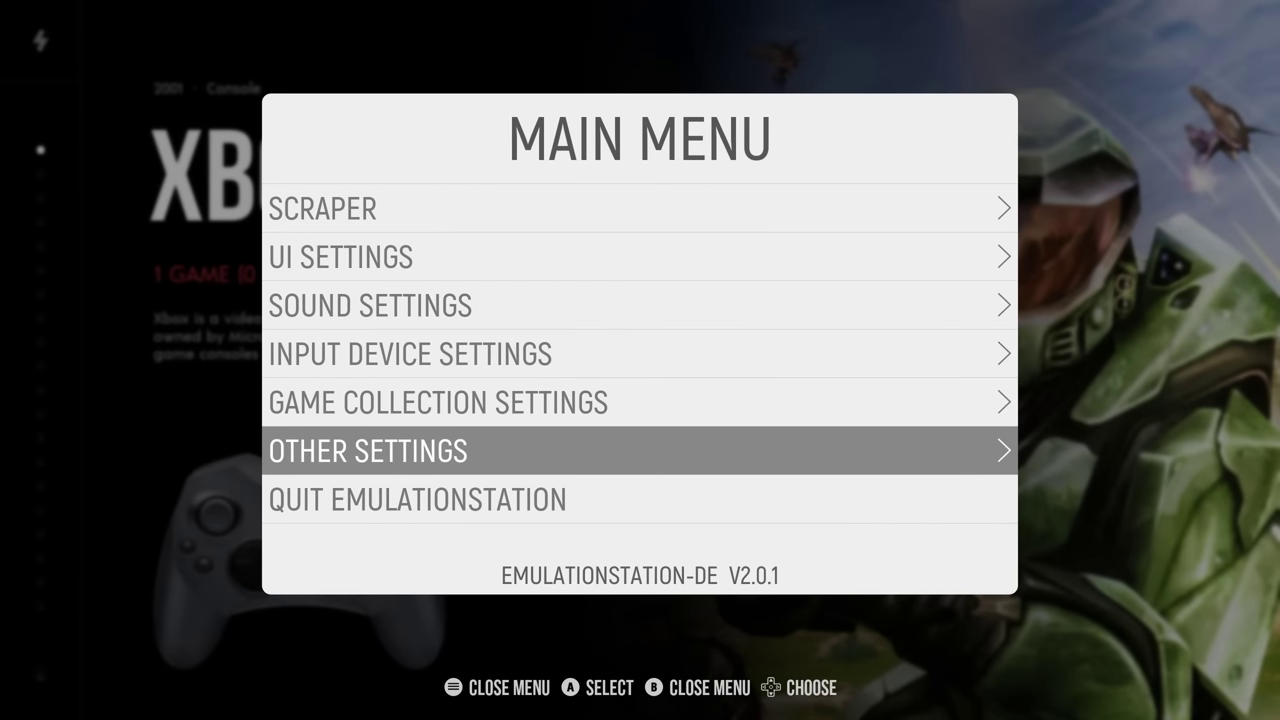
pyautogui.press('Return')
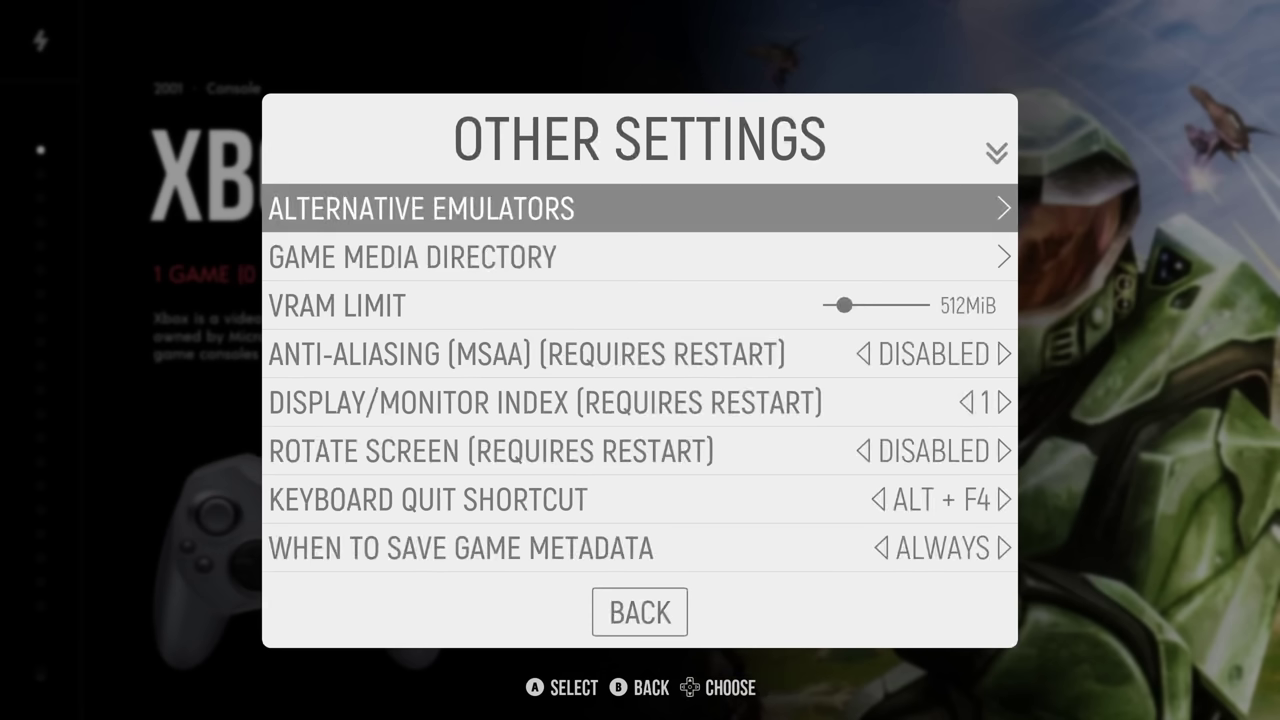
pyautogui.press('Return')
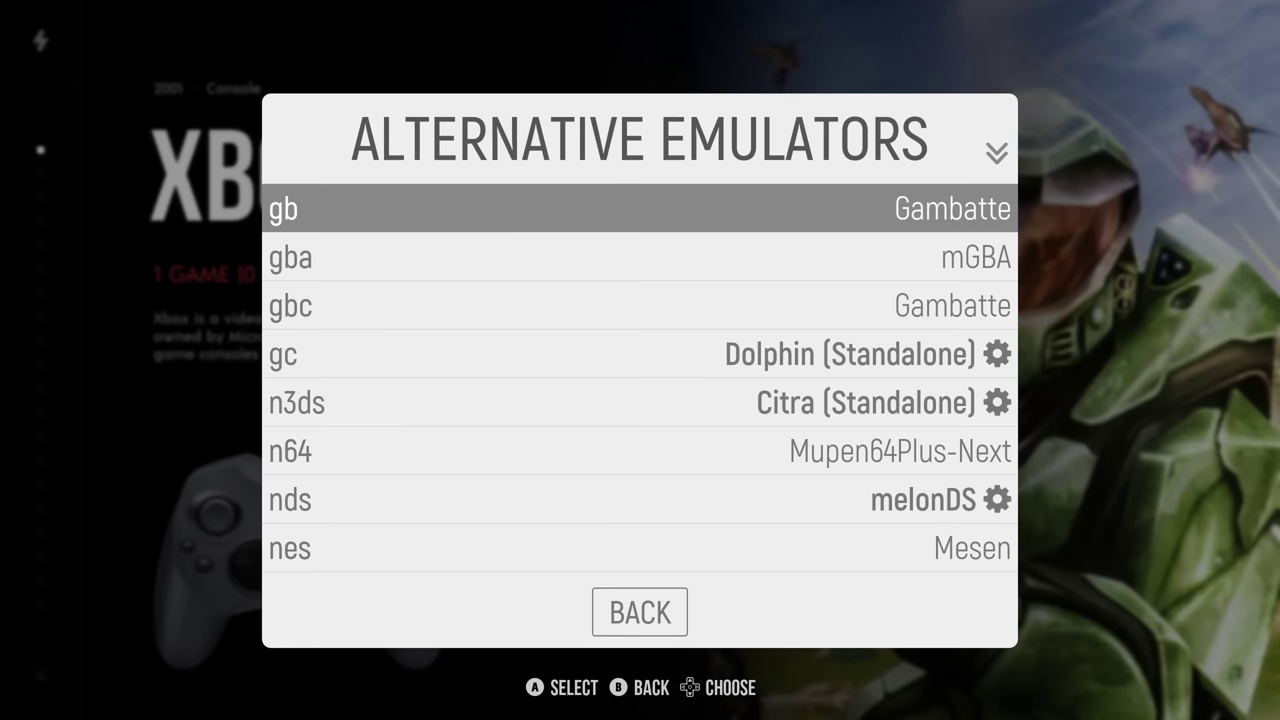
# Step: Review which emulator is assigned to each system in the Alternative Emulators list, from gb through xbox
pyautogui.press('Down')
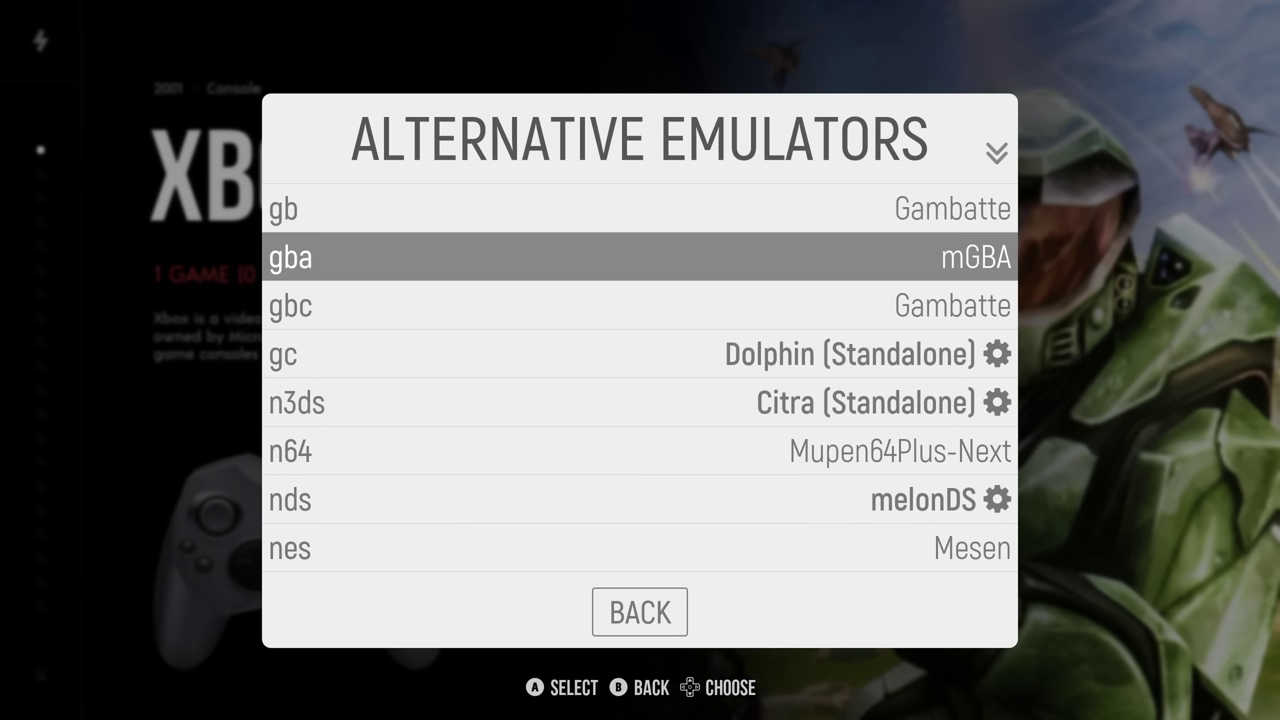
pyautogui.press('Down')
pyautogui.press('Down')
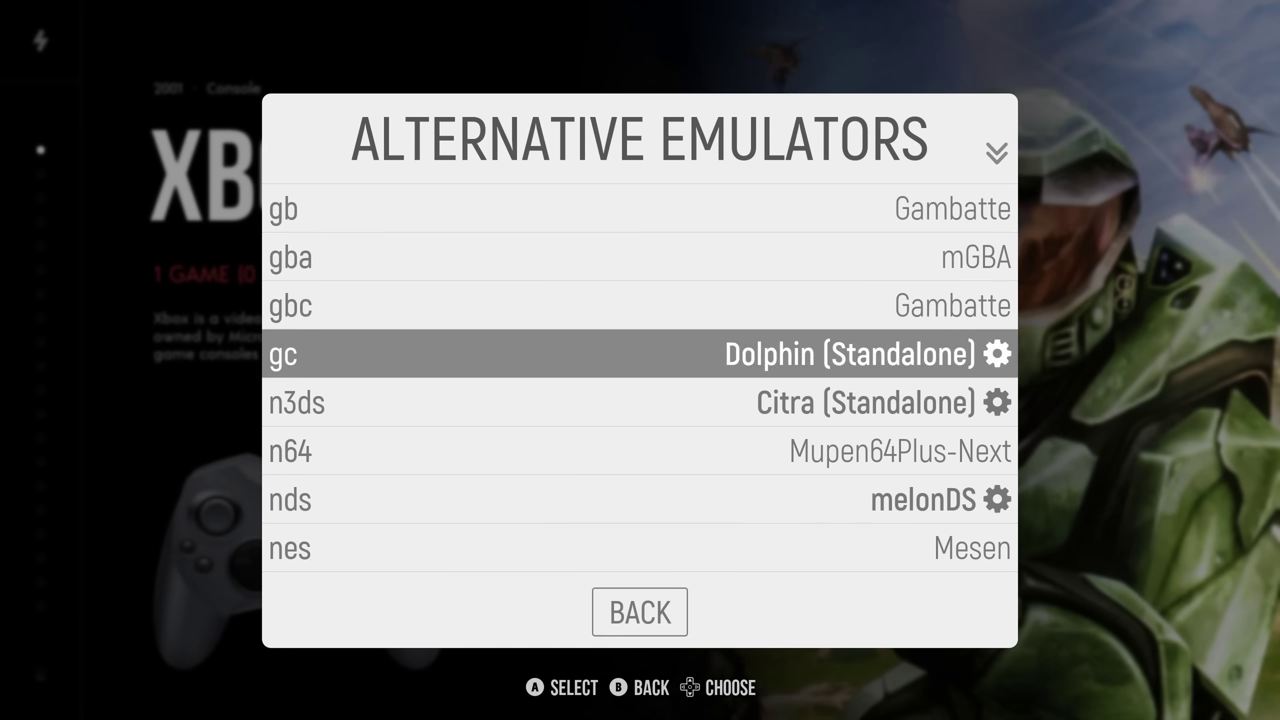
pyautogui.press('Down')
pyautogui.press('Down')
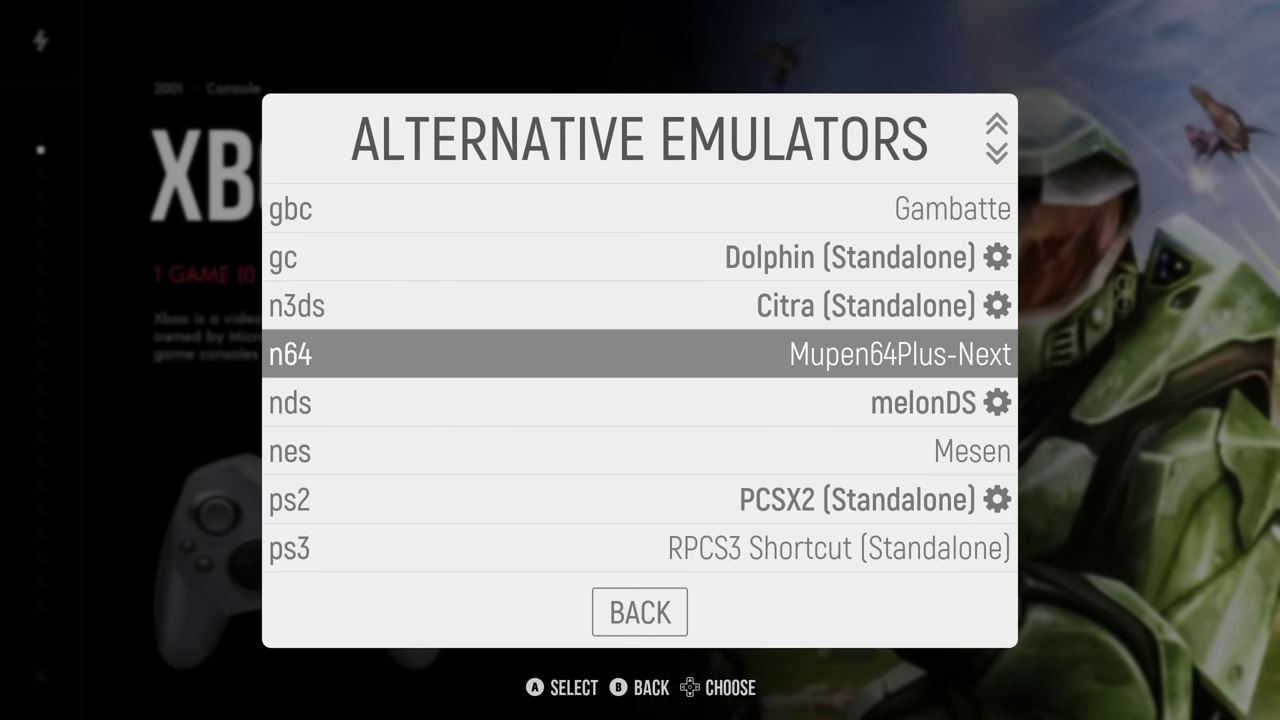
pyautogui.press('Down')
pyautogui.press('Down')
pyautogui.press('Down')
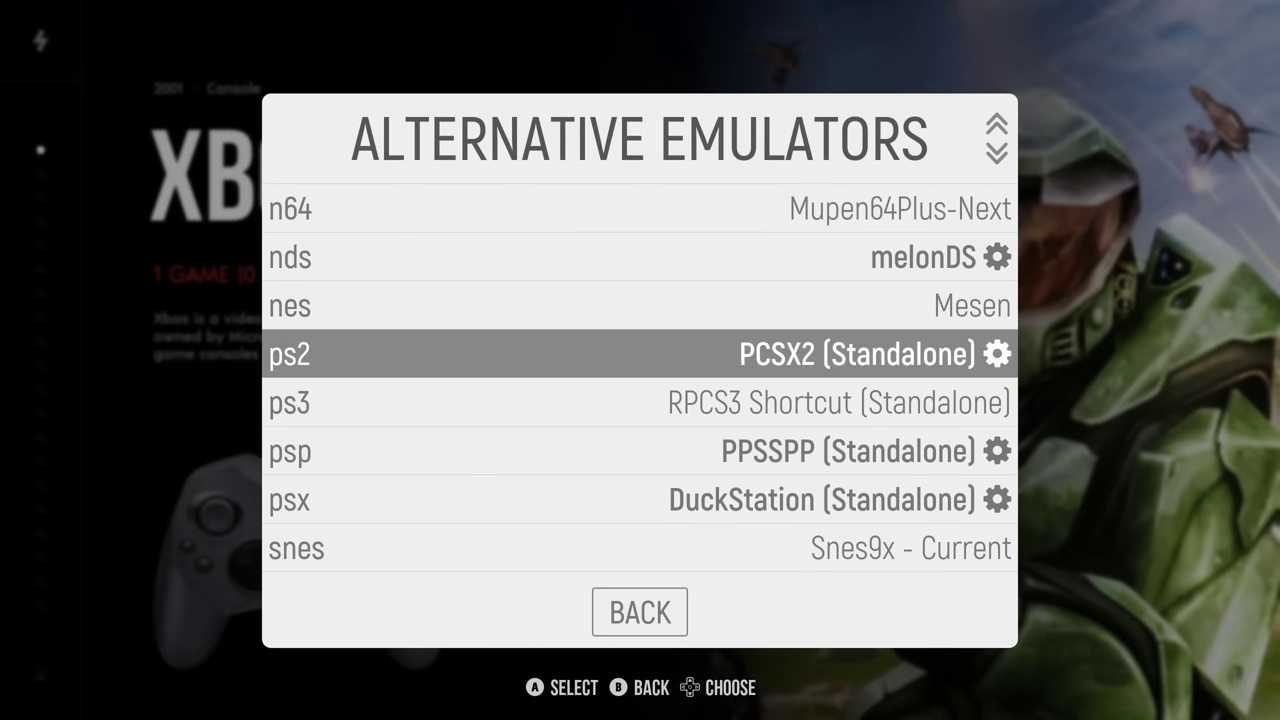
pyautogui.press('Down')
pyautogui.press('Down')
pyautogui.press('Down')
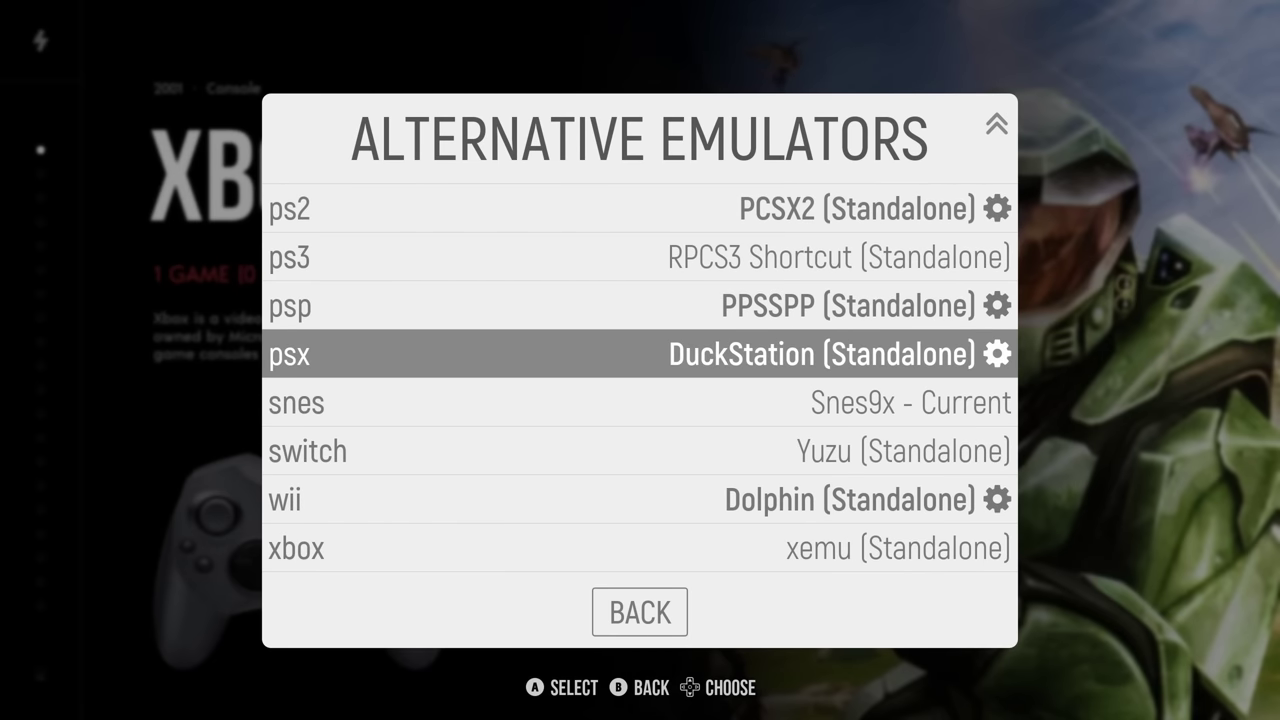
pyautogui.press('Down')
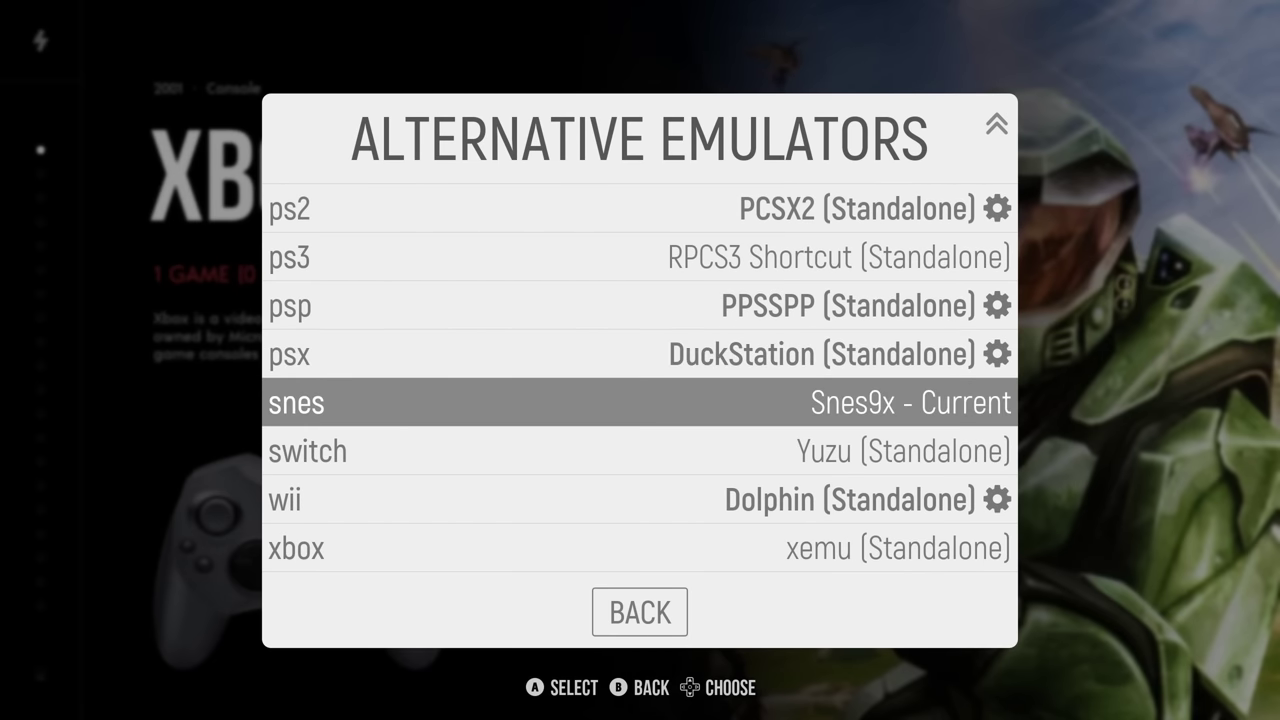
pyautogui.press('Down')
pyautogui.press('Down')
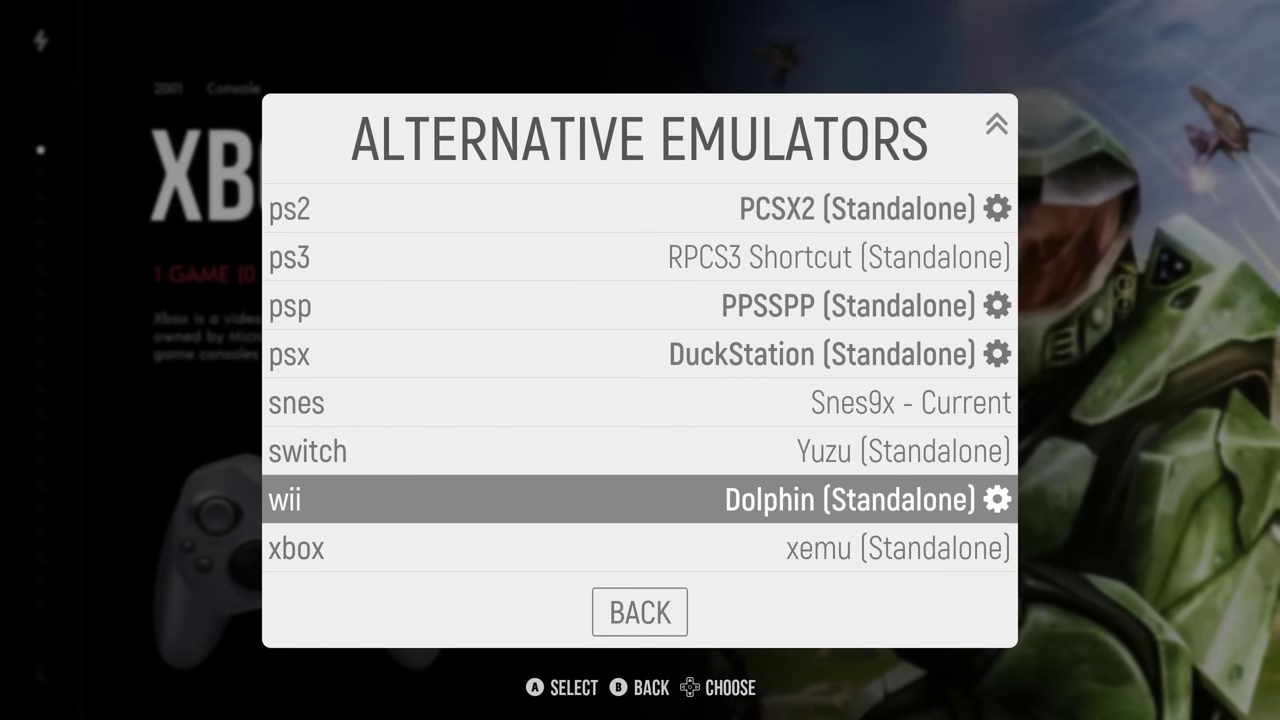
pyautogui.press('Down')
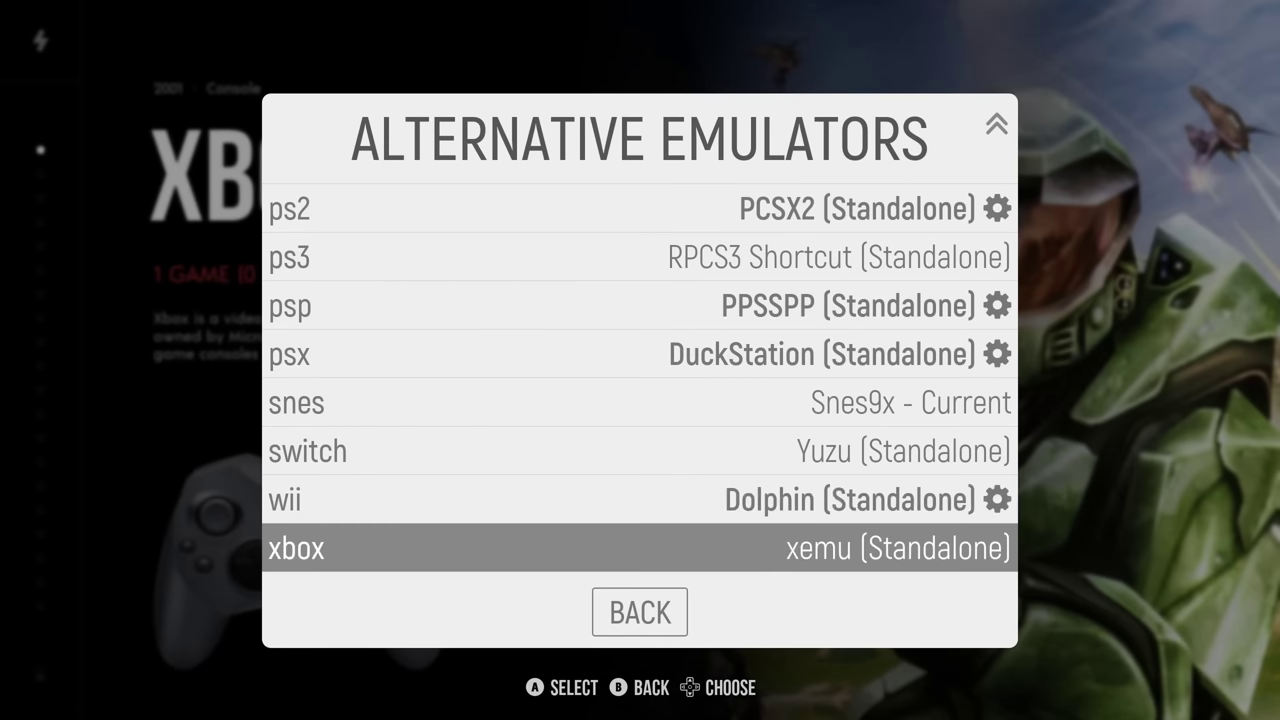
pyautogui.press('Down')
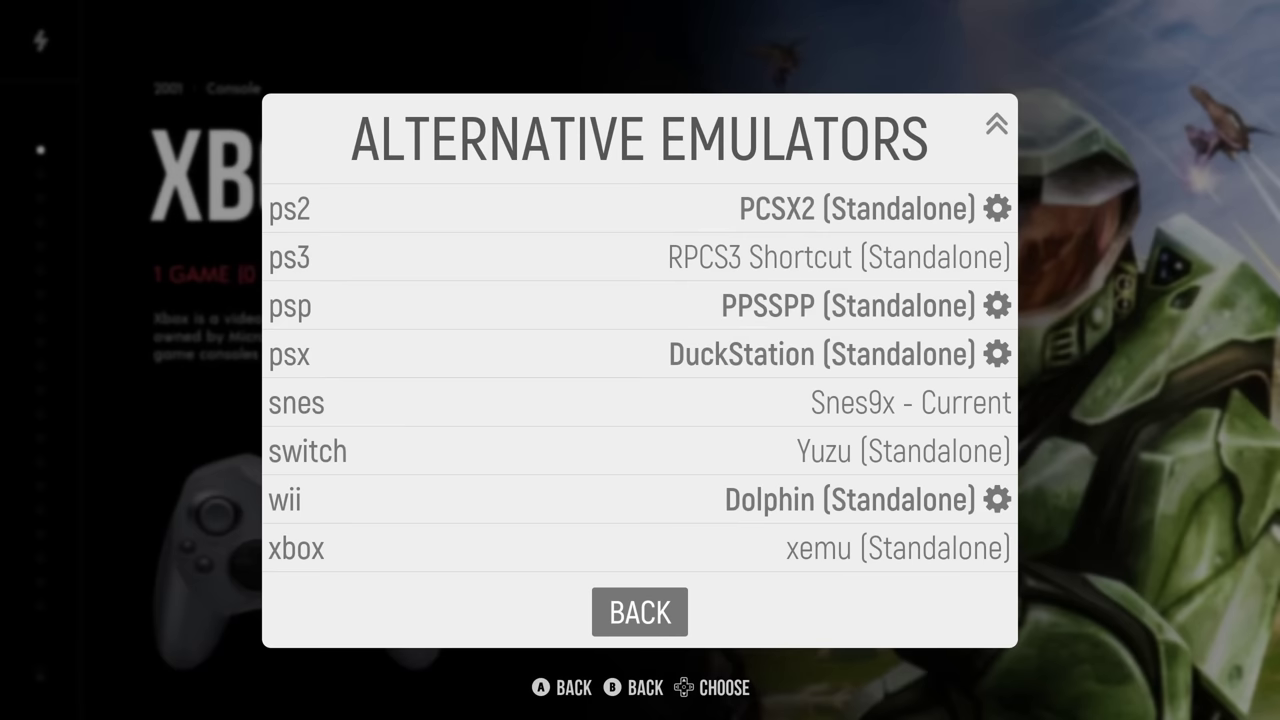
pyautogui.press('Up')
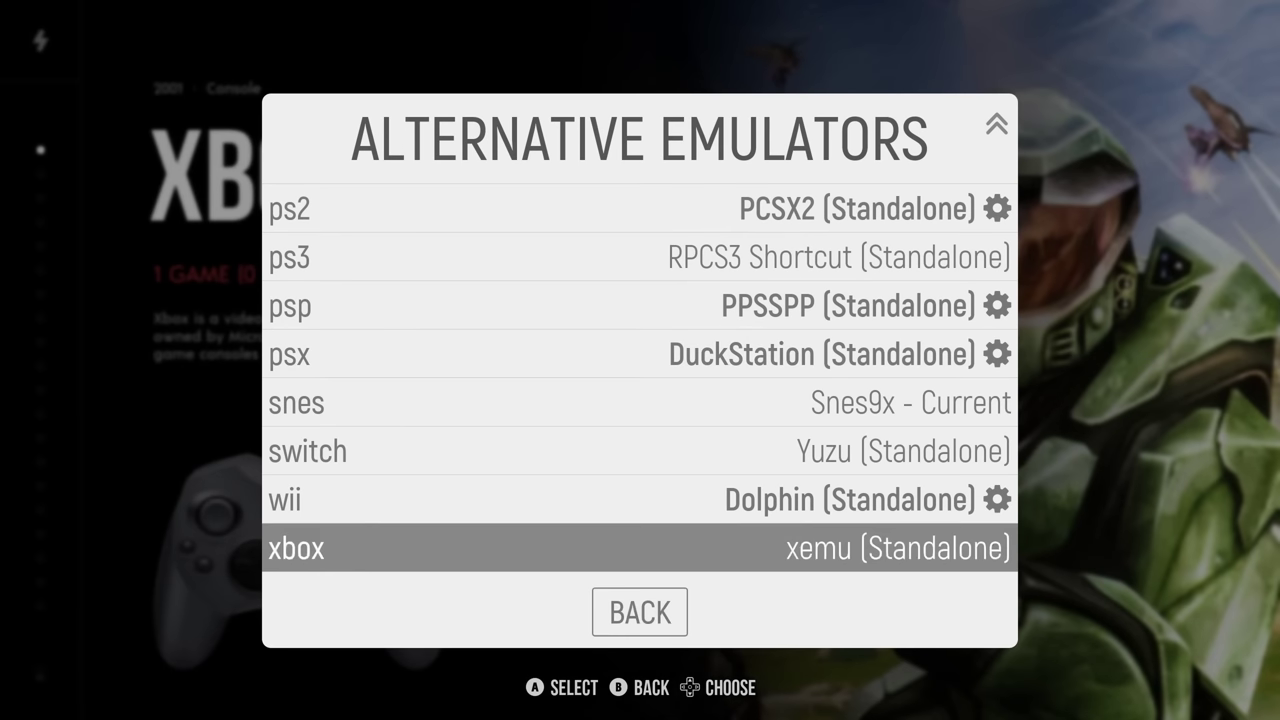
pyautogui.press('Up')
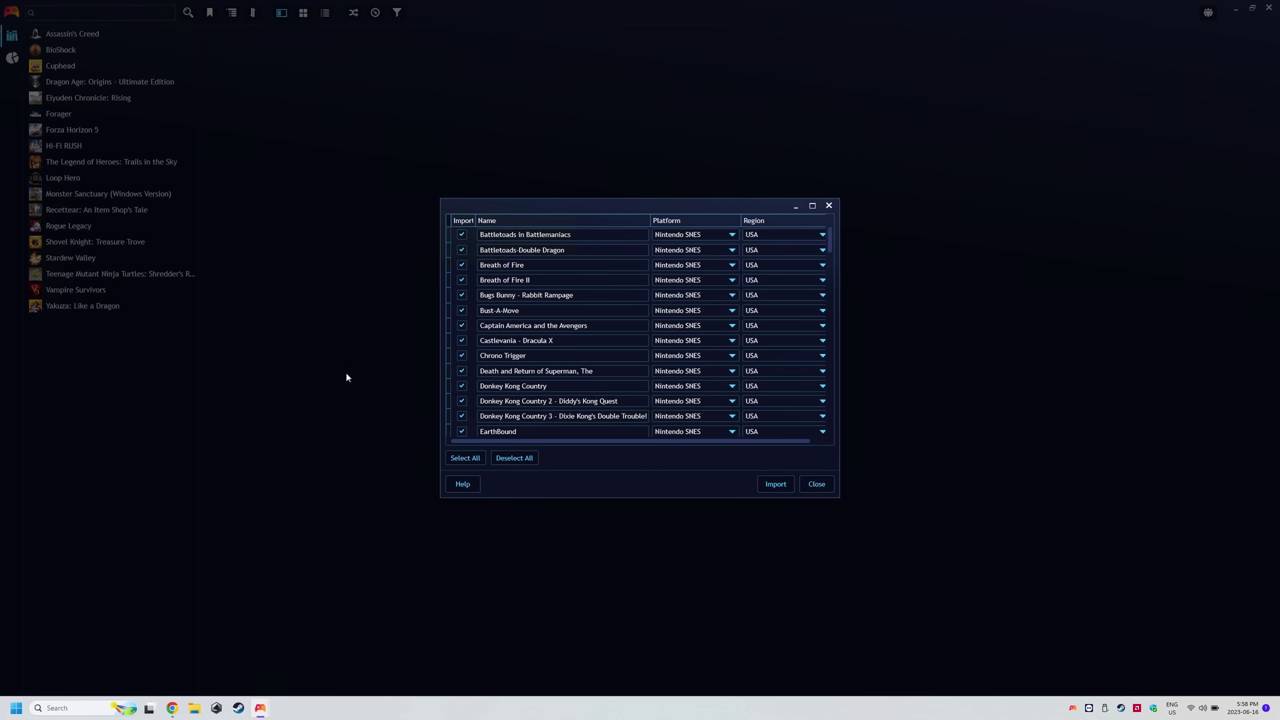
# Step: Switch back to Playnite and import all the scanned Nintendo SNES games into the library
pyautogui.click(776, 485)
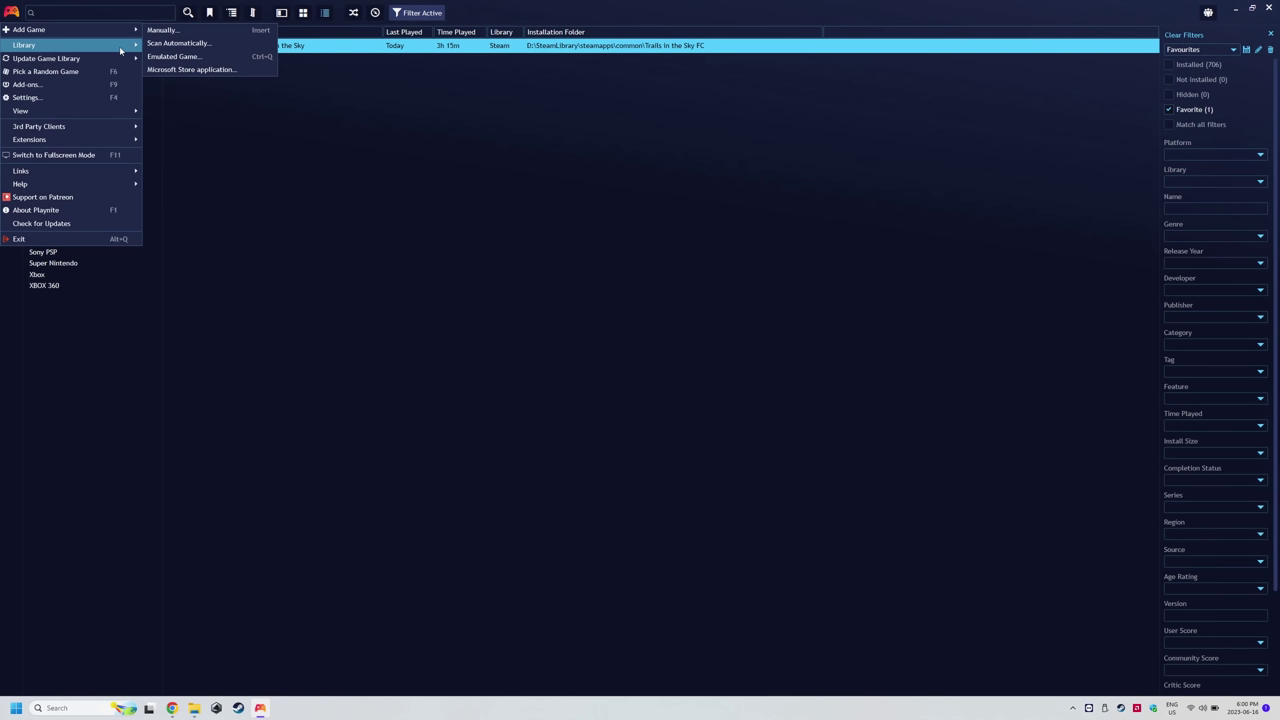
# Step: Open the auto-scan configurations in the emulator configuration and display the SNES scanner's settings
pyautogui.moveTo(90, 45)
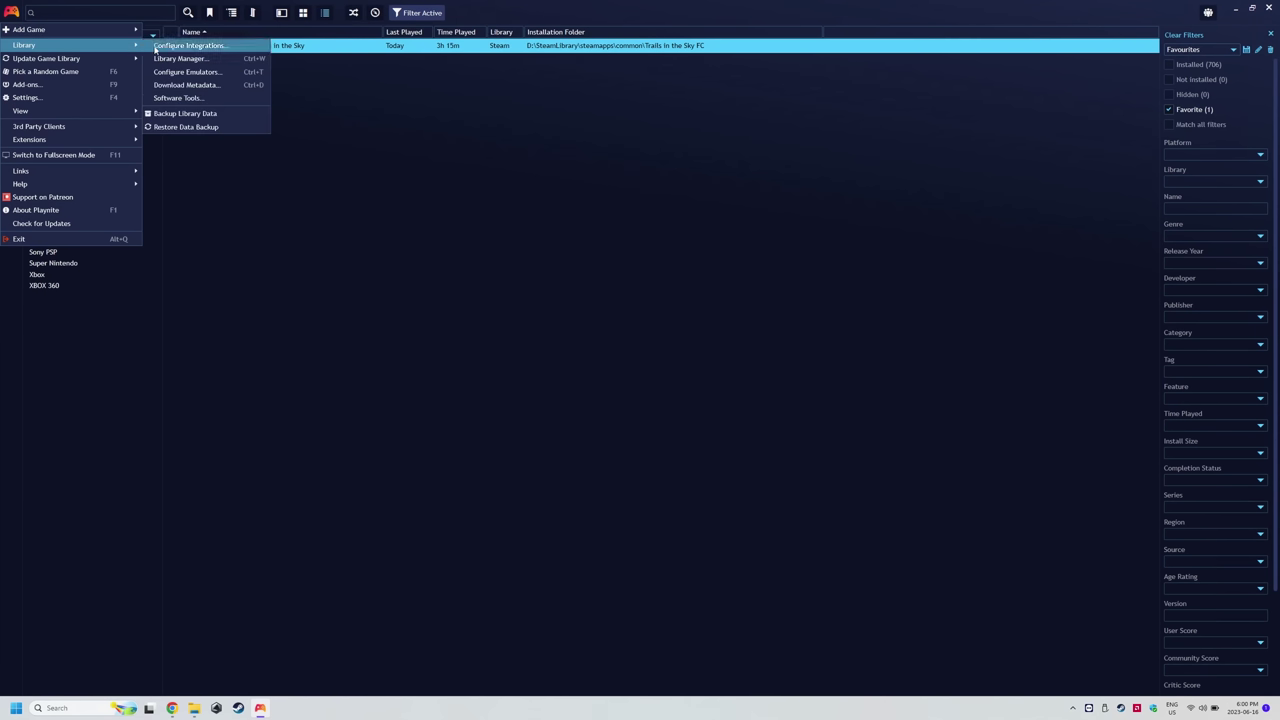
pyautogui.click(200, 75)
pyautogui.click(868, 163)
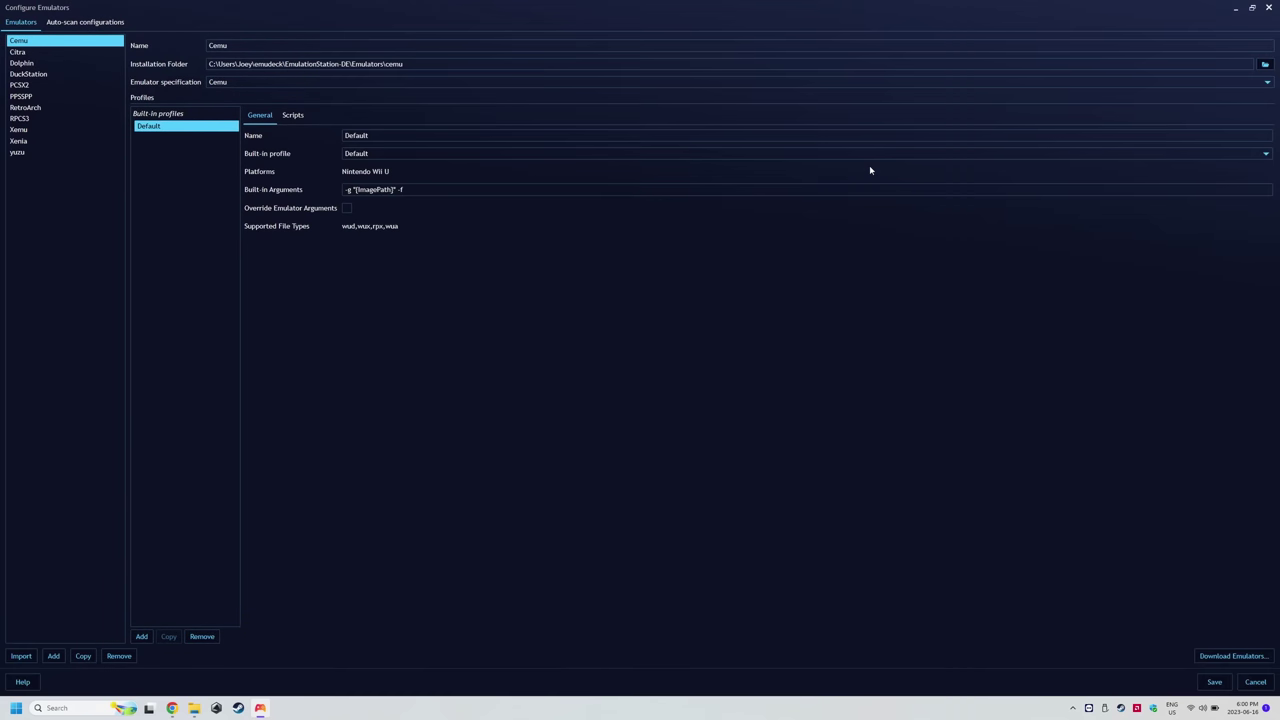
pyautogui.click(97, 22)
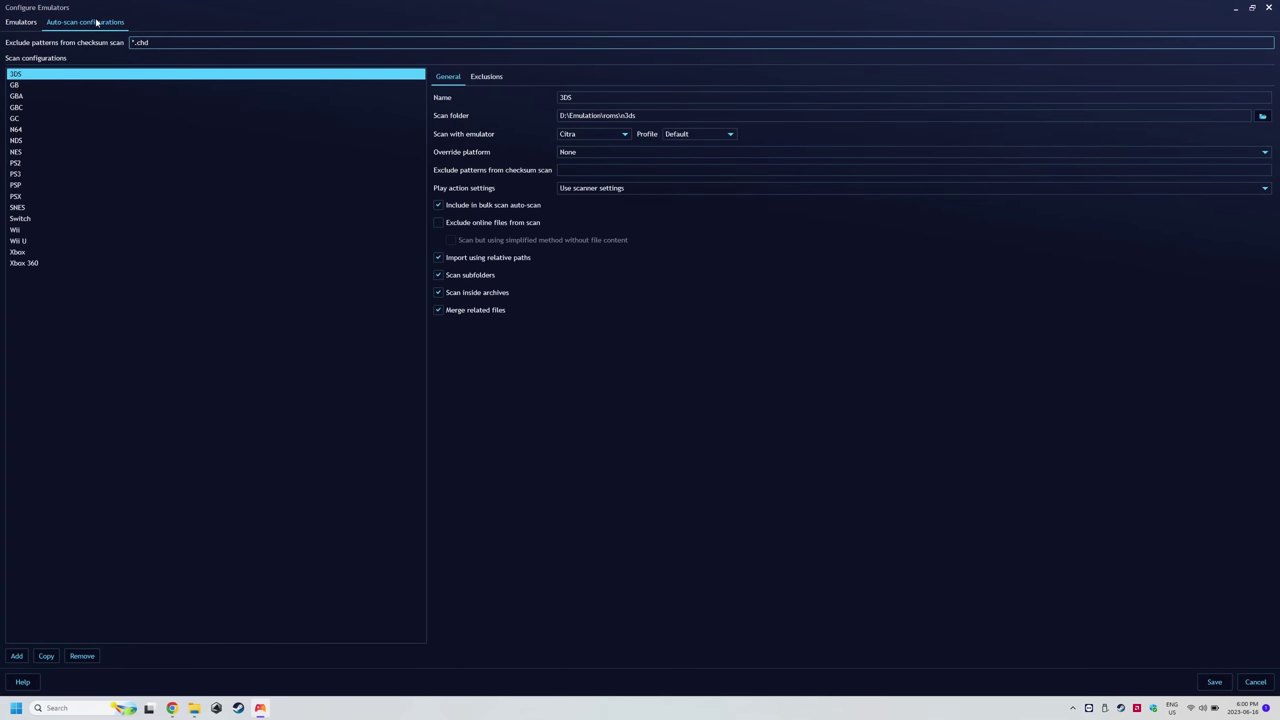
pyautogui.click(74, 208)
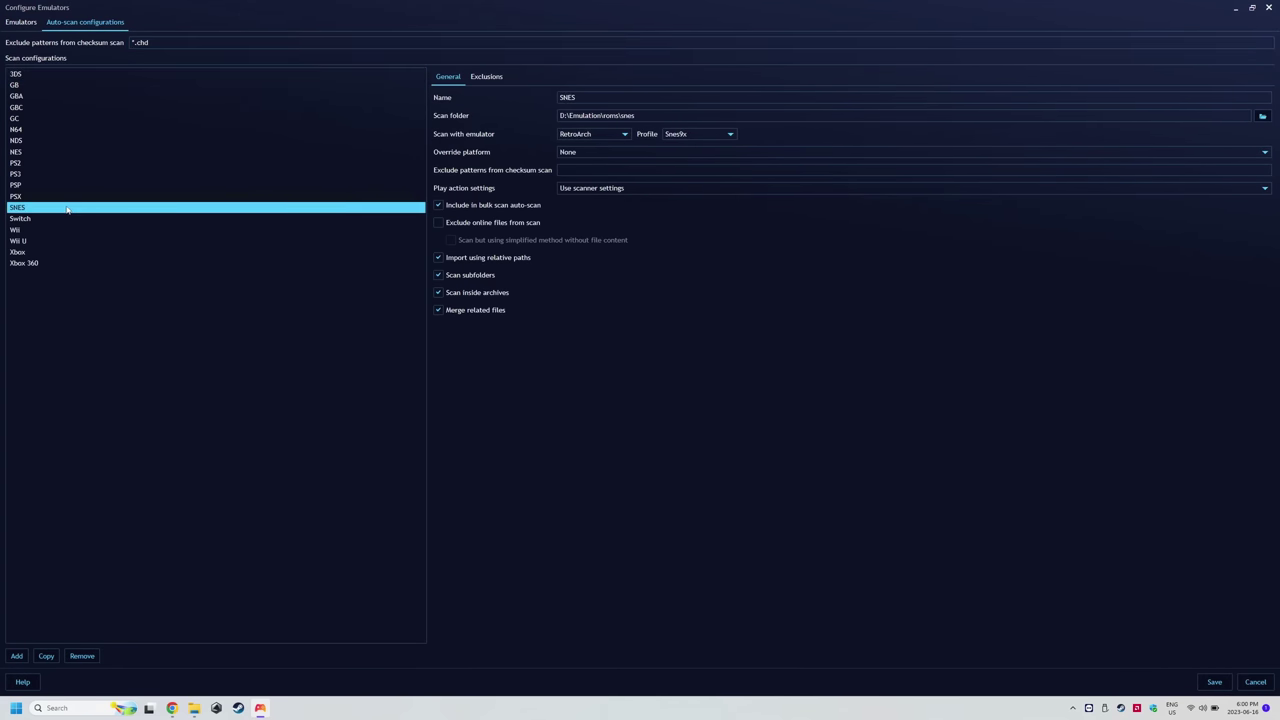
# Step: Review the scan folder, emulator and profile of each auto-scan configuration, from 3DS through Xbox 360
pyautogui.click(80, 78)
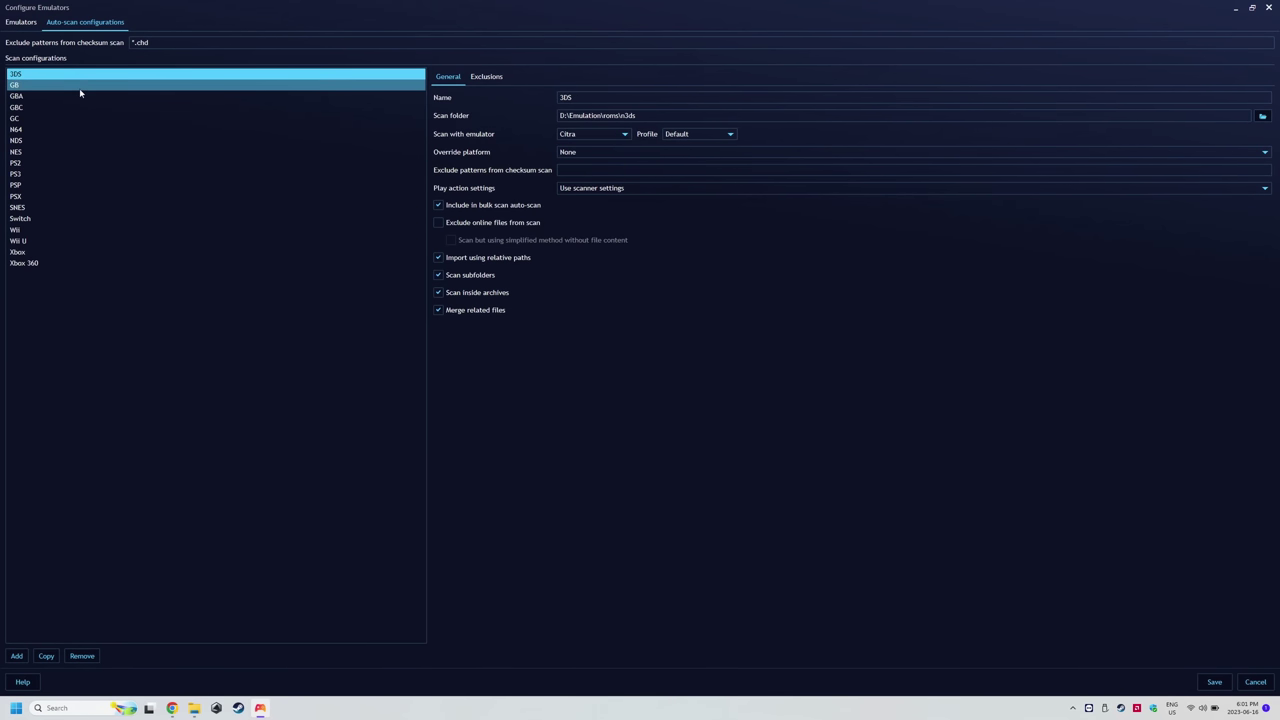
pyautogui.click(80, 86)
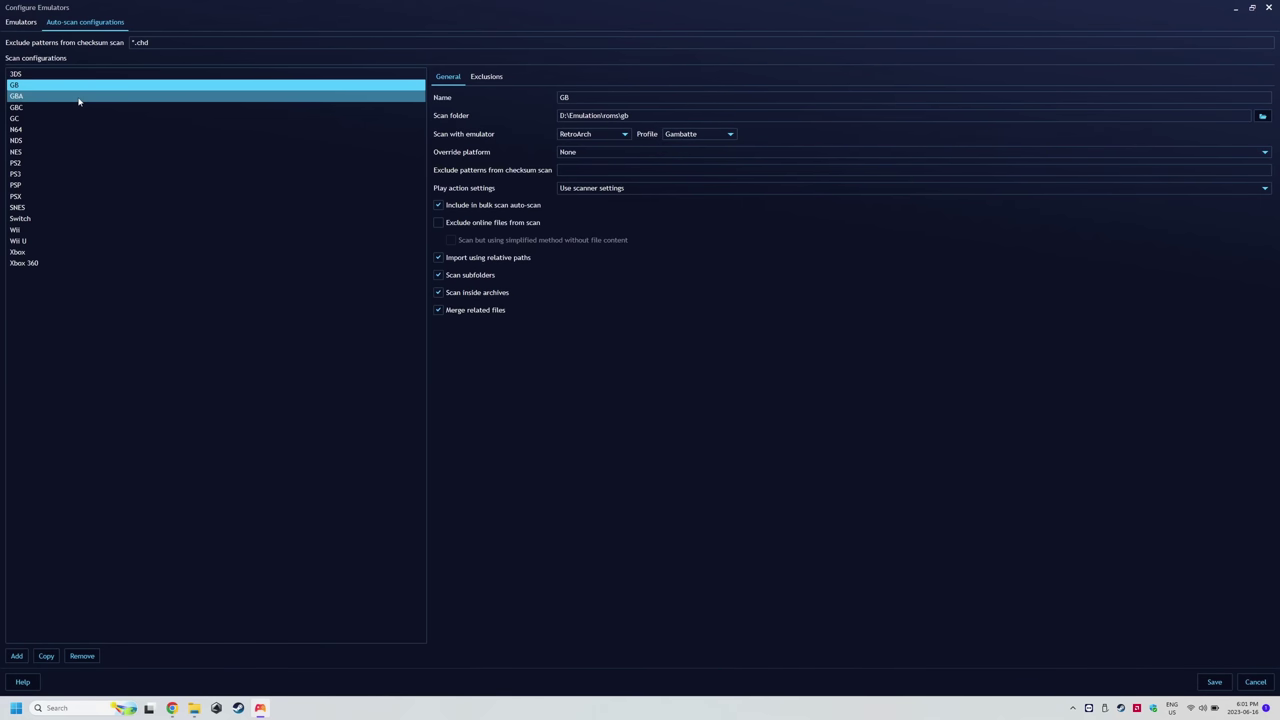
pyautogui.click(79, 97)
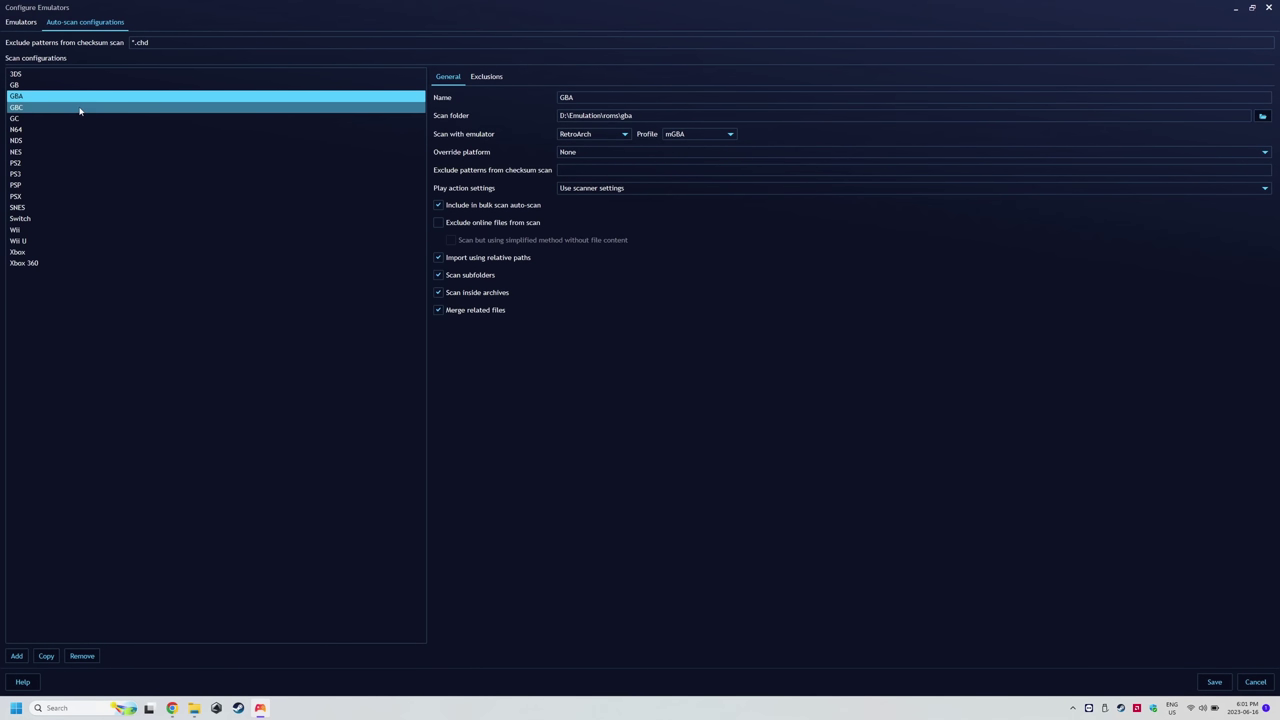
pyautogui.click(80, 110)
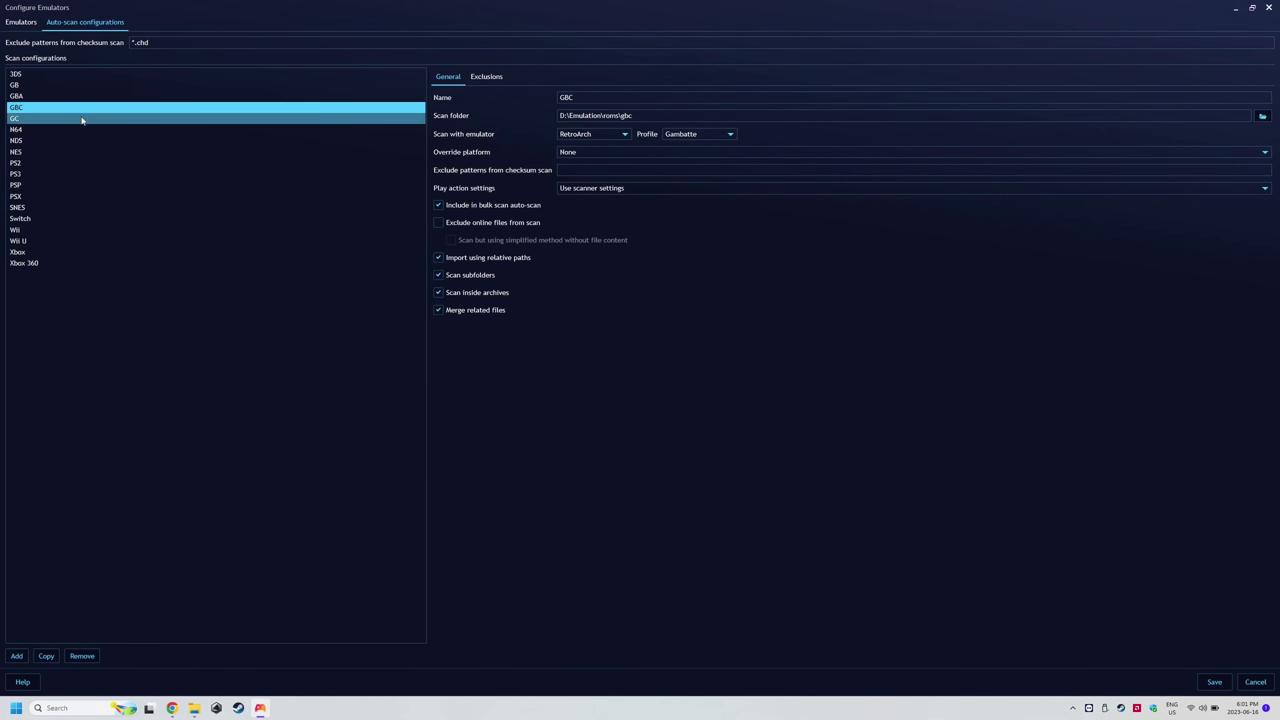
pyautogui.click(83, 120)
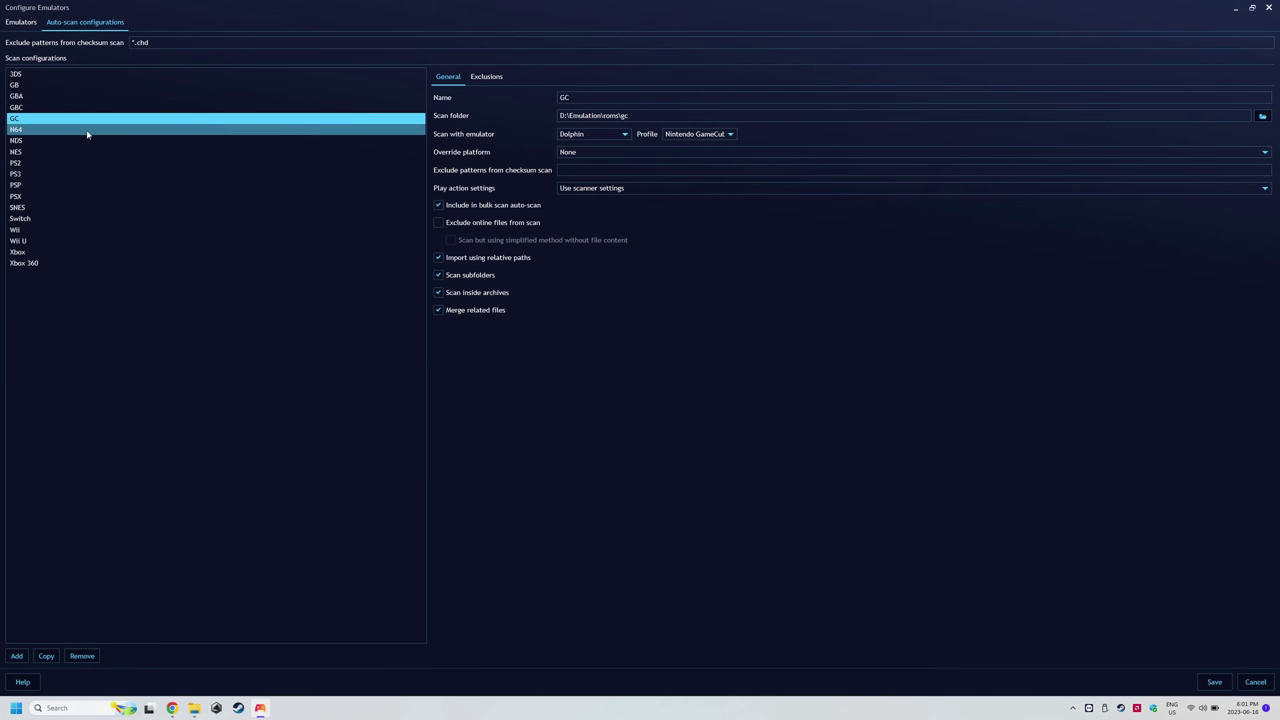
pyautogui.click(87, 132)
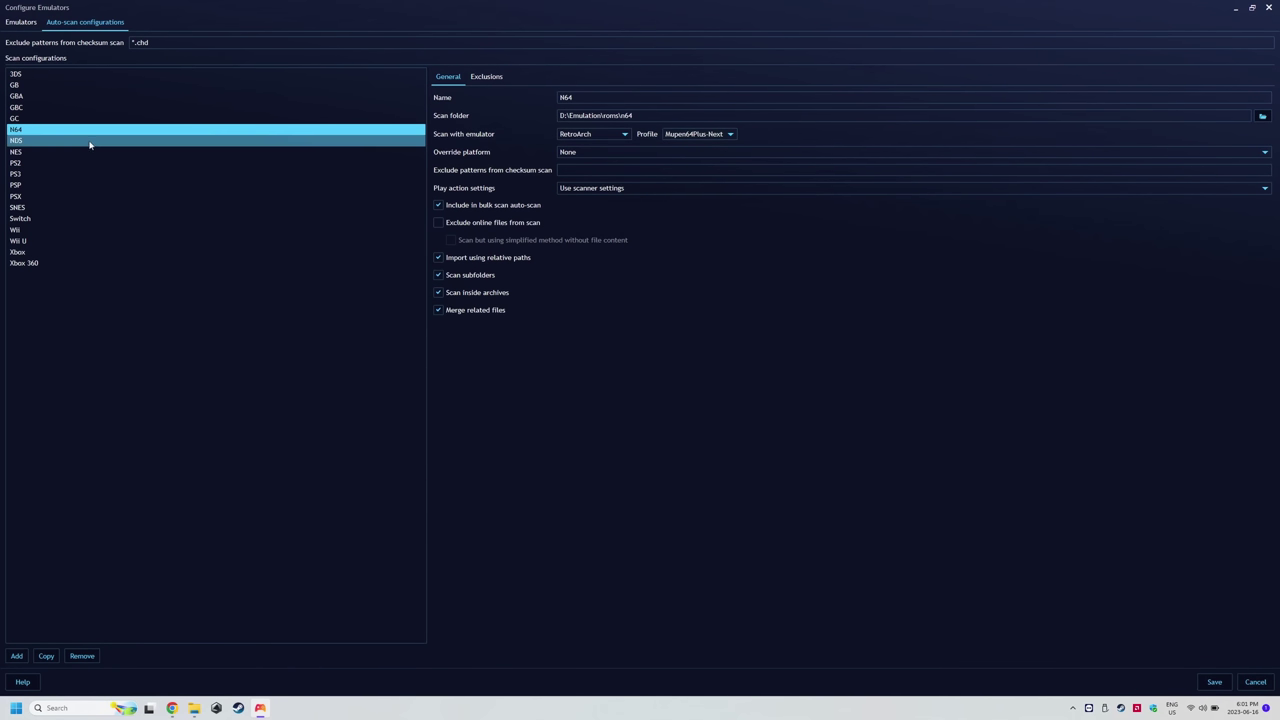
pyautogui.click(89, 145)
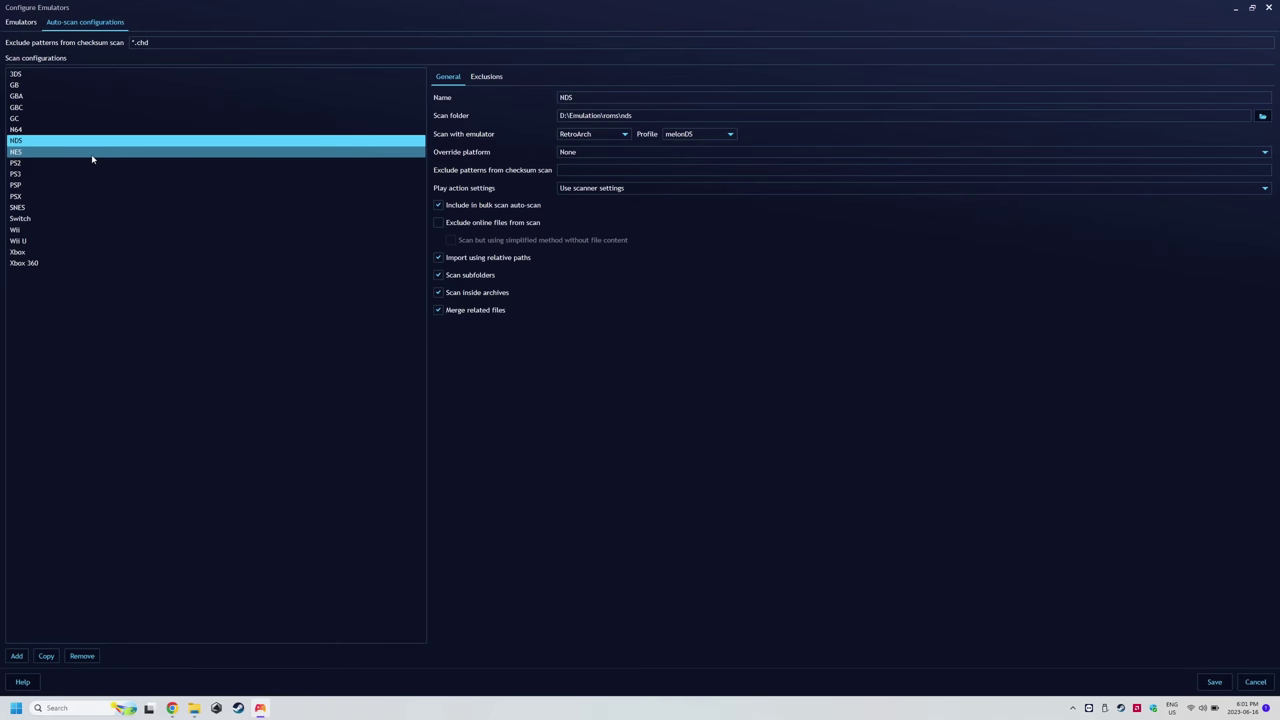
pyautogui.click(92, 155)
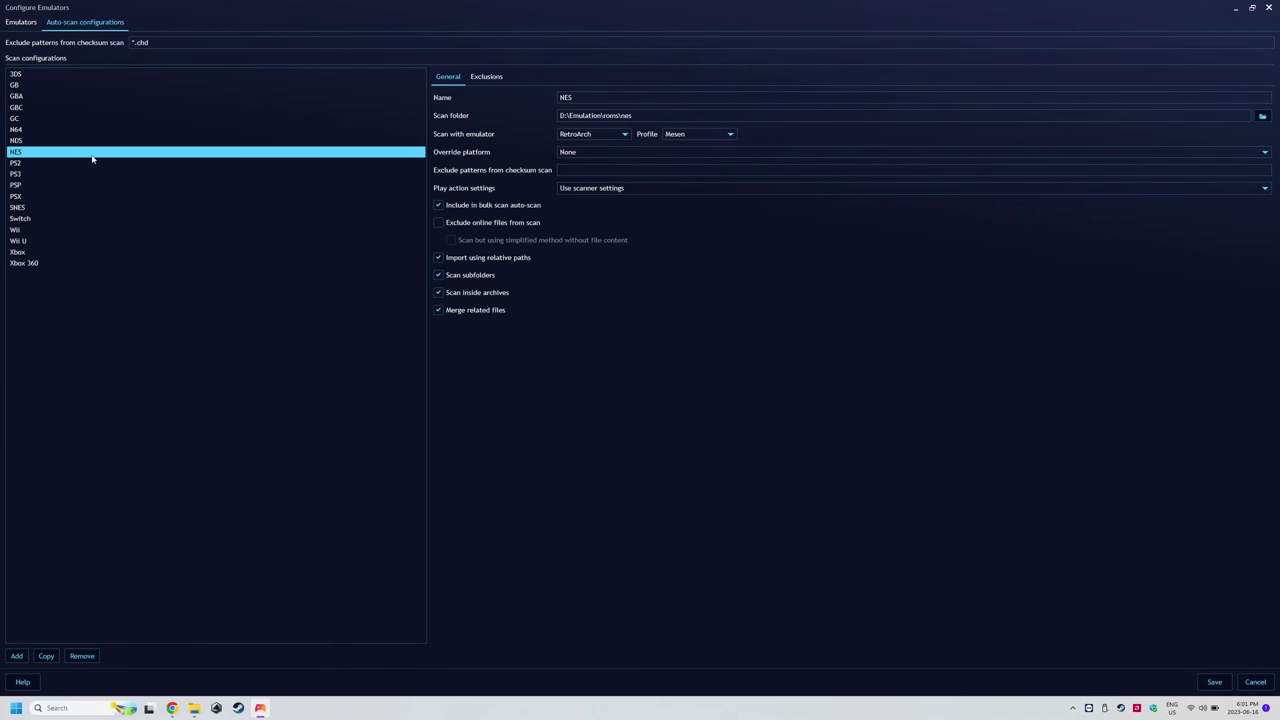
pyautogui.click(98, 167)
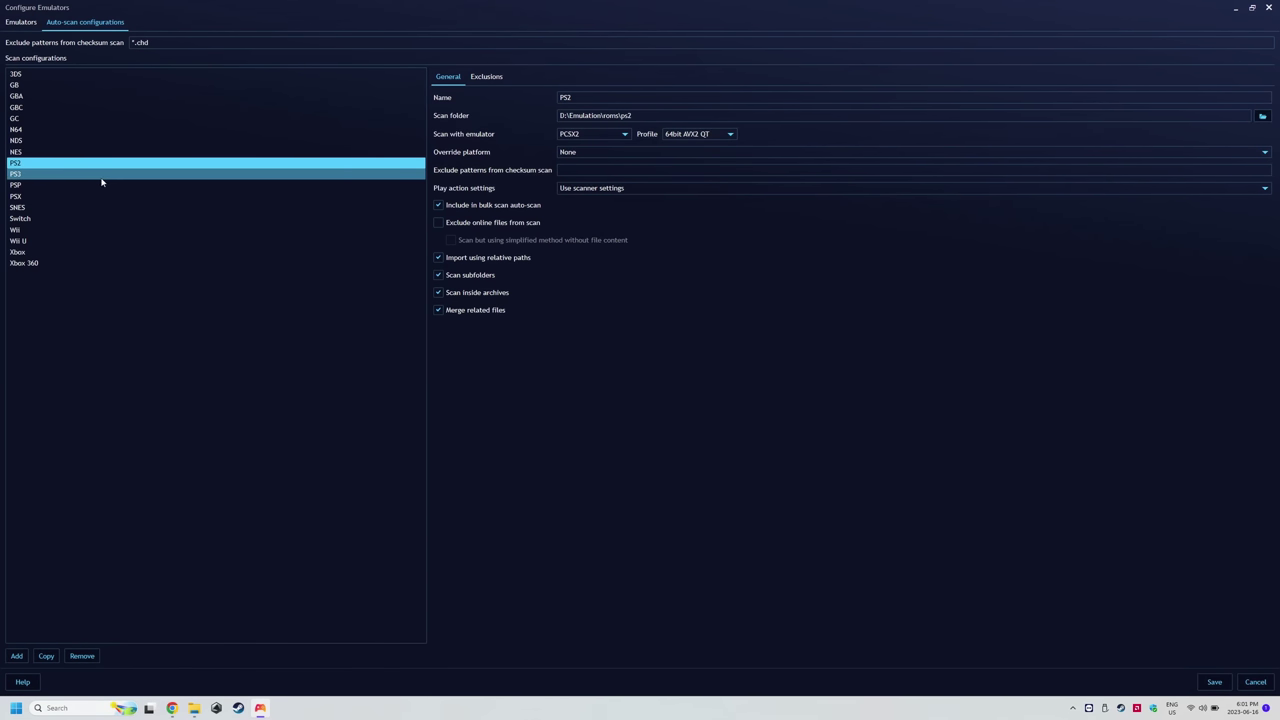
pyautogui.click(101, 178)
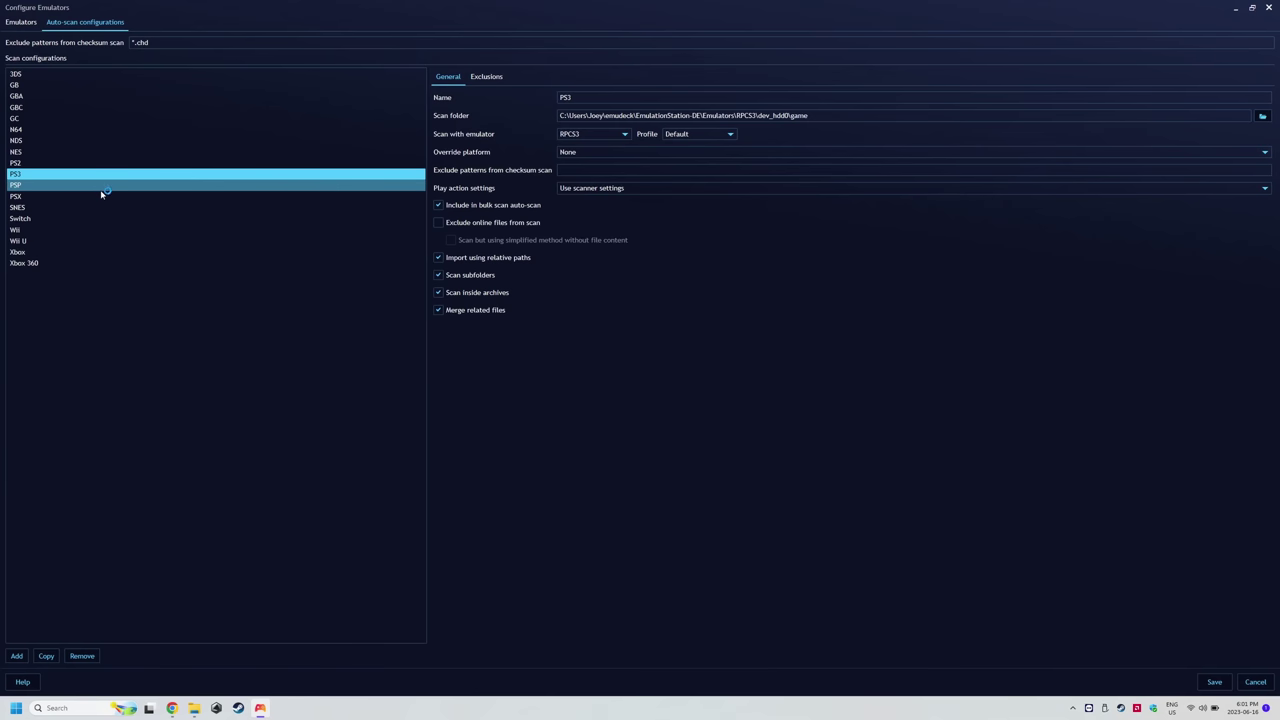
pyautogui.click(101, 188)
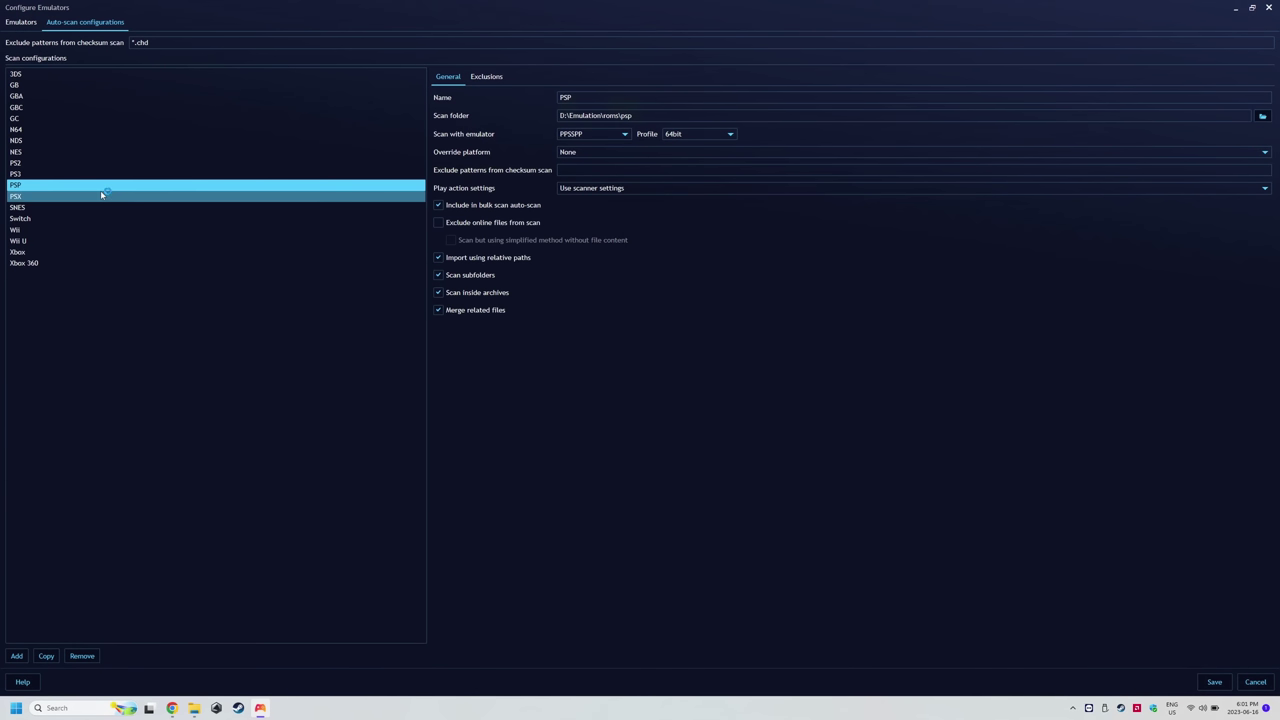
pyautogui.click(100, 200)
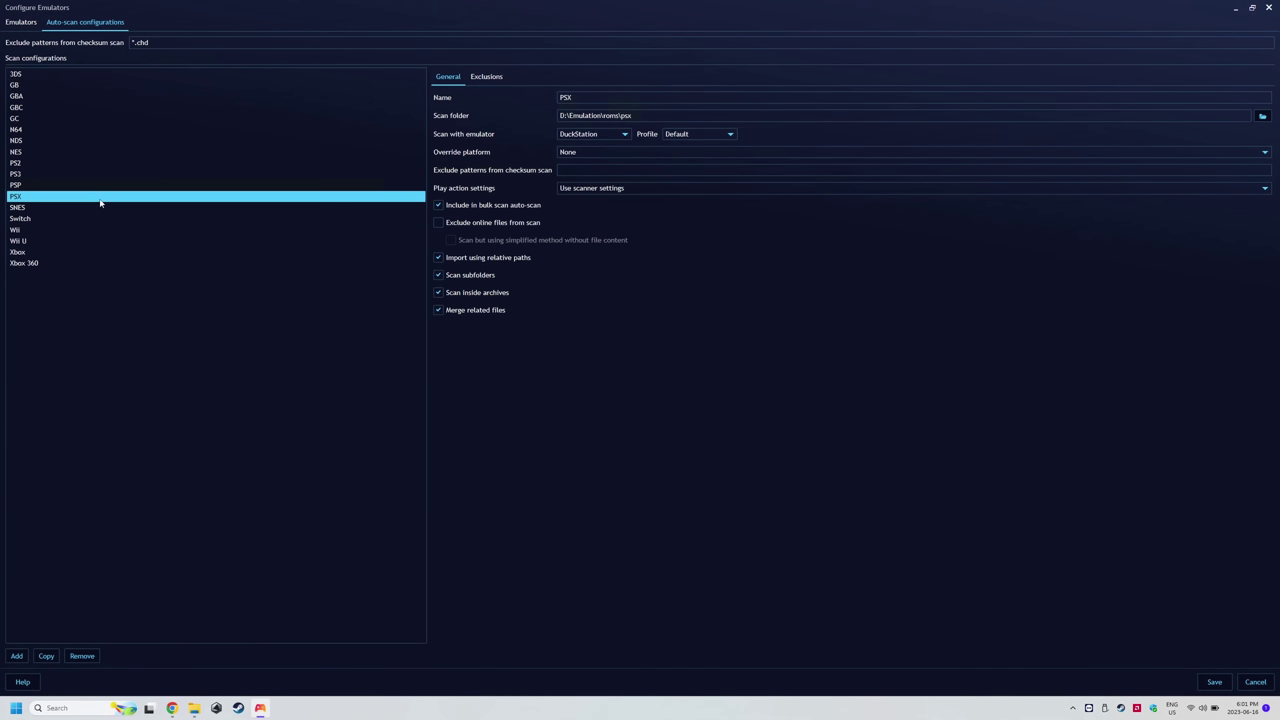
pyautogui.click(99, 209)
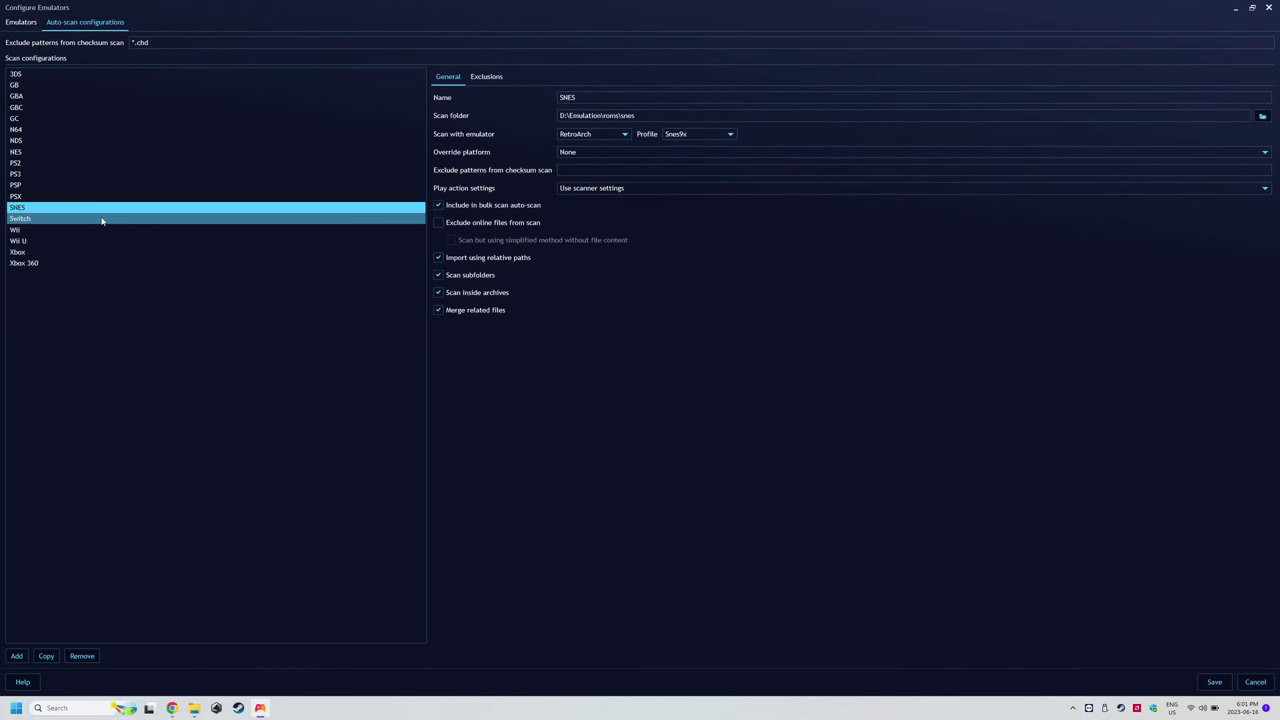
pyautogui.click(102, 219)
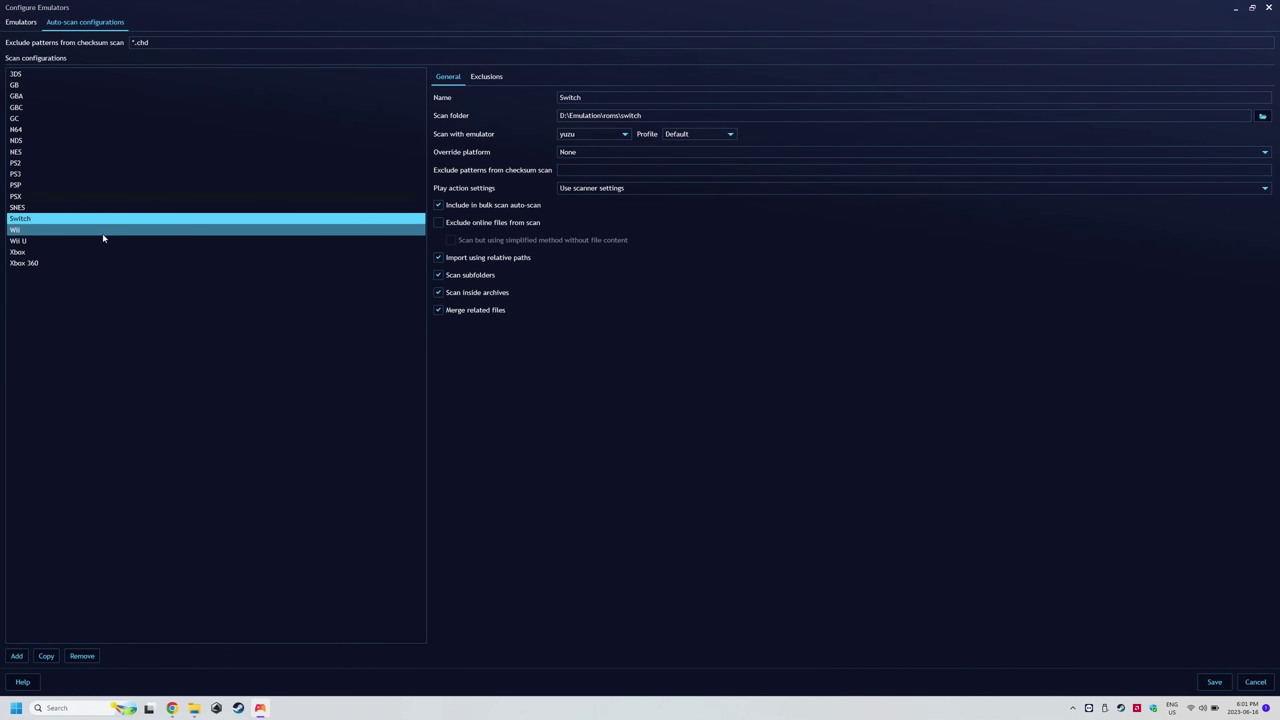
pyautogui.click(102, 233)
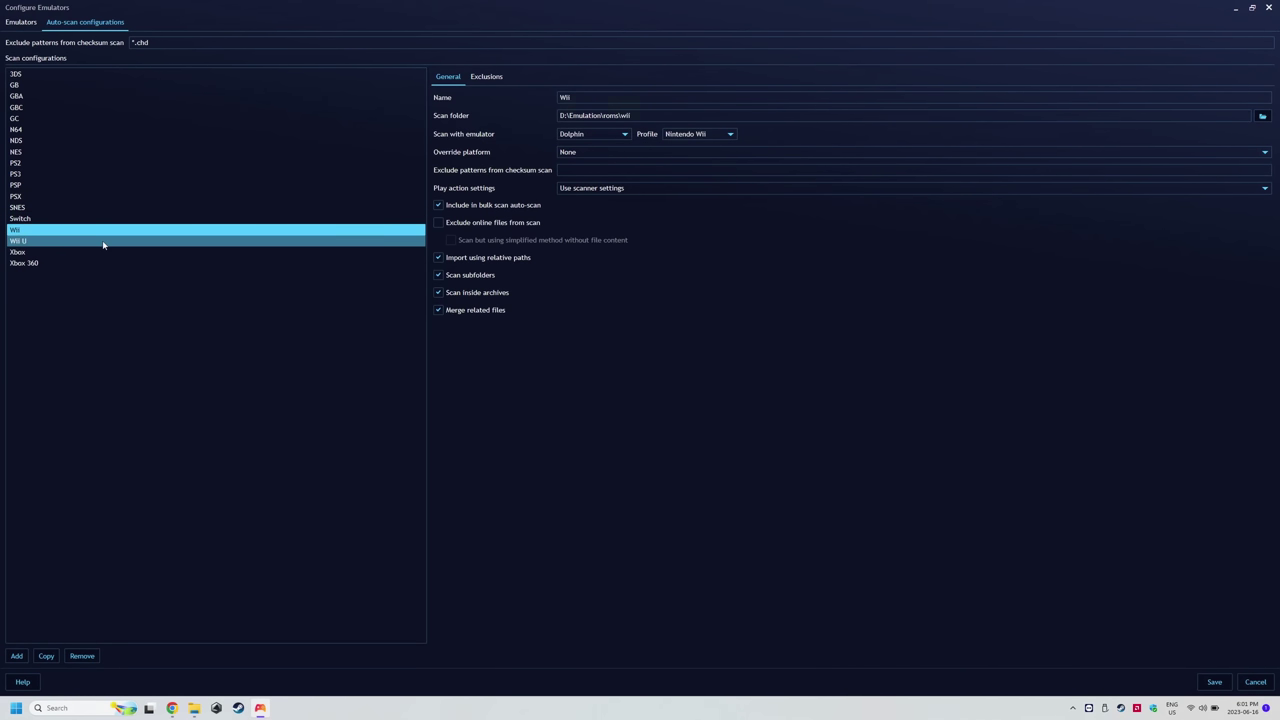
pyautogui.click(102, 244)
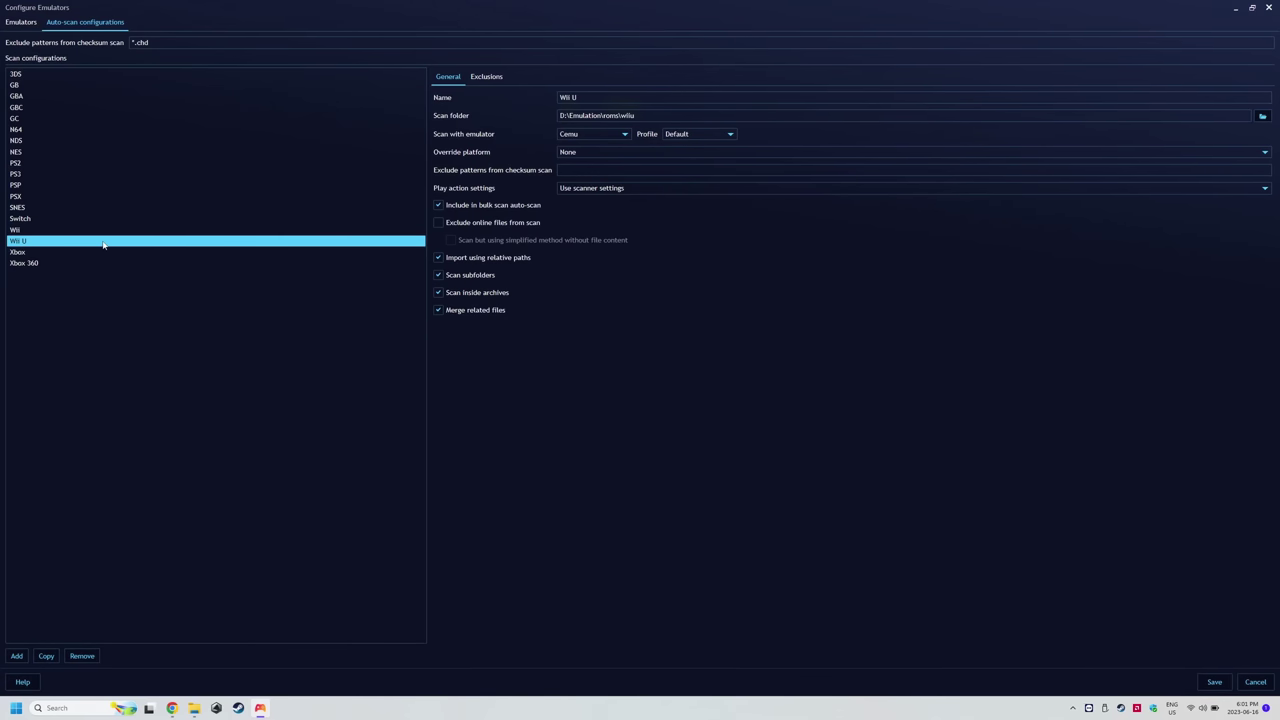
pyautogui.click(101, 254)
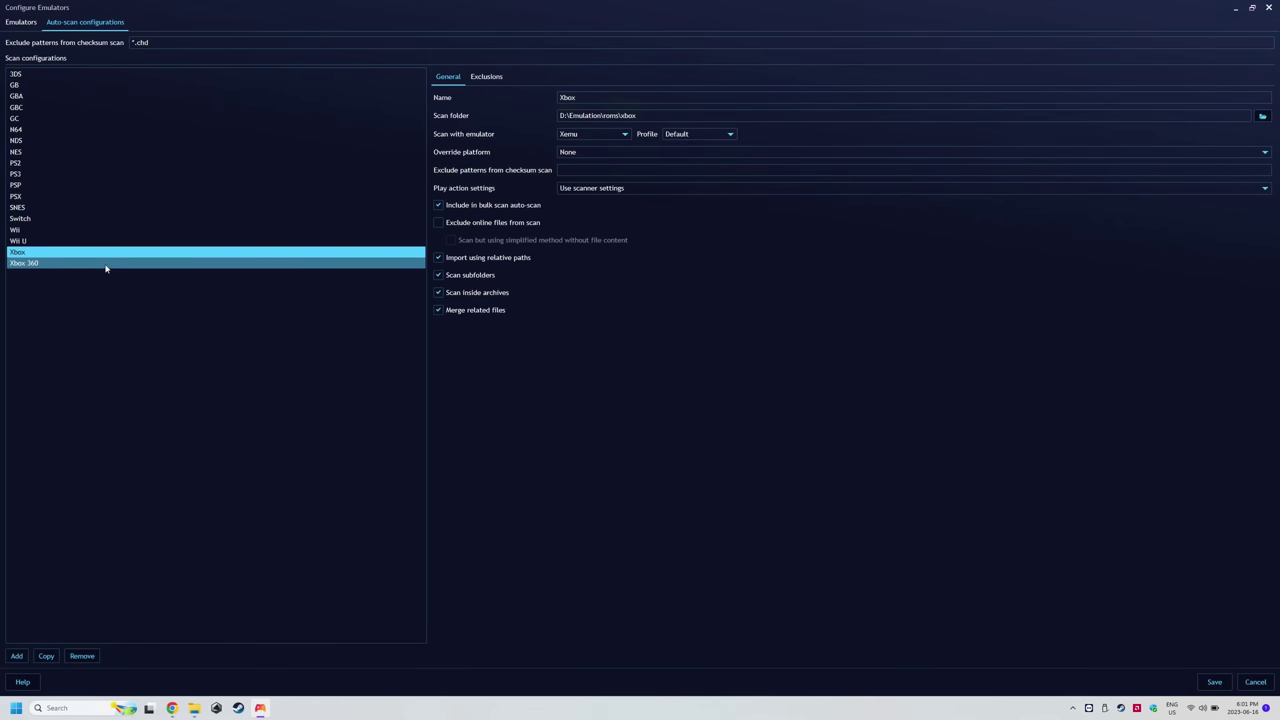
pyautogui.click(106, 264)
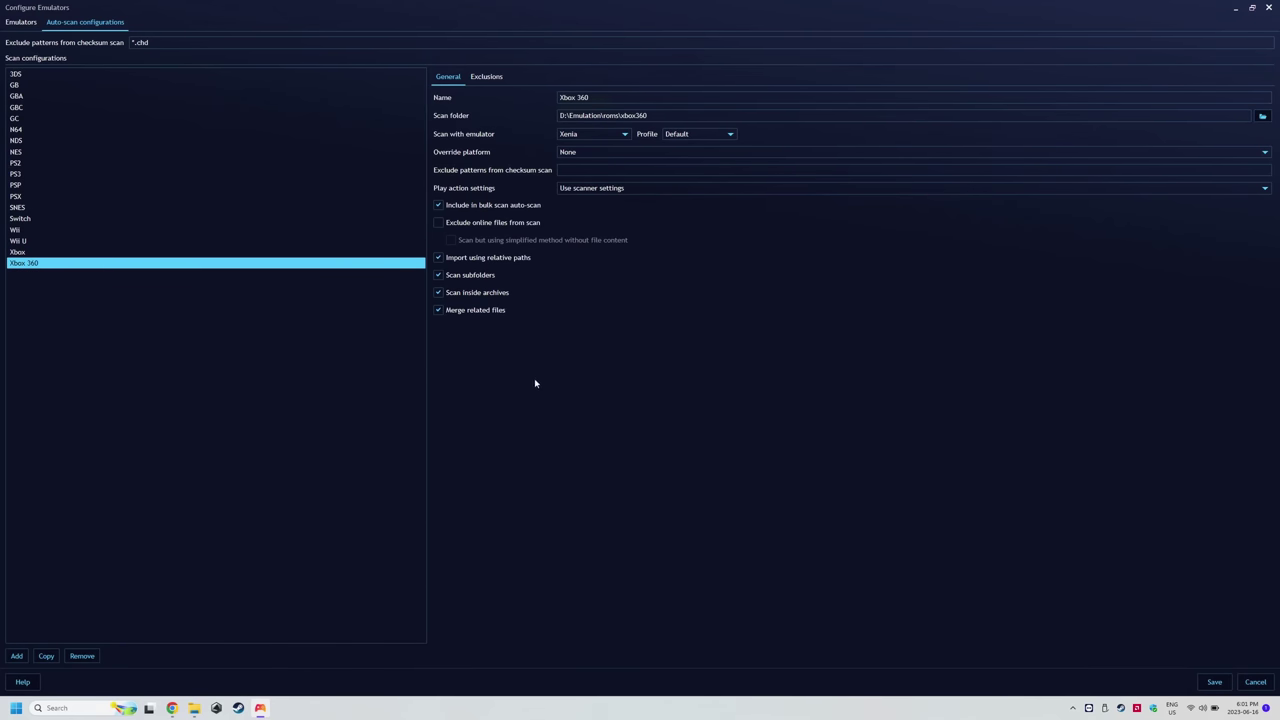
# Step: Save the emulator configuration and update the game library
pyautogui.click(1214, 681)
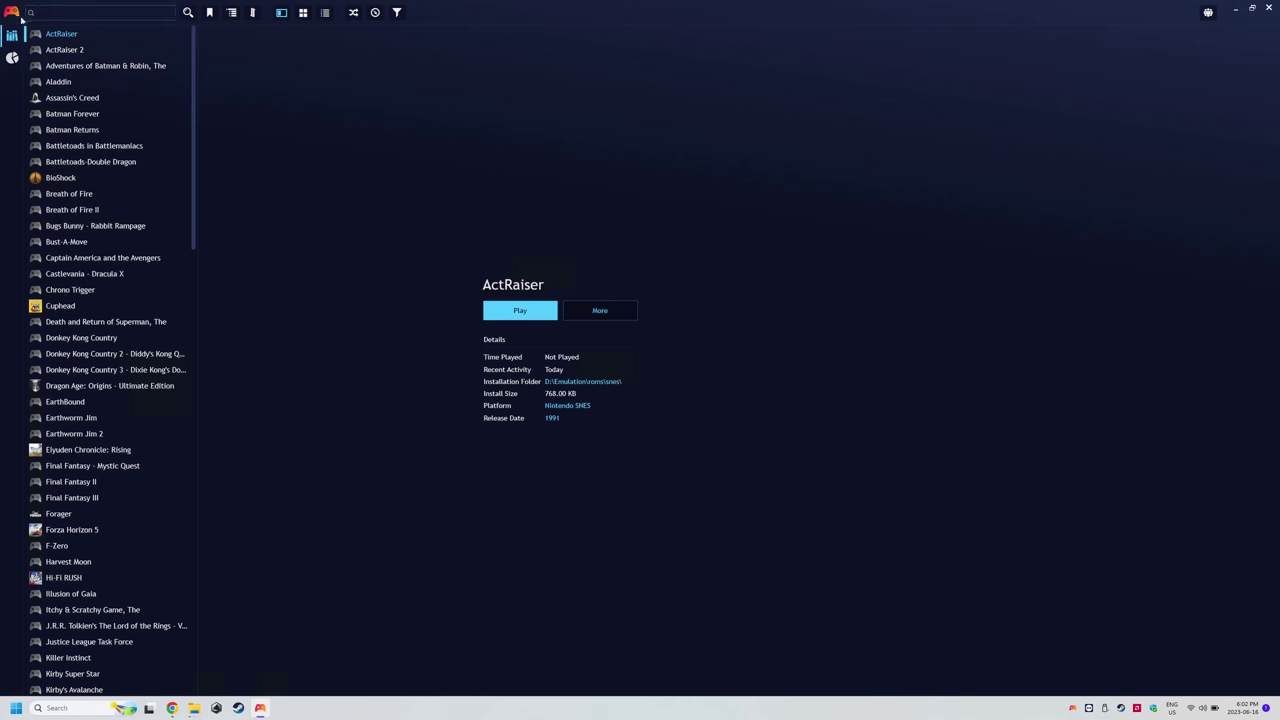
pyautogui.click(12, 12)
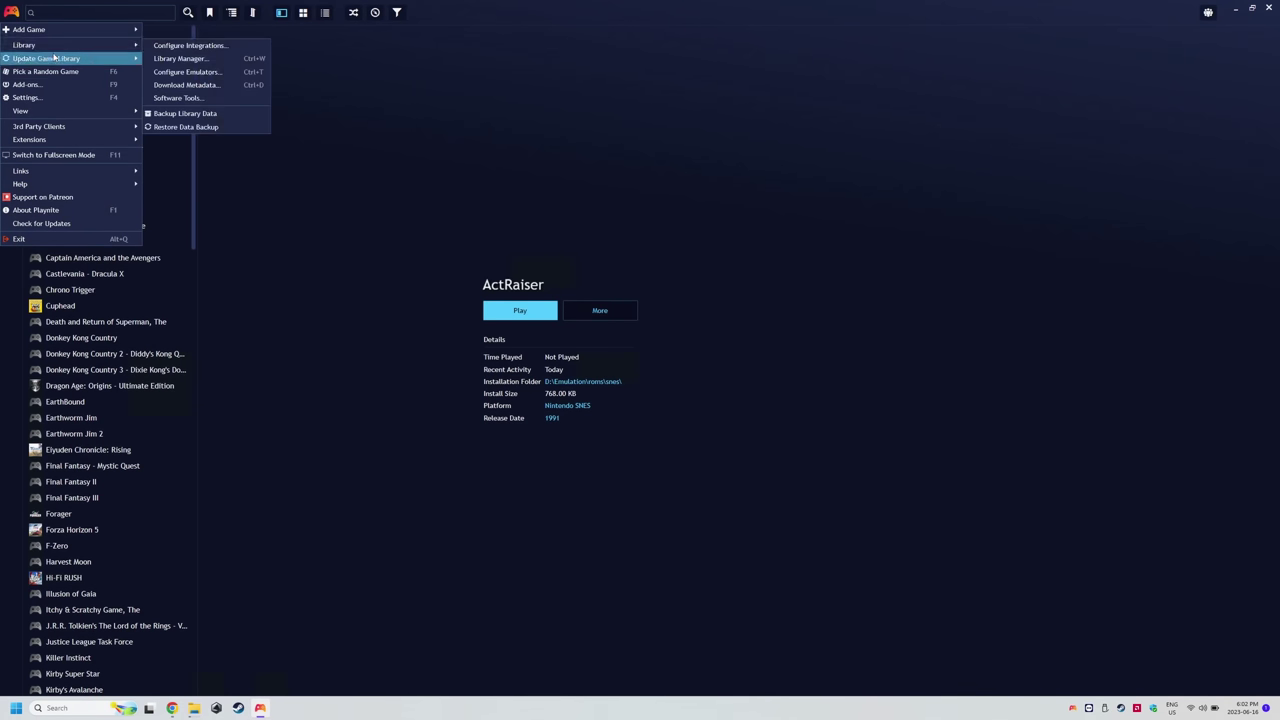
pyautogui.moveTo(55, 58)
pyautogui.click(163, 60)
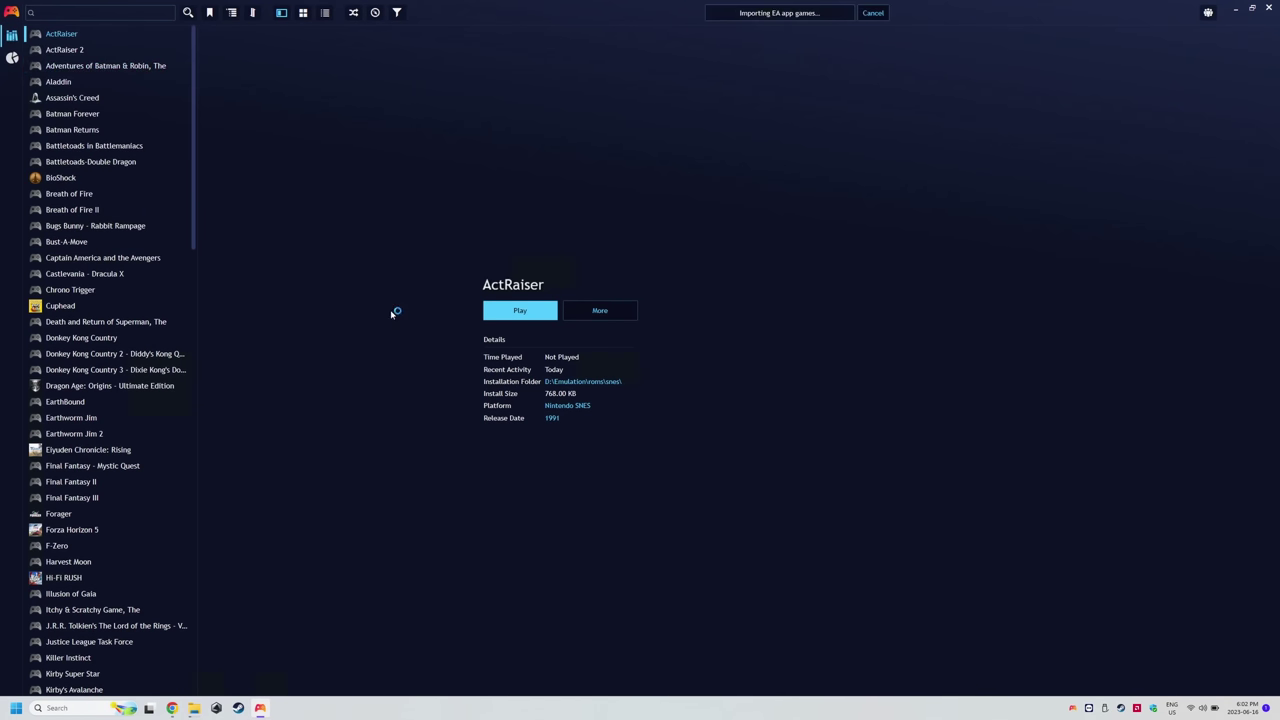
# Step: Install the J-Hero fullscreen theme from the add-on browser, save, and restart Playnite to apply it
pyautogui.click(12, 14)
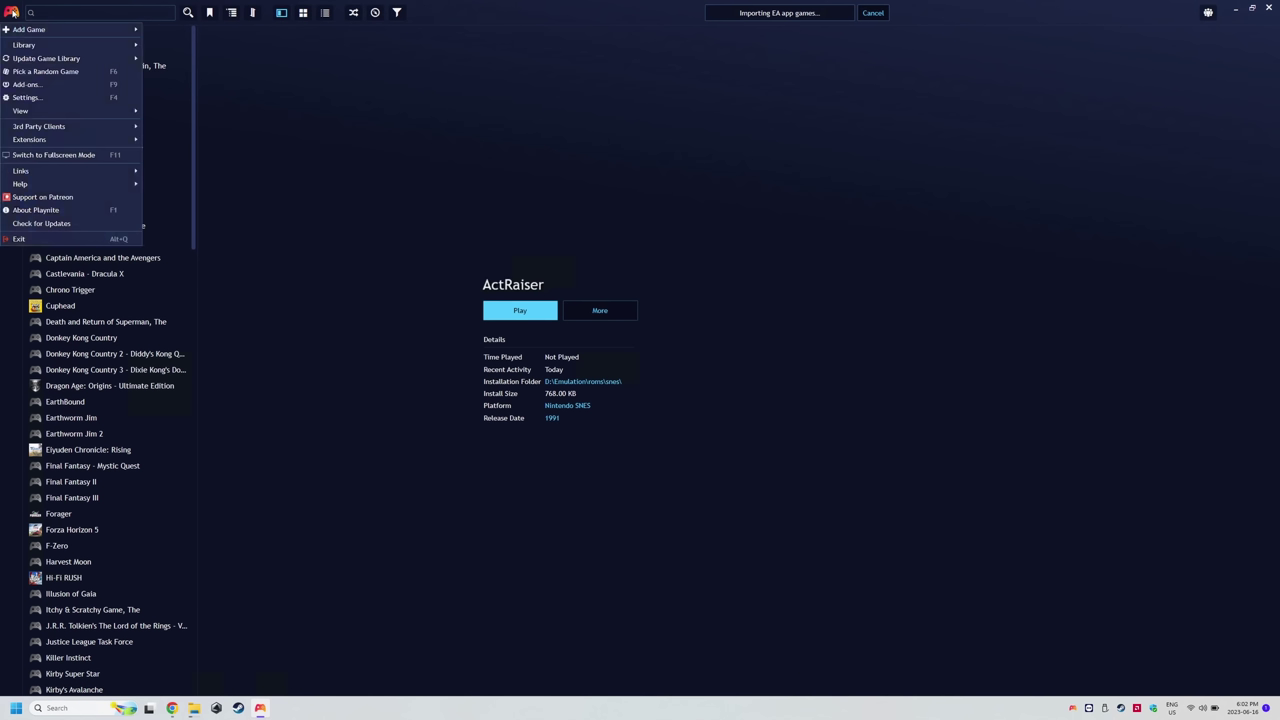
pyautogui.click(48, 88)
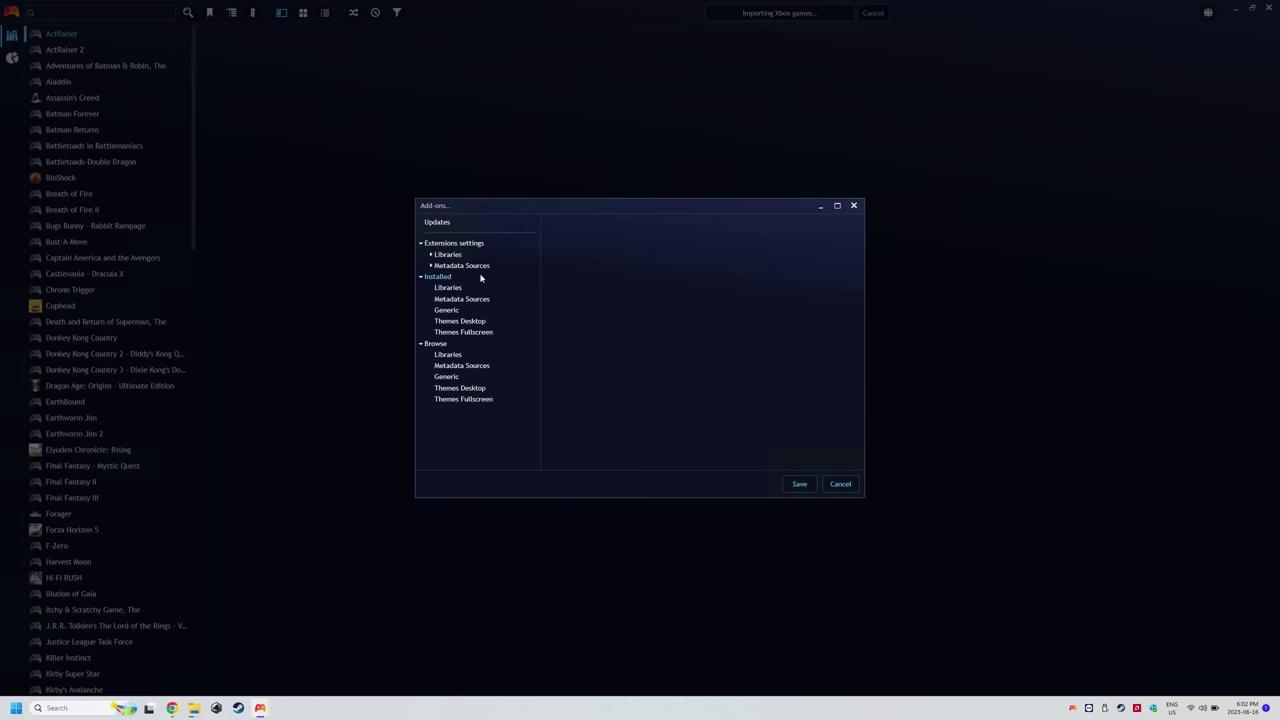
pyautogui.click(462, 399)
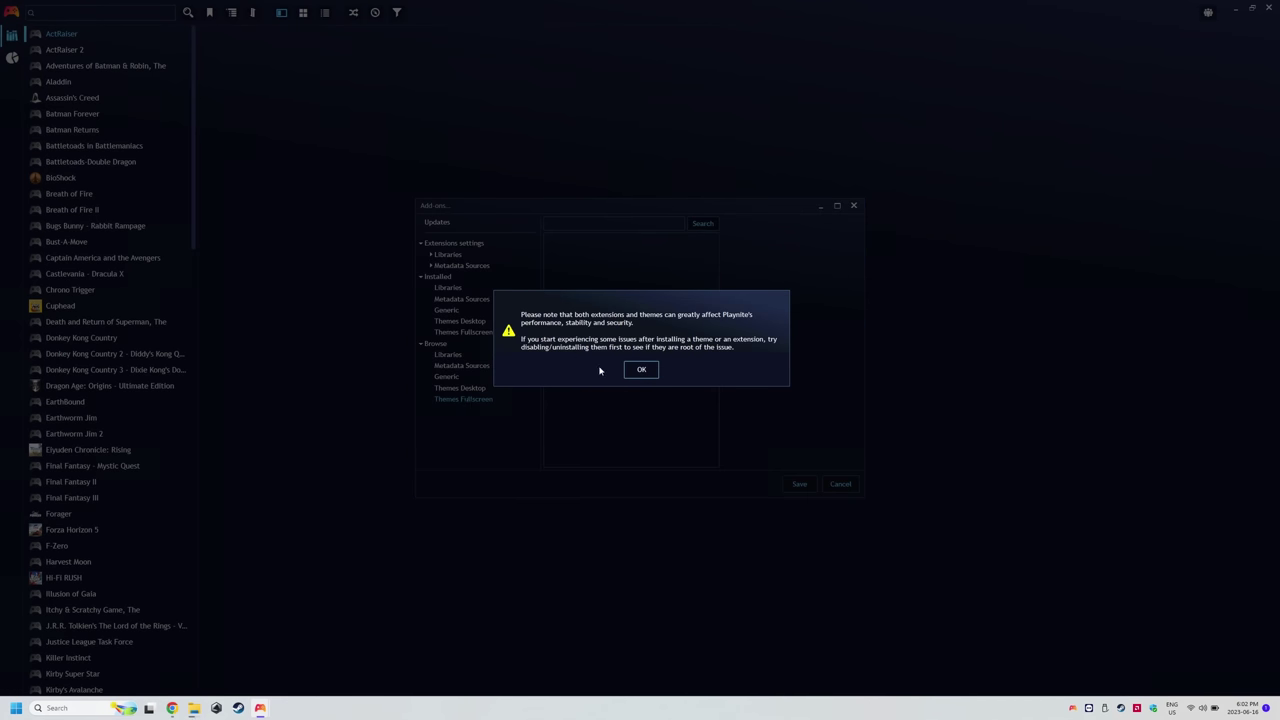
pyautogui.click(642, 372)
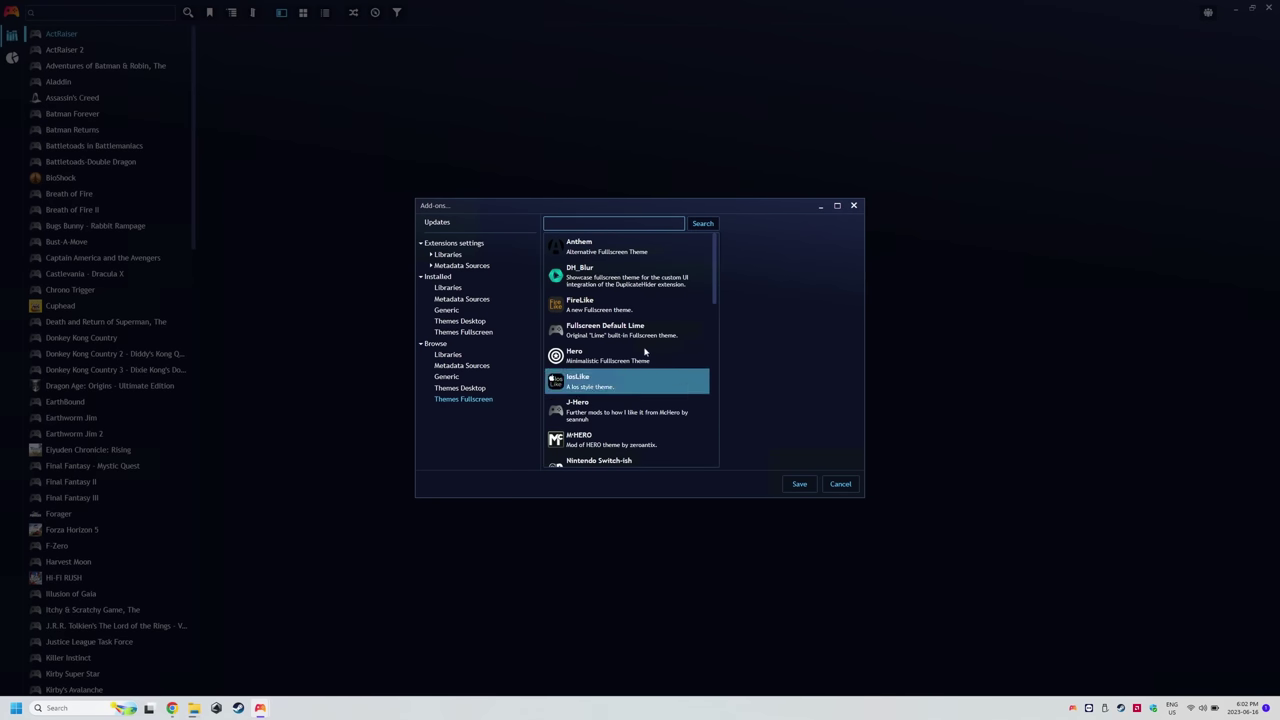
pyautogui.click(618, 413)
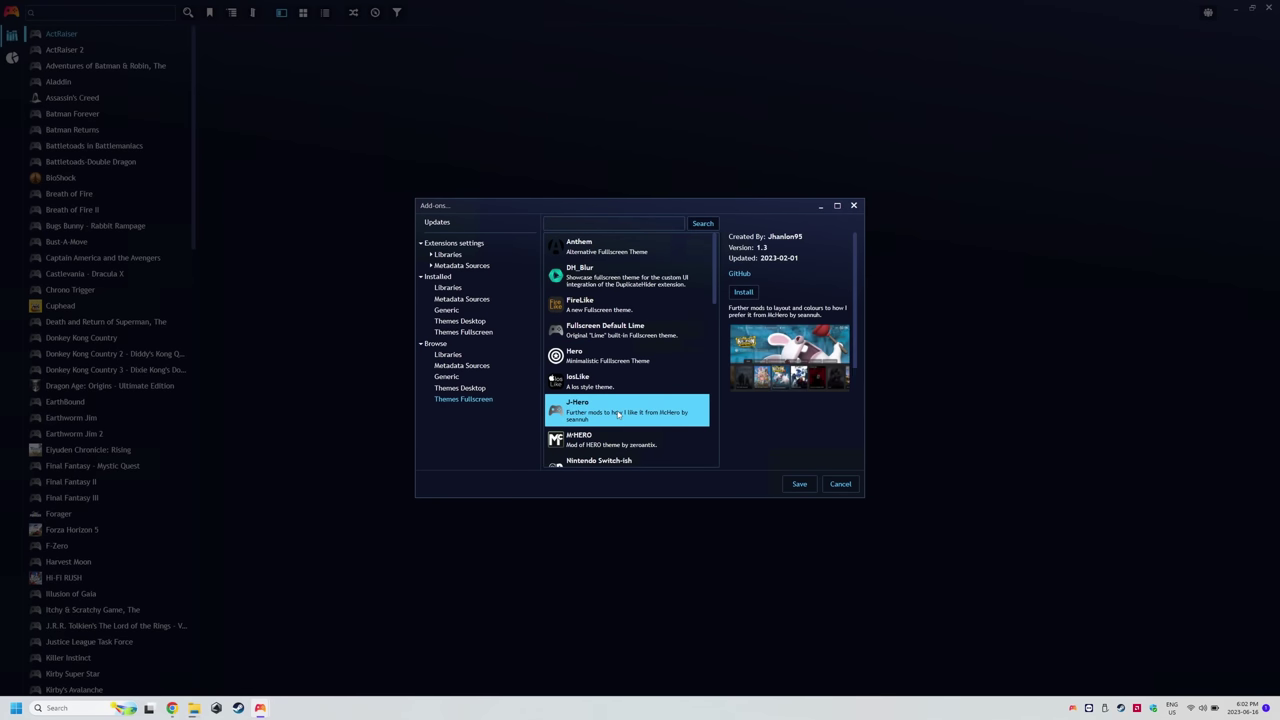
pyautogui.click(744, 297)
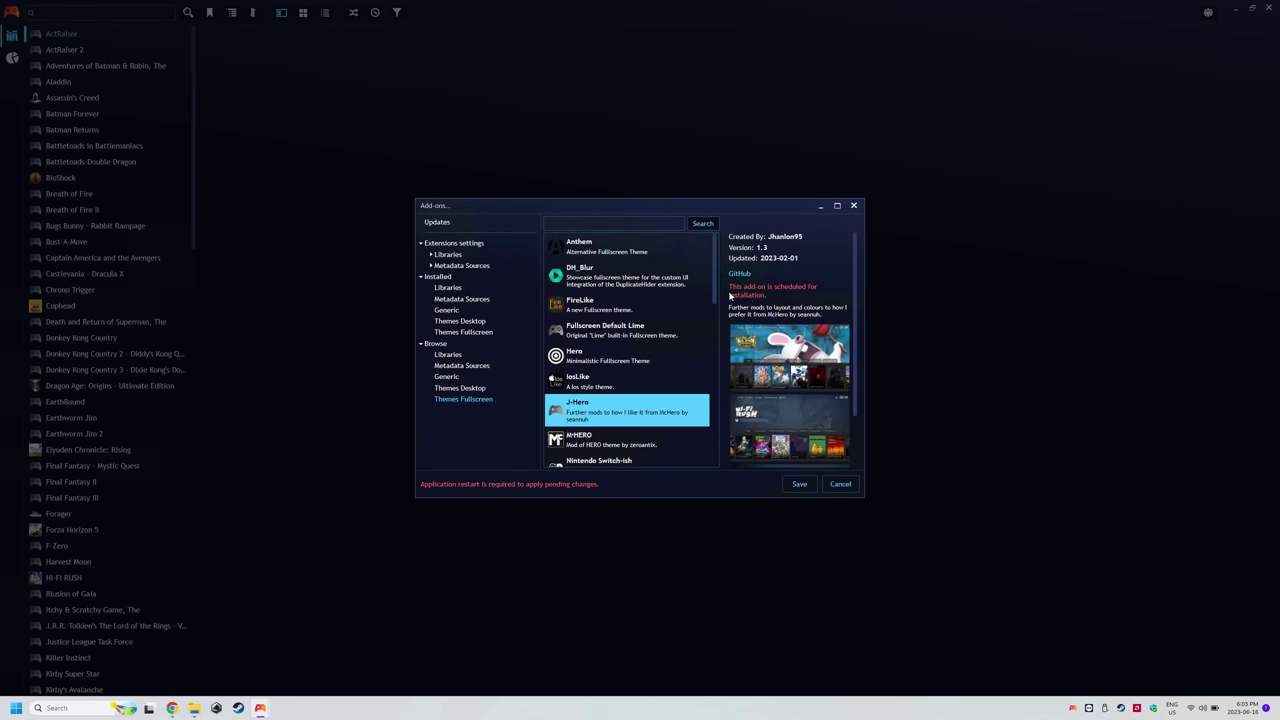
pyautogui.click(799, 485)
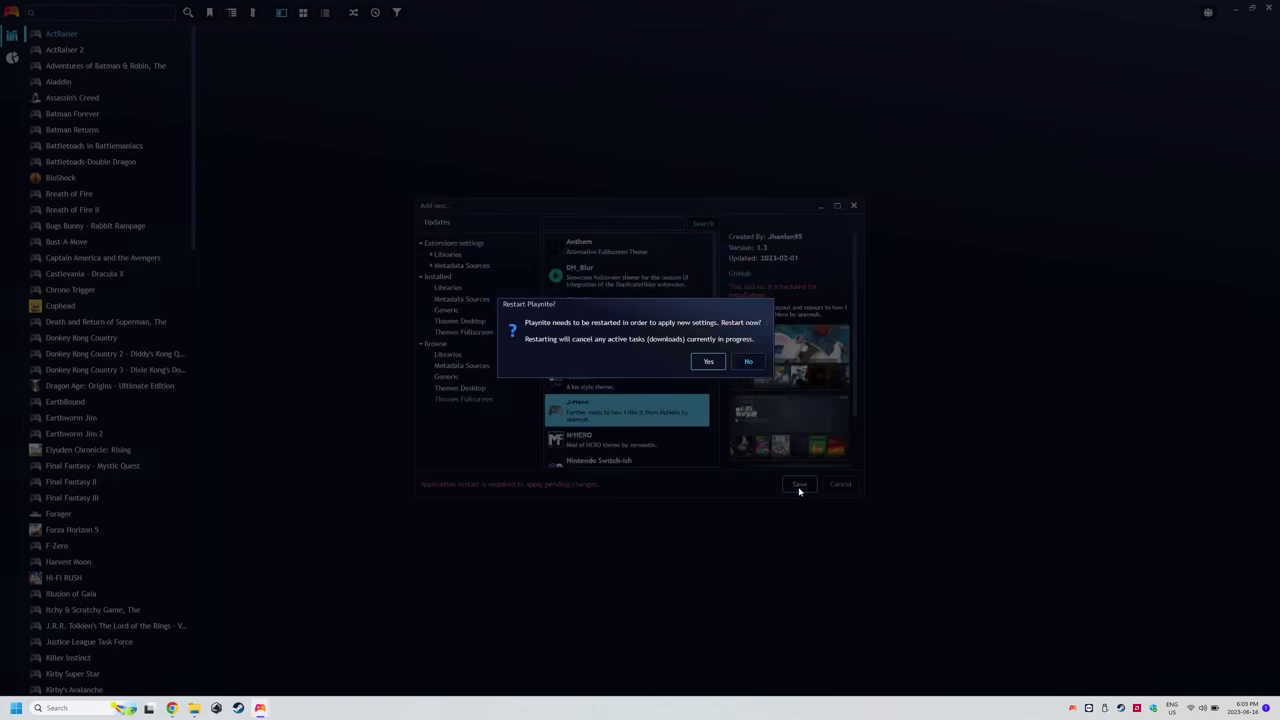
pyautogui.click(707, 363)
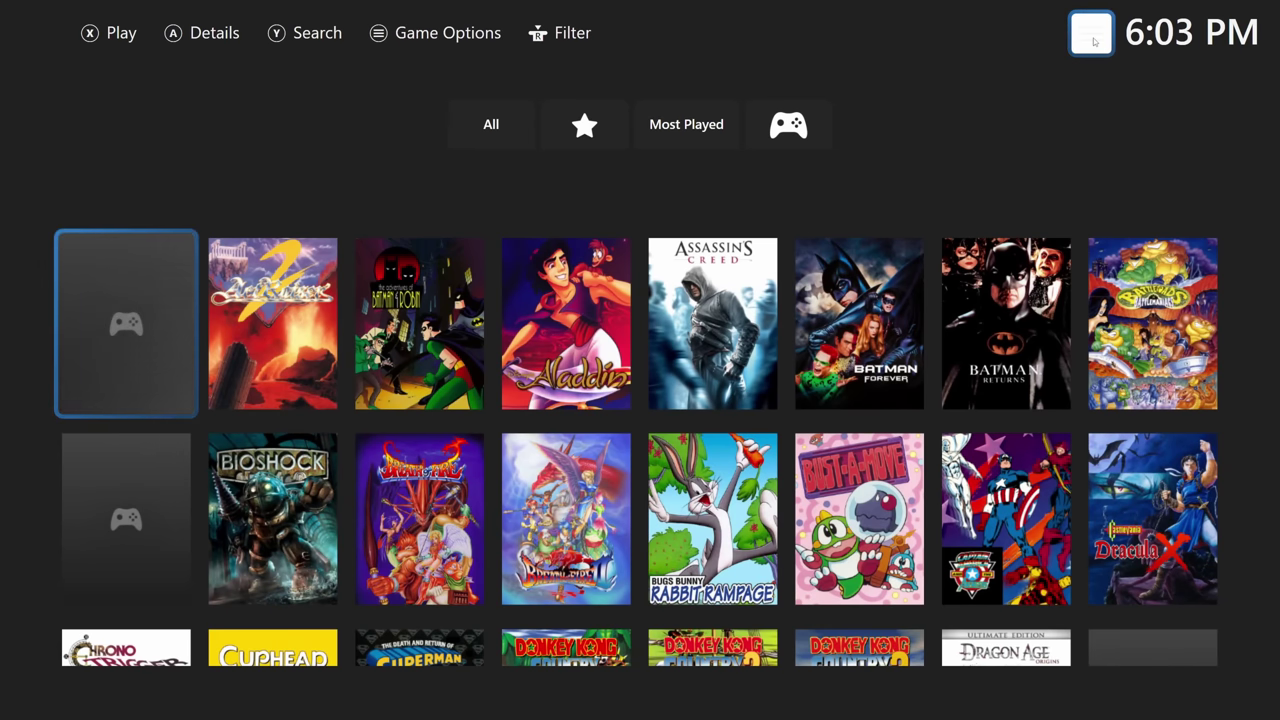
# Step: Switch Playnite from fullscreen back to desktop mode
pyautogui.click(1095, 42)
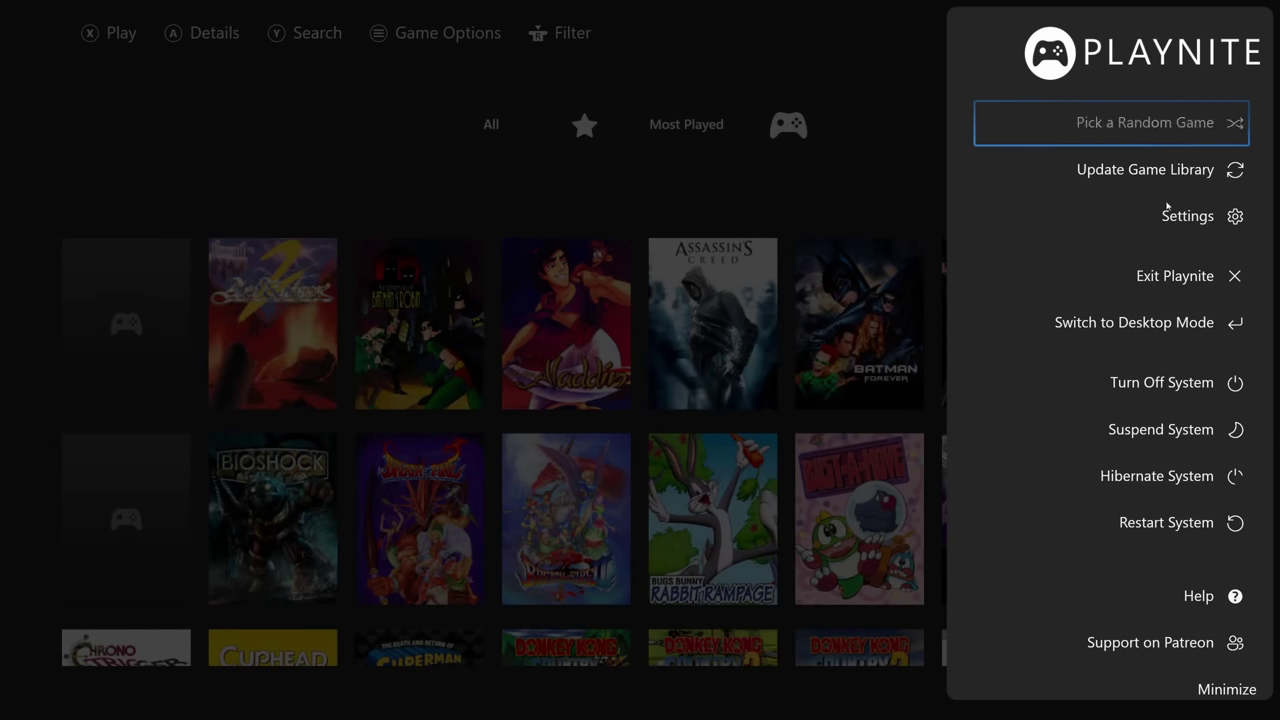
pyautogui.click(1149, 325)
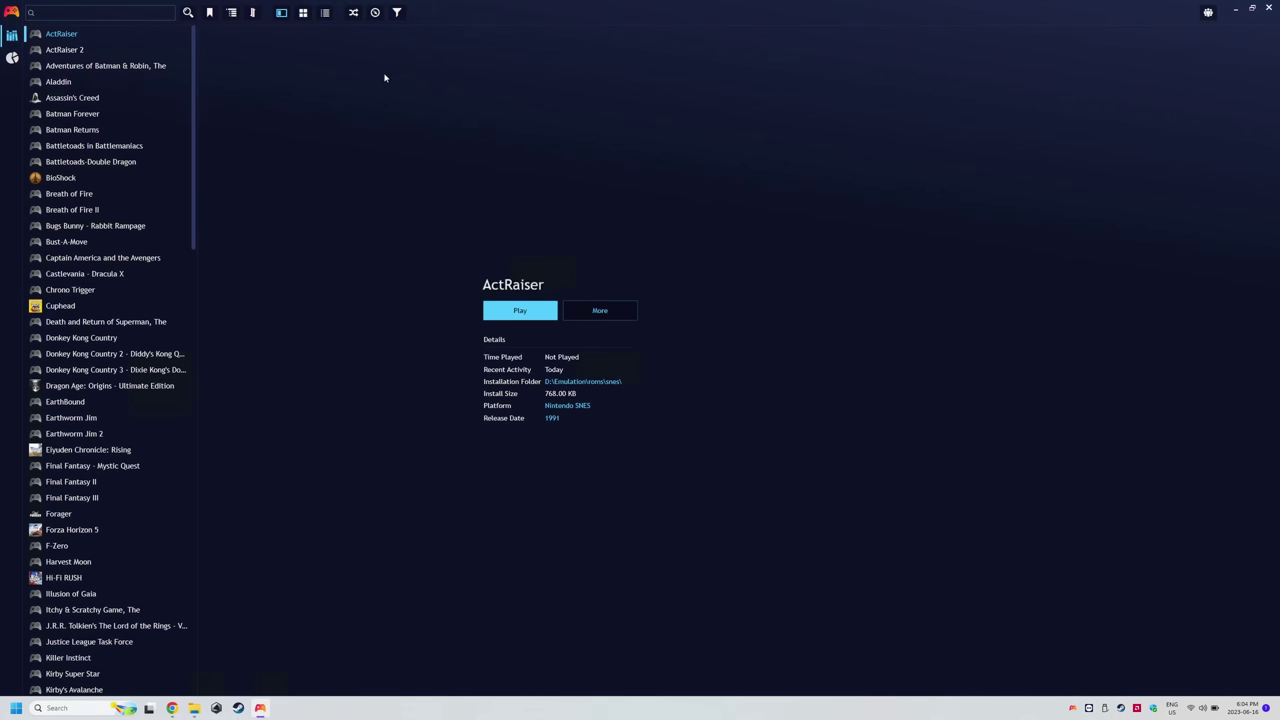
# Step: Filter the library by the Nintendo SNES platform and start saving the filter as a preset
pyautogui.click(397, 14)
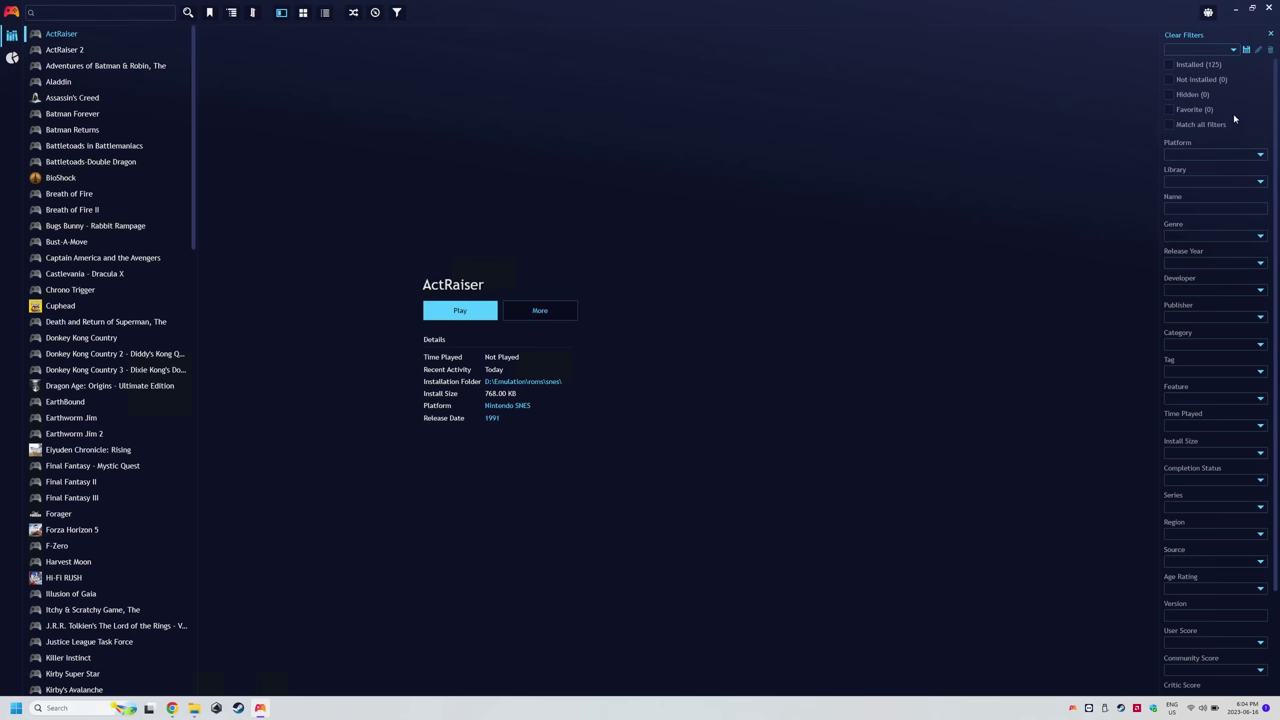
pyautogui.click(1256, 155)
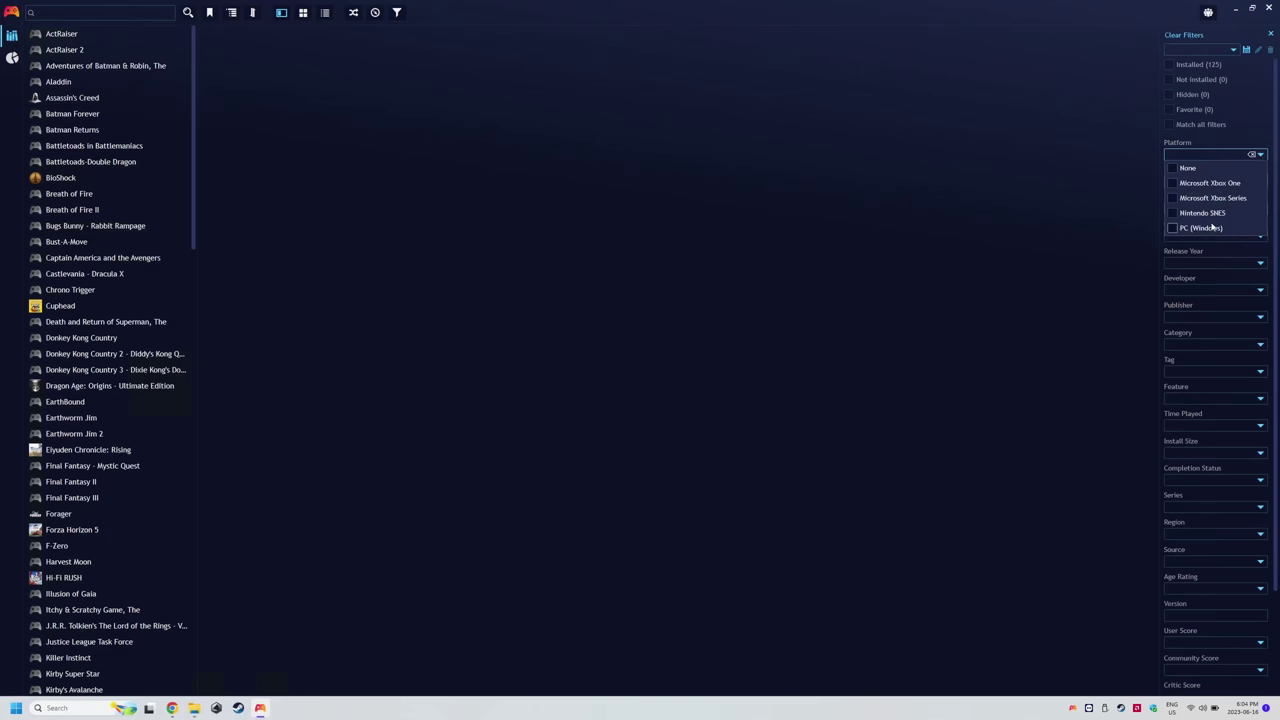
pyautogui.click(1203, 213)
pyautogui.click(1115, 135)
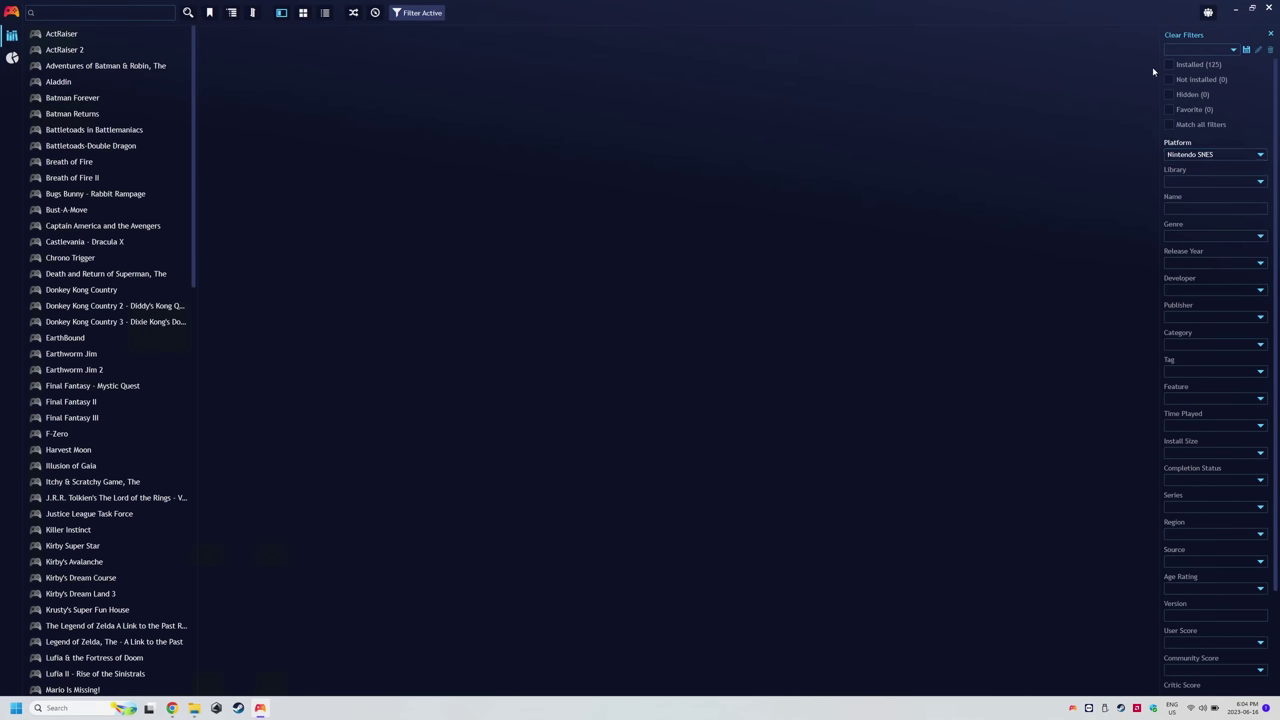
pyautogui.click(1246, 50)
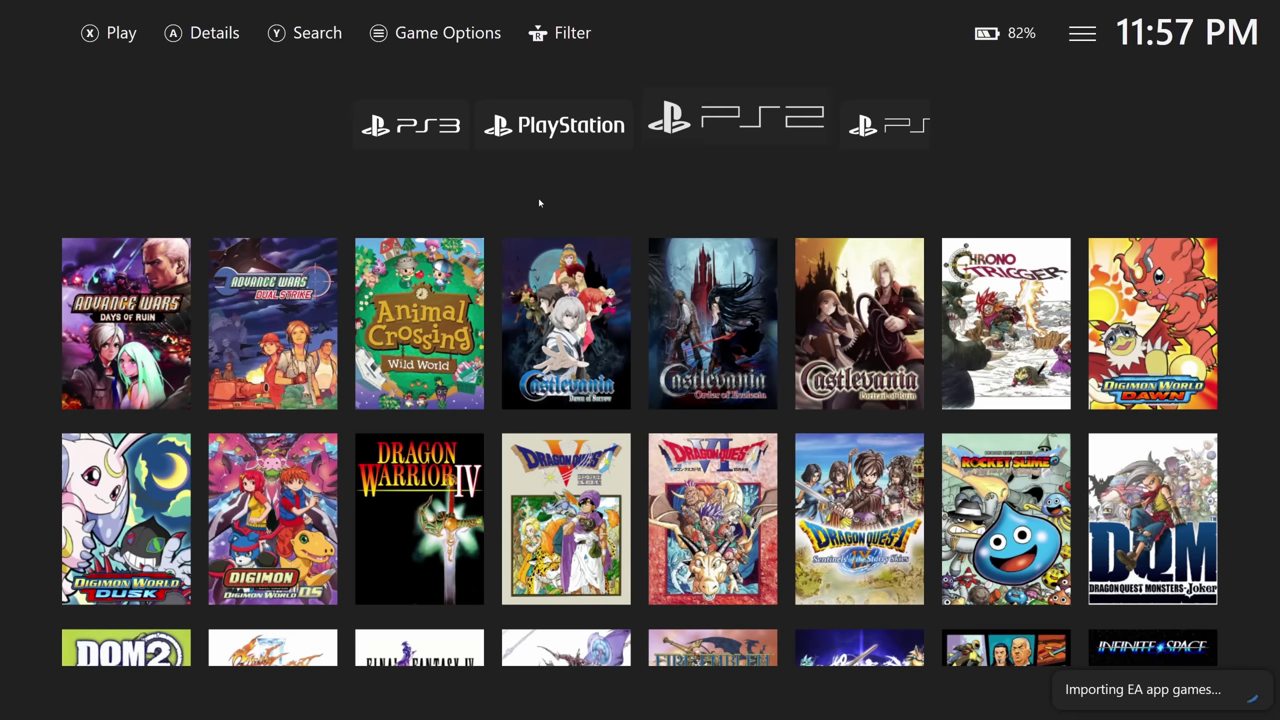
# Step: Look through the system quick filters in the fullscreen view, ending on Favourites, and leave the fullscreen view
pyautogui.press('Right')
pyautogui.press('Right')
pyautogui.press('Left')
pyautogui.press('Left')
pyautogui.press('Left')
pyautogui.press('Left')
pyautogui.press('Left')
pyautogui.press('Left')
pyautogui.press('Left')
pyautogui.press('Left')
pyautogui.press('Left')
pyautogui.press('Left')
pyautogui.press('Left')
pyautogui.press('Left')
pyautogui.press('Left')
pyautogui.press('Left')
pyautogui.press('Left')
pyautogui.press('Left')
pyautogui.press('Left')
pyautogui.press('Left')
pyautogui.press('Left')
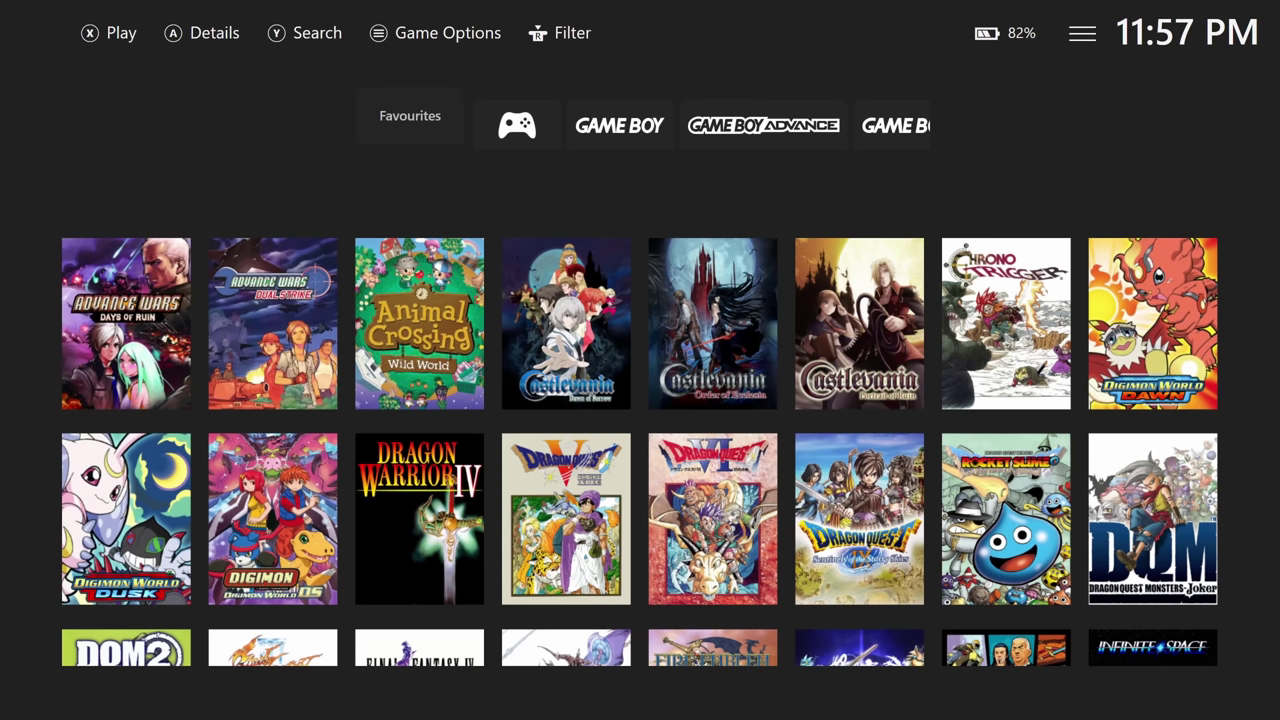
pyautogui.click(1082, 33)
pyautogui.click(1157, 335)
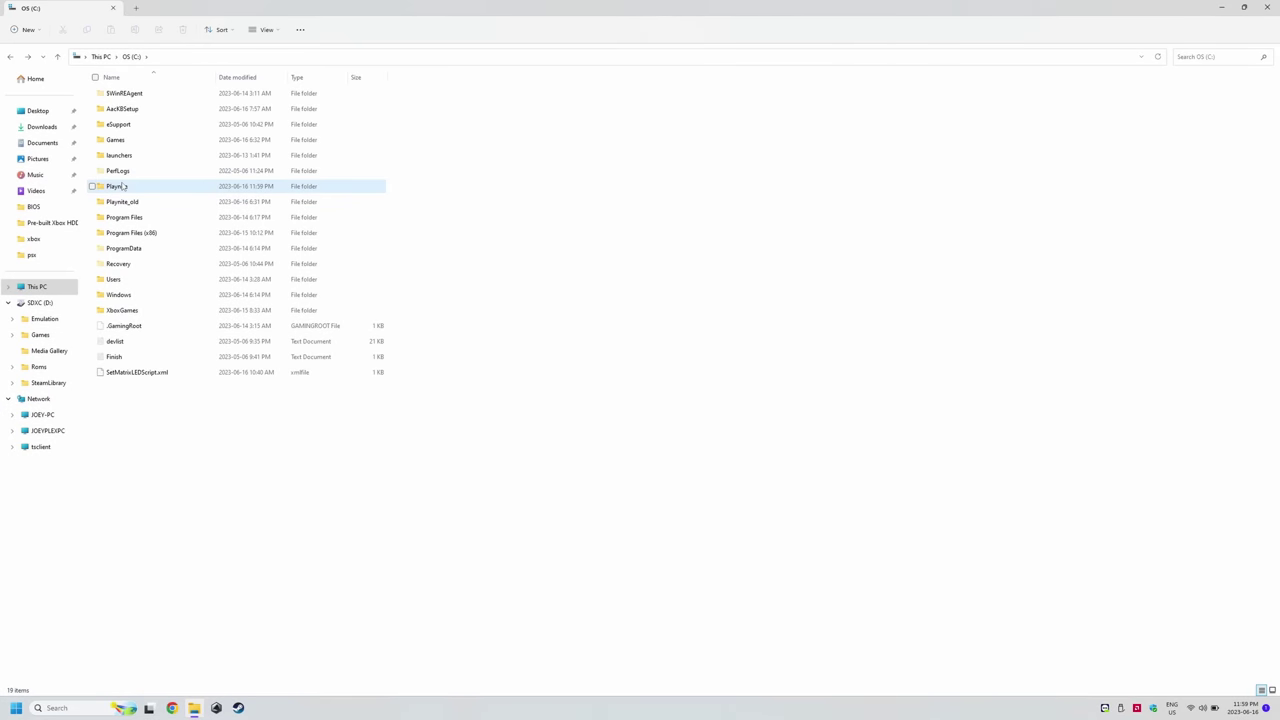
# Step: In File Explorer, examine the filter icon names in the J-Hero theme's Icons\Filter folder under C:\Playnite\Themes\Fullscreen
pyautogui.doubleClick(123, 186)
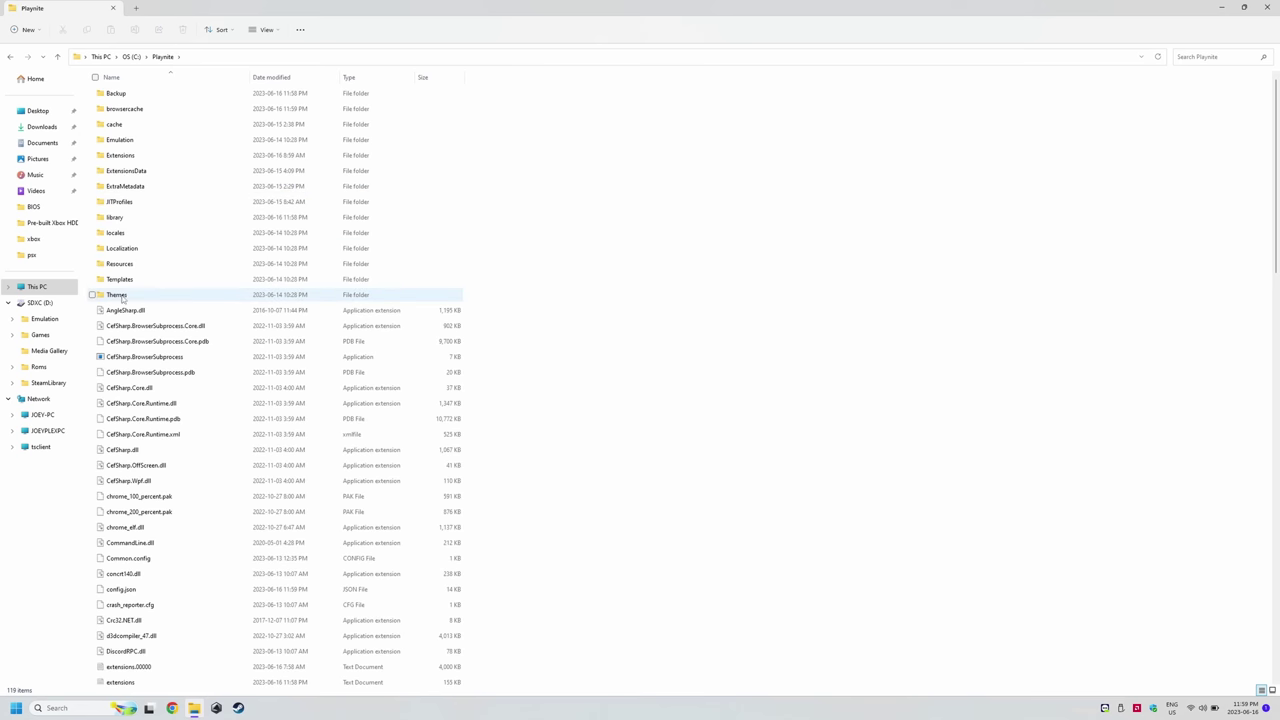
pyautogui.doubleClick(124, 296)
pyautogui.doubleClick(124, 112)
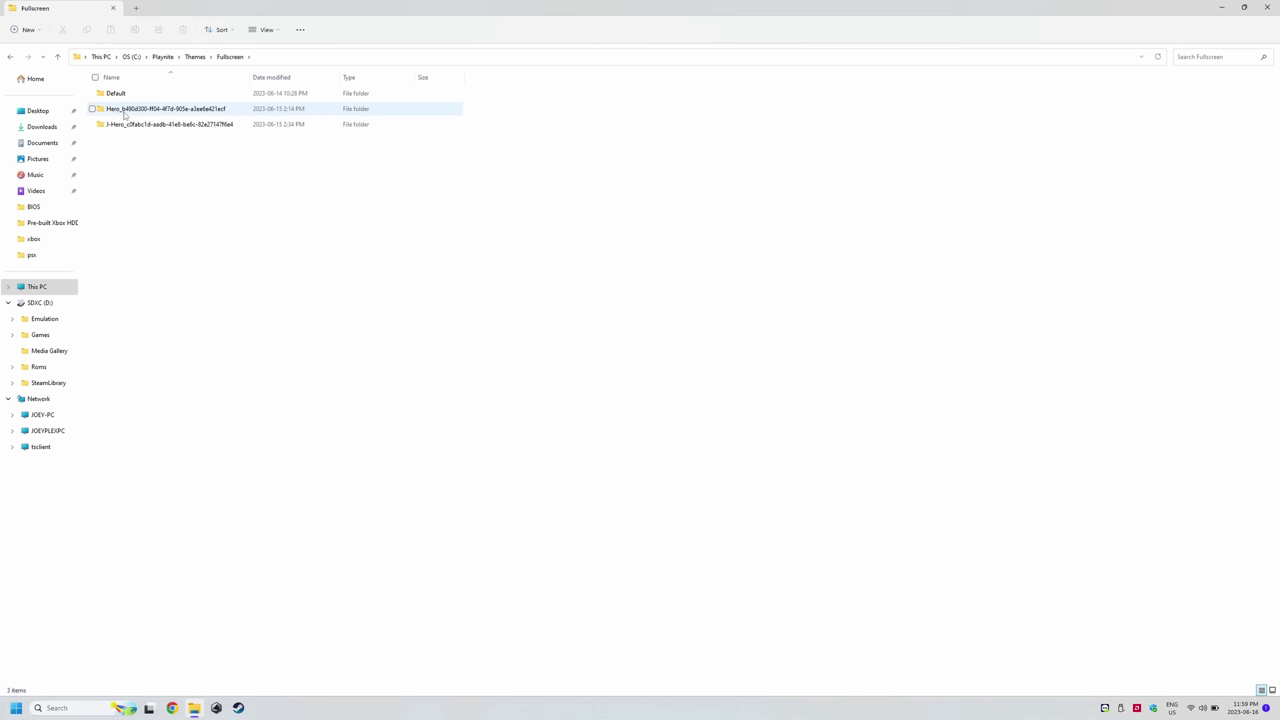
pyautogui.click(149, 126)
pyautogui.doubleClick(149, 126)
pyautogui.doubleClick(131, 172)
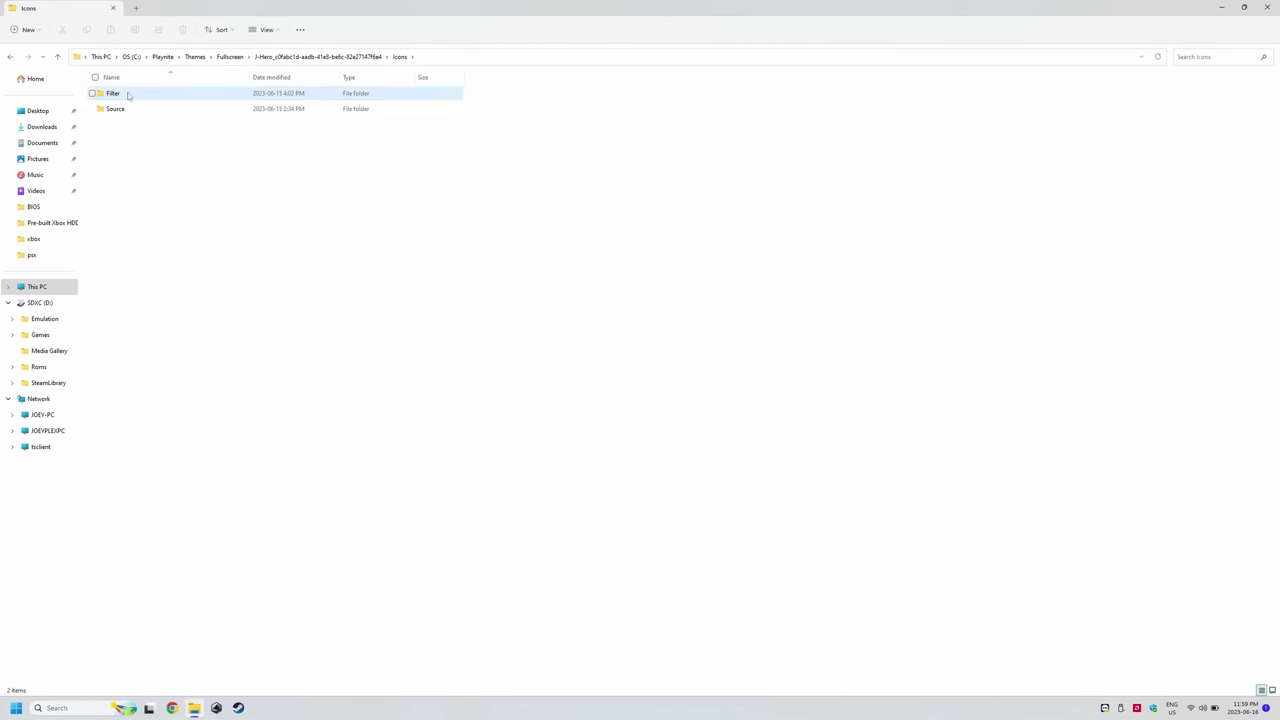
pyautogui.doubleClick(113, 92)
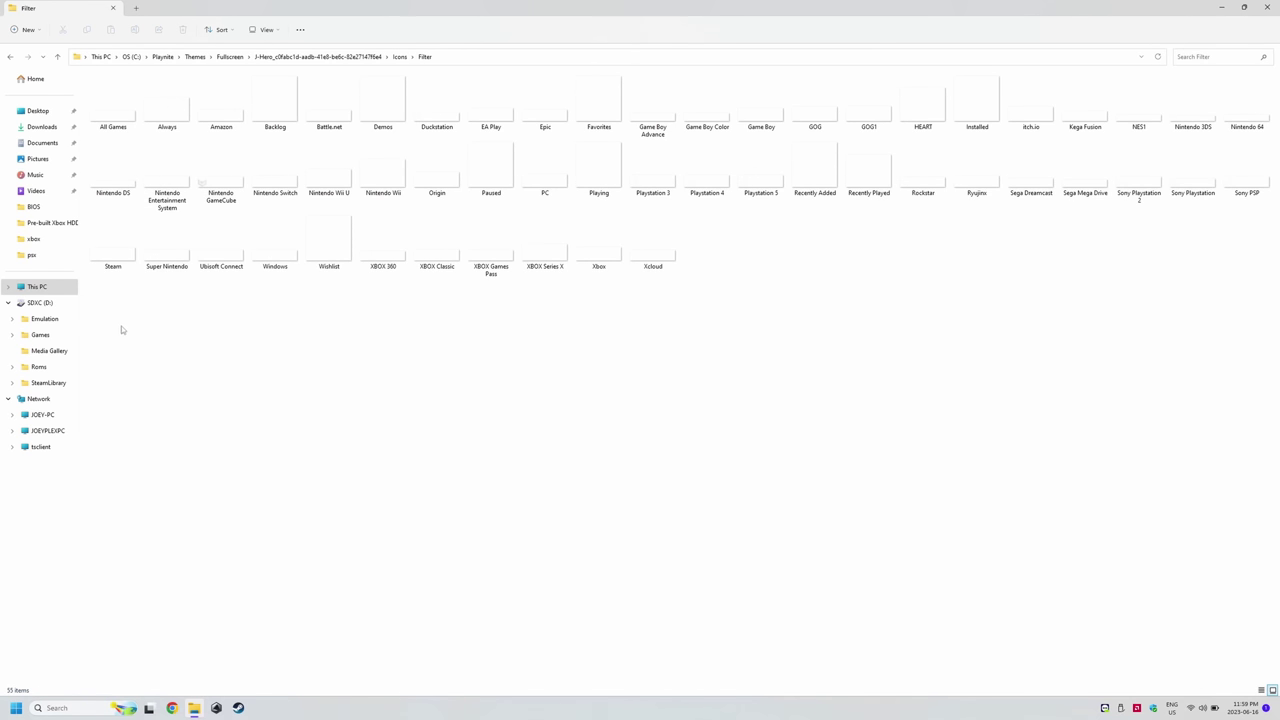
pyautogui.moveTo(120, 326); pyautogui.dragTo(1254, 80)
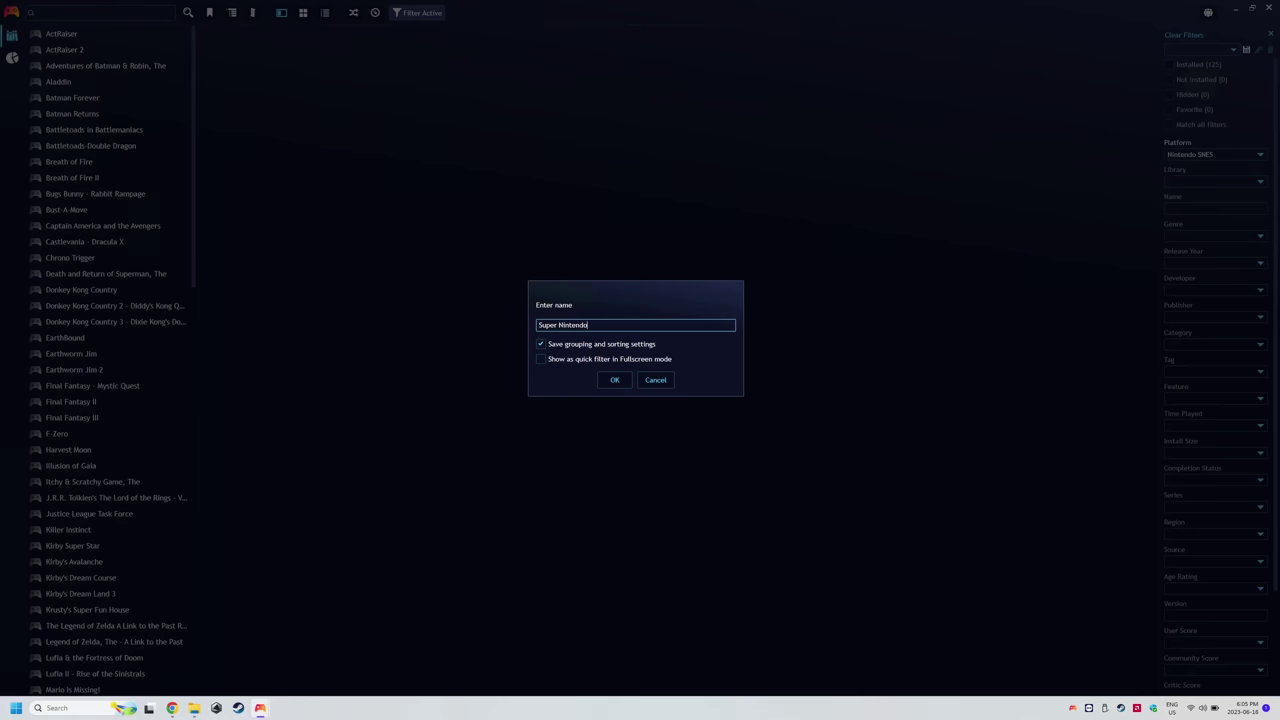
# Step: In Playnite, save the filter preset as "Super Nintendo" and show it as a quick filter in Fullscreen mode
pyautogui.click(541, 359)
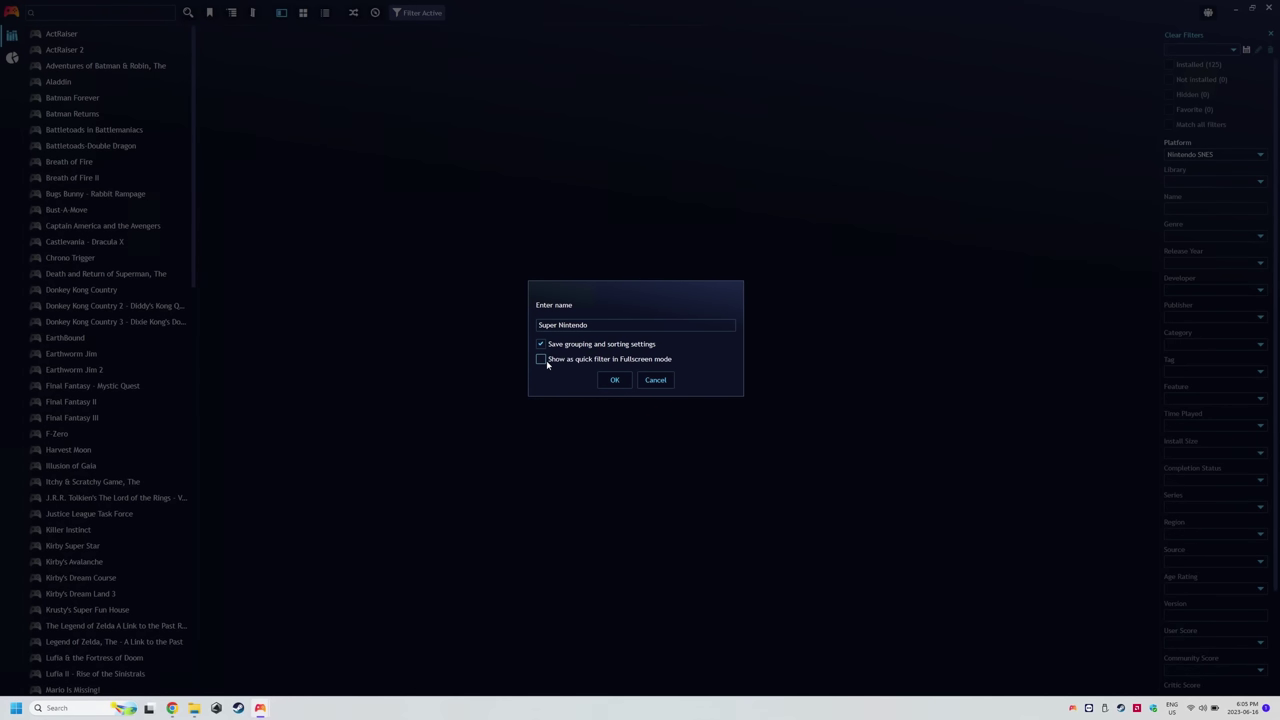
pyautogui.click(614, 380)
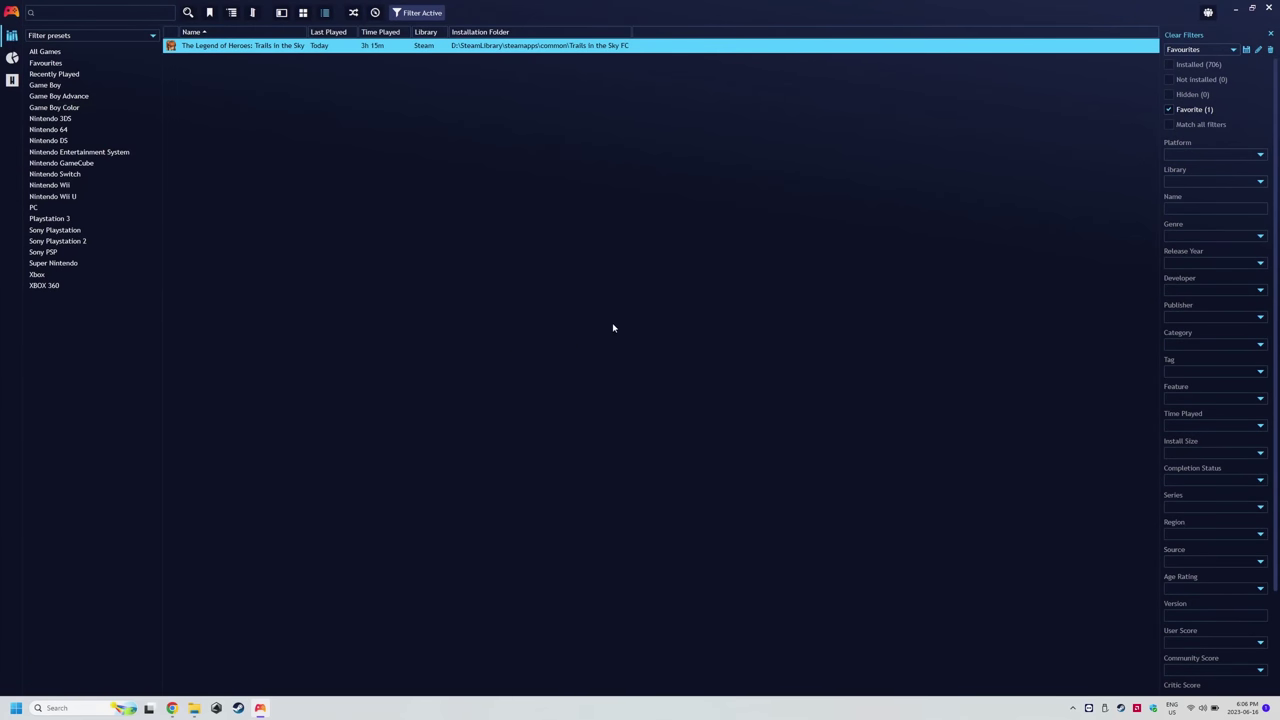
# Step: Review the saved filter presets from All Games through XBOX 360, and apply the All Games preset
pyautogui.click(1233, 50)
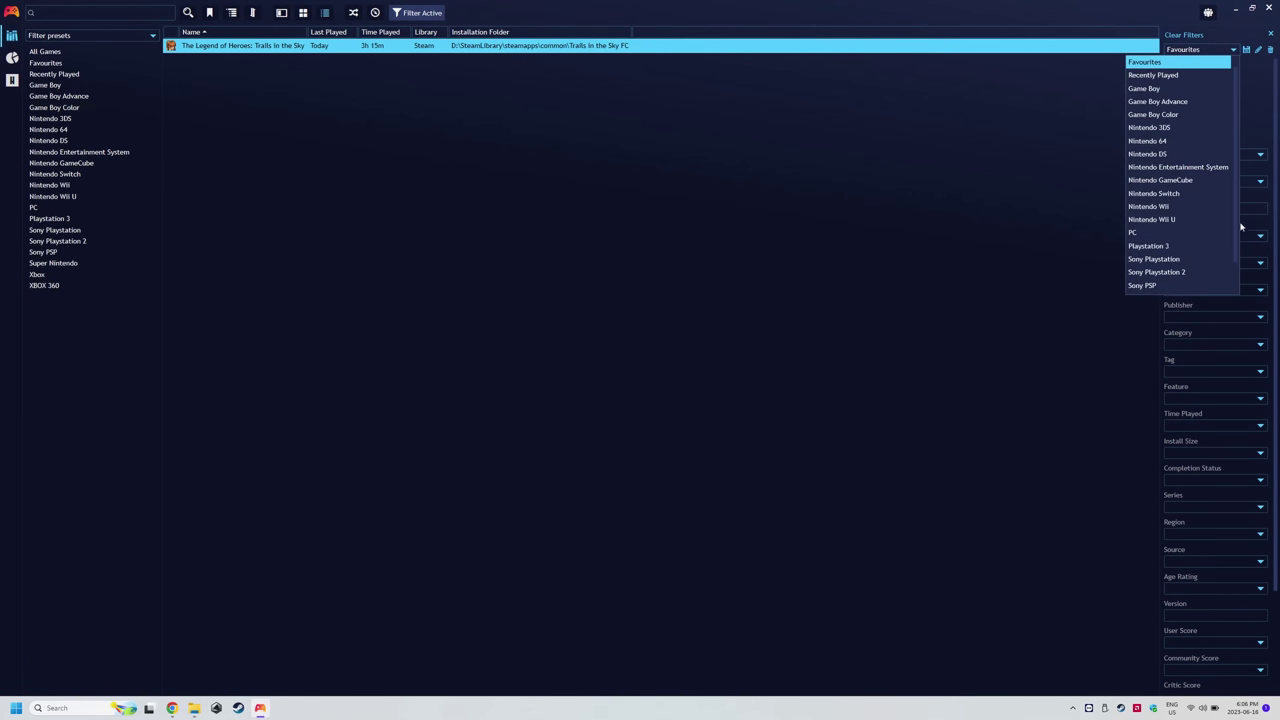
pyautogui.scroll(-1, 1237, 268)
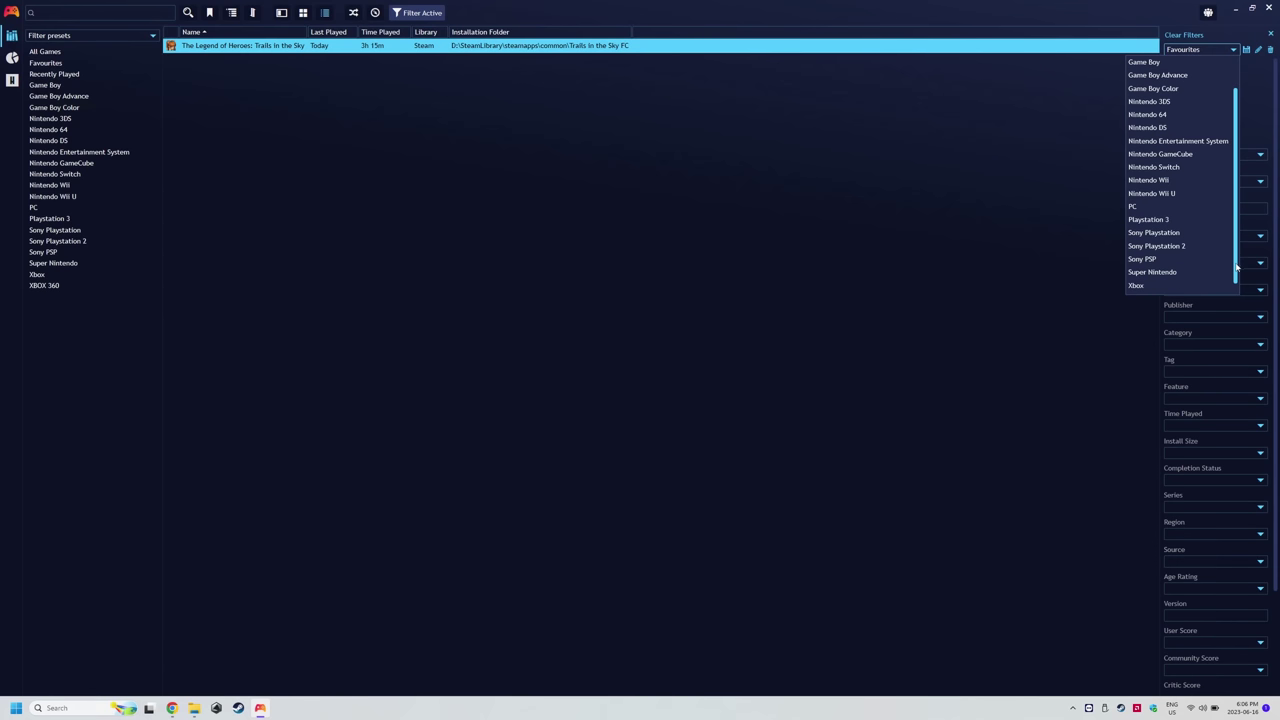
pyautogui.scroll(-1, 1237, 268)
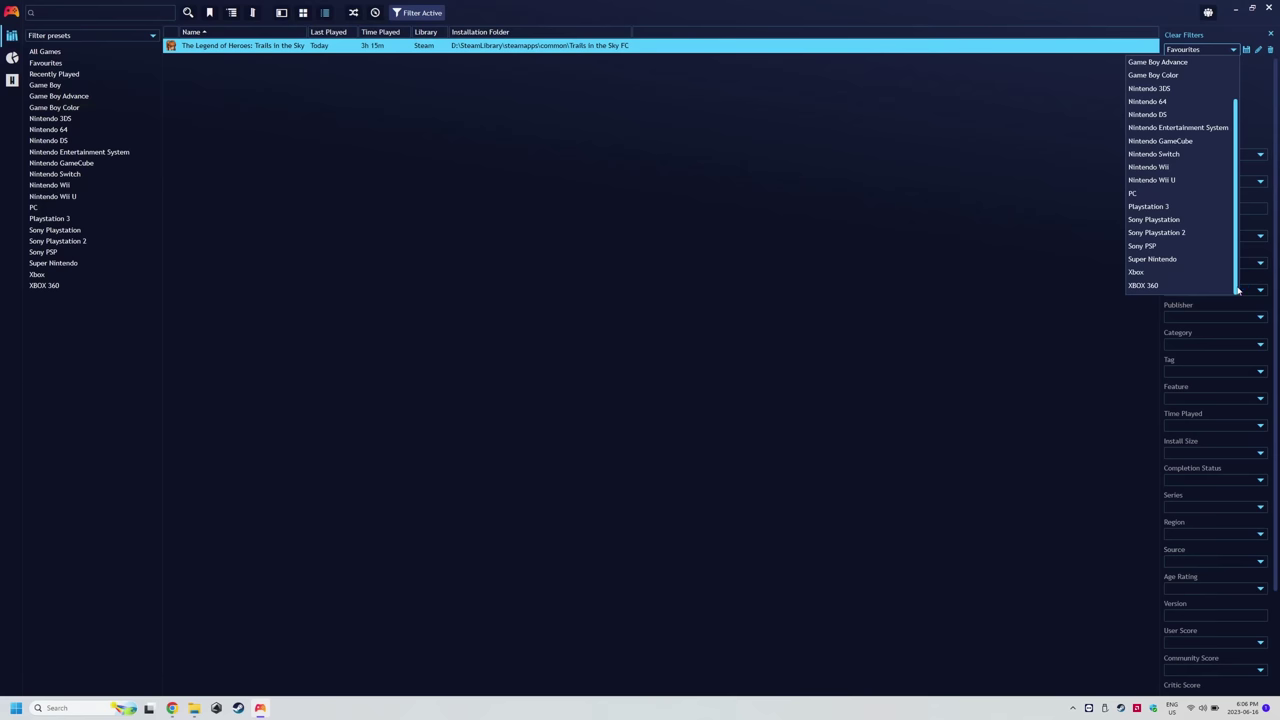
pyautogui.scroll(3, 1235, 262)
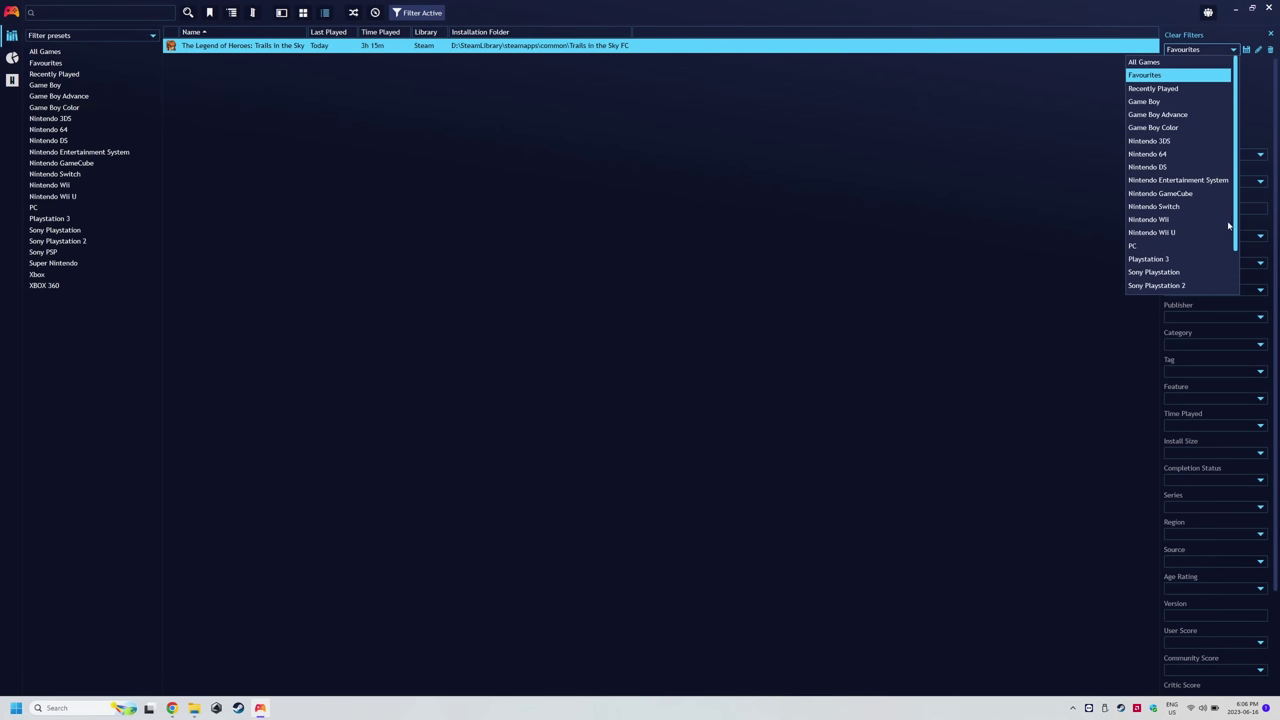
pyautogui.click(1218, 62)
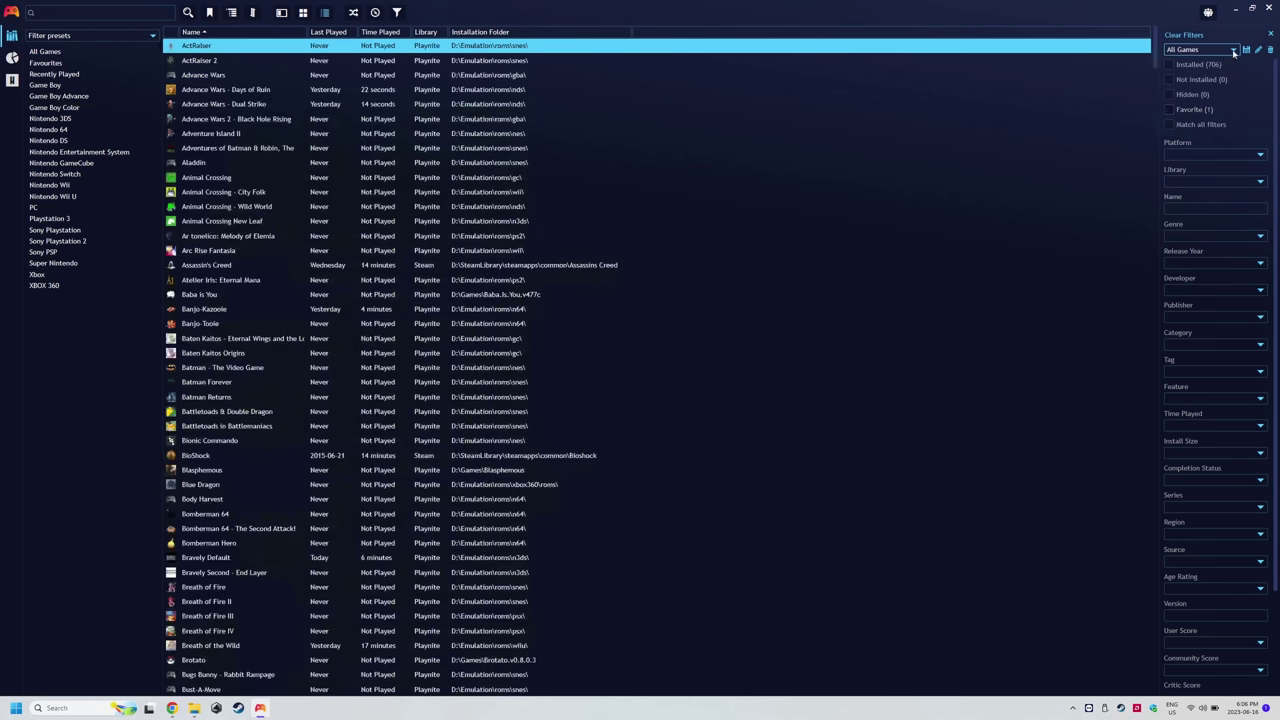
pyautogui.click(1233, 50)
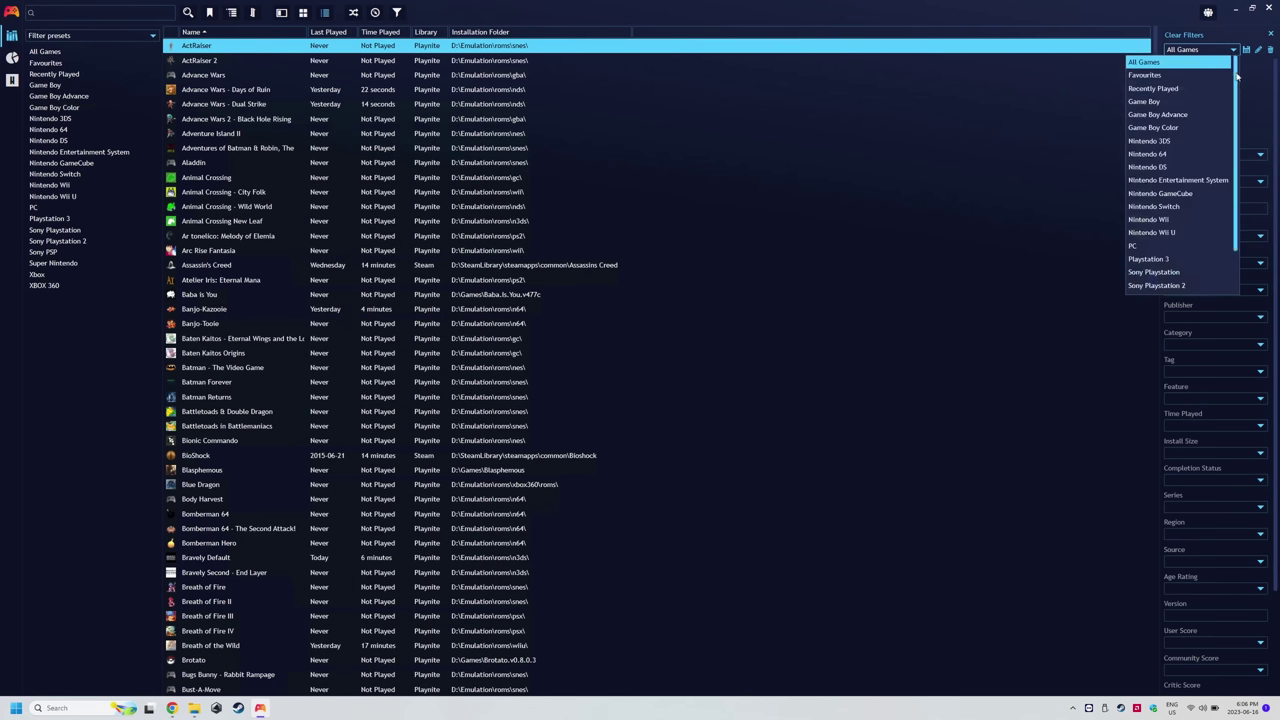
pyautogui.scroll(-1, 1236, 110)
pyautogui.scroll(-1, 1236, 110)
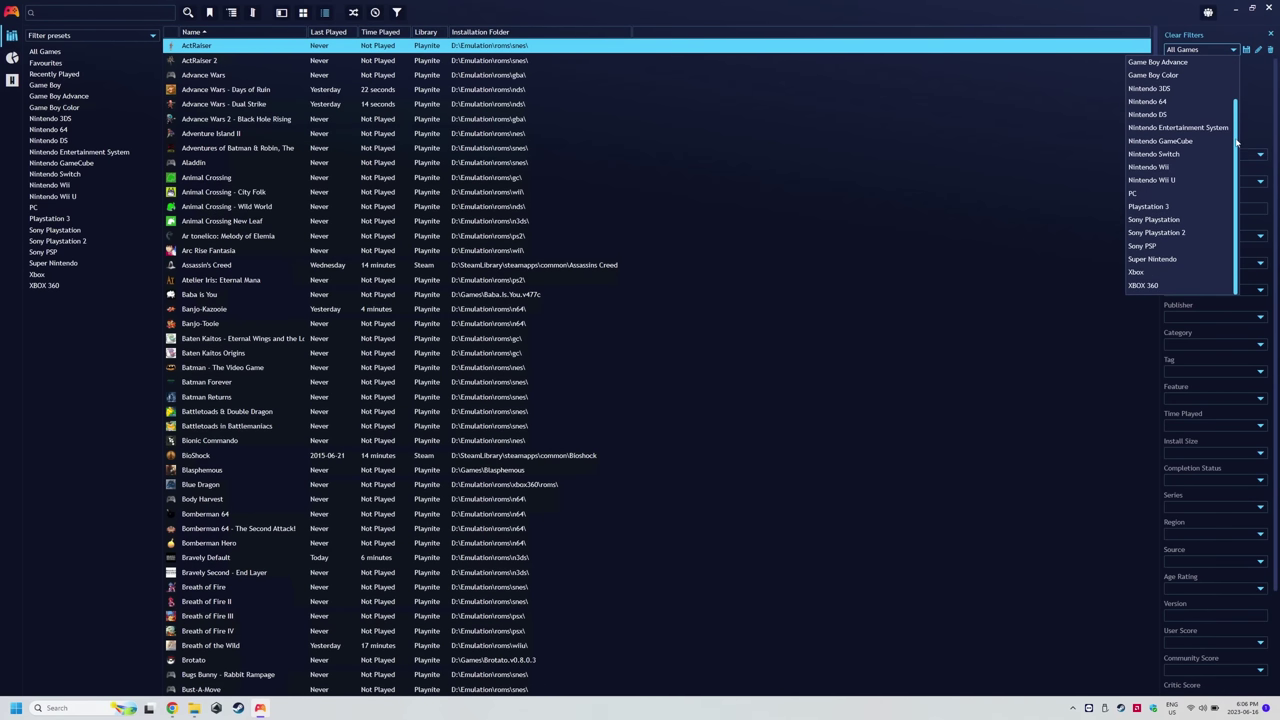
pyautogui.scroll(3, 1236, 143)
pyautogui.click(1220, 64)
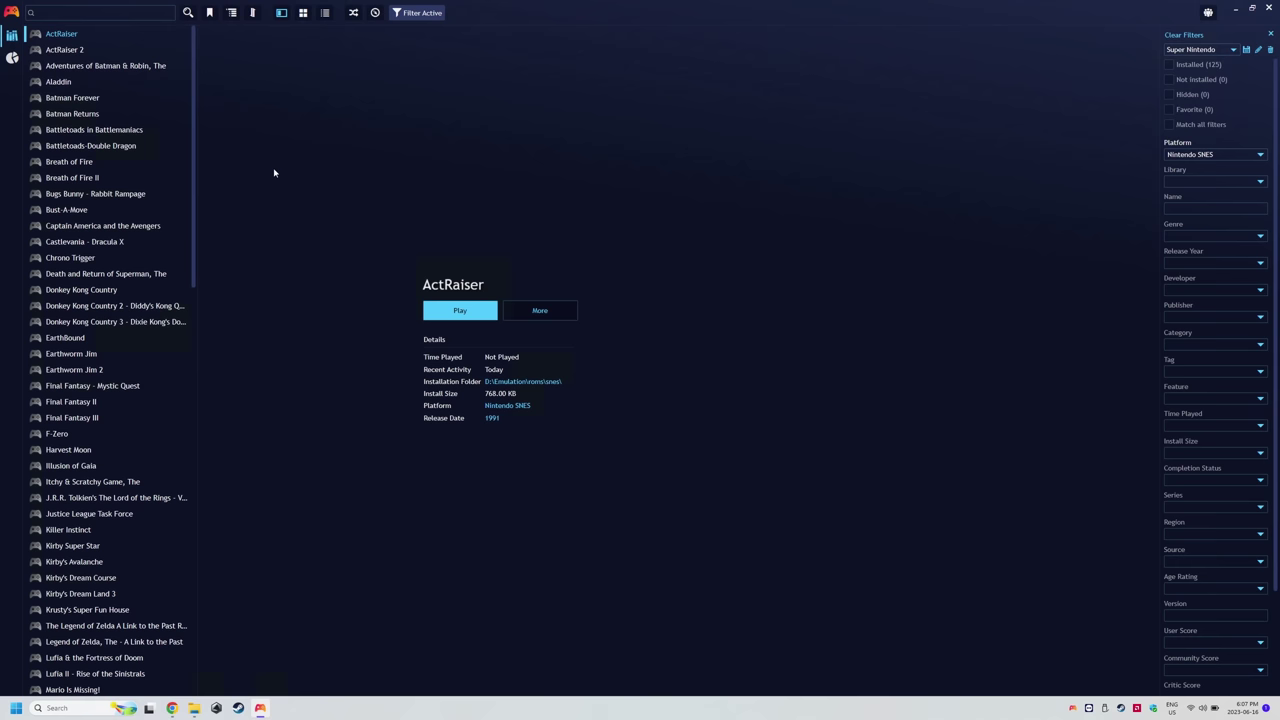
# Step: Show the Super Nintendo games in grid view and look up metadata for ActRaiser on IGDB from its game details
pyautogui.click(303, 14)
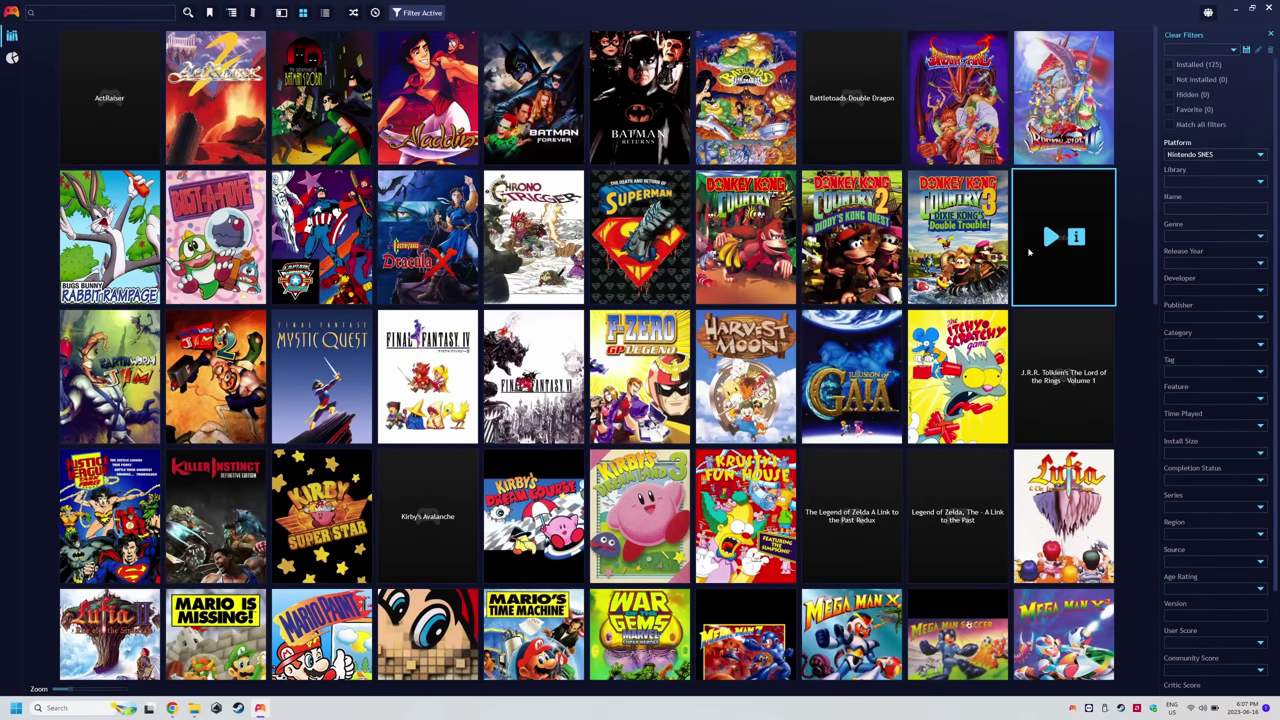
pyautogui.rightClick(115, 140)
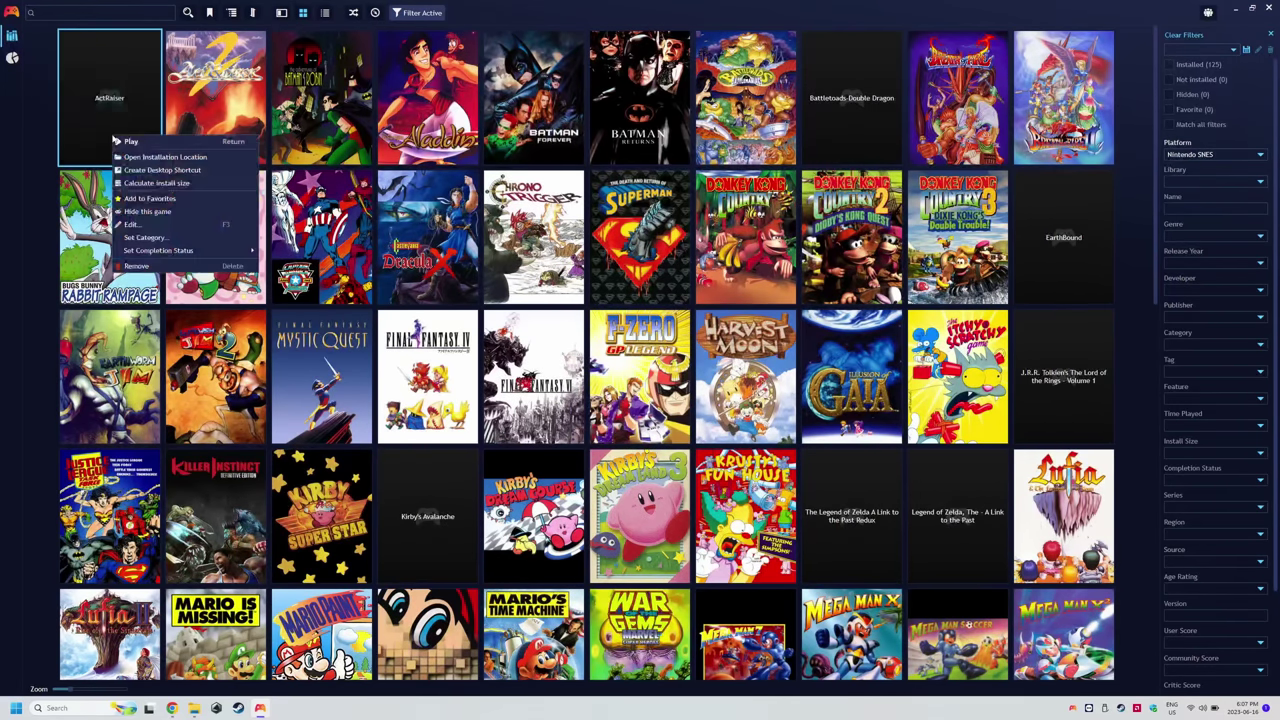
pyautogui.click(140, 225)
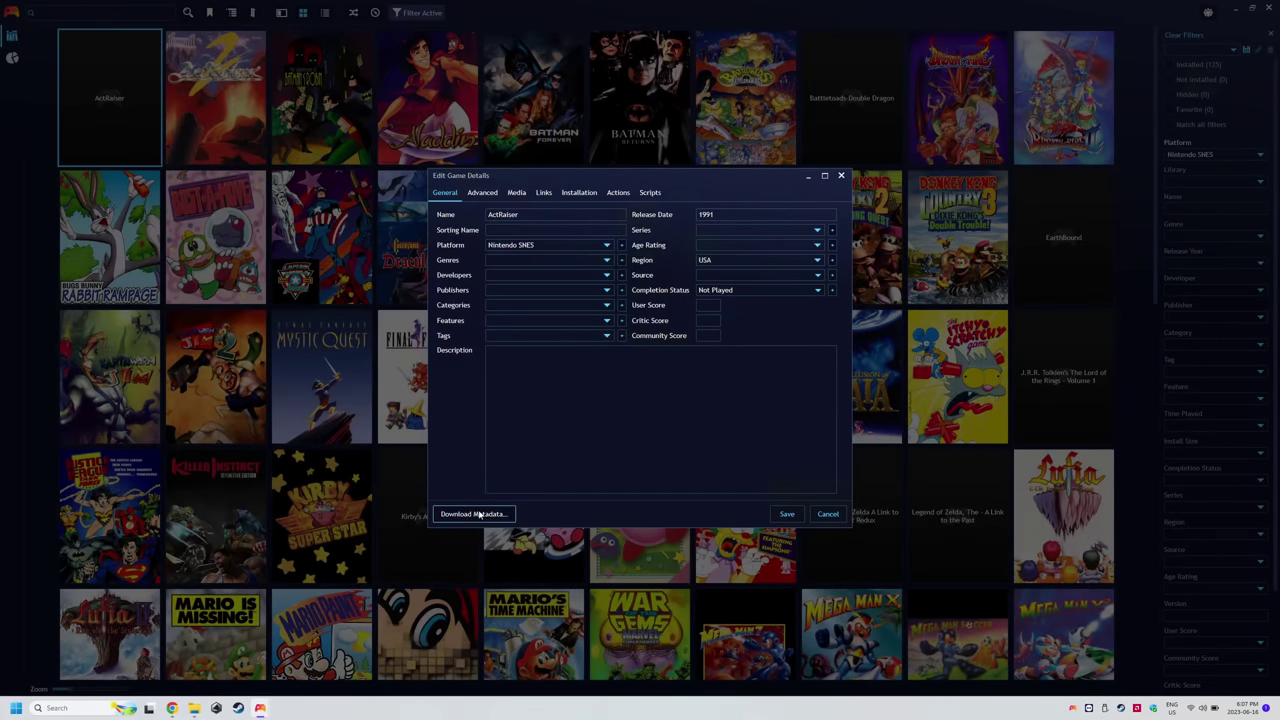
pyautogui.click(479, 514)
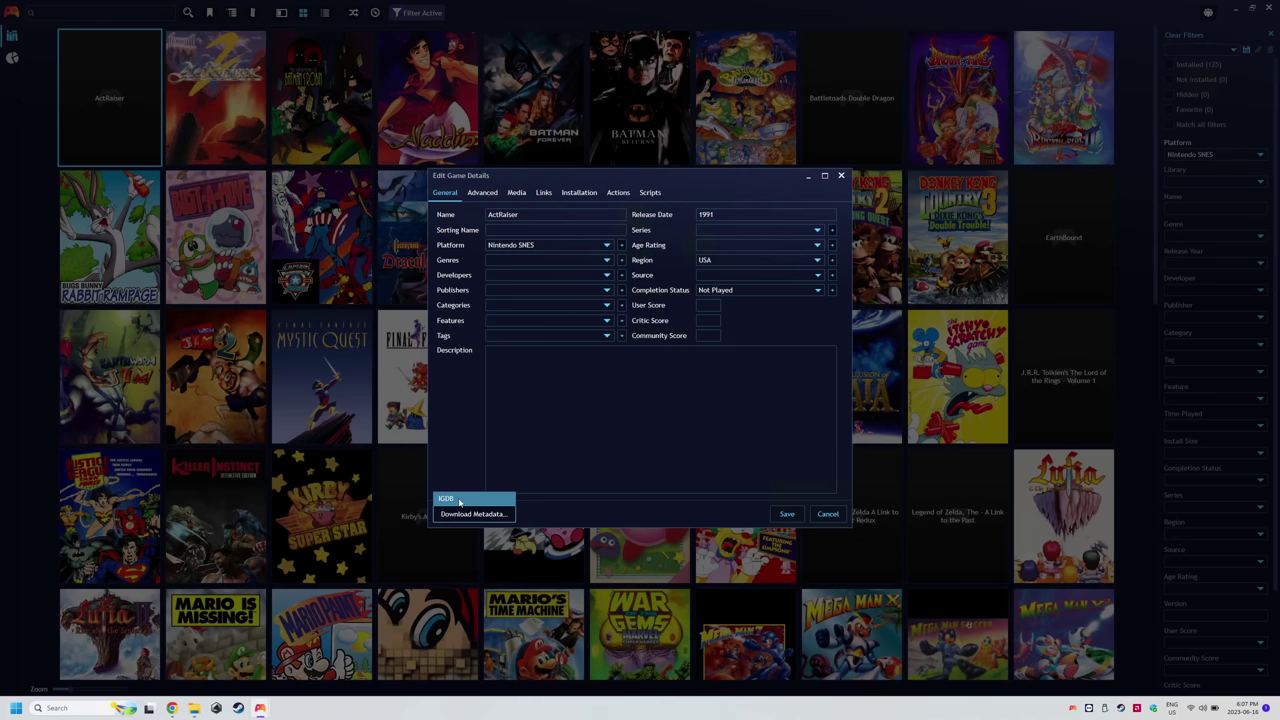
pyautogui.click(459, 501)
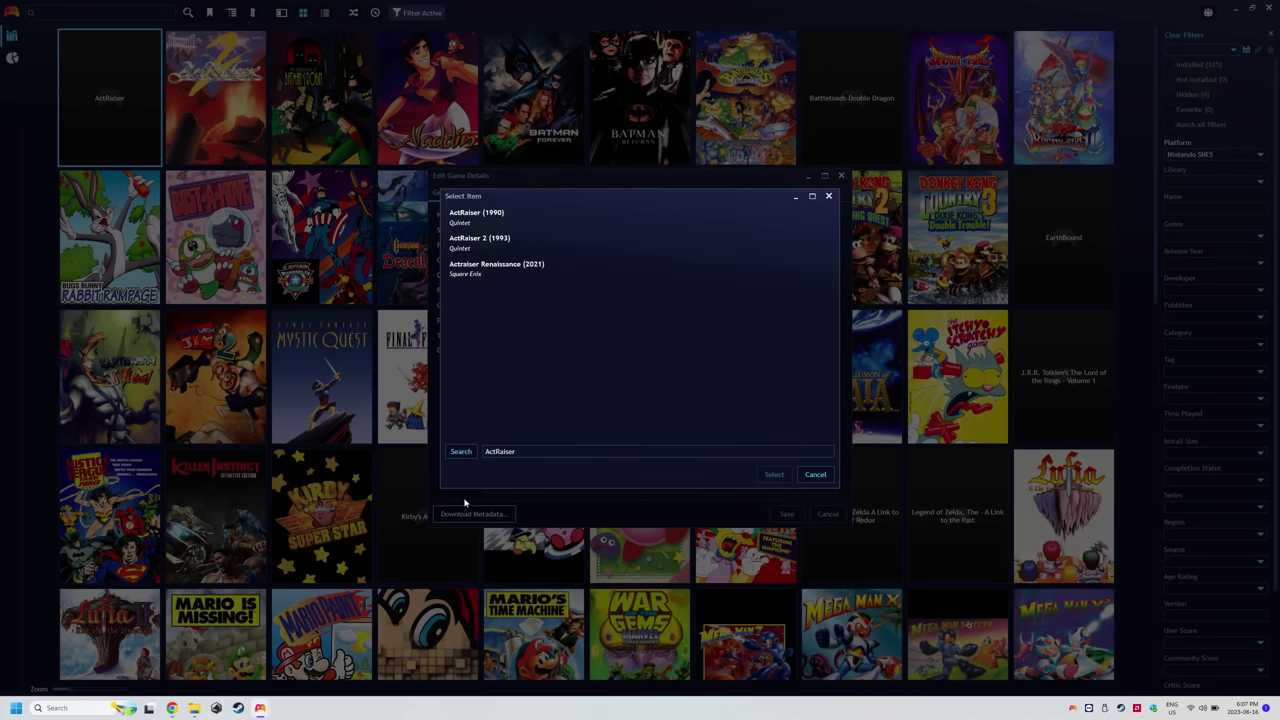
pyautogui.click(499, 452)
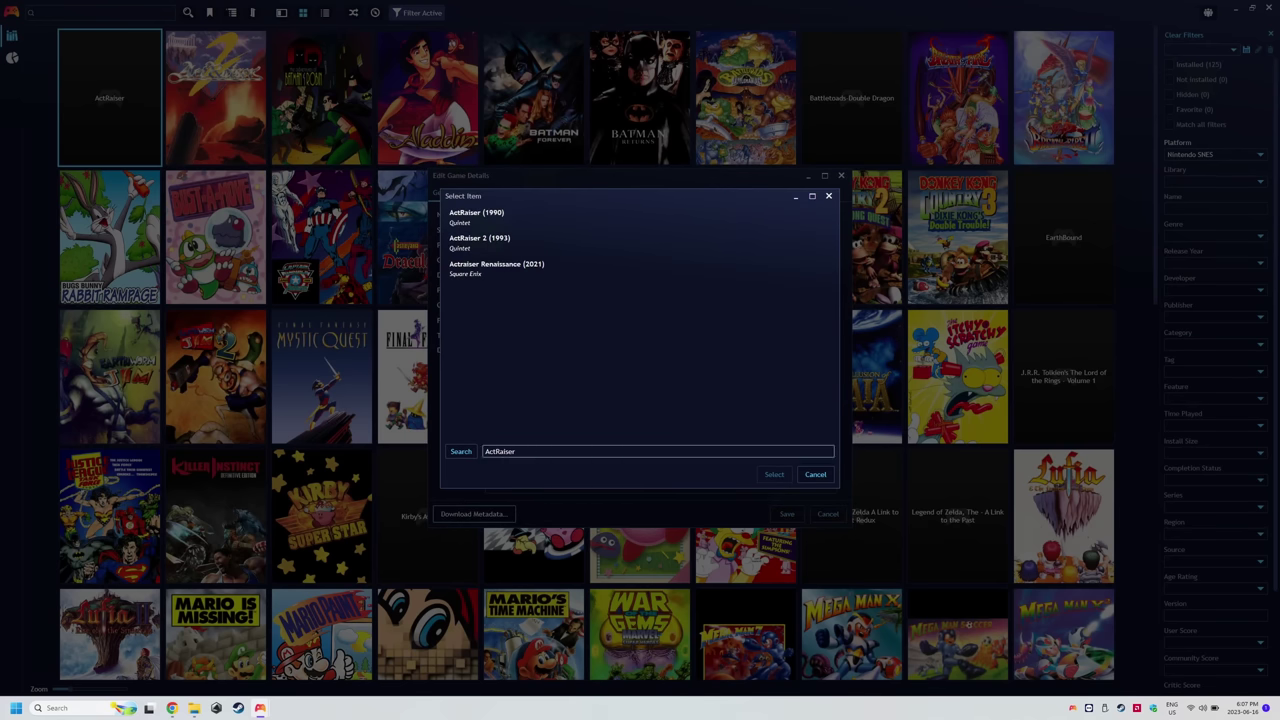
# Step: Import the ActRaiser (1990) metadata with the new release date 1990-12-16, check its cover image, and save the game details
pyautogui.click(500, 221)
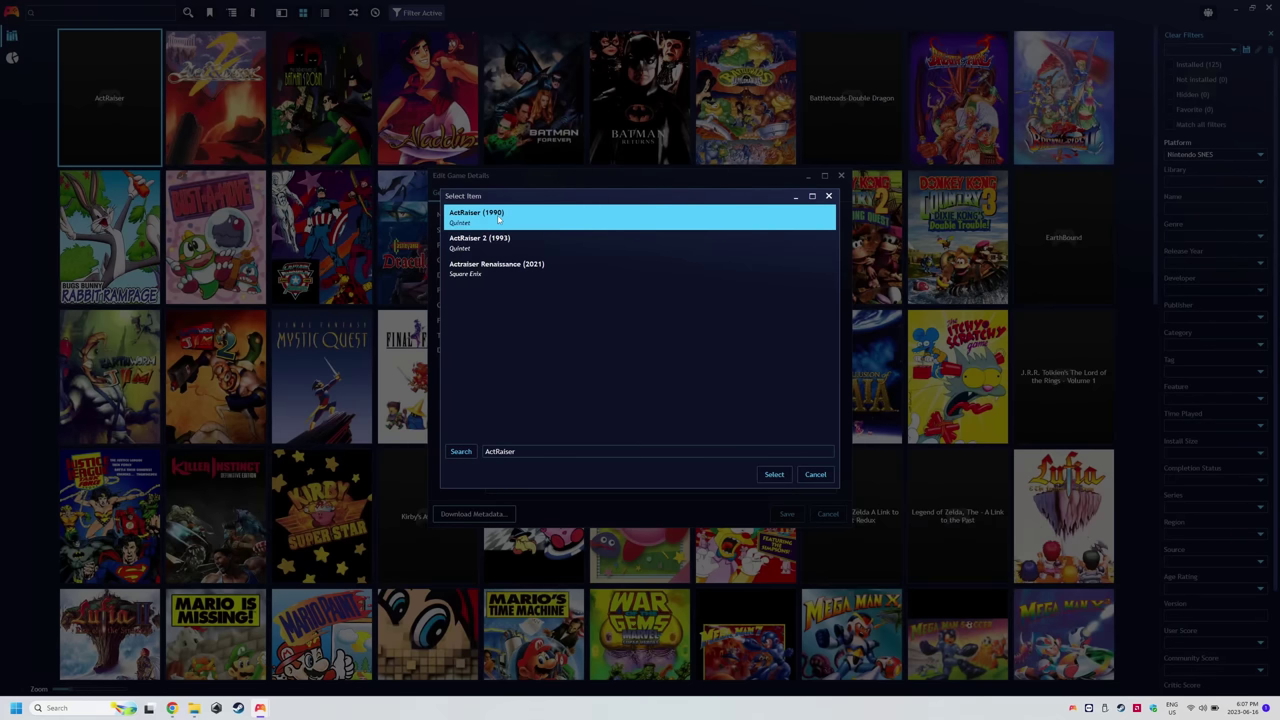
pyautogui.click(781, 480)
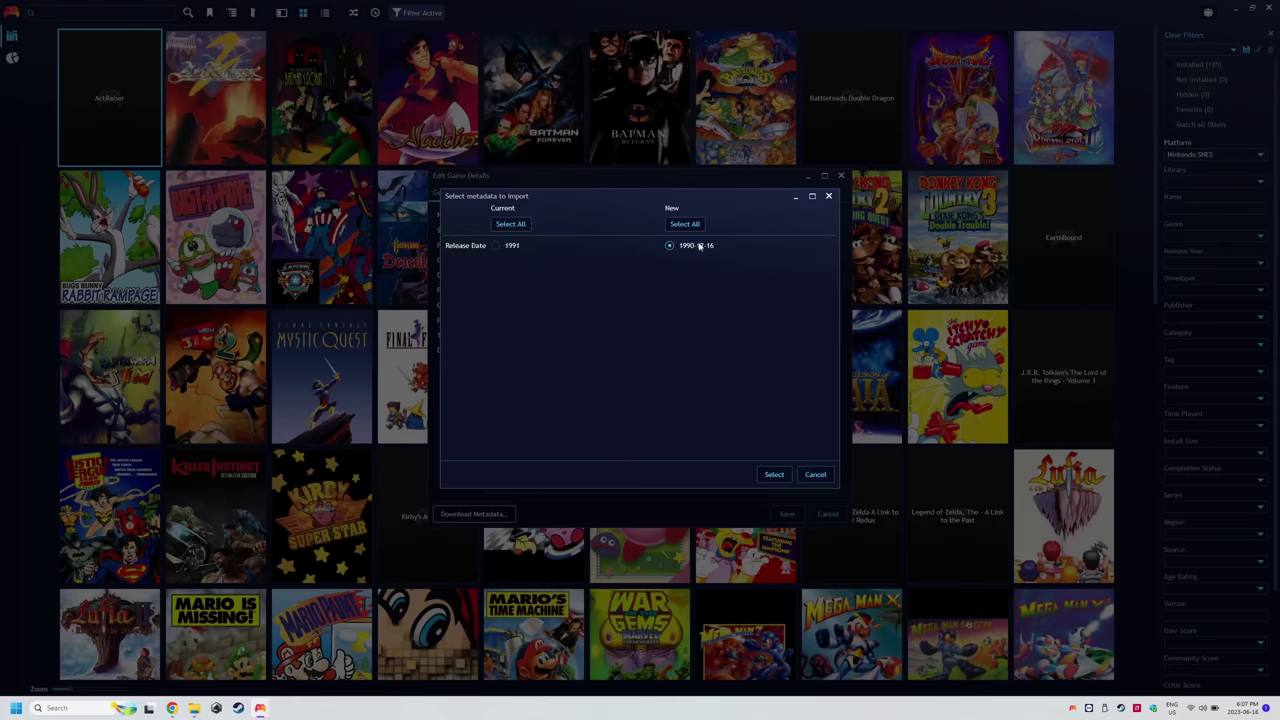
pyautogui.click(775, 475)
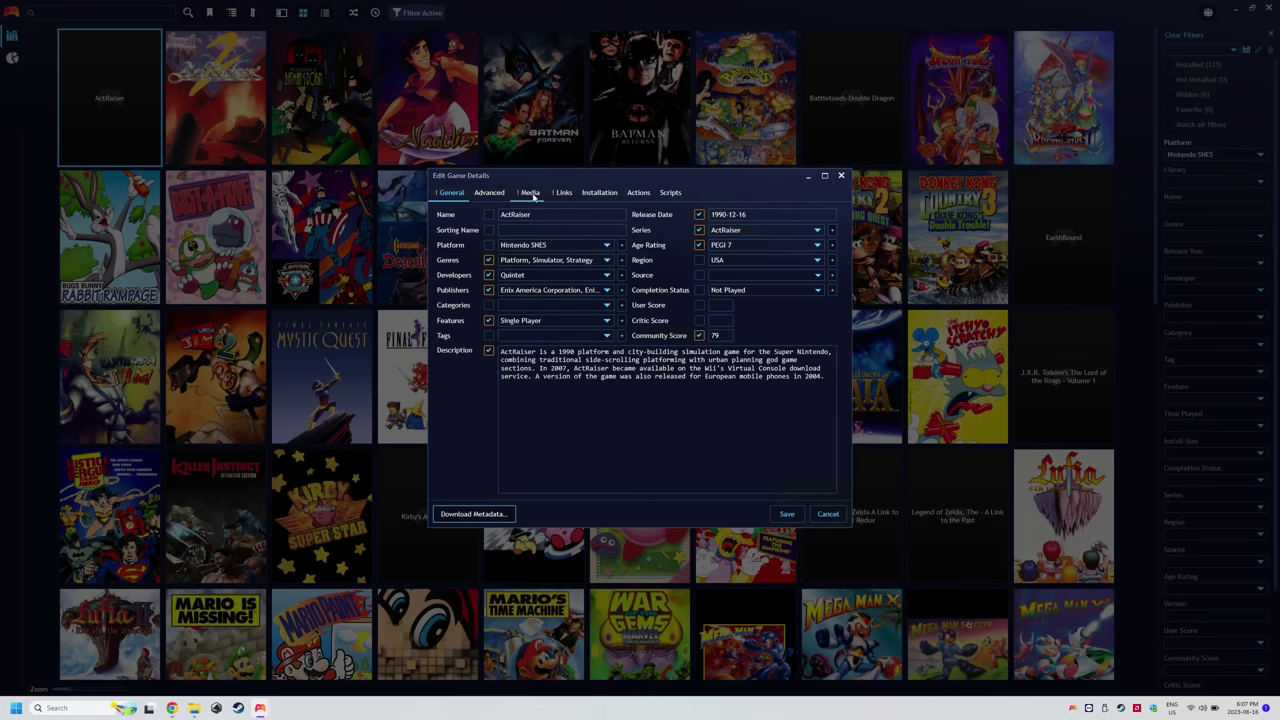
pyautogui.click(531, 193)
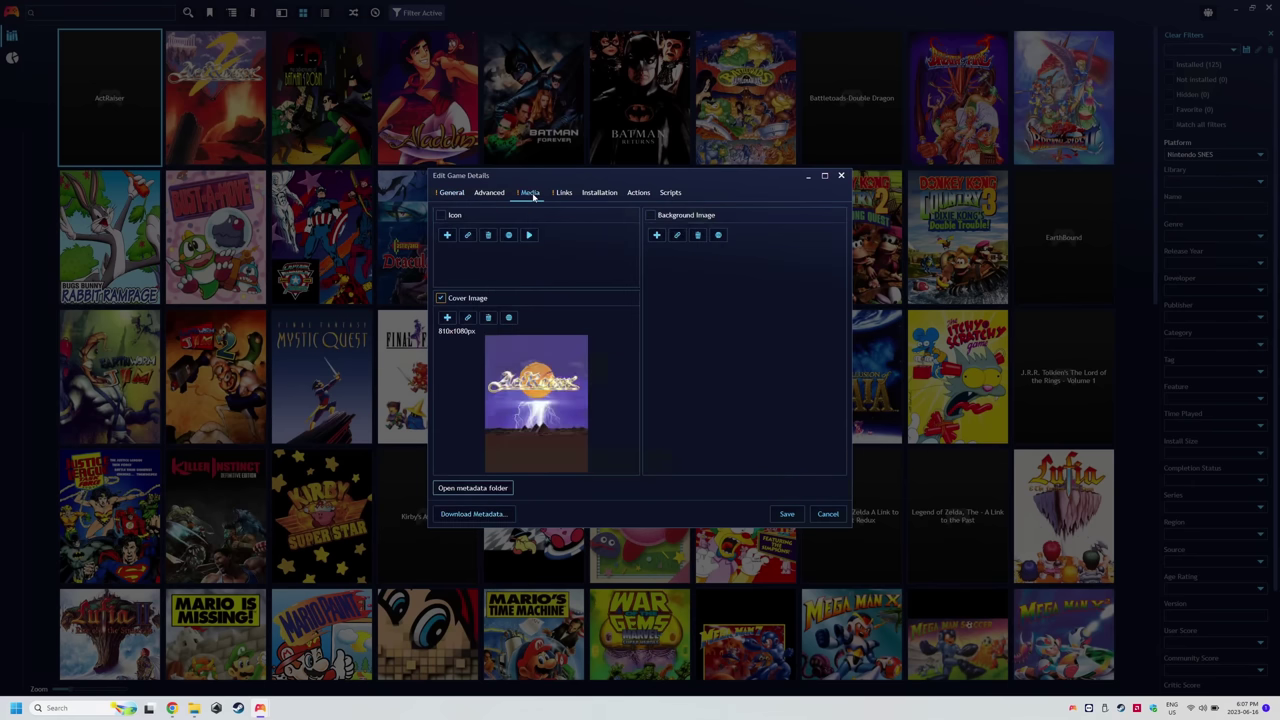
pyautogui.click(787, 515)
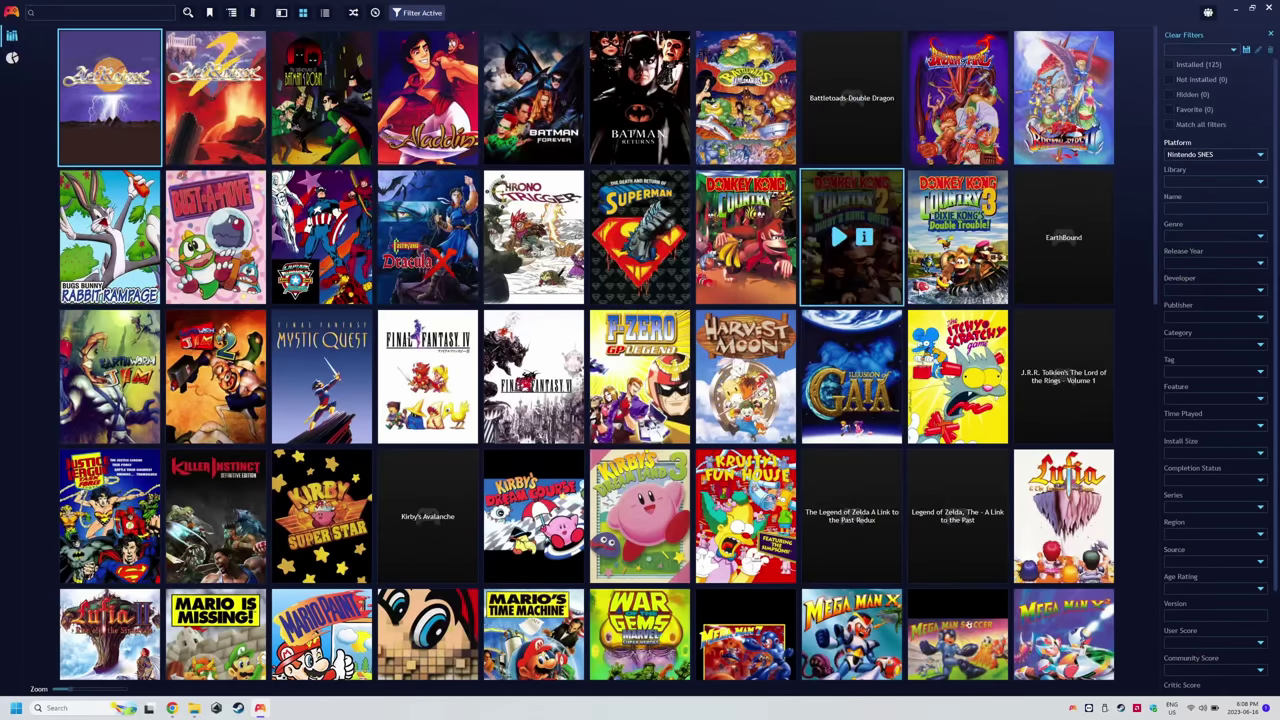
# Step: Edit the details of The Legend of Zelda A Link to the Past Redux and choose the 369x270px web image as its icon
pyautogui.moveTo(857, 540)
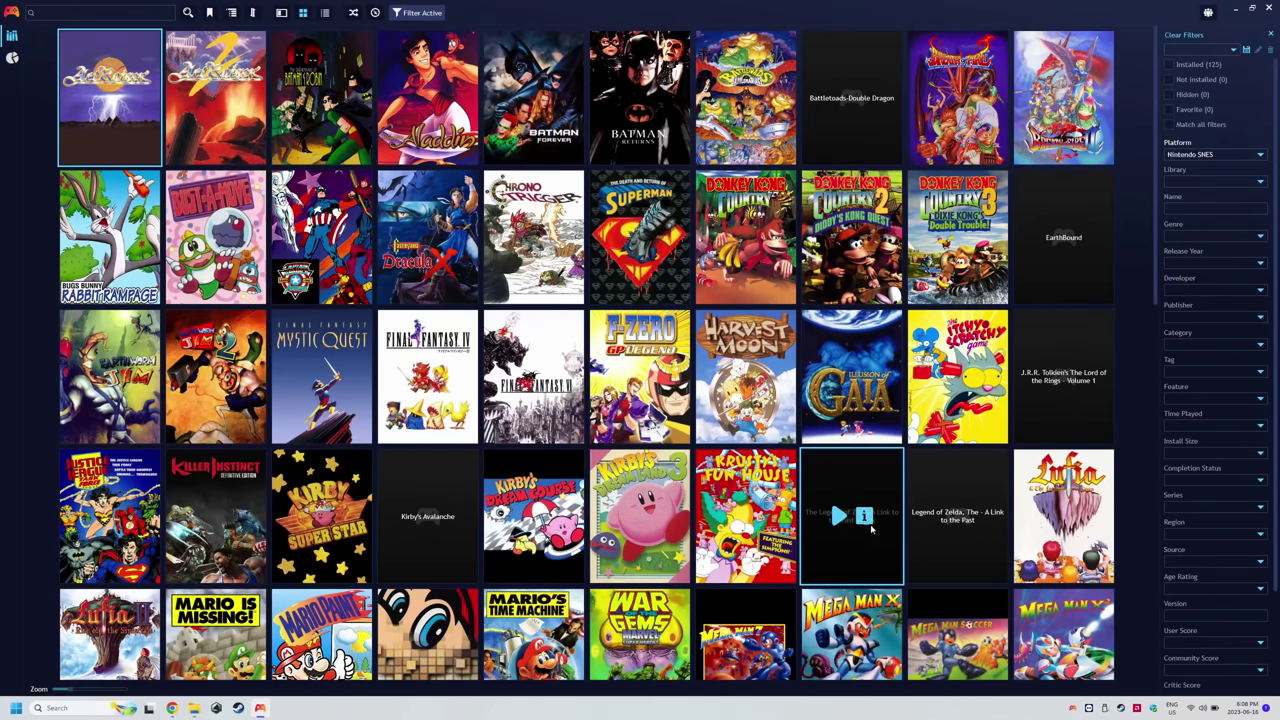
pyautogui.rightClick(857, 543)
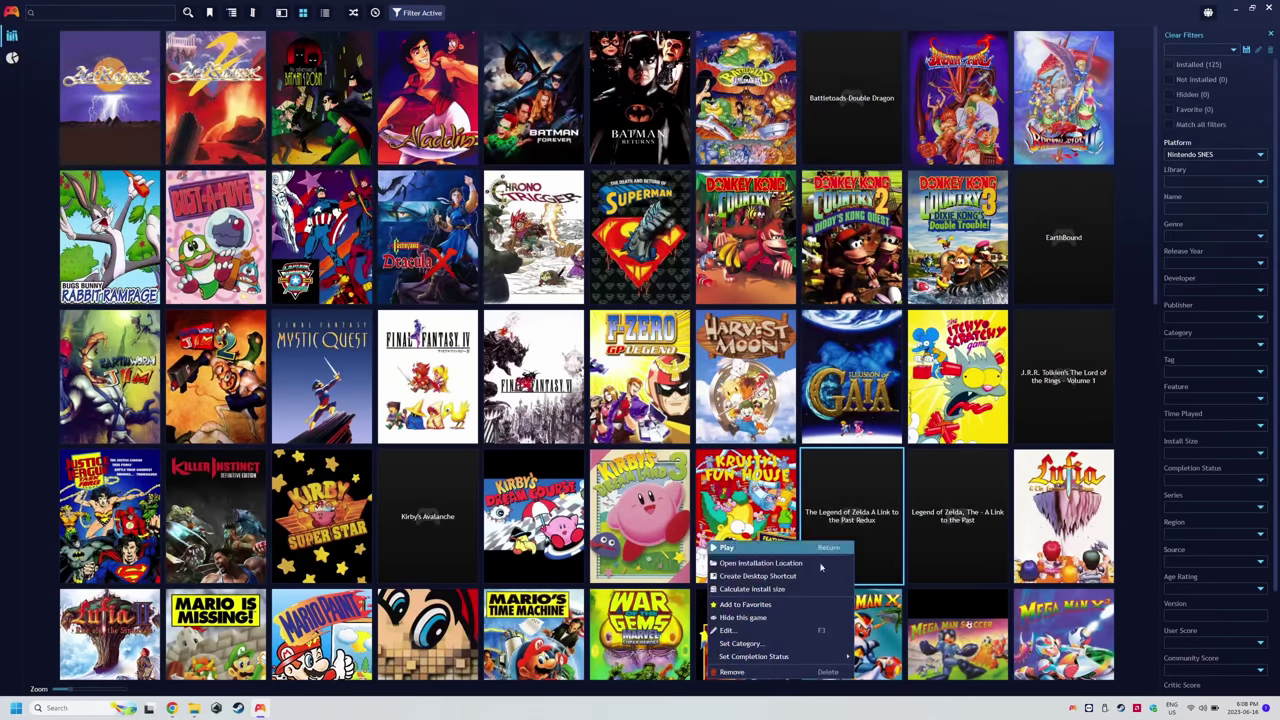
pyautogui.click(830, 629)
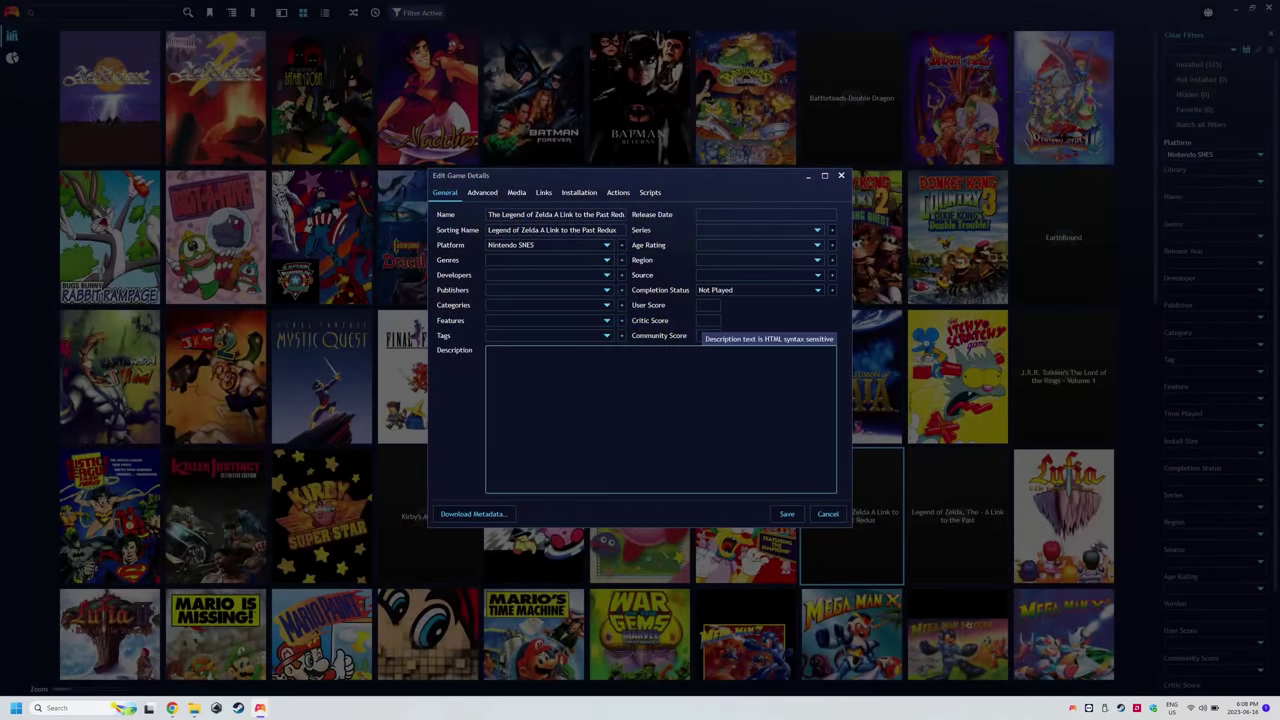
pyautogui.click(519, 195)
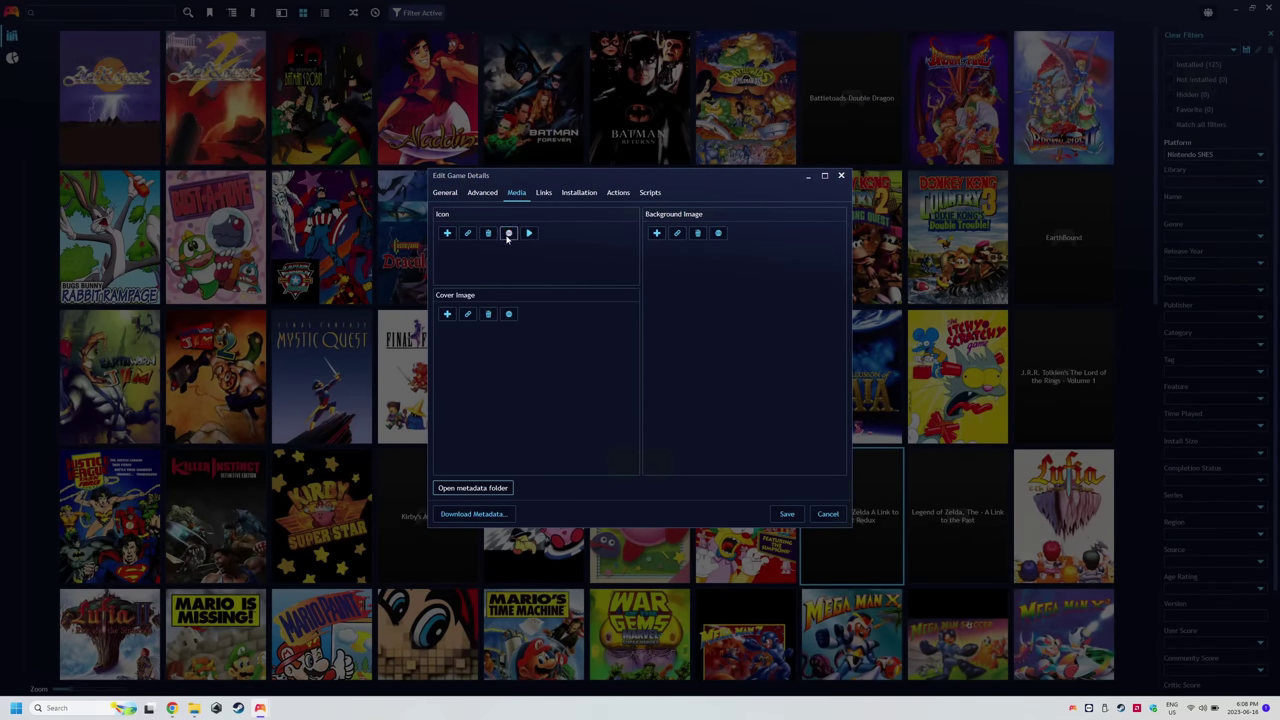
pyautogui.click(508, 233)
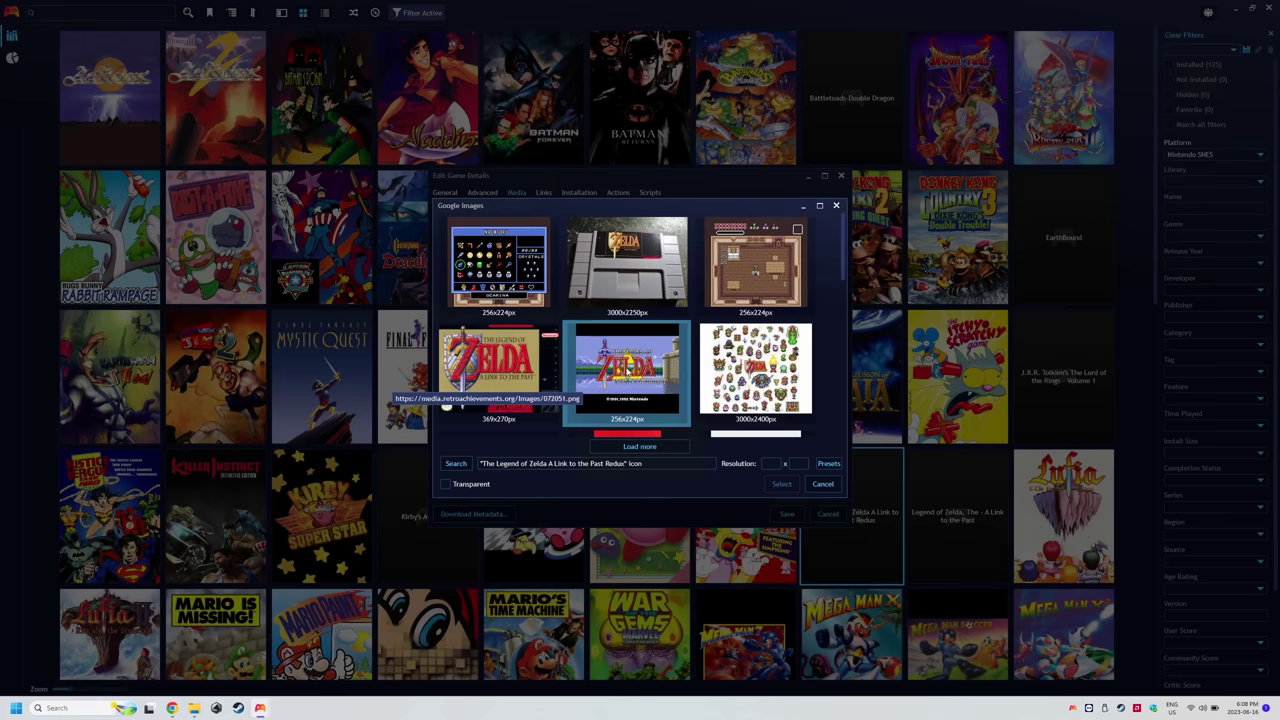
pyautogui.doubleClick(527, 369)
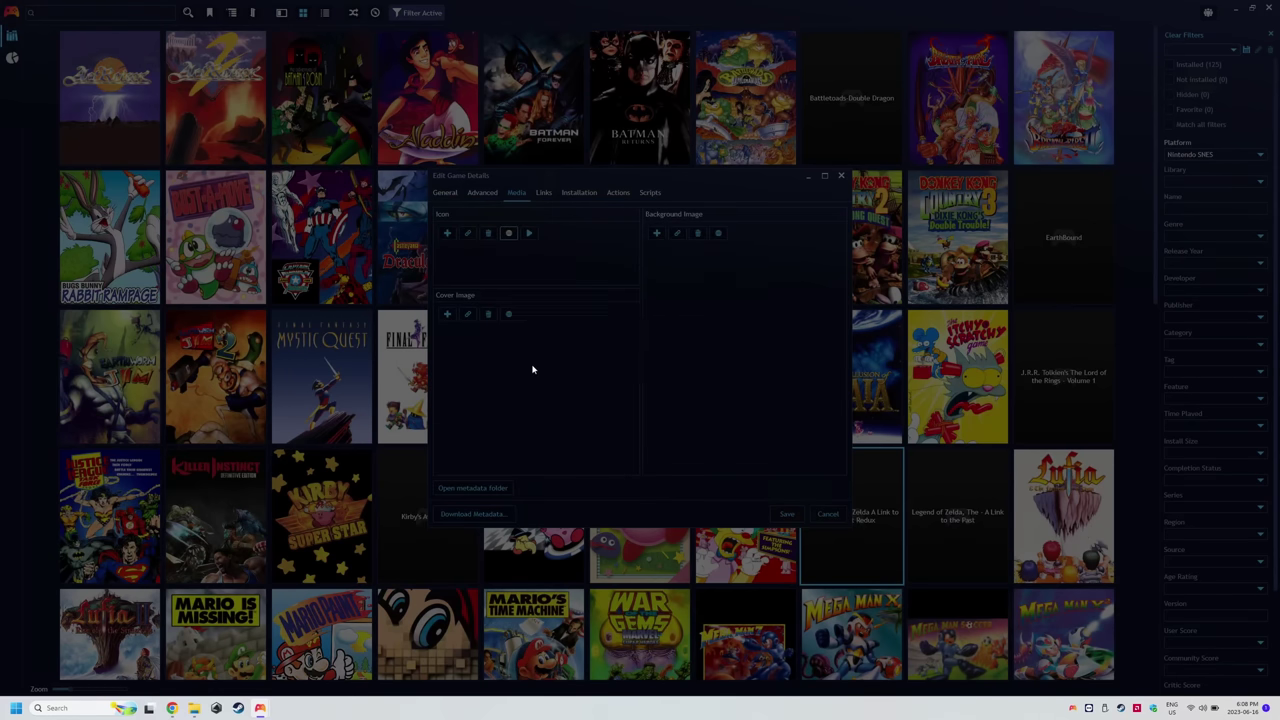
# Step: Set the 1920x1407px web image as the cover and the 690x490px one as the background, and save the game details
pyautogui.click(508, 315)
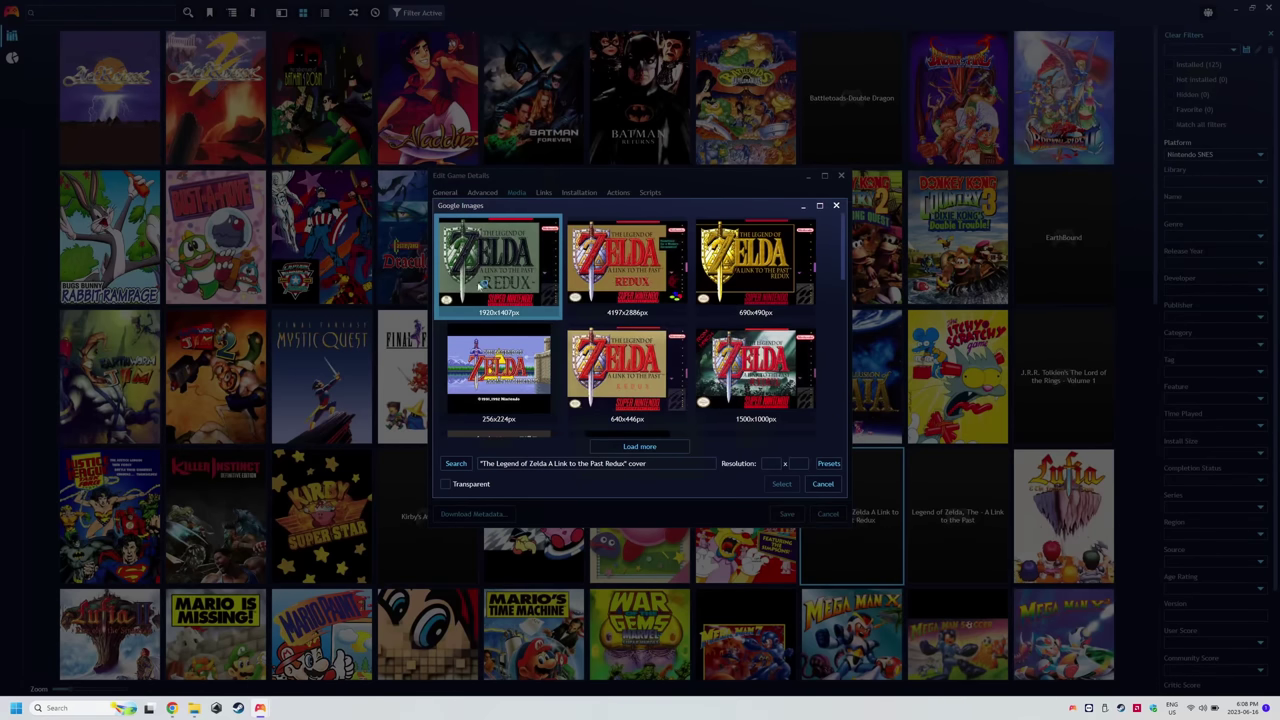
pyautogui.doubleClick(506, 258)
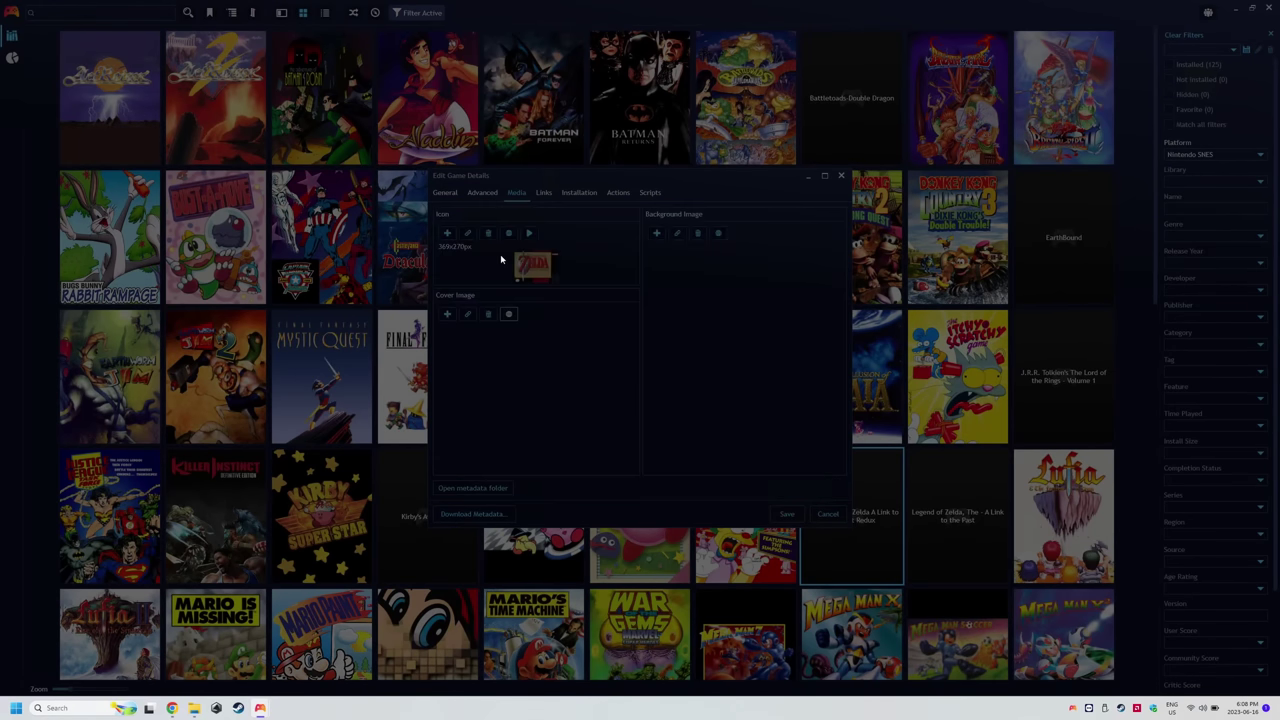
pyautogui.click(719, 234)
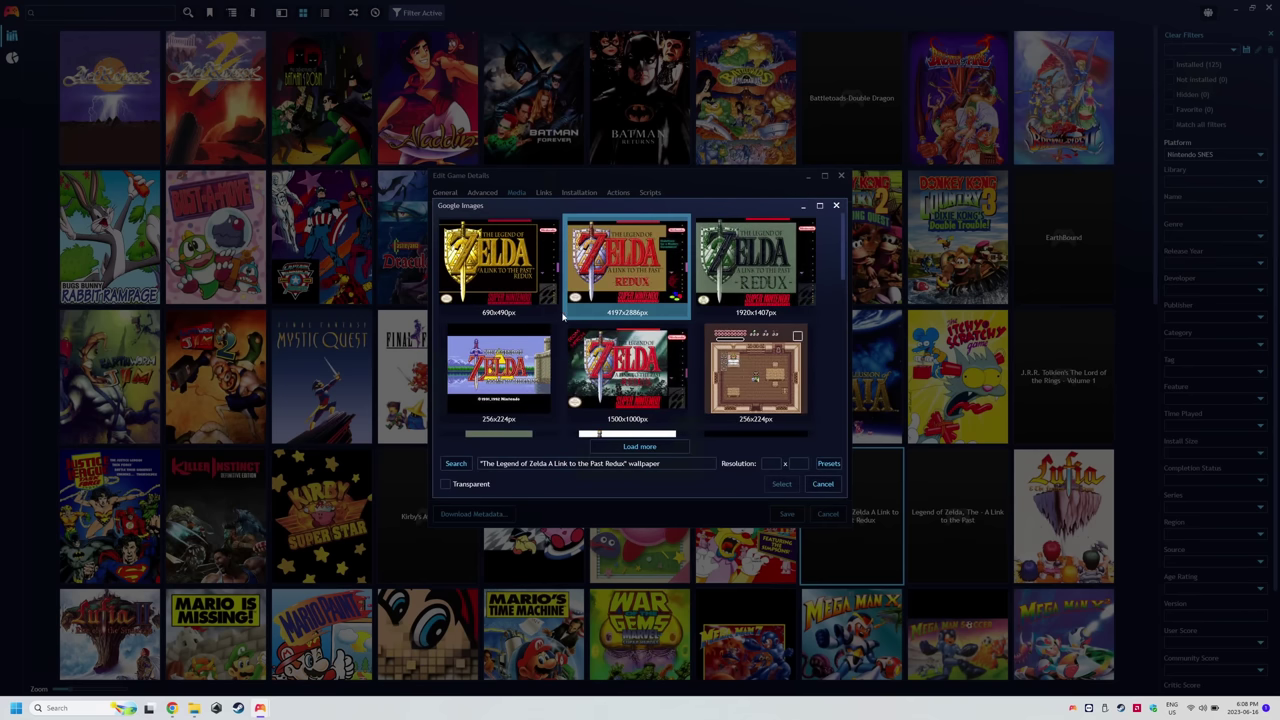
pyautogui.doubleClick(506, 287)
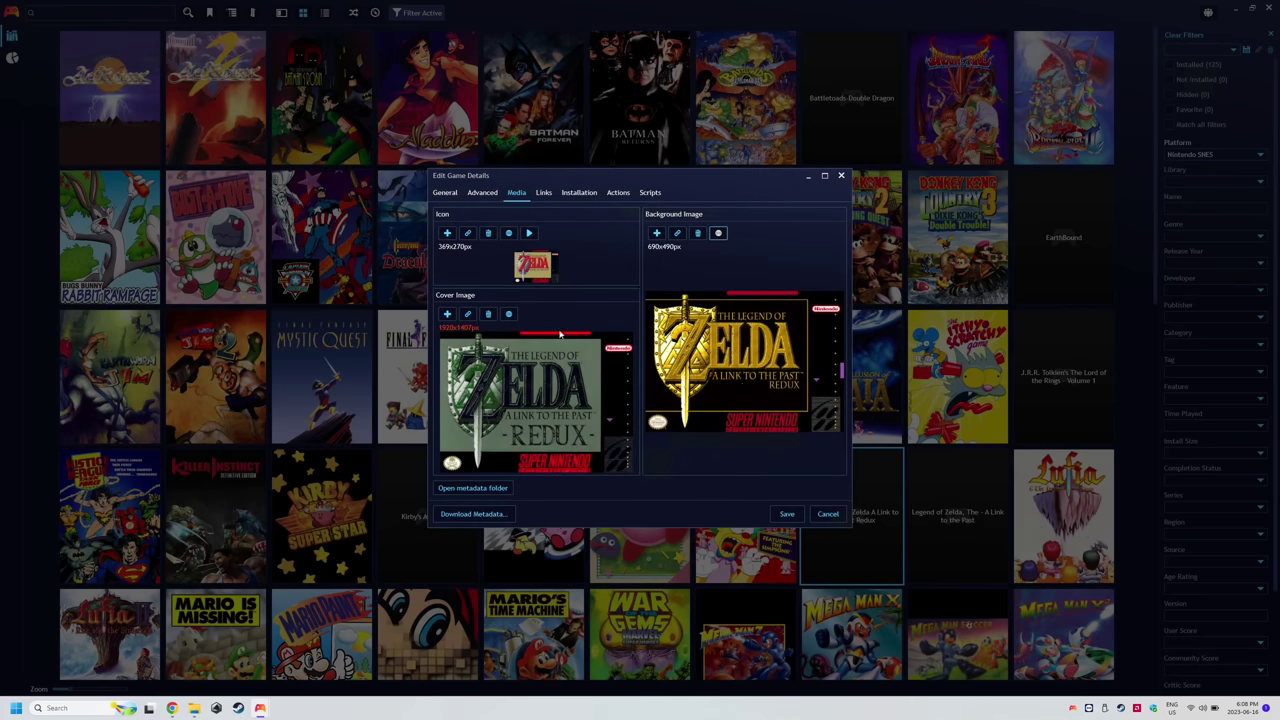
pyautogui.click(787, 514)
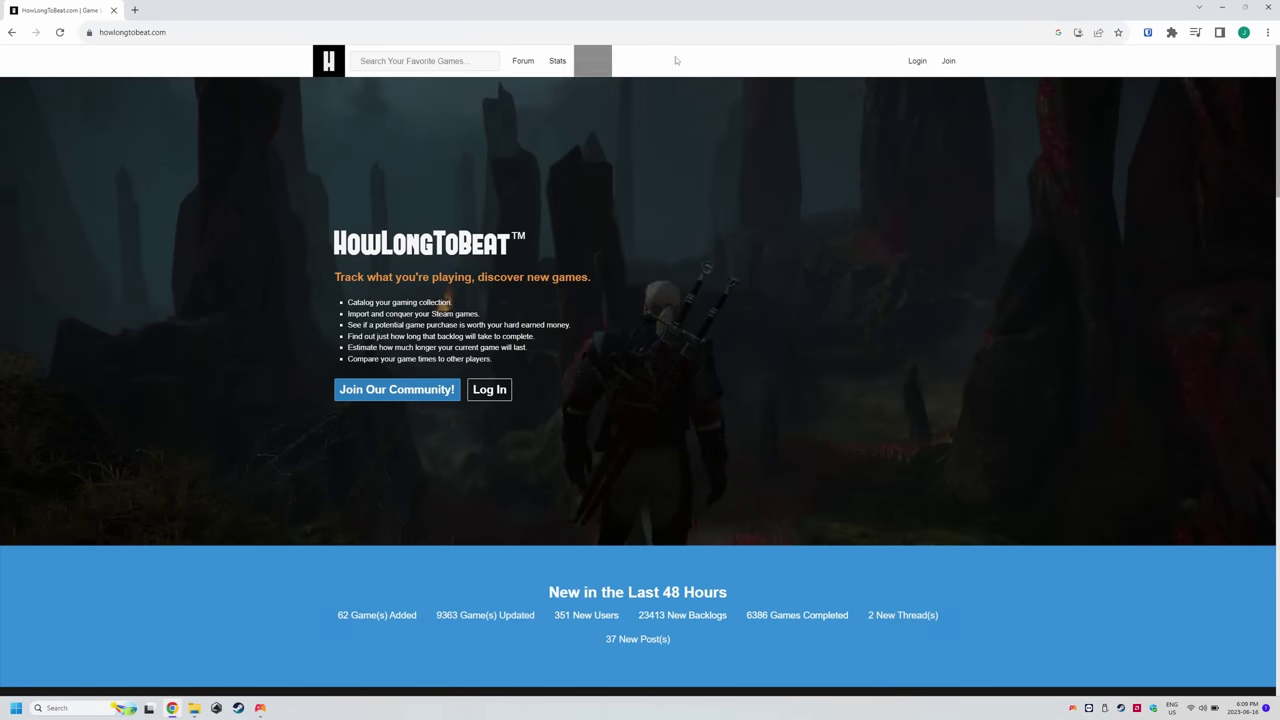
# Step: Look over the popular games' completion times on howlongtobeat.com, and switch back to Playnite
pyautogui.scroll(-5, 603, 344)
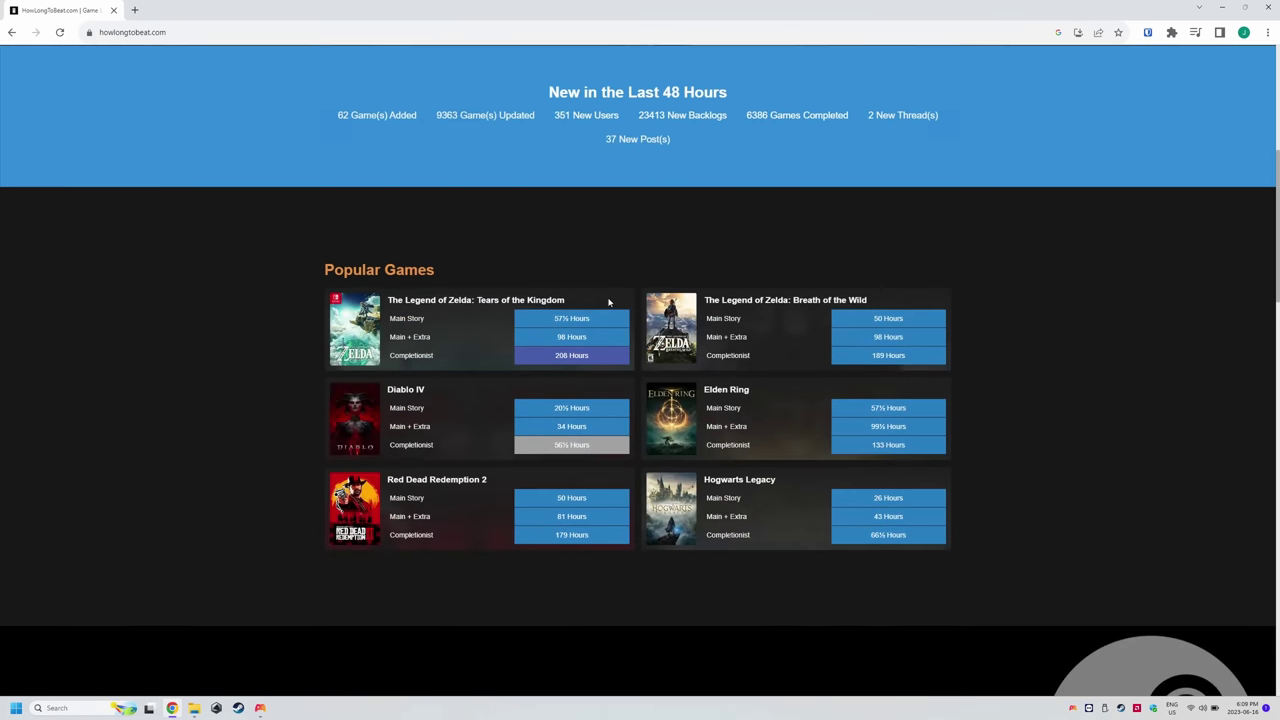
pyautogui.scroll(-1, 283, 249)
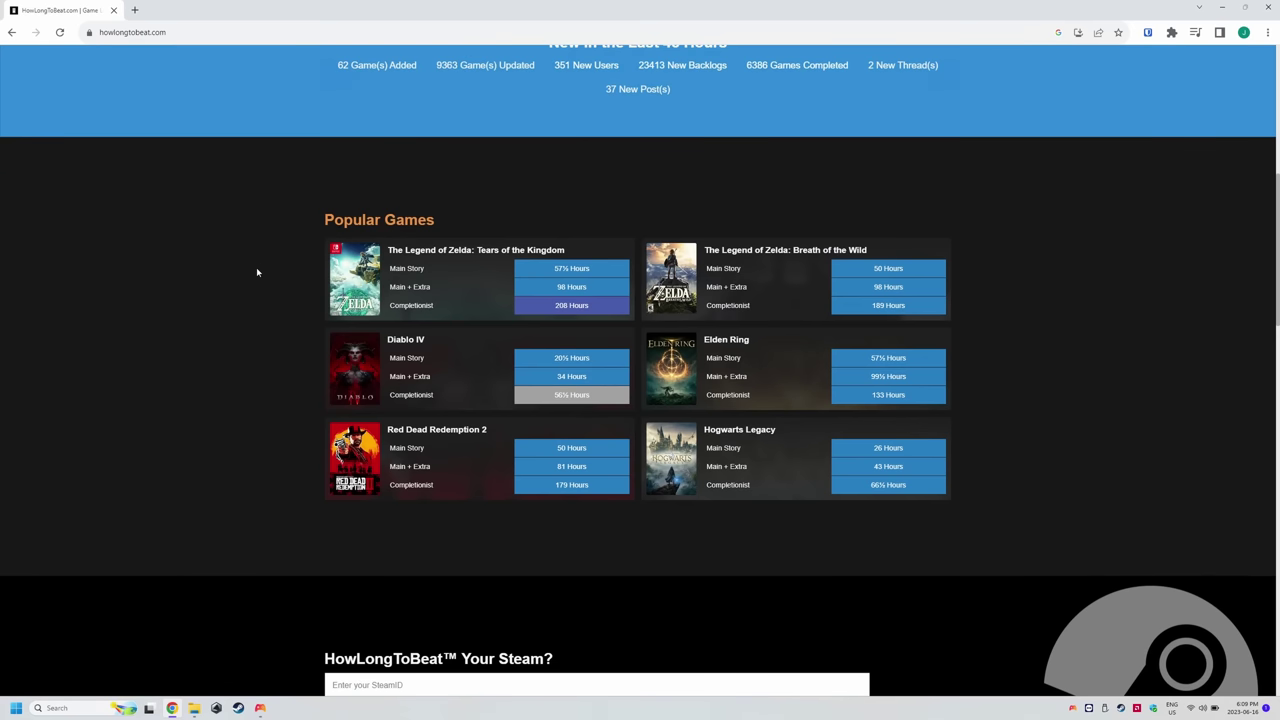
pyautogui.click(260, 708)
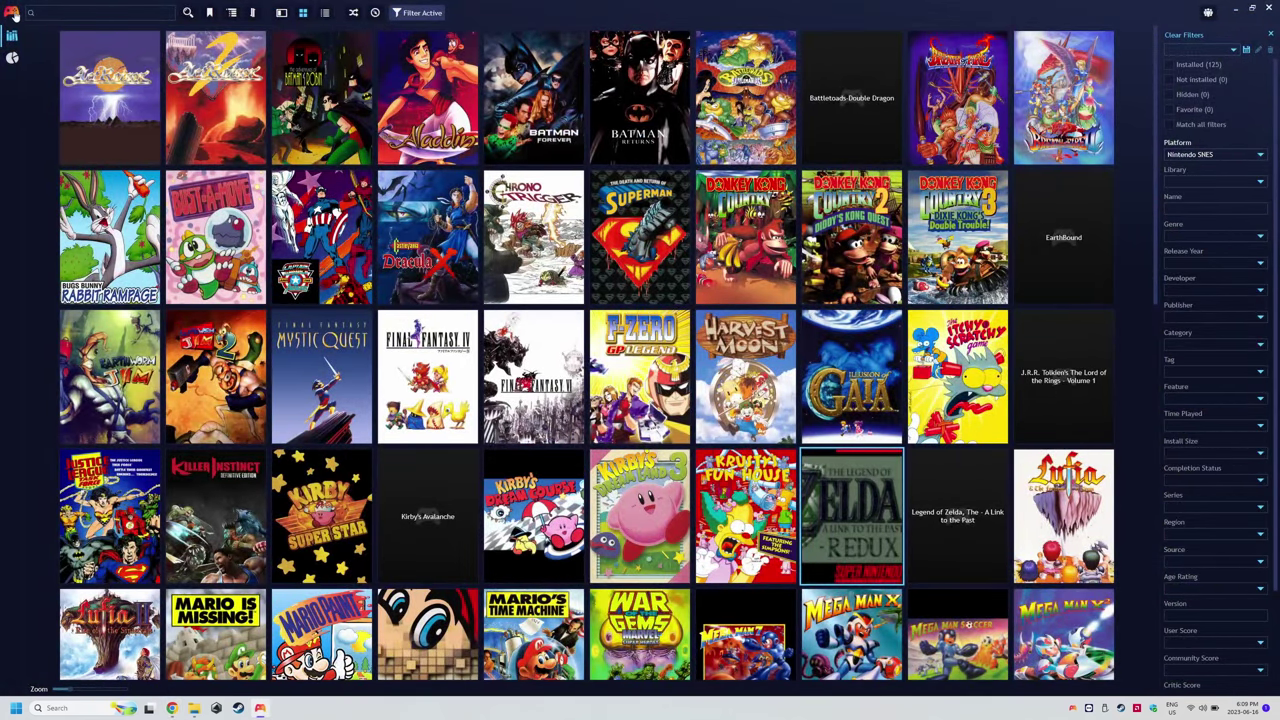
# Step: Install the HowLongToBeat generic add-on, save the add-on changes, and restart Playnite to apply them
pyautogui.click(13, 14)
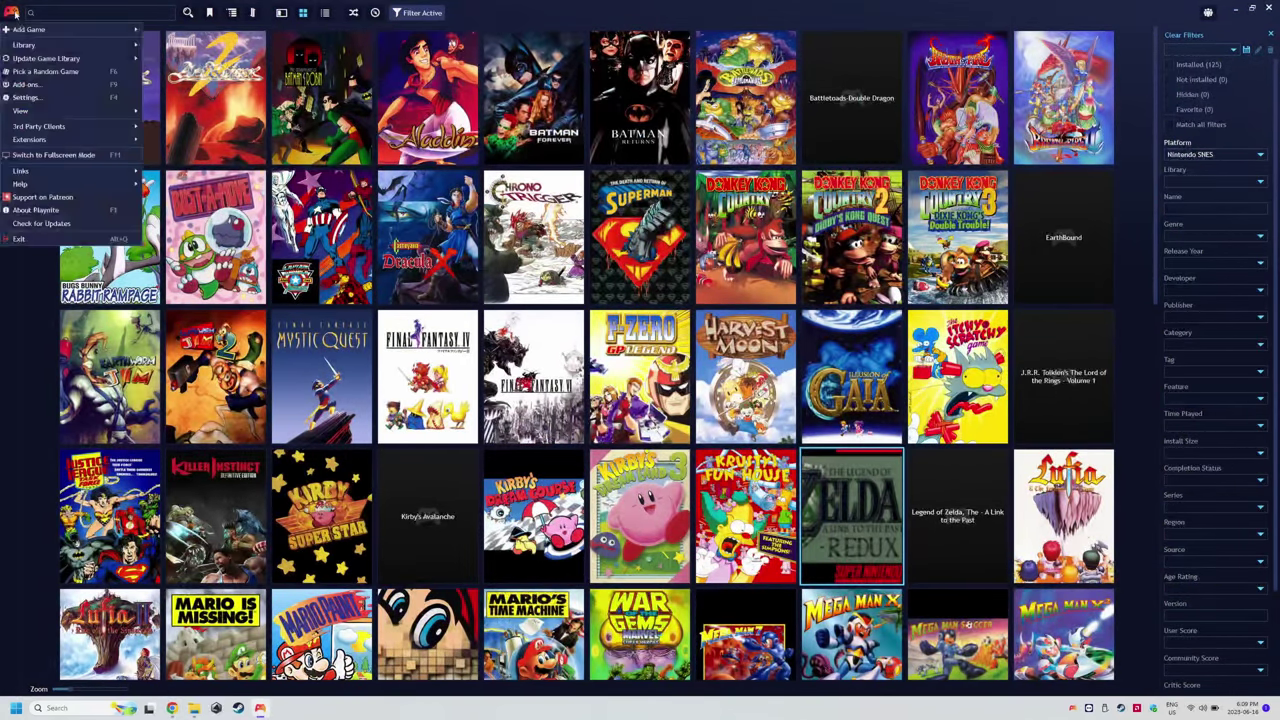
pyautogui.click(33, 86)
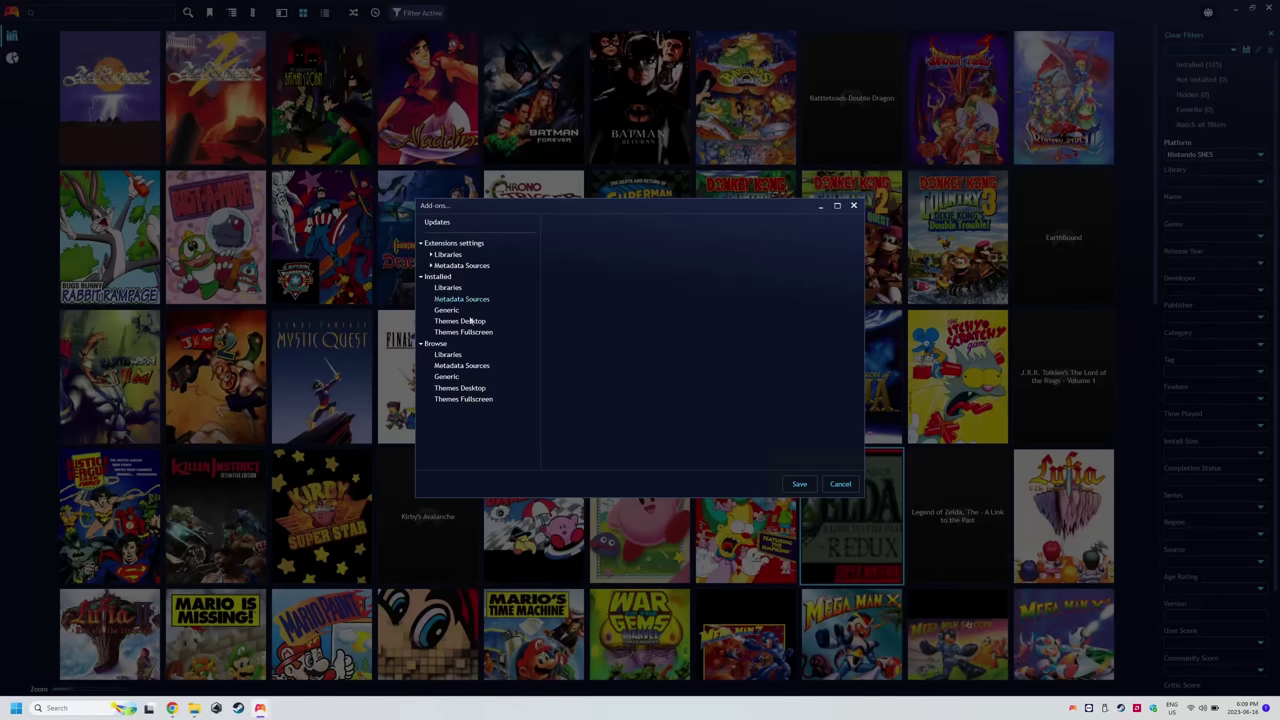
pyautogui.click(459, 381)
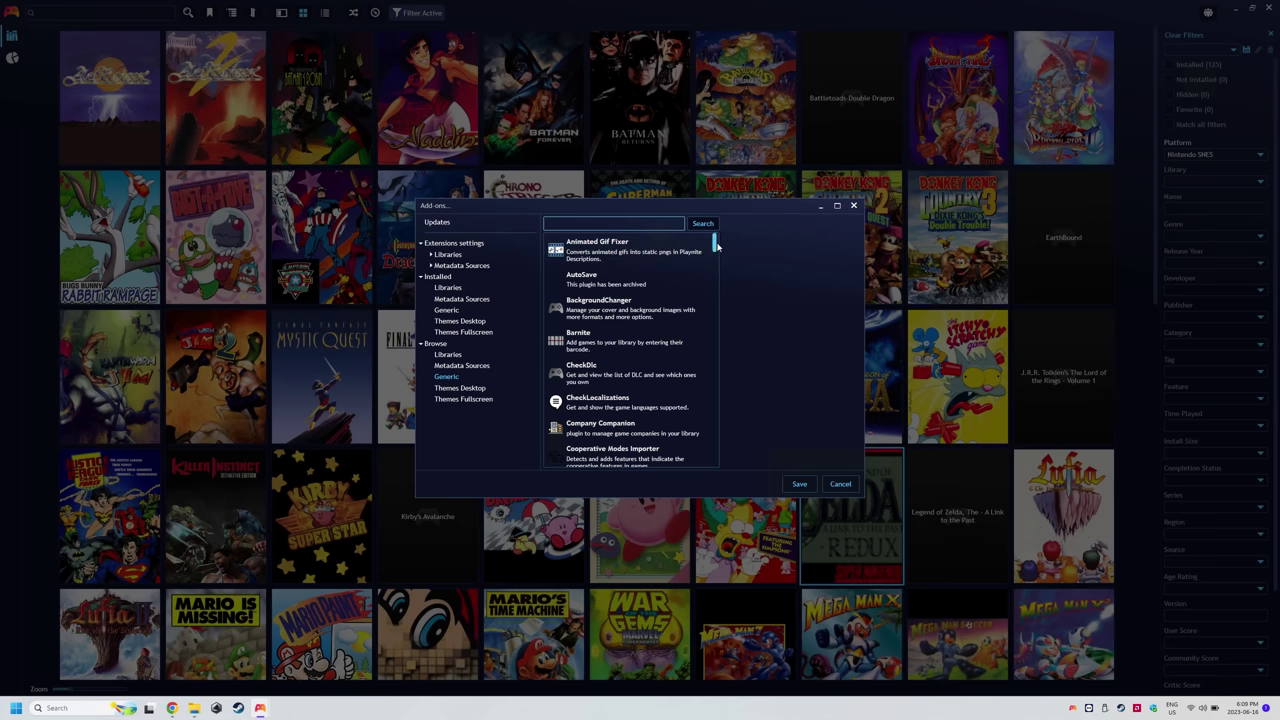
pyautogui.moveTo(715, 245); pyautogui.dragTo(726, 318)
pyautogui.click(603, 298)
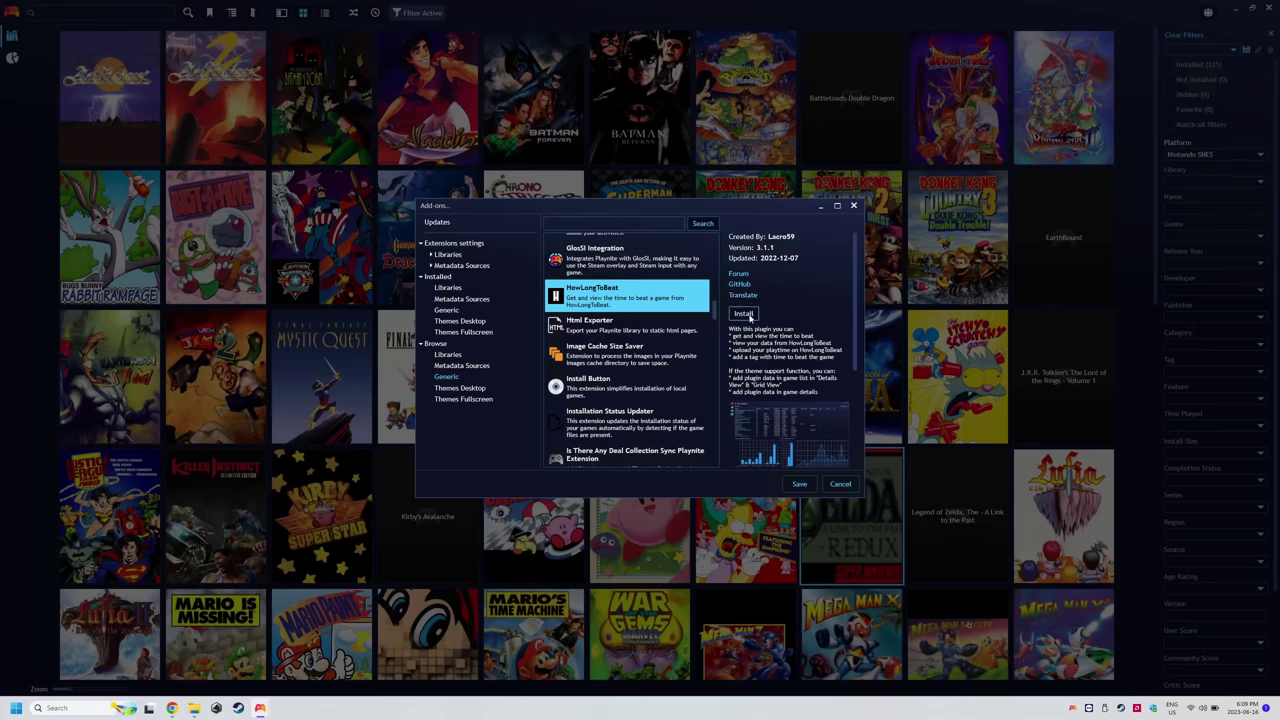
pyautogui.click(745, 314)
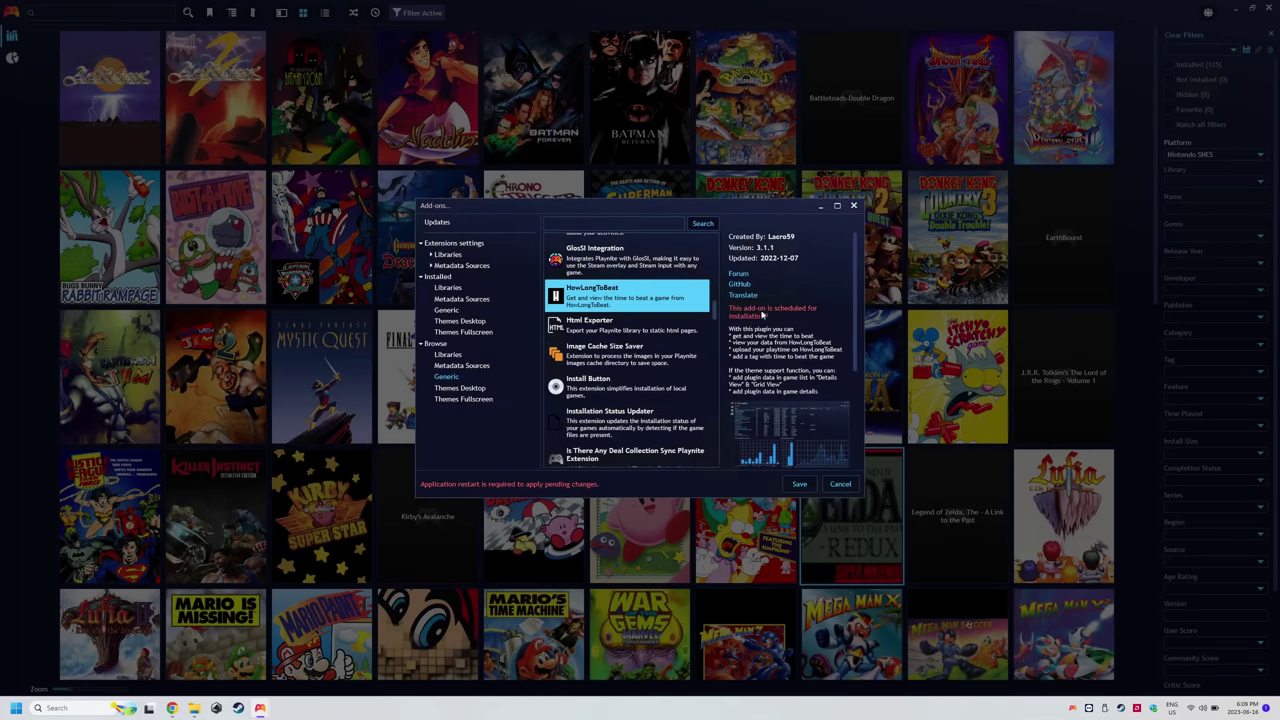
pyautogui.click(798, 484)
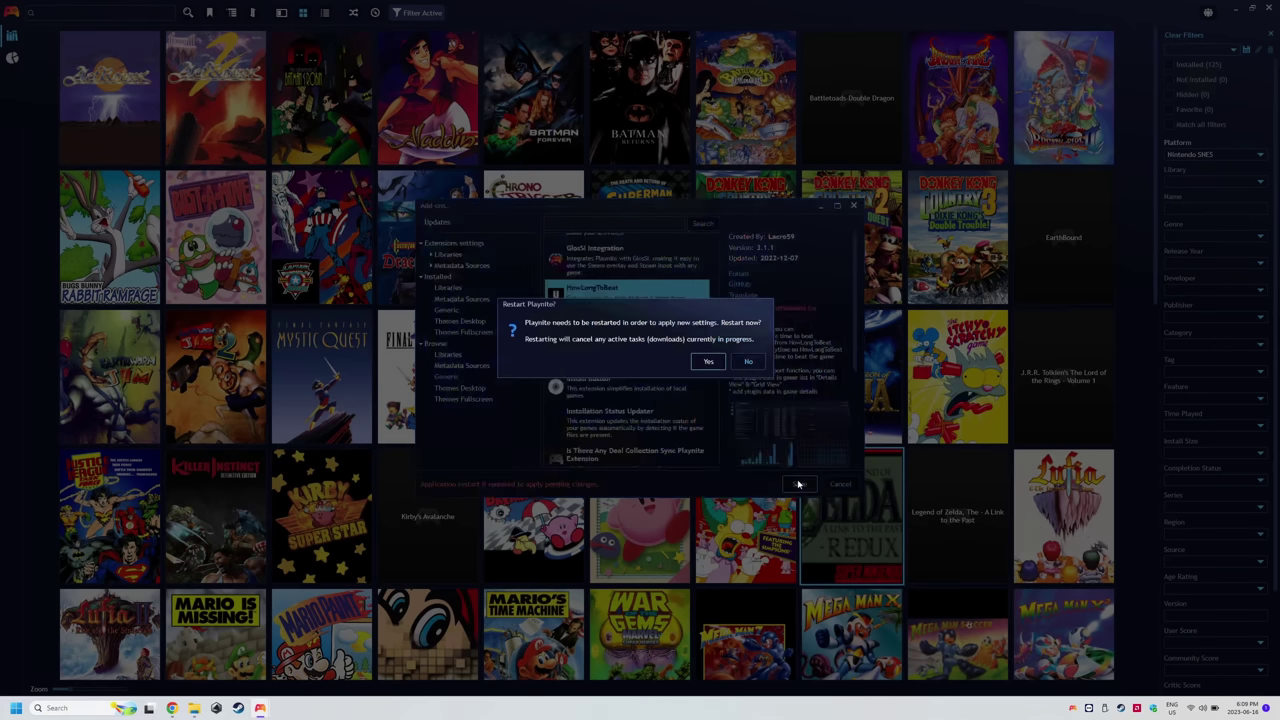
pyautogui.click(718, 364)
# Step: Download the HowLongToBeat plugin data for all games, limited to those with missing data
pyautogui.click(12, 12)
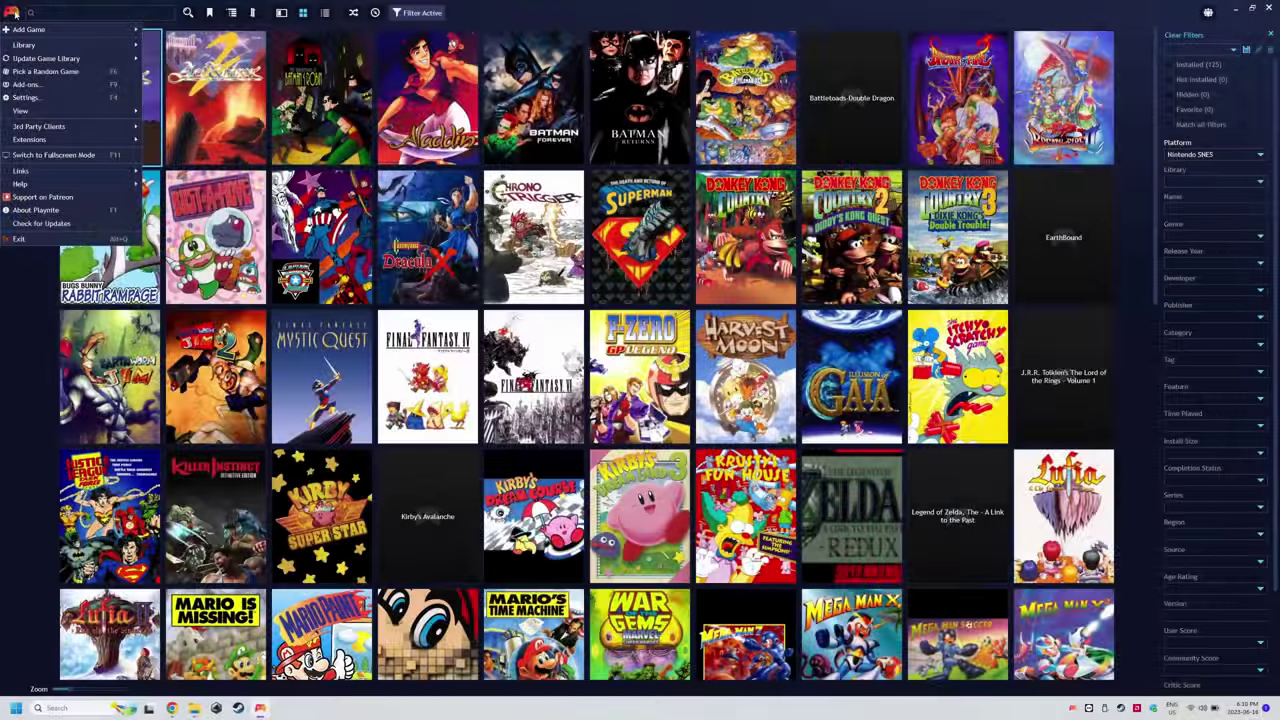
pyautogui.moveTo(75, 145)
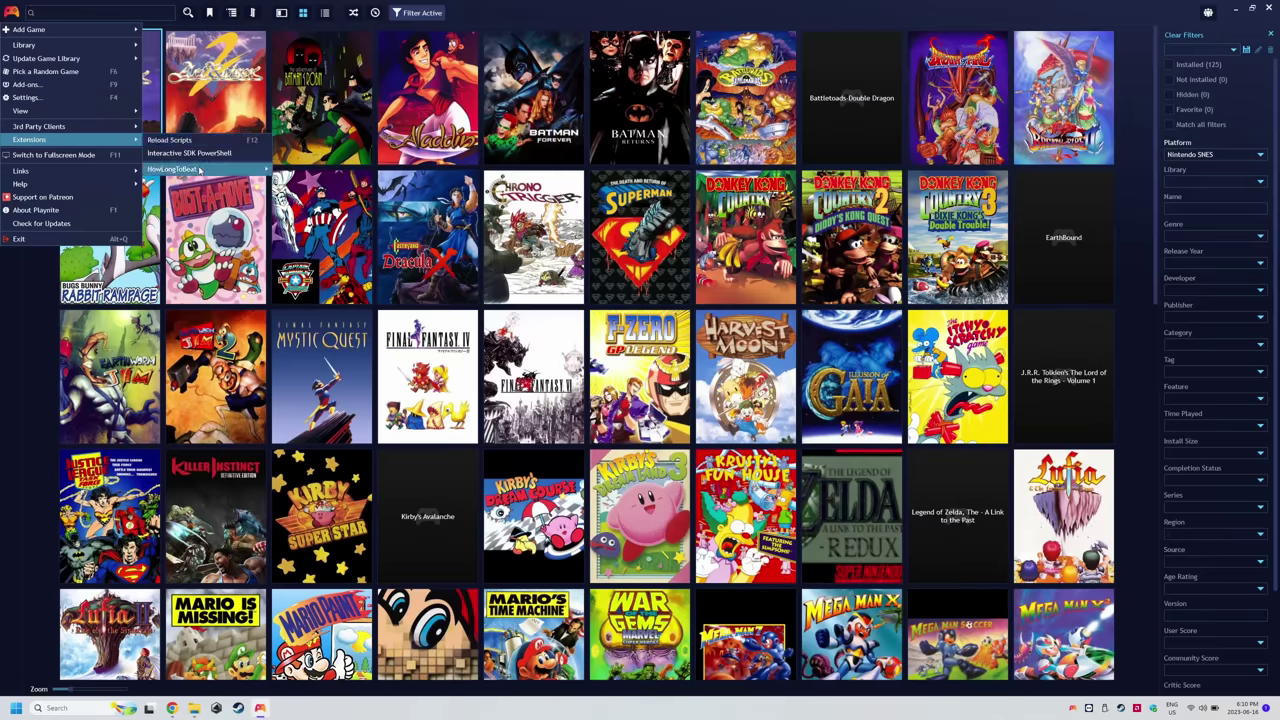
pyautogui.moveTo(199, 170)
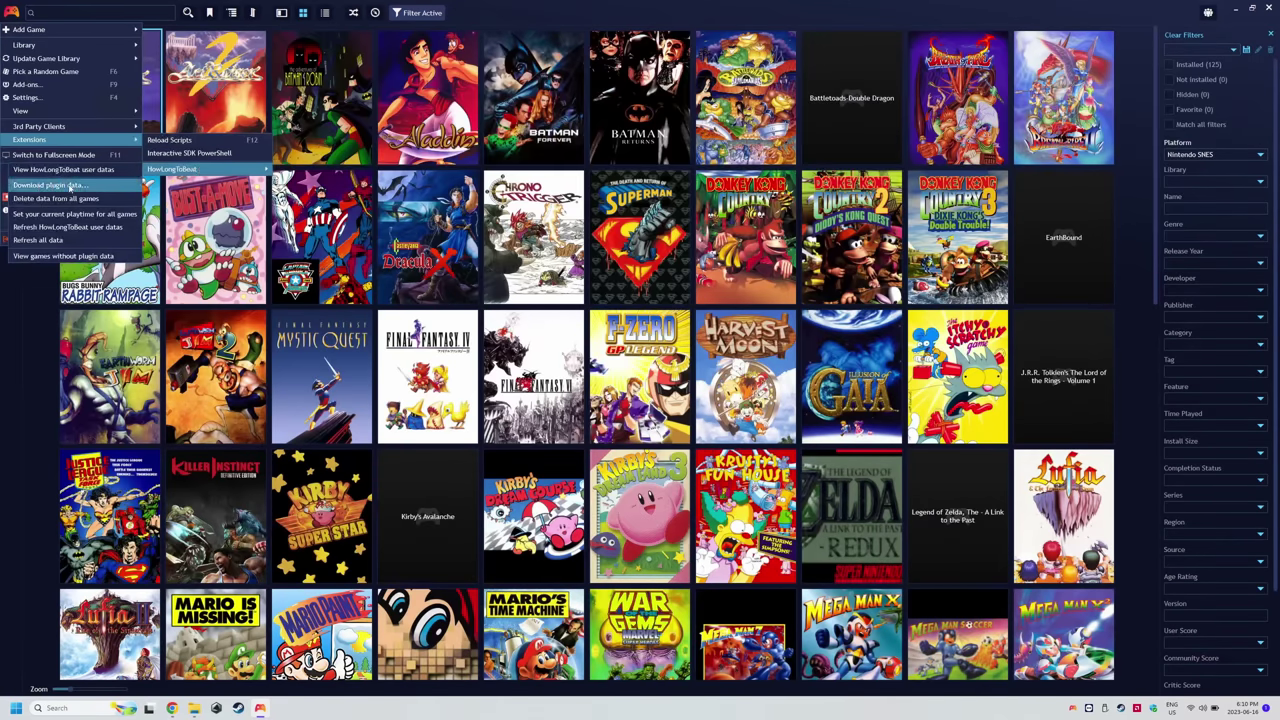
pyautogui.click(70, 186)
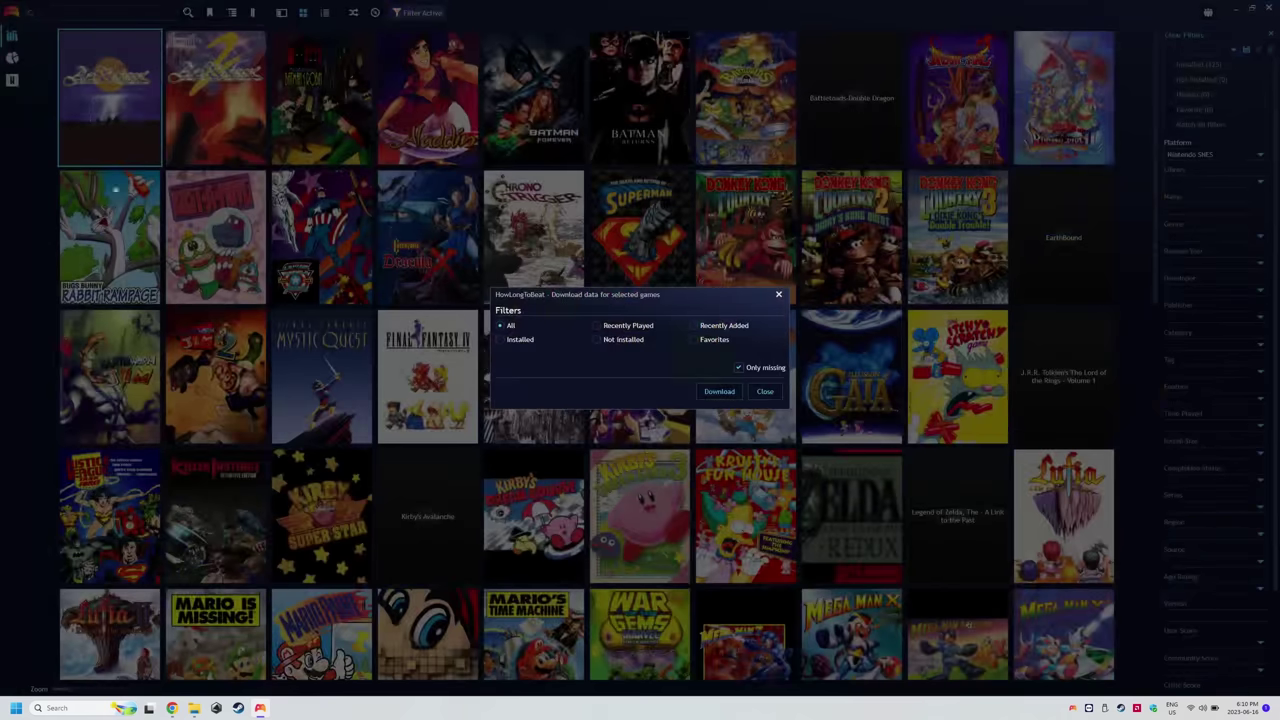
pyautogui.click(719, 392)
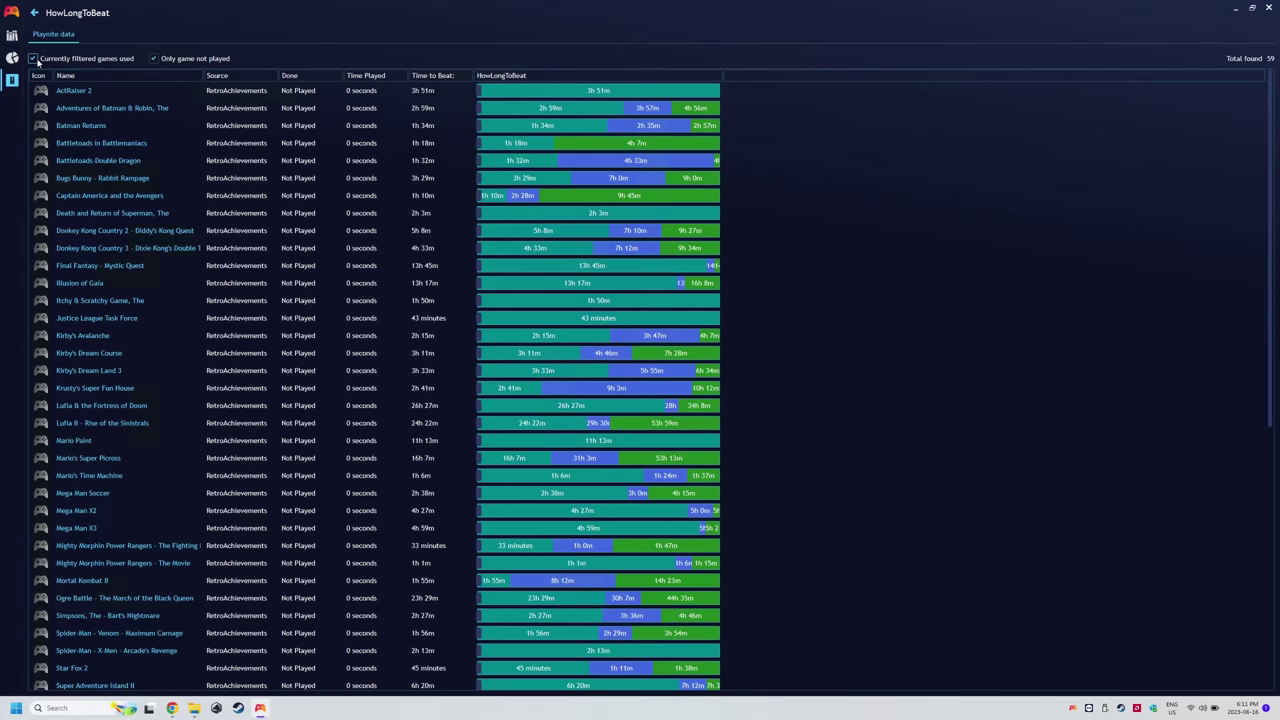
# Step: Turn off the currently-filtered and not-played limits in the HowLongToBeat view and review the completion times of all listed games
pyautogui.click(155, 59)
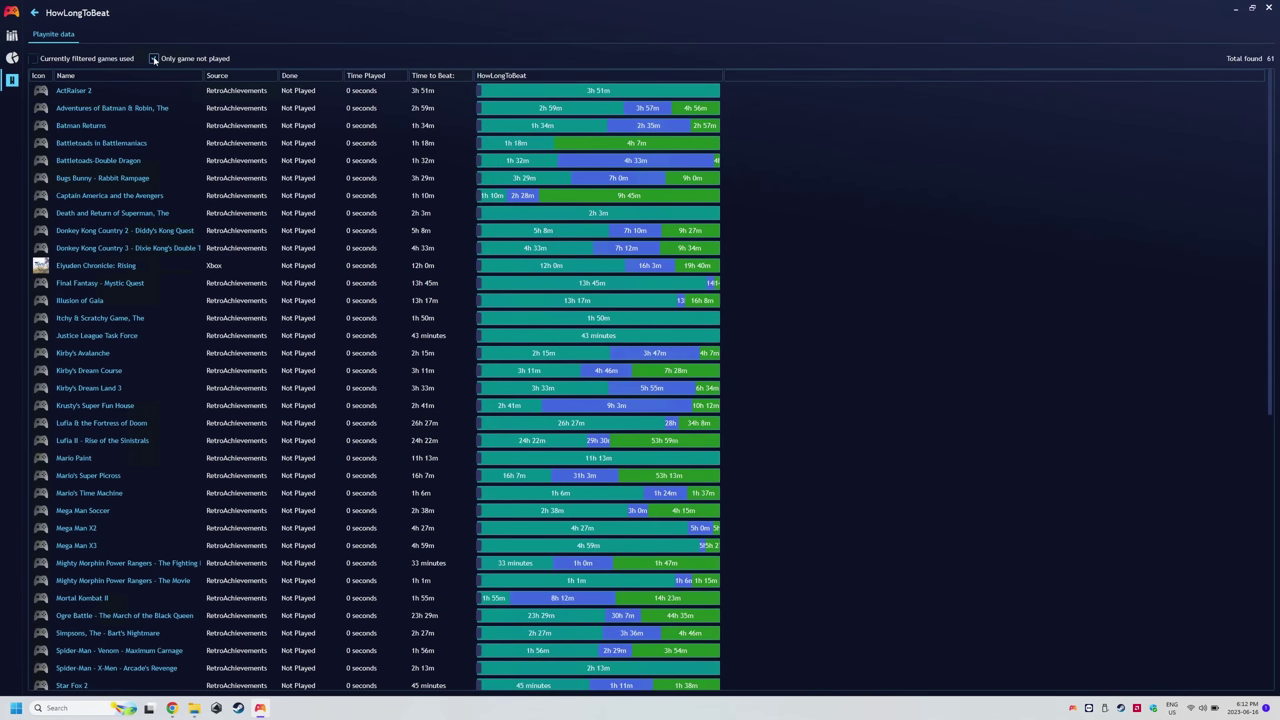
pyautogui.click(155, 59)
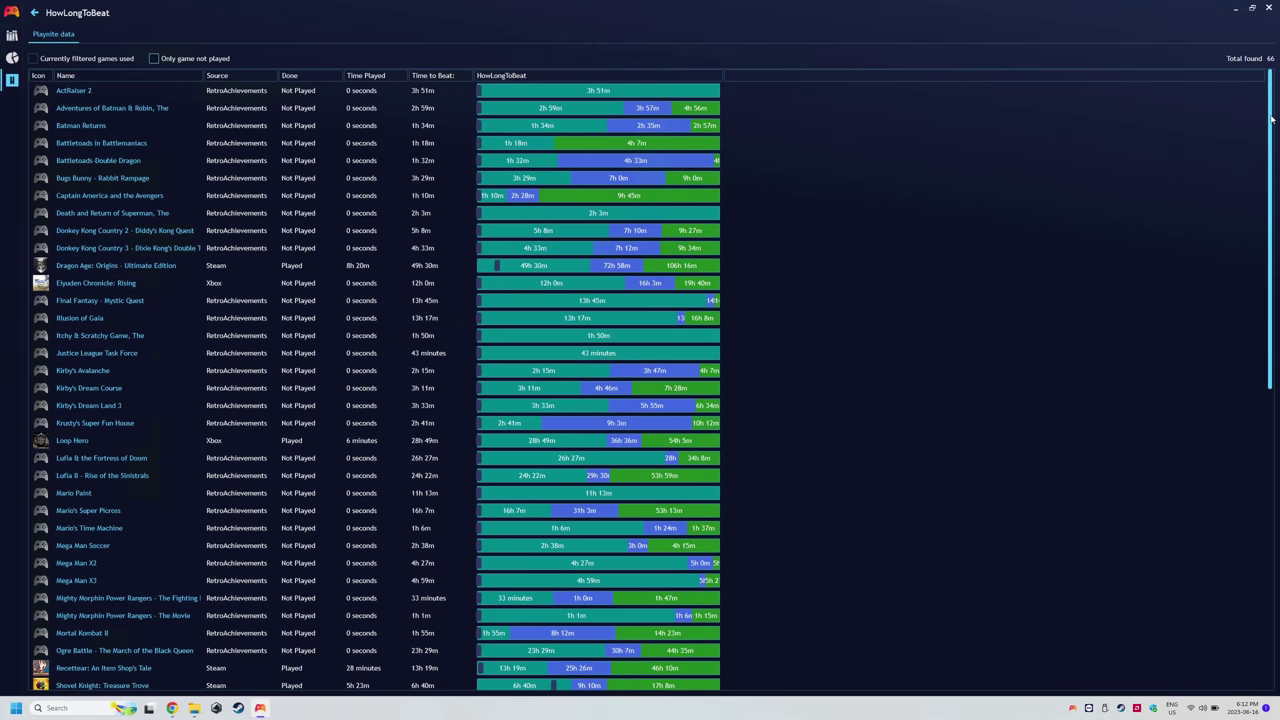
pyautogui.scroll(-1, 1276, 163)
pyautogui.moveTo(1276, 163); pyautogui.dragTo(1276, 80)
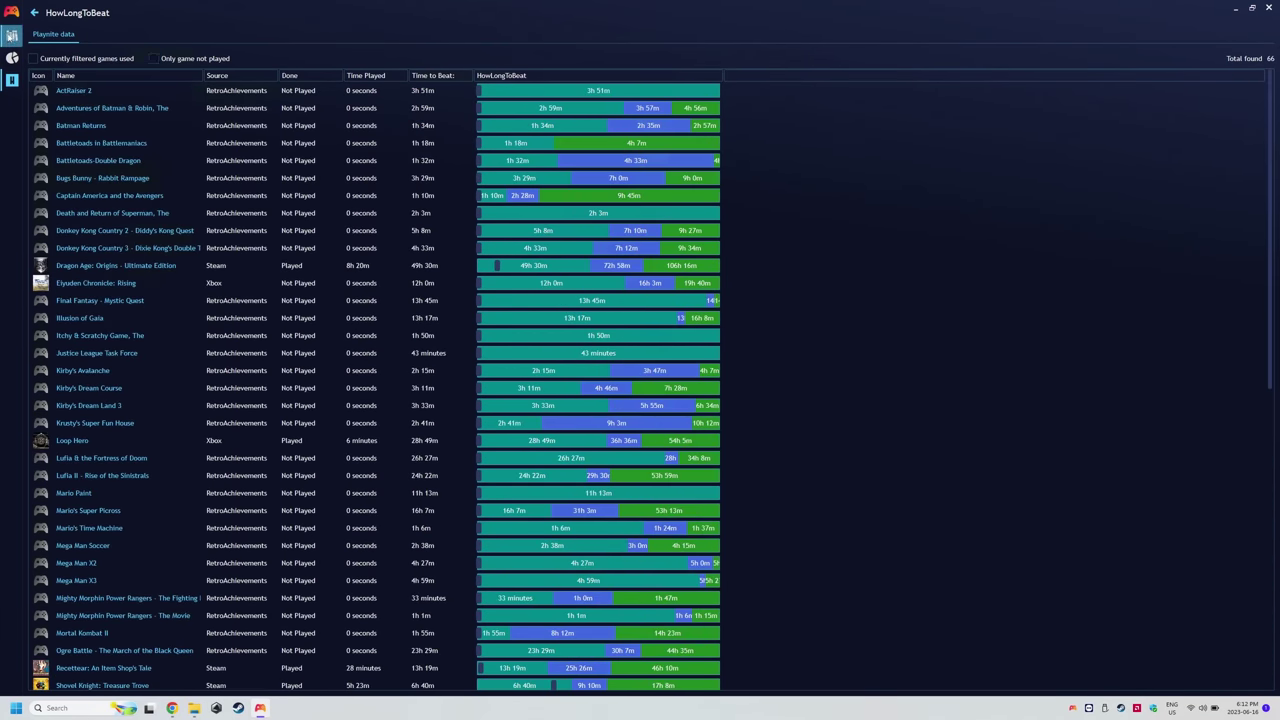
# Step: Return to the library and assign the HowLongToBeat entry "Yoshi's Cookie" to the Yoshi's Cookie game, closing its completion-time window
pyautogui.click(11, 35)
pyautogui.scroll(-10, 520, 193)
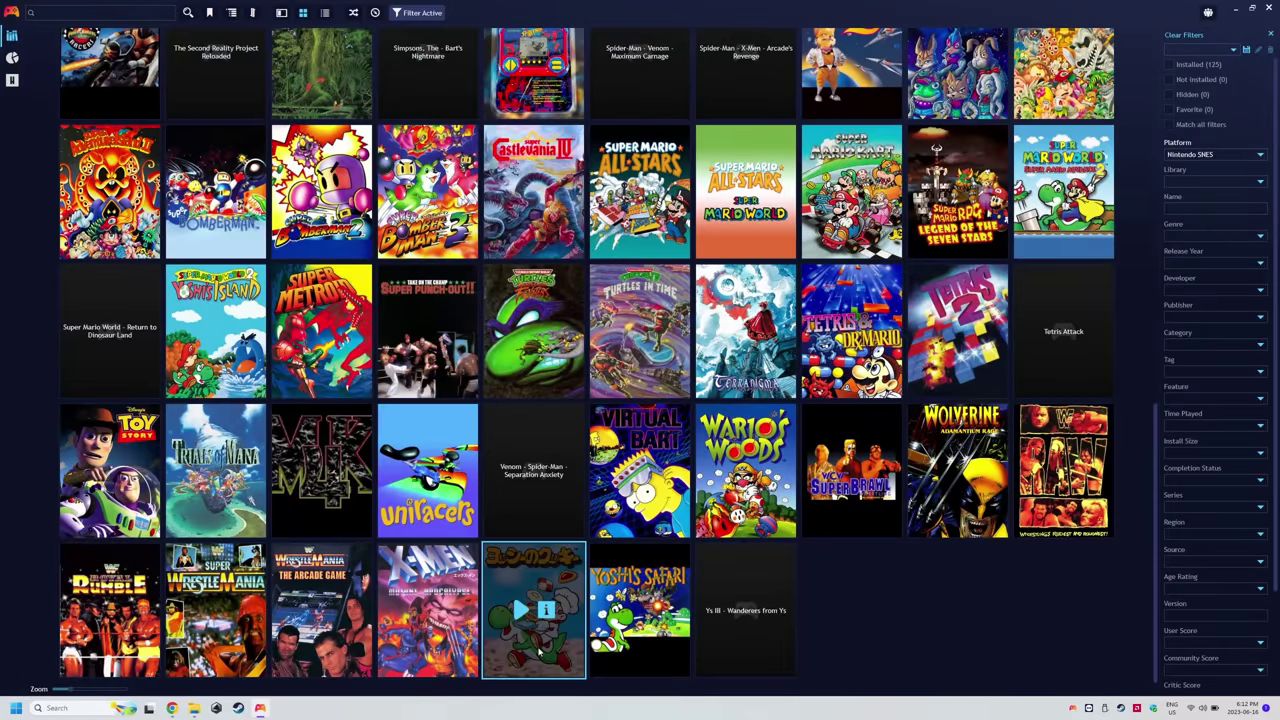
pyautogui.rightClick(538, 651)
pyautogui.moveTo(456, 610)
pyautogui.click(330, 609)
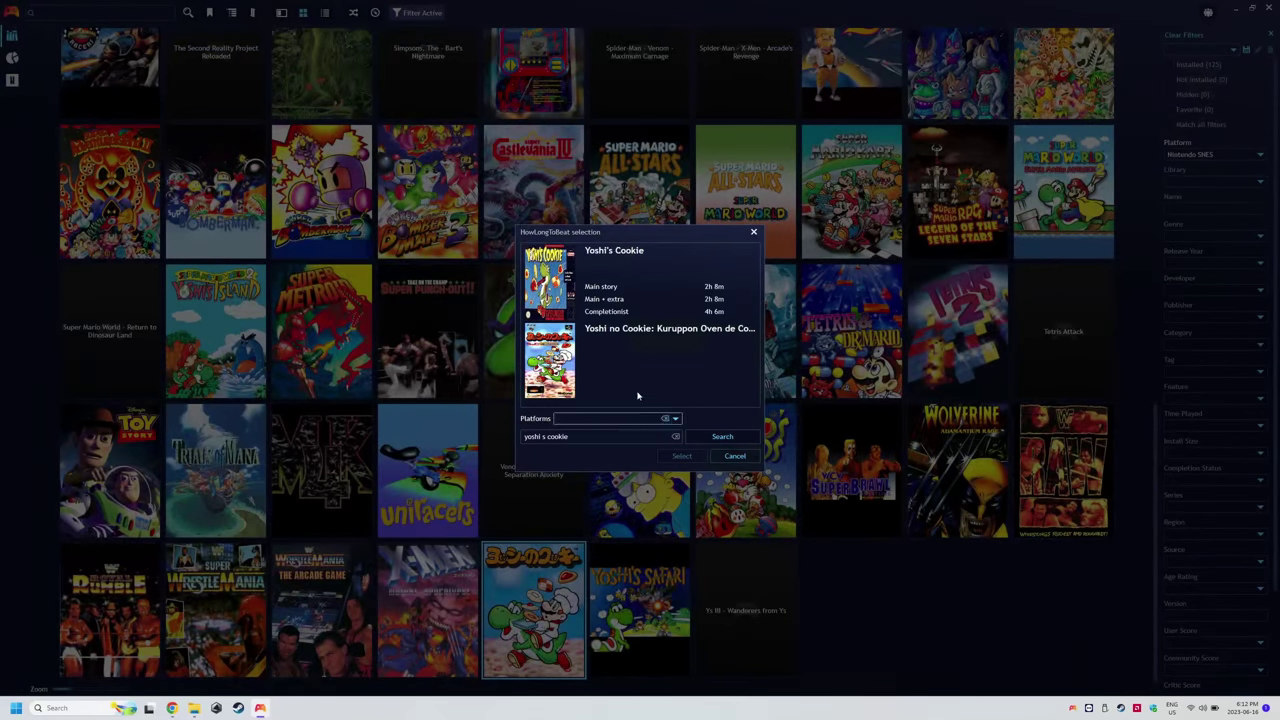
pyautogui.click(622, 274)
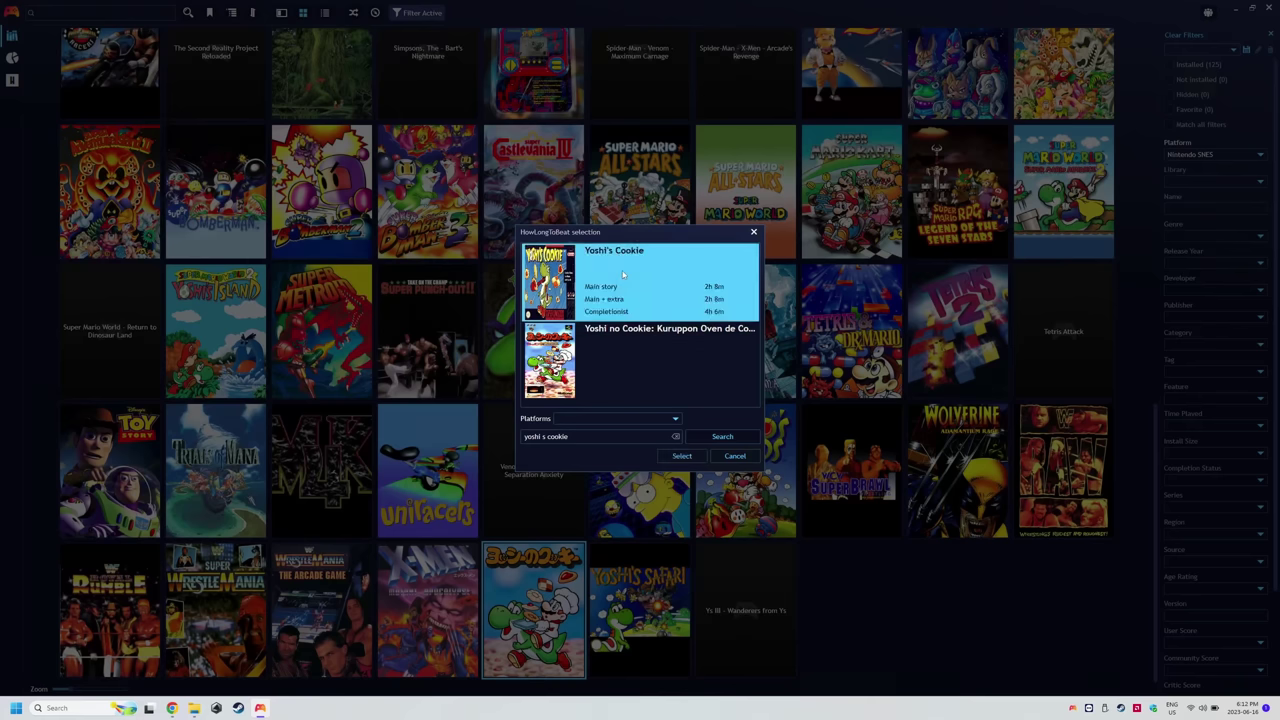
pyautogui.click(683, 457)
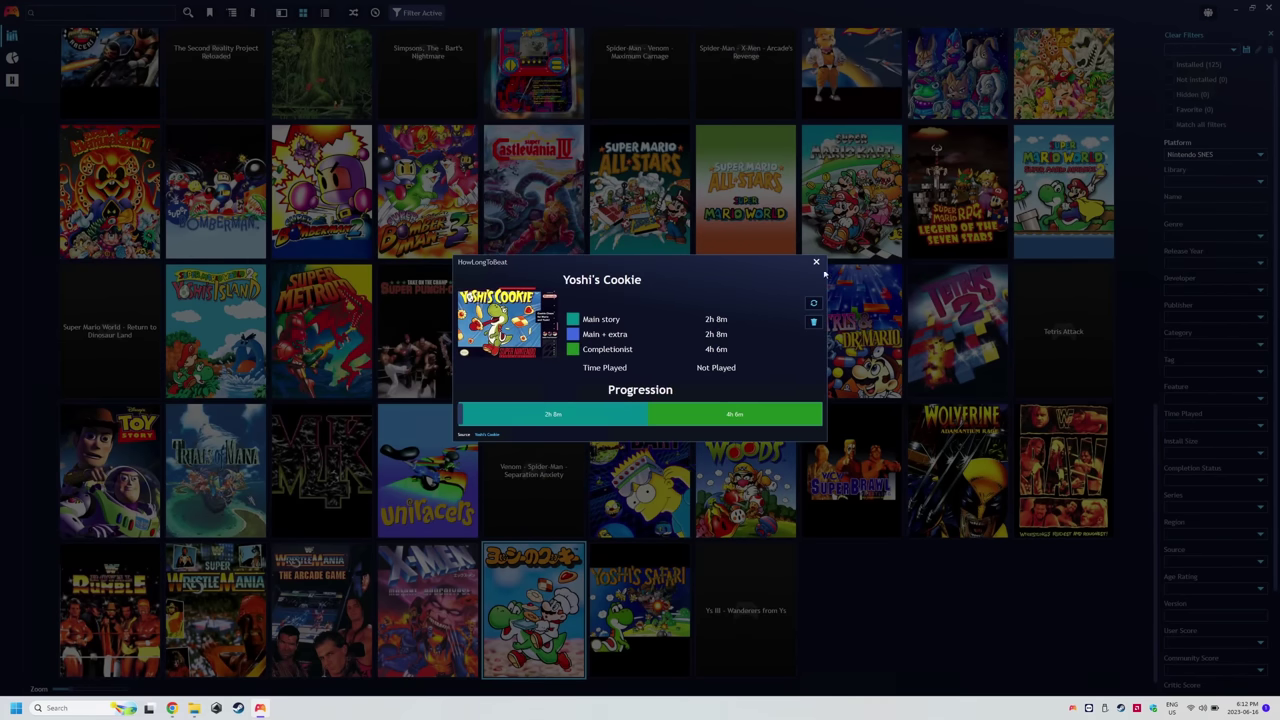
pyautogui.click(818, 263)
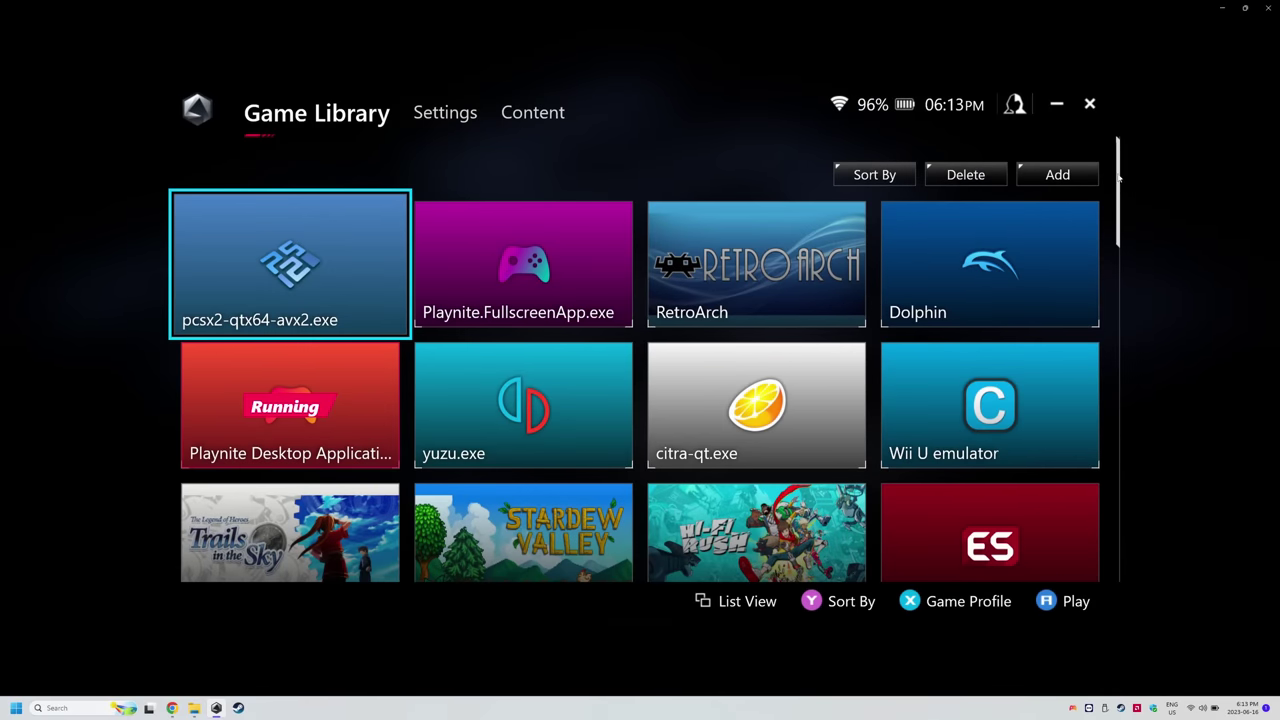
# Step: Apply the Gamepad Mode template to the key mapping in the pcsx2-qtx64-avx2.exe game profile
pyautogui.moveTo(1118, 177)
pyautogui.mouseDown()
pyautogui.moveTo(1122, 428)
pyautogui.moveTo(1140, 535)
pyautogui.moveTo(1154, 301)
pyautogui.moveTo(1137, 165)
pyautogui.mouseUp()
pyautogui.doubleClick(342, 238)
pyautogui.click(949, 605)
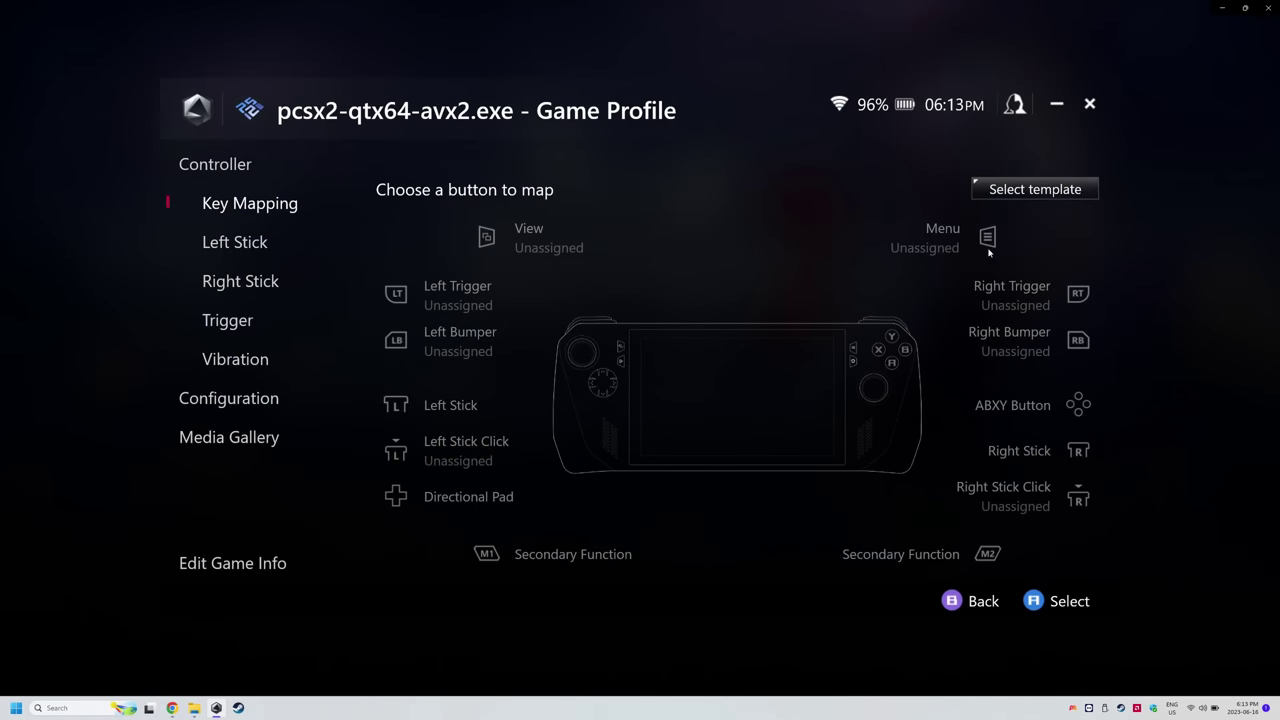
pyautogui.click(1010, 192)
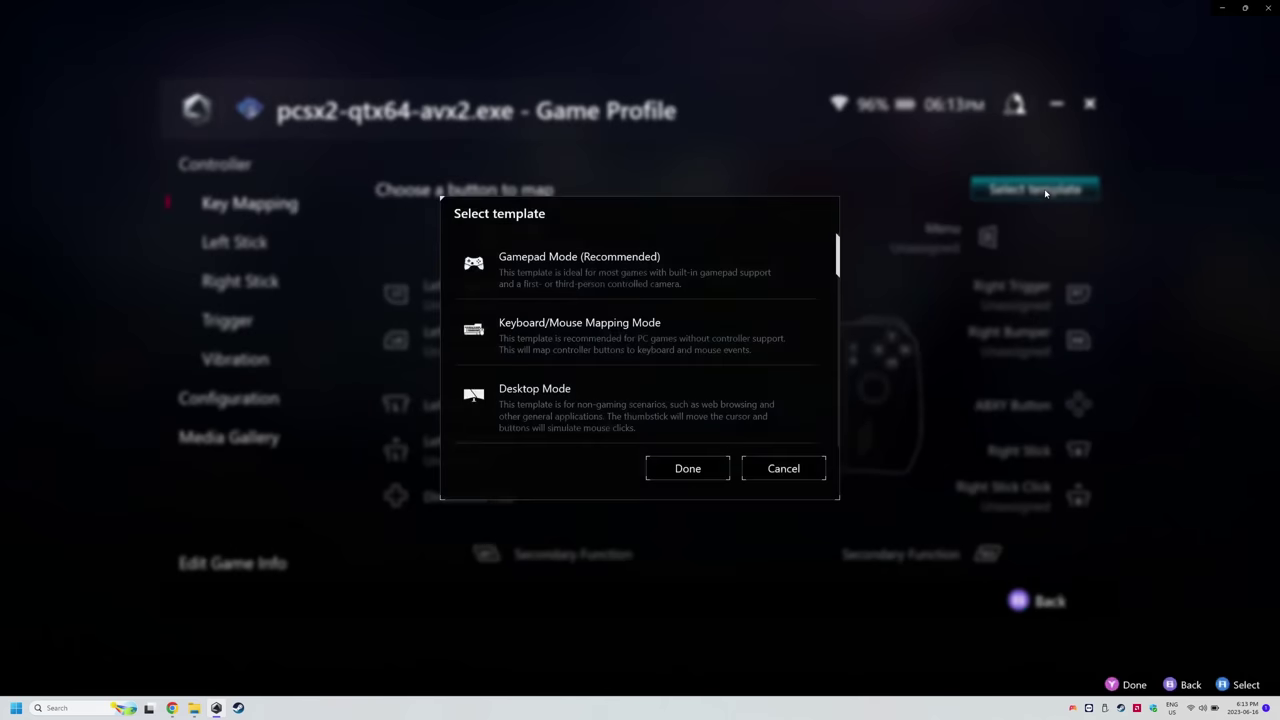
pyautogui.click(587, 270)
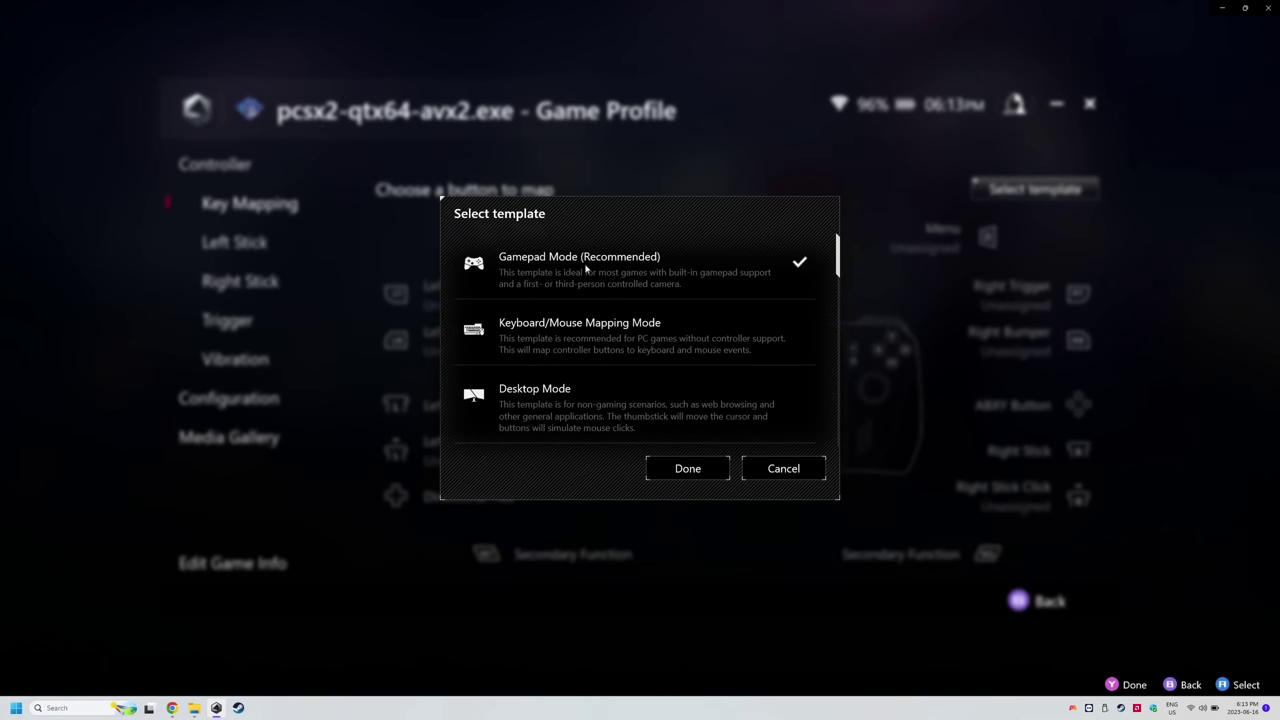
pyautogui.click(687, 468)
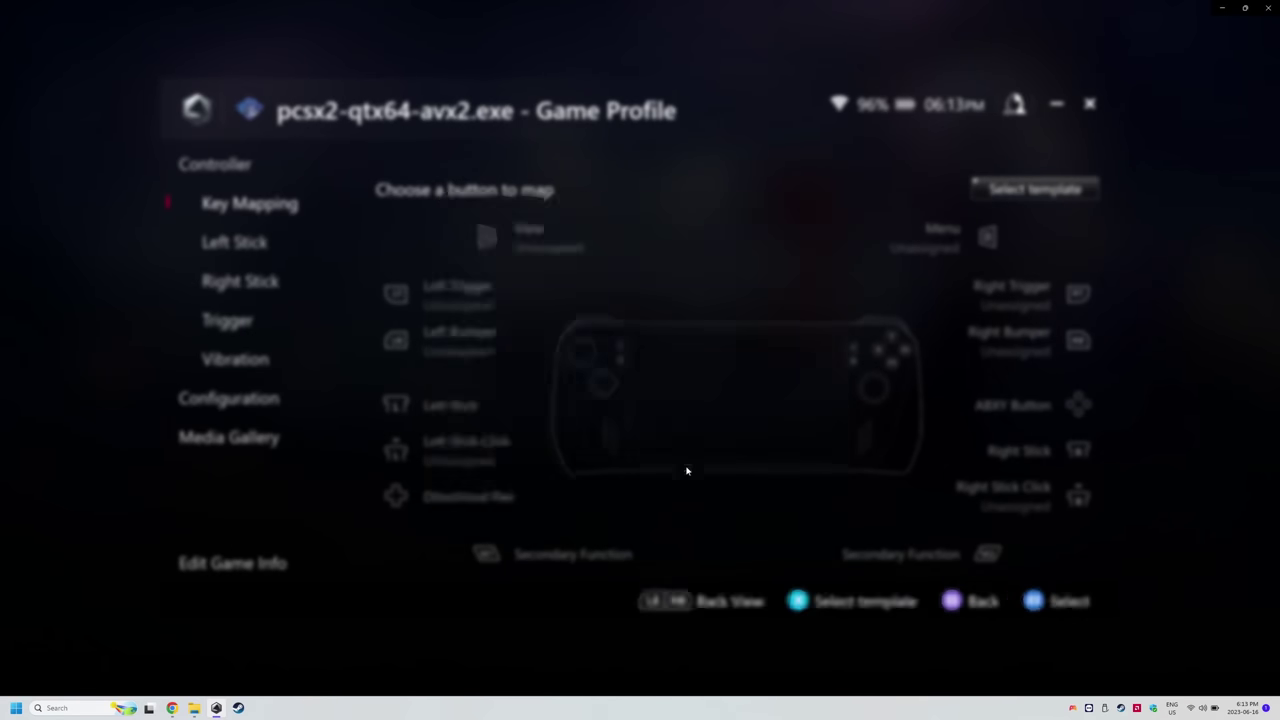
# Step: Set both the AC and DC operating modes of the pcsx2 profile to Performance and return to the game library
pyautogui.click(224, 402)
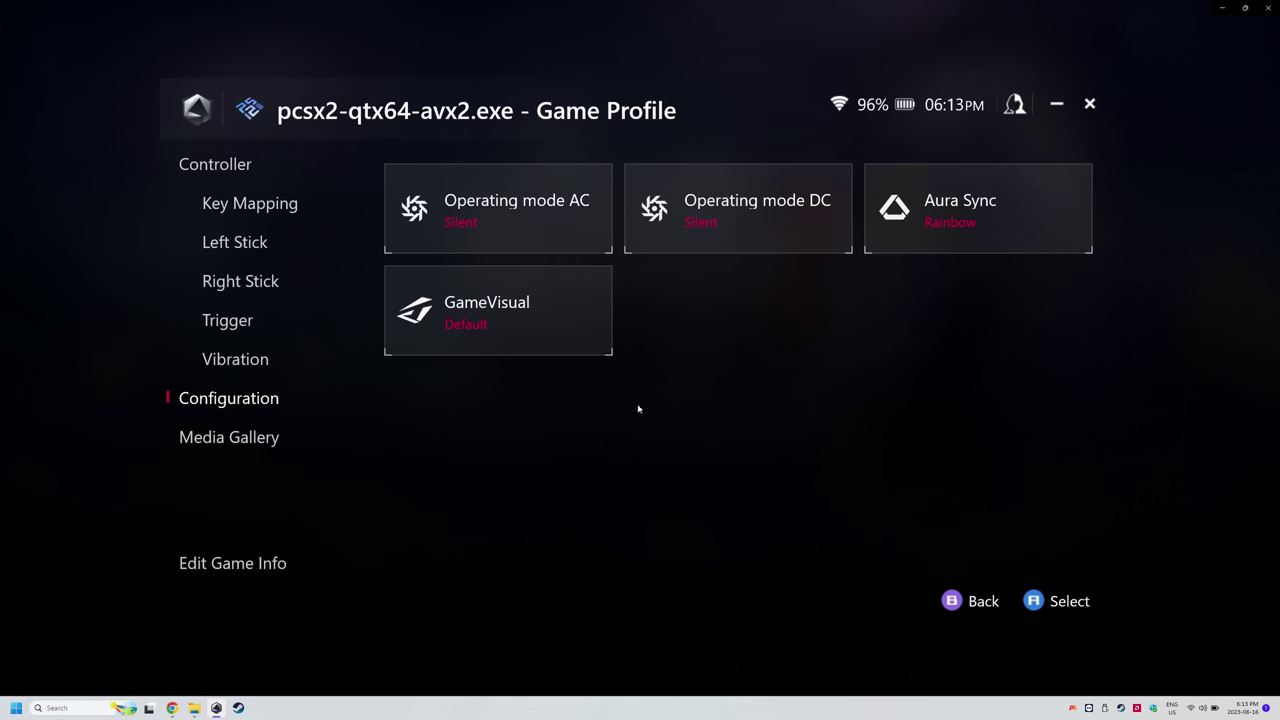
pyautogui.click(507, 212)
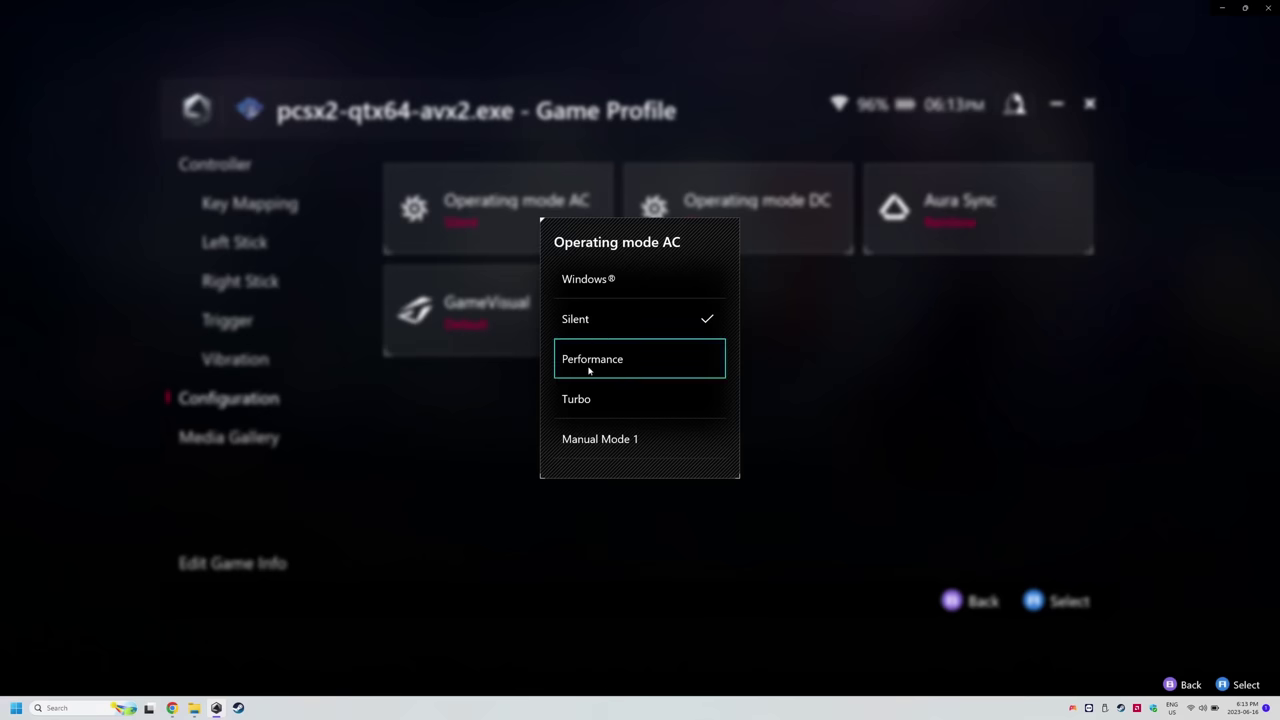
pyautogui.click(618, 365)
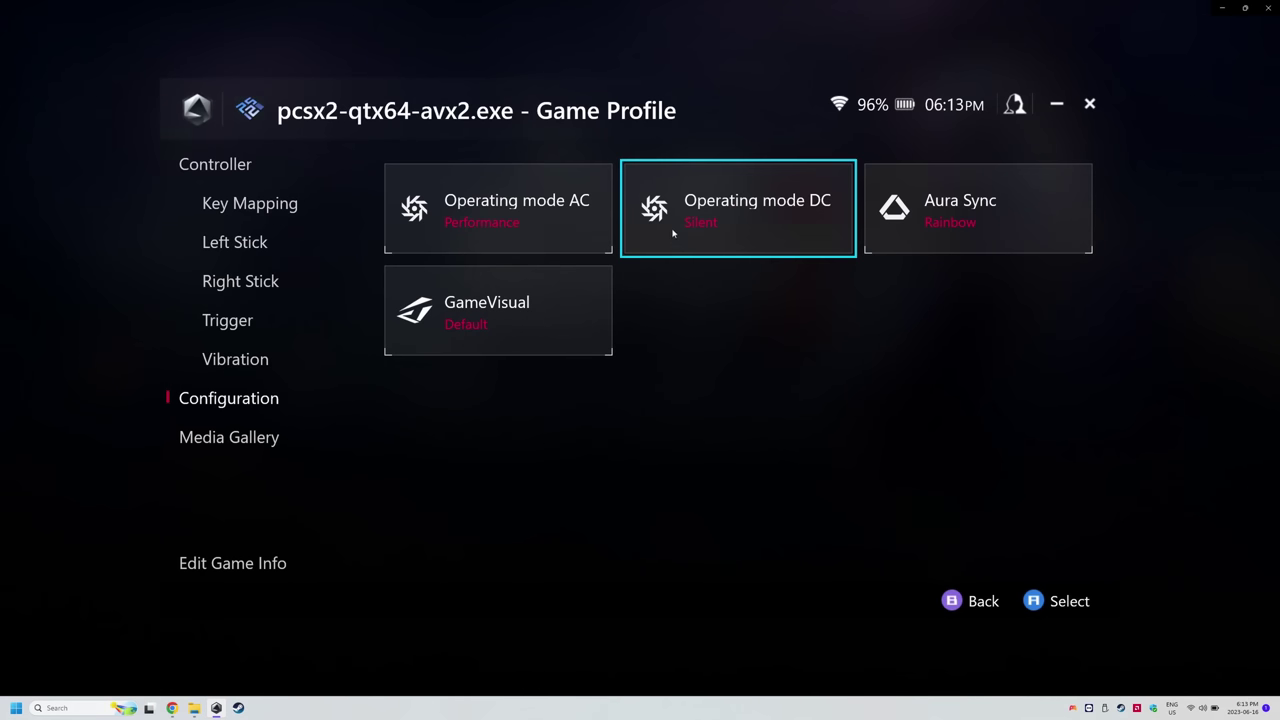
pyautogui.click(636, 214)
pyautogui.click(634, 365)
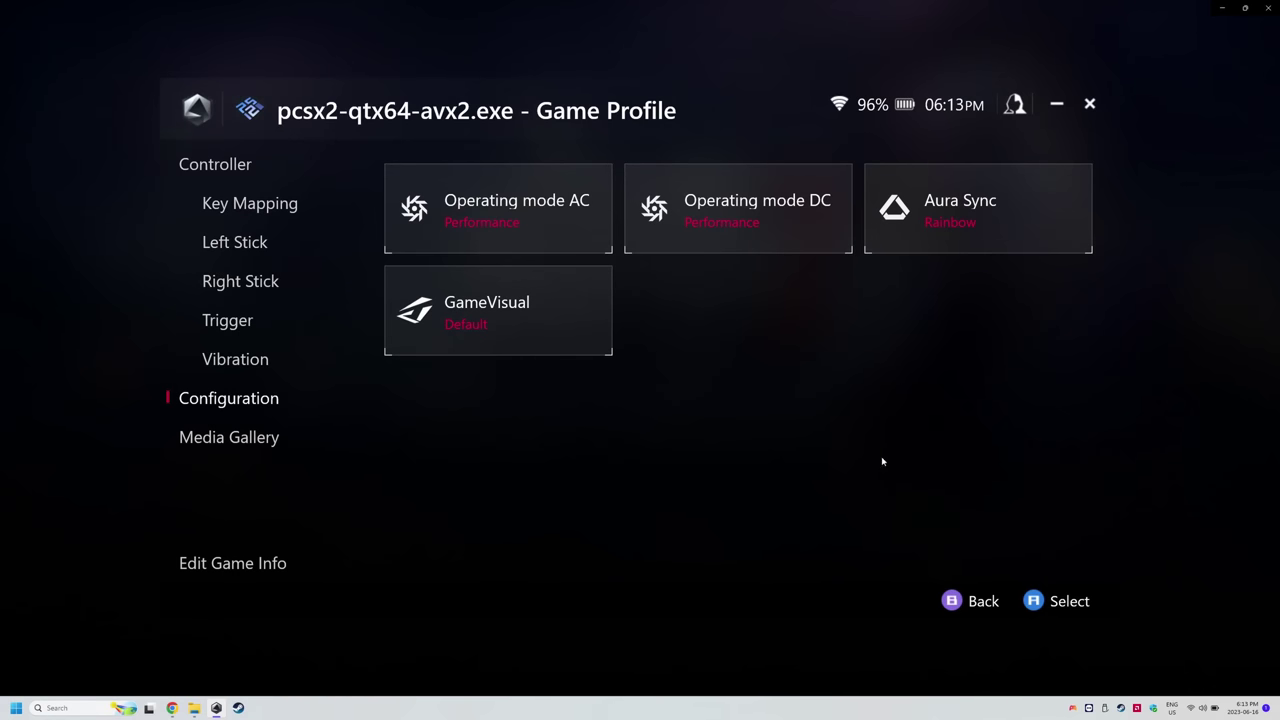
pyautogui.click(968, 603)
pyautogui.click(981, 604)
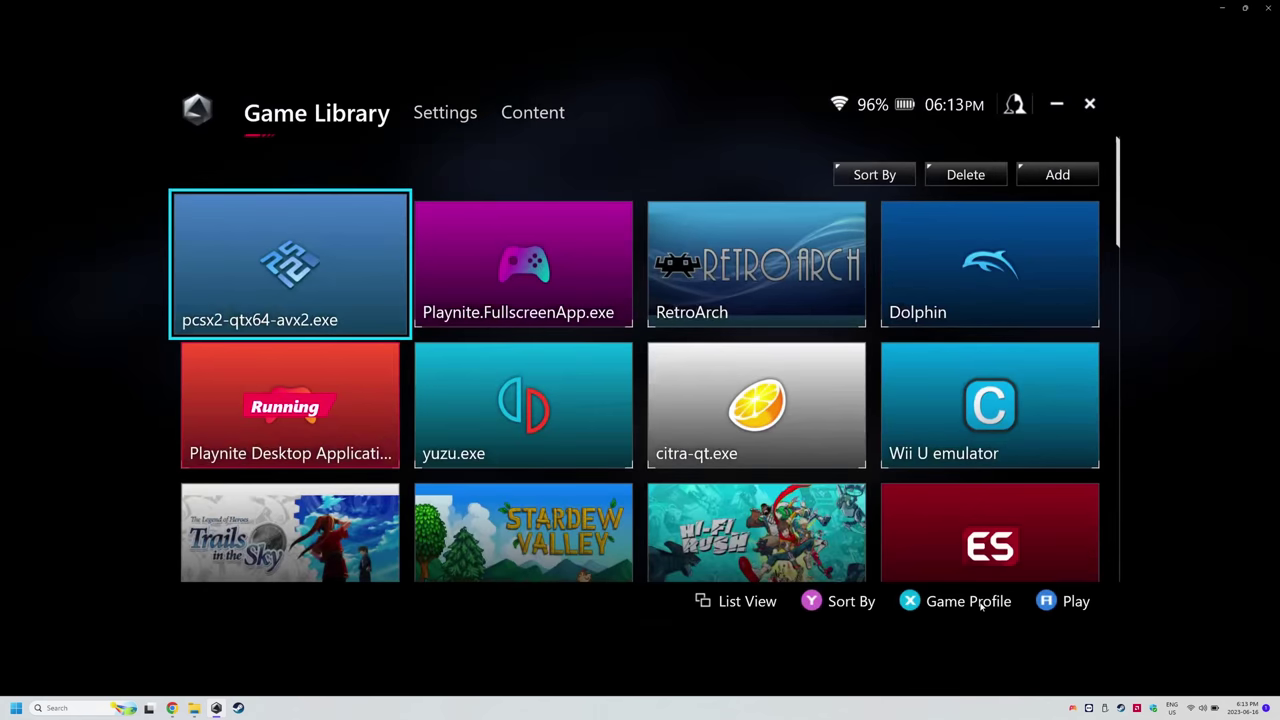
# Step: Apply the Gamepad Mode template to the Playnite.FullscreenApp.exe profile, check its operating modes, and return to the library
pyautogui.click(511, 269)
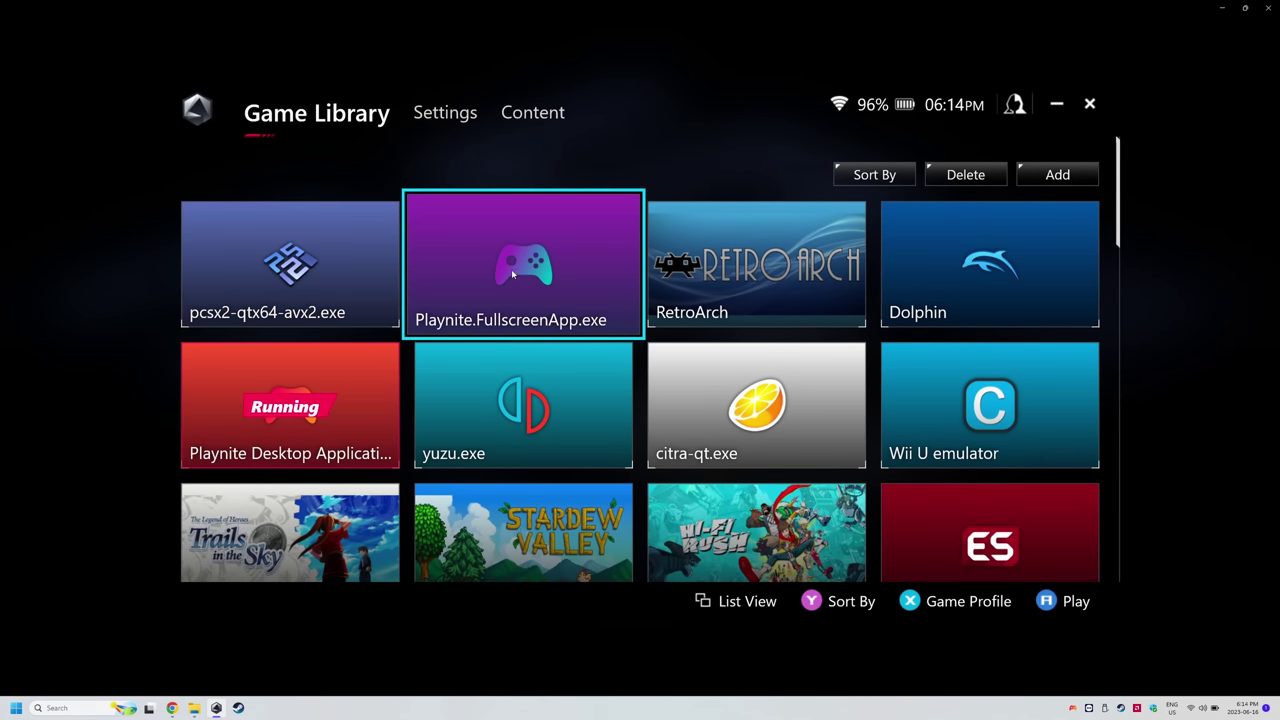
pyautogui.click(940, 605)
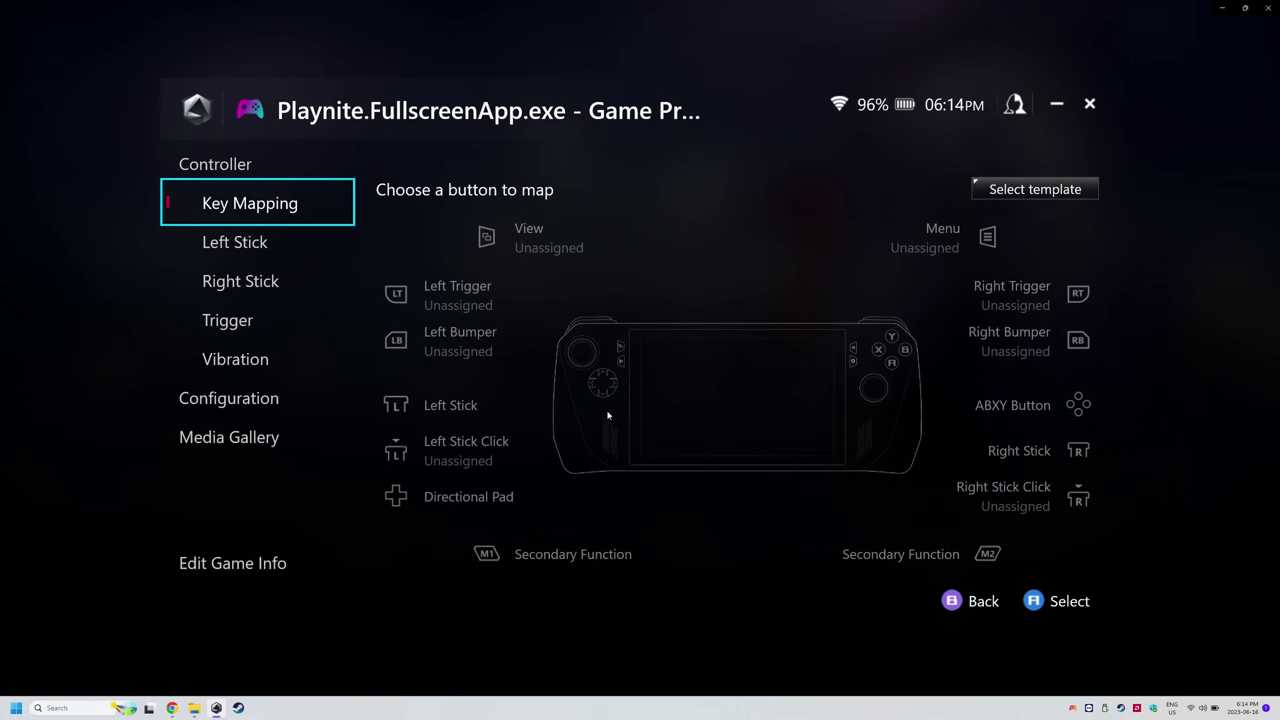
pyautogui.click(1017, 201)
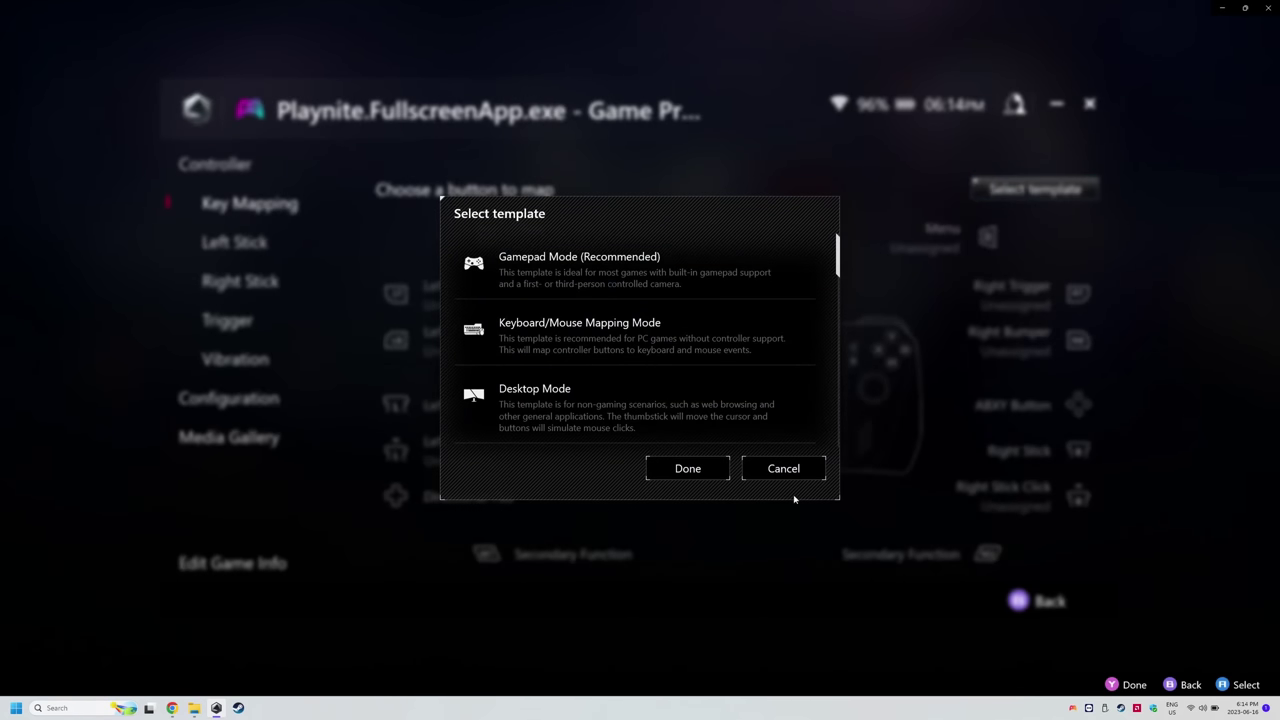
pyautogui.click(729, 299)
pyautogui.click(697, 472)
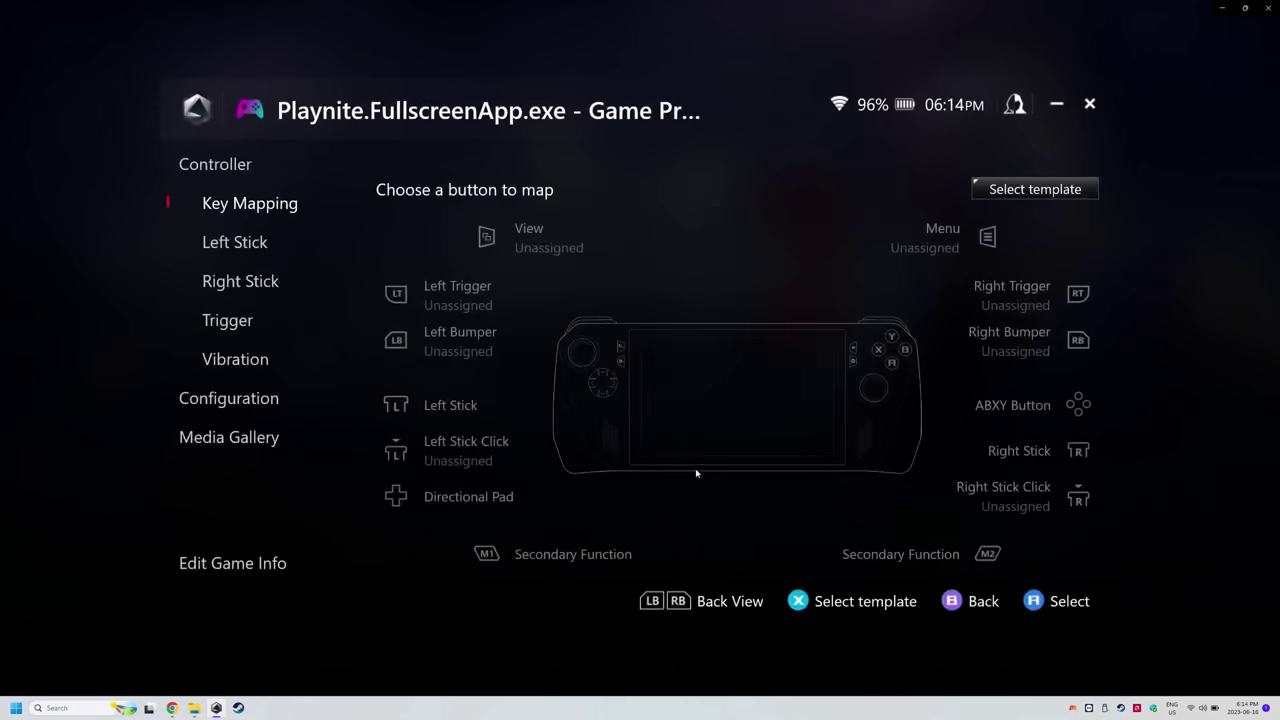
pyautogui.click(235, 403)
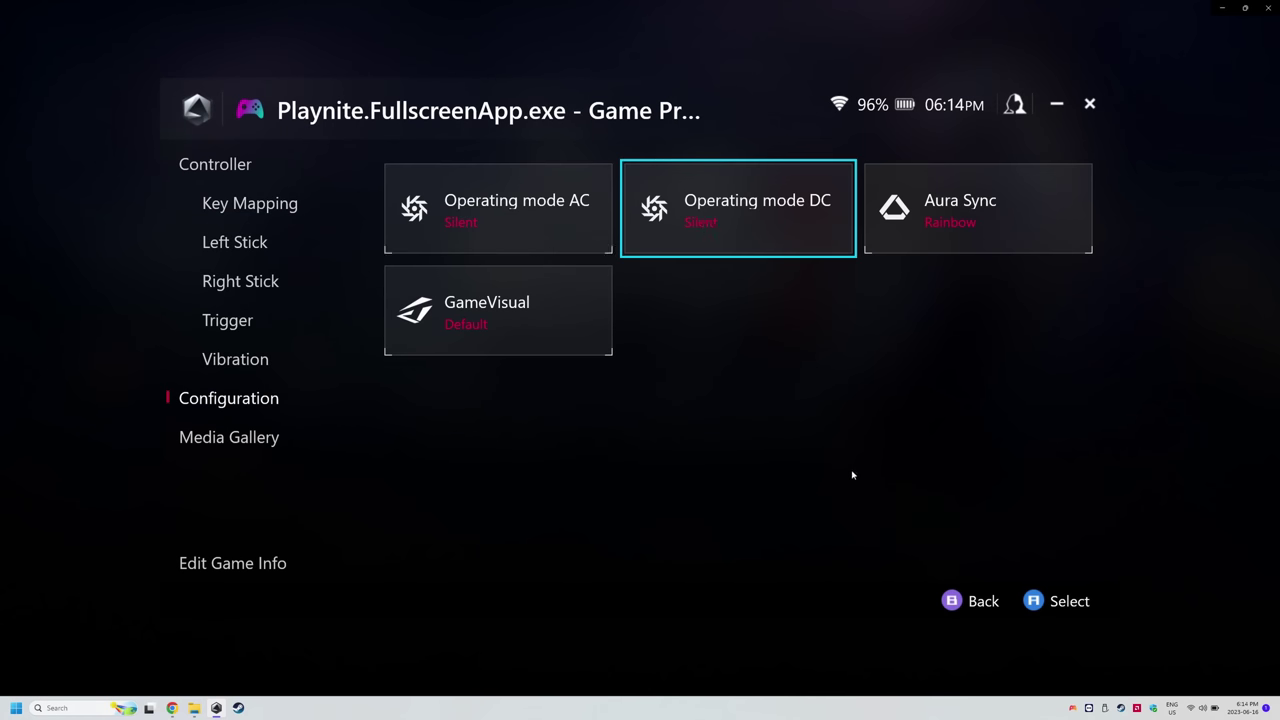
pyautogui.click(969, 606)
pyautogui.click(980, 603)
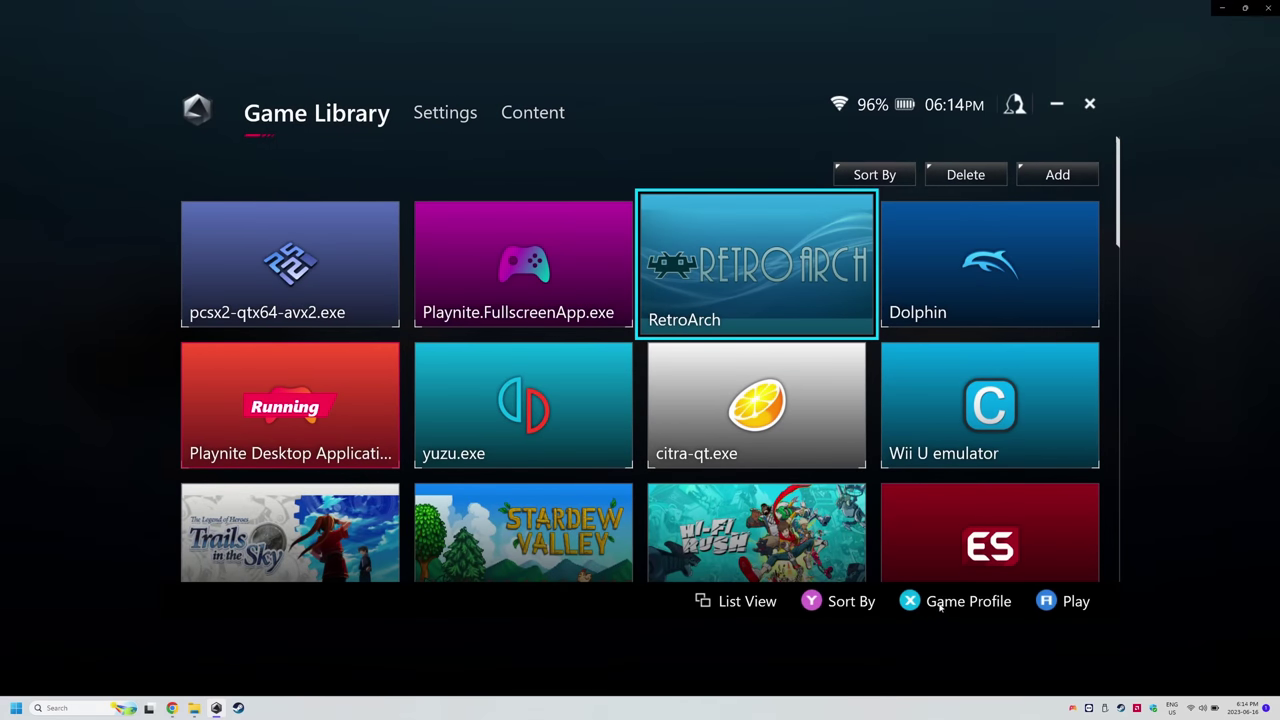
# Step: Apply the Gamepad Mode template to the RetroArch game profile and check its operating modes before returning to the library
pyautogui.click(940, 608)
pyautogui.click(1000, 189)
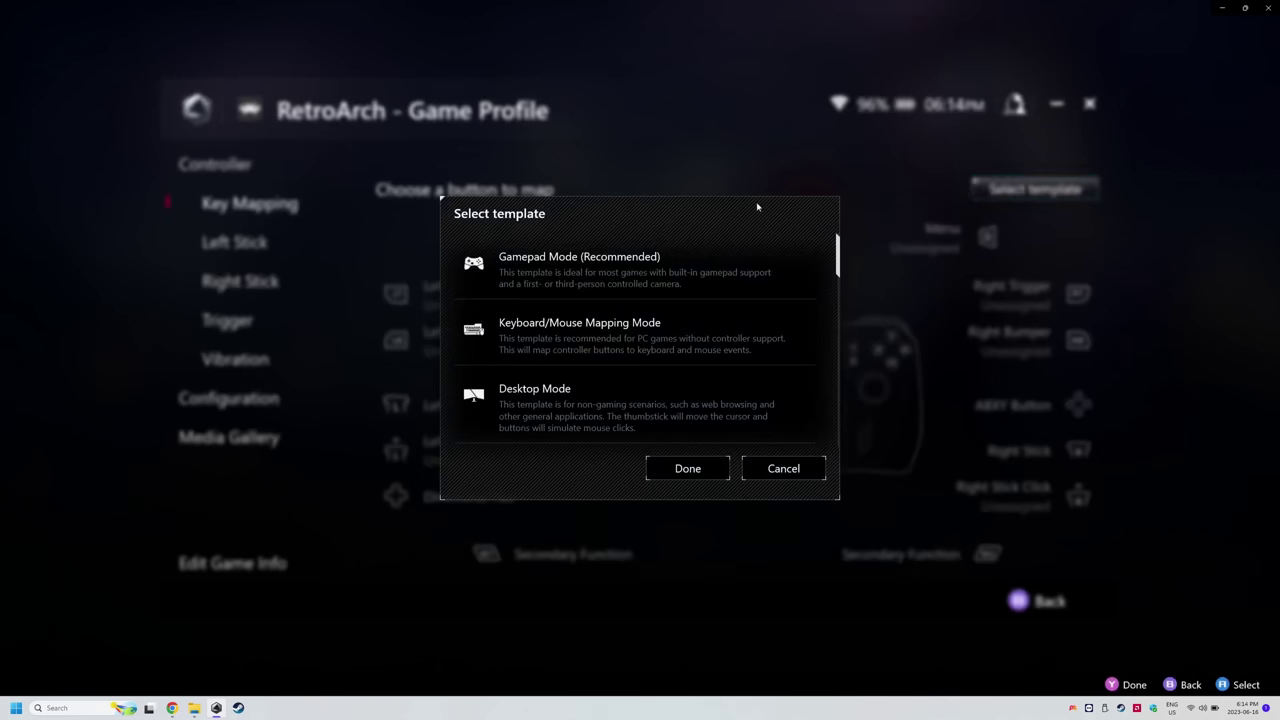
pyautogui.click(606, 270)
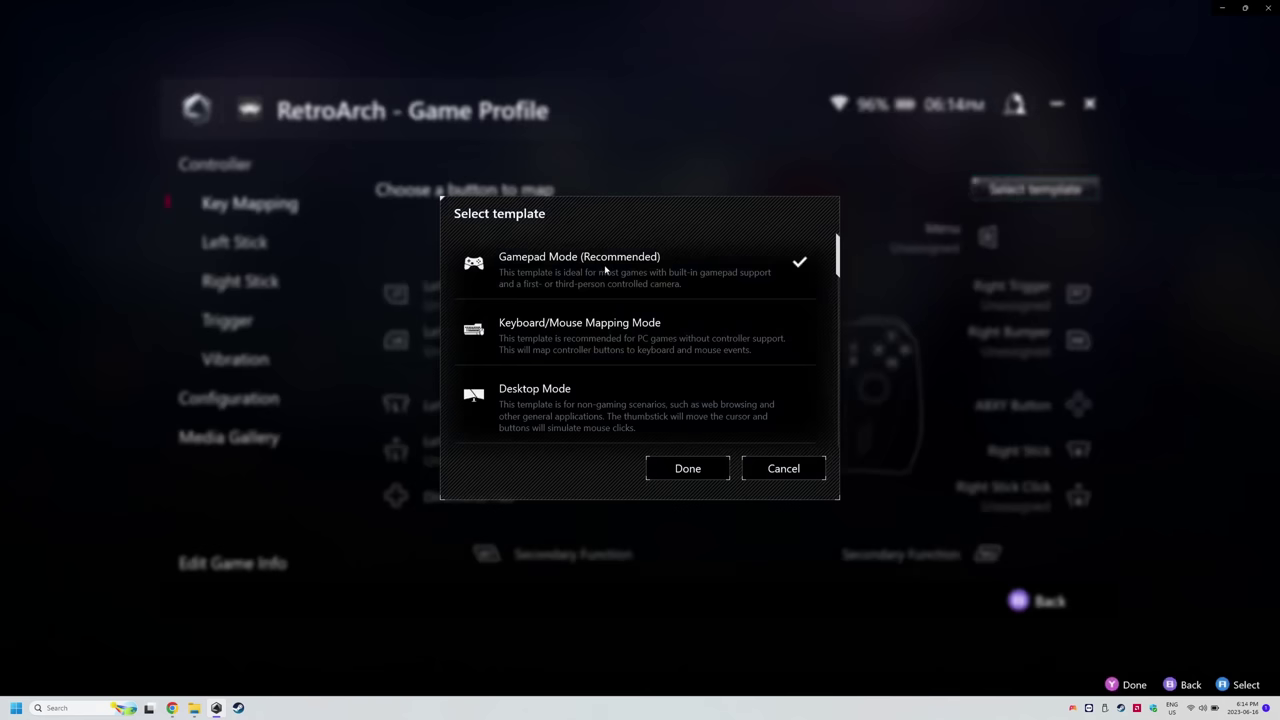
pyautogui.click(695, 469)
pyautogui.click(252, 406)
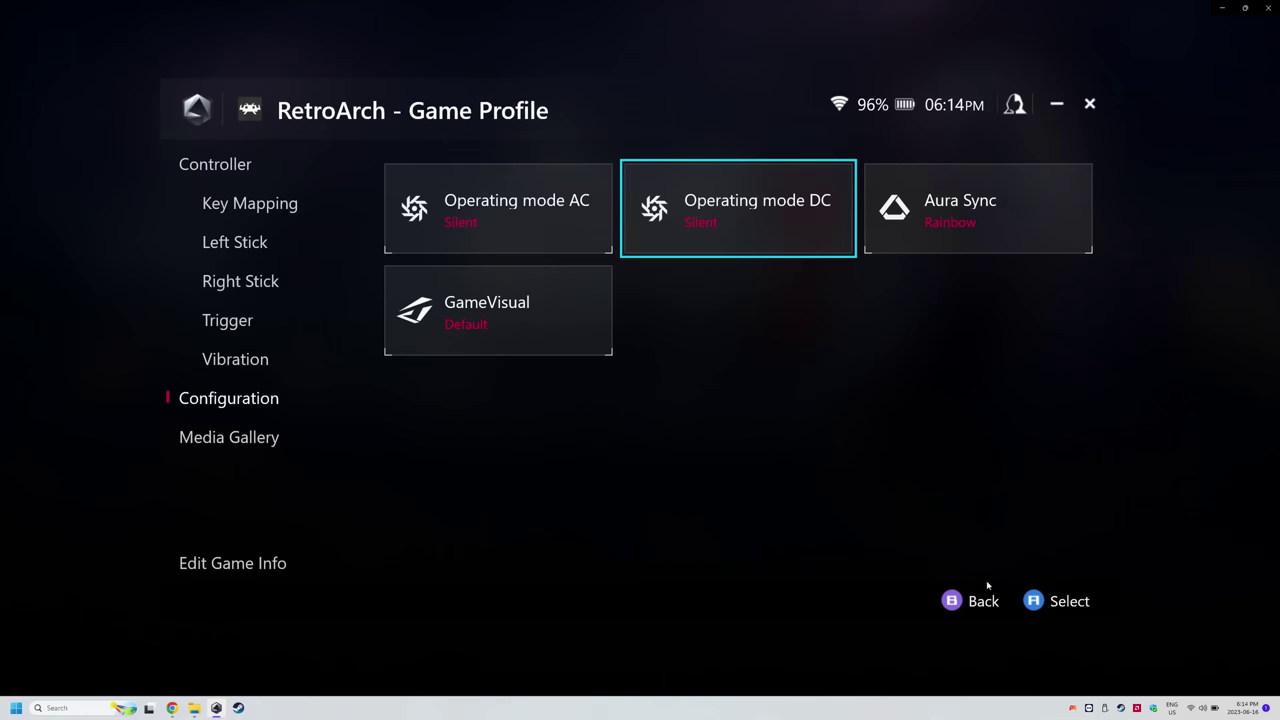
pyautogui.click(980, 601)
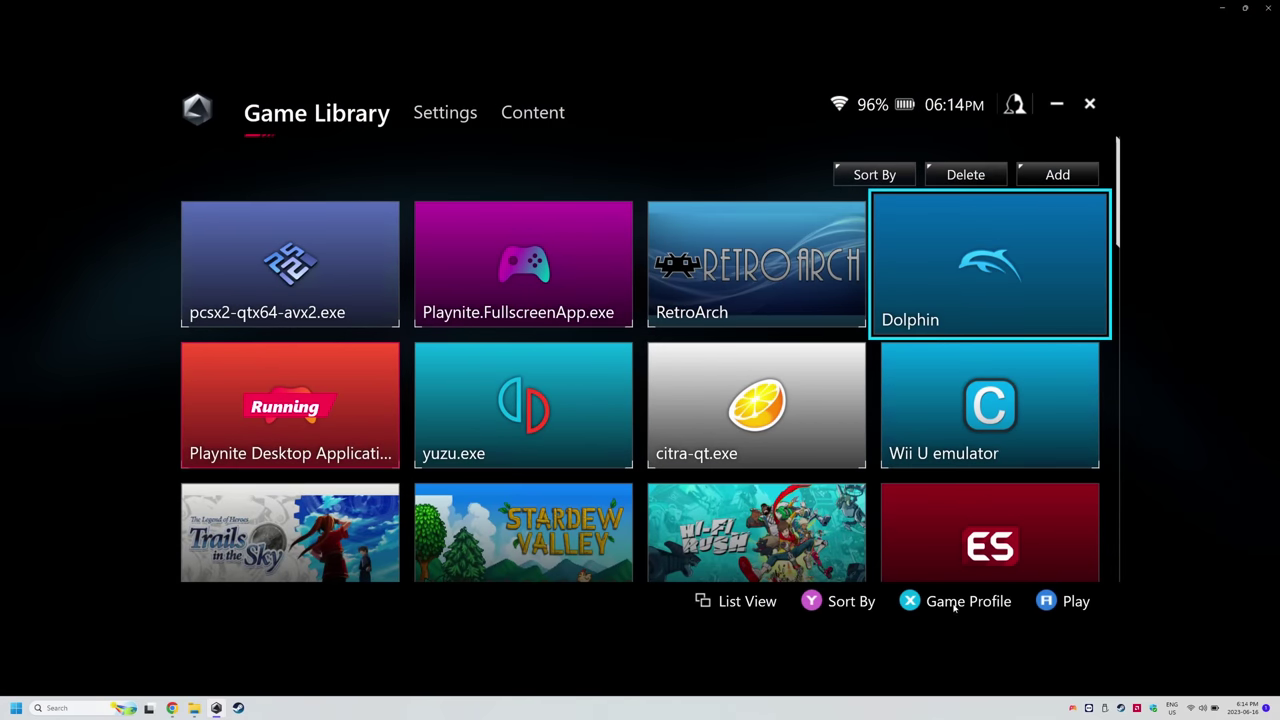
# Step: Apply the Gamepad Mode template to the Dolphin game profile and check its operating modes before returning to the library
pyautogui.click(954, 603)
pyautogui.click(1008, 196)
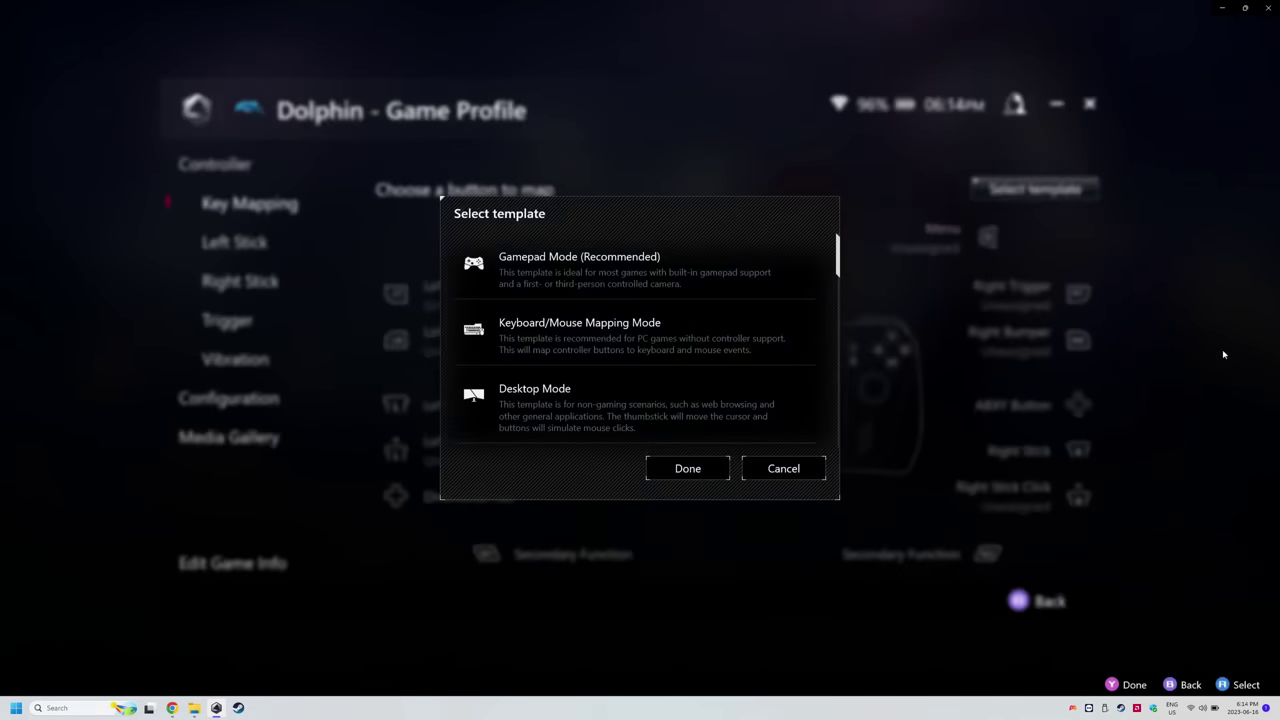
pyautogui.click(689, 469)
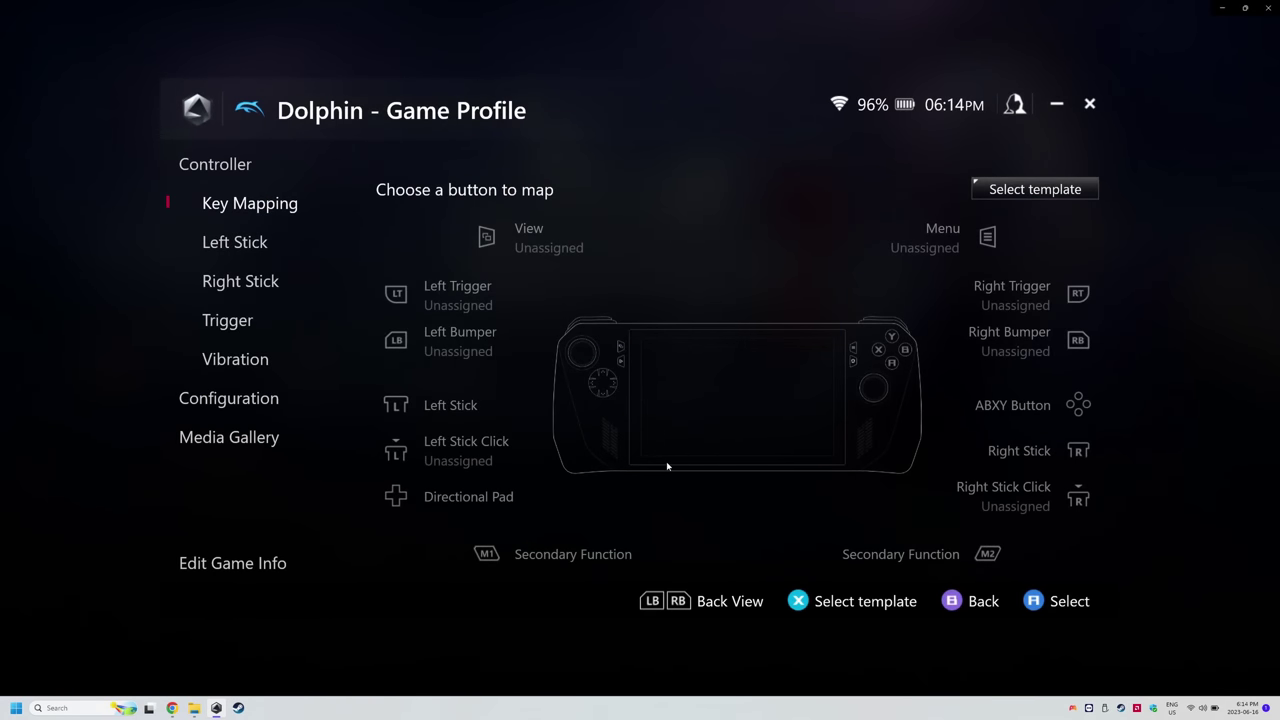
pyautogui.click(230, 401)
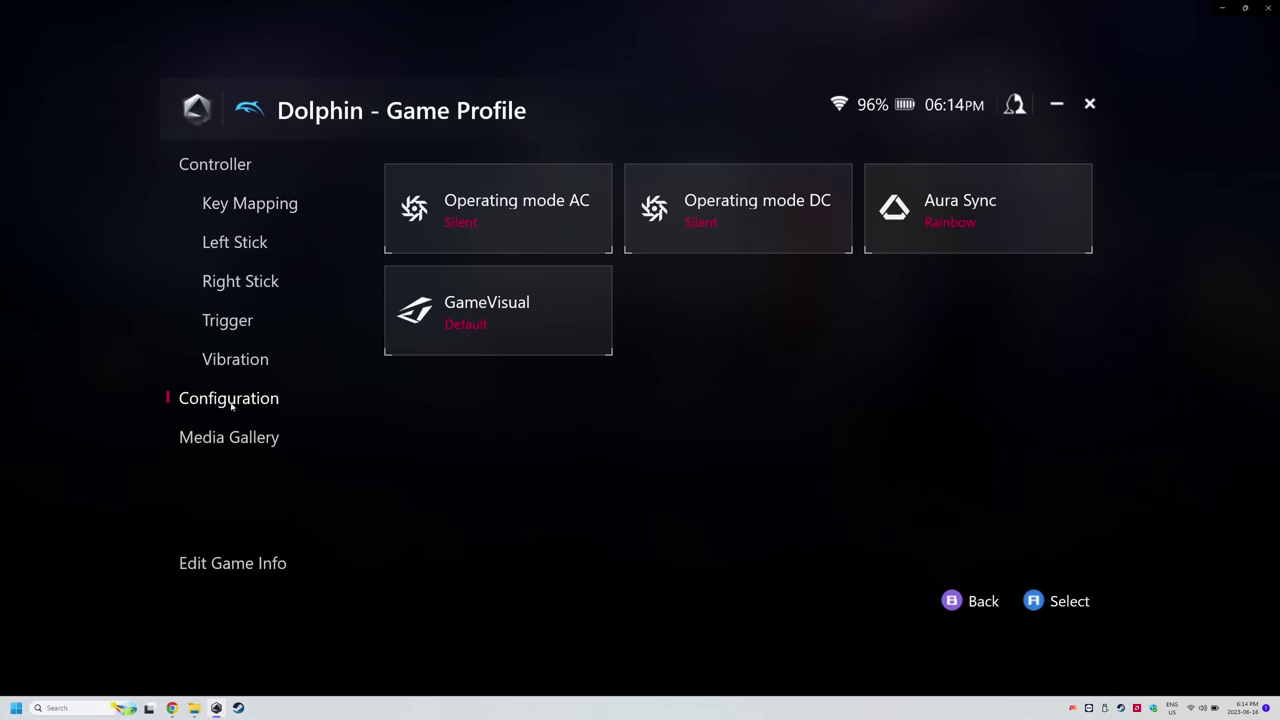
pyautogui.click(983, 603)
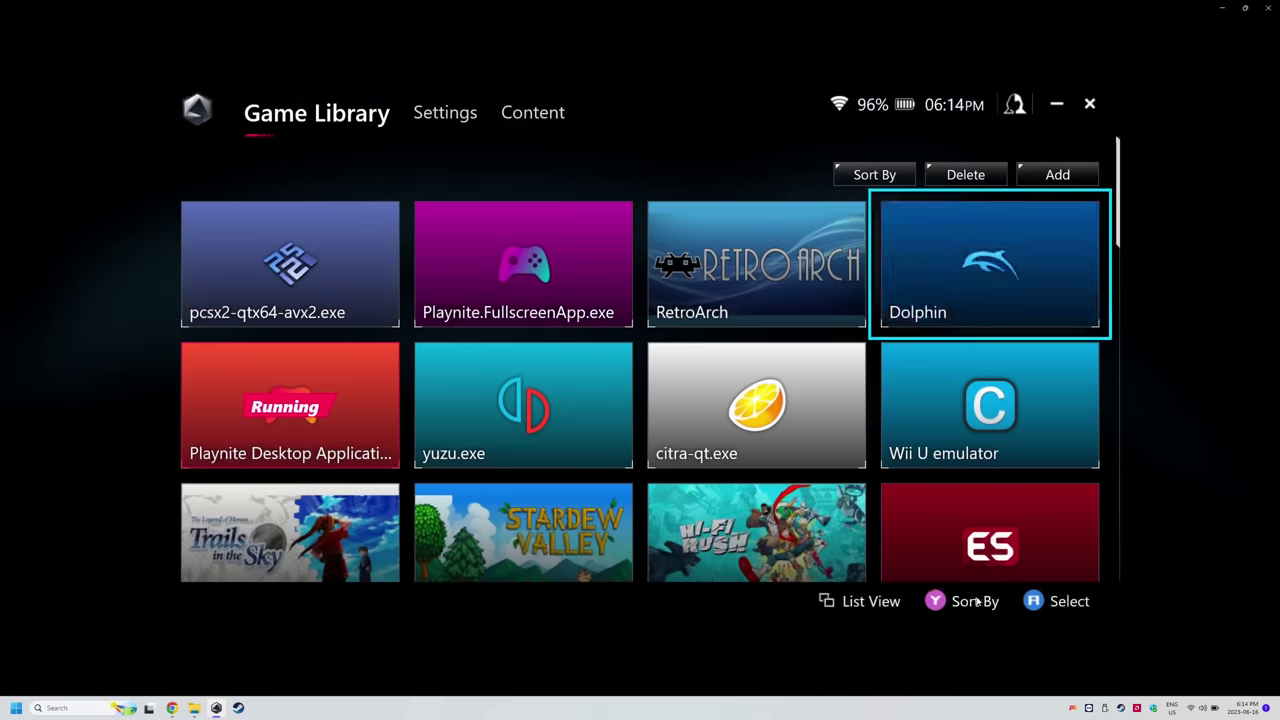
# Step: Apply the Desktop Mode template to the Playnite Desktop Application profile, check its operating modes, and return to the library
pyautogui.click(301, 418)
pyautogui.click(951, 604)
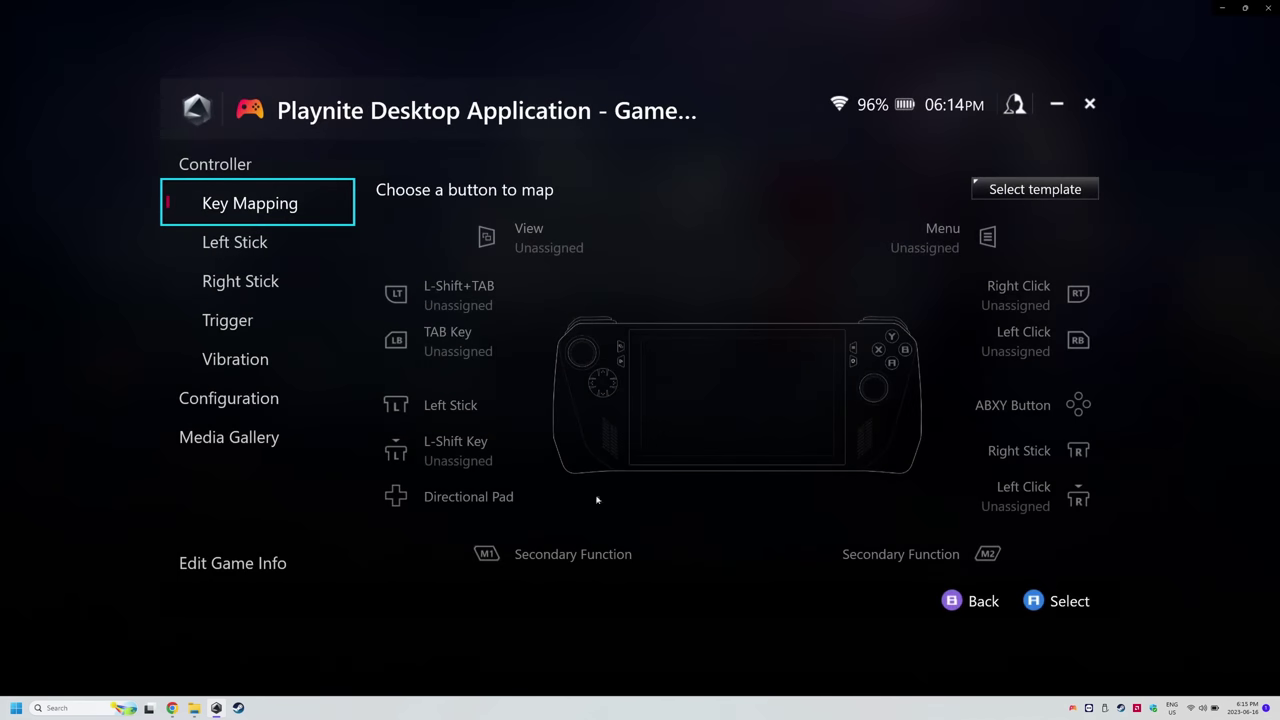
pyautogui.press('Return')
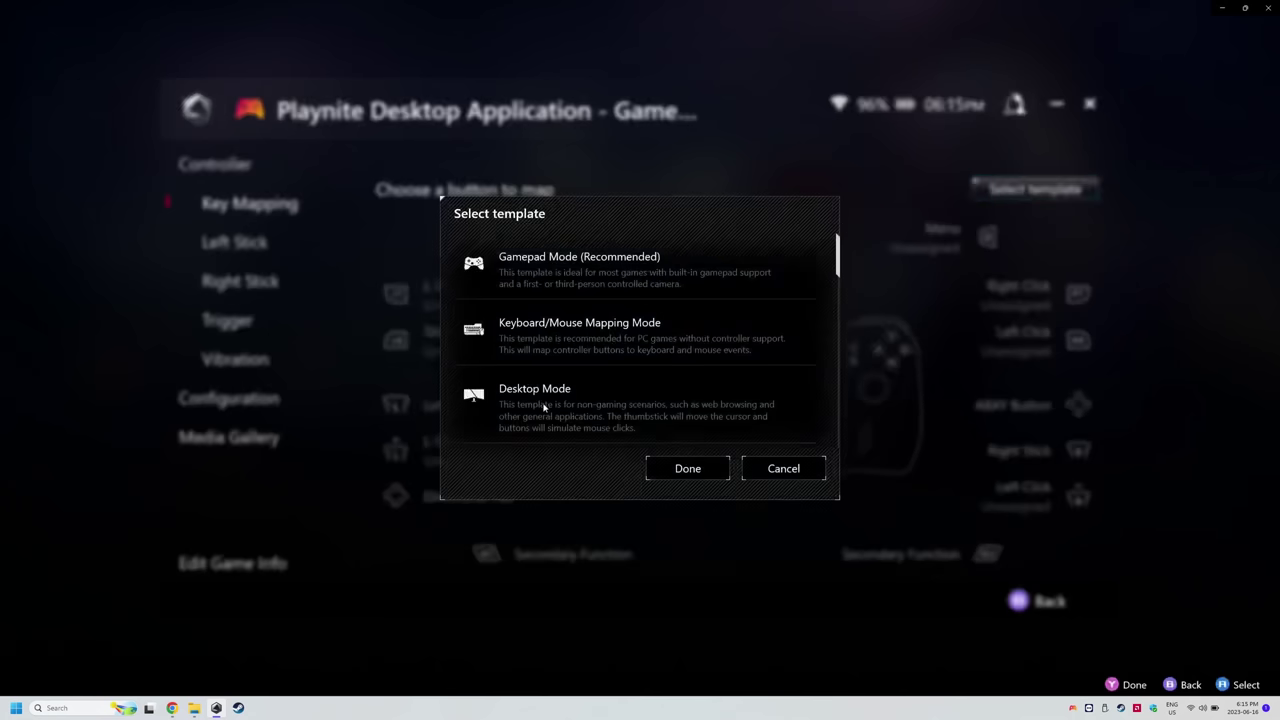
pyautogui.click(565, 409)
pyautogui.click(705, 470)
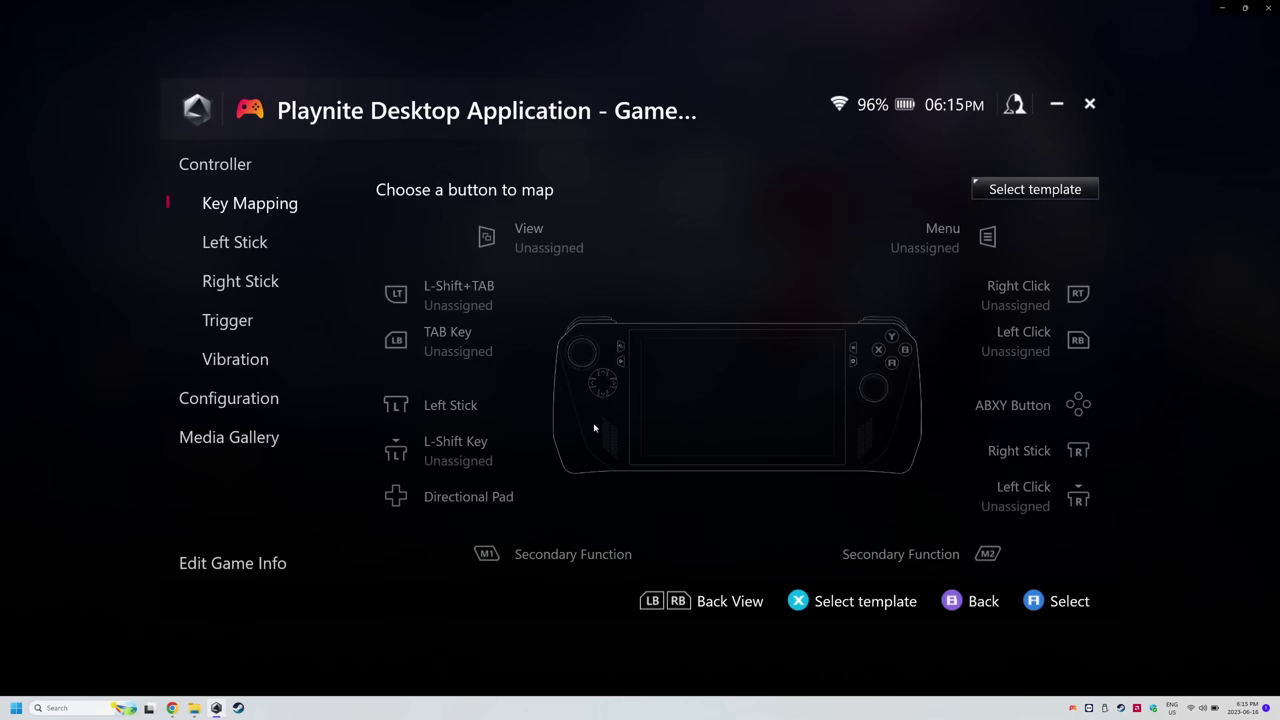
pyautogui.click(258, 400)
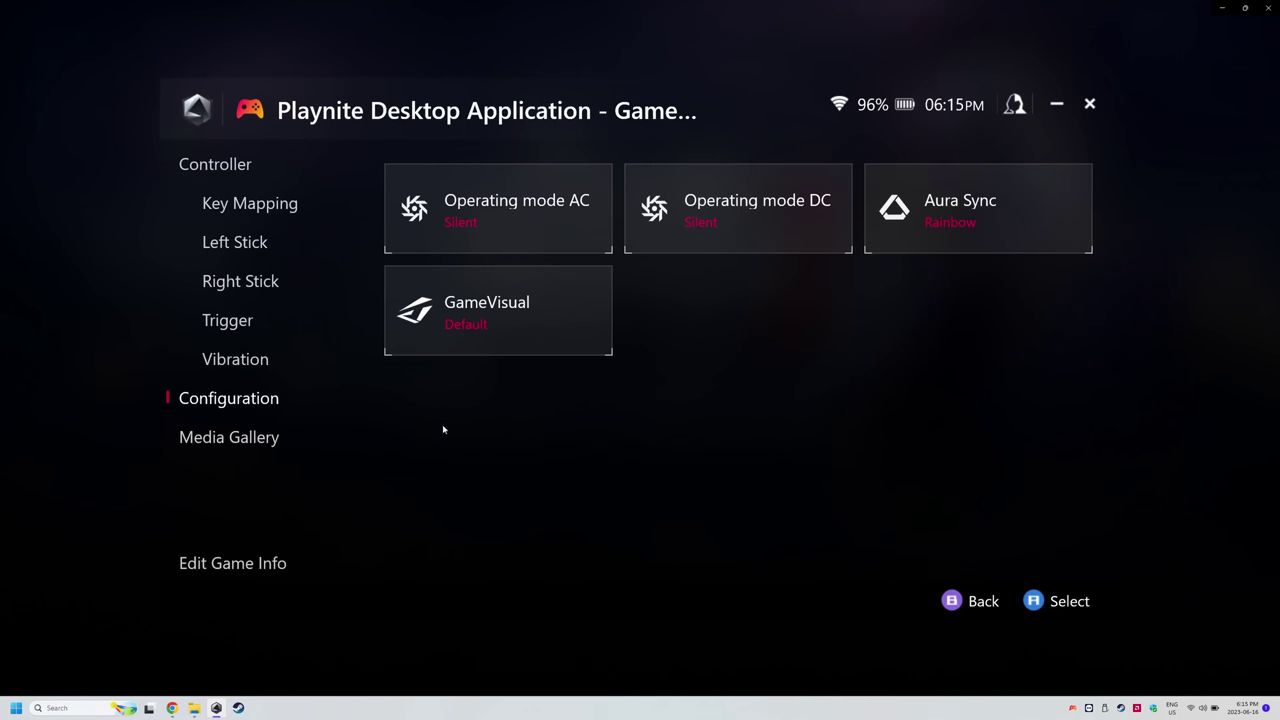
pyautogui.click(983, 602)
pyautogui.click(983, 602)
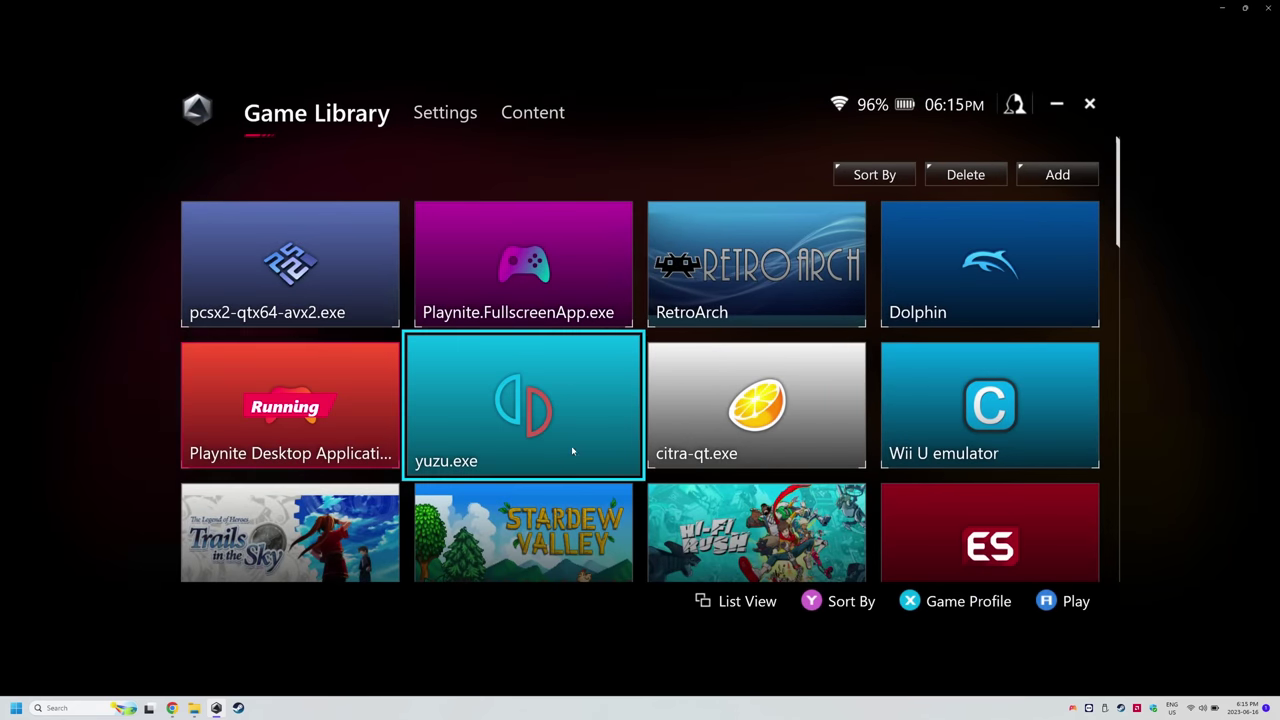
# Step: Apply the Gamepad Mode template to the yuzu.exe game profile and check its operating modes before returning to the library
pyautogui.click(948, 604)
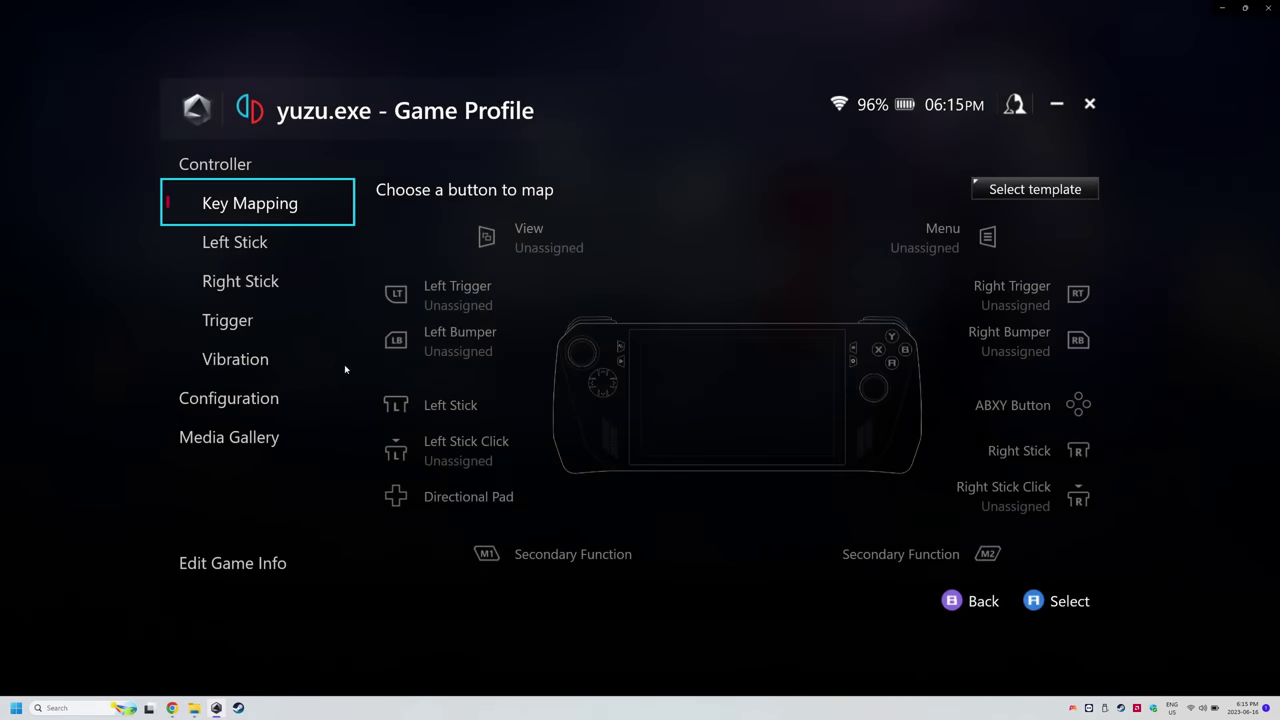
pyautogui.click(1017, 190)
pyautogui.click(624, 272)
pyautogui.click(687, 469)
pyautogui.click(195, 401)
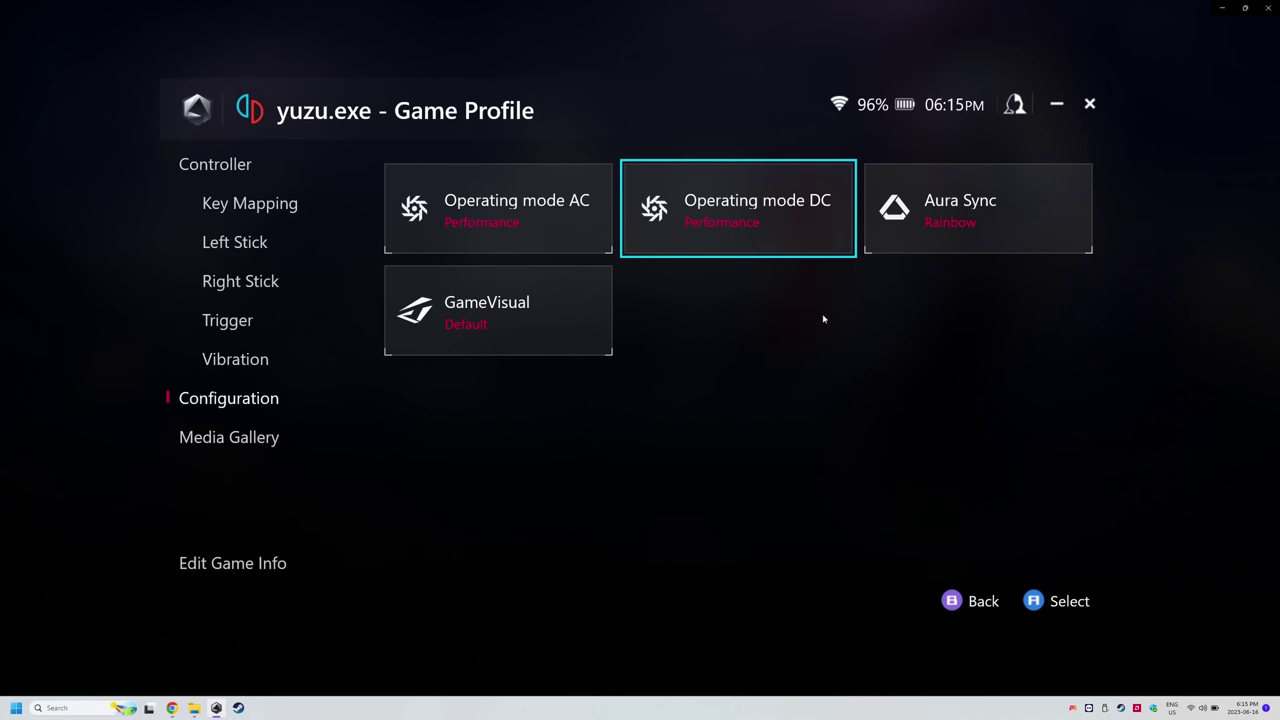
pyautogui.click(986, 603)
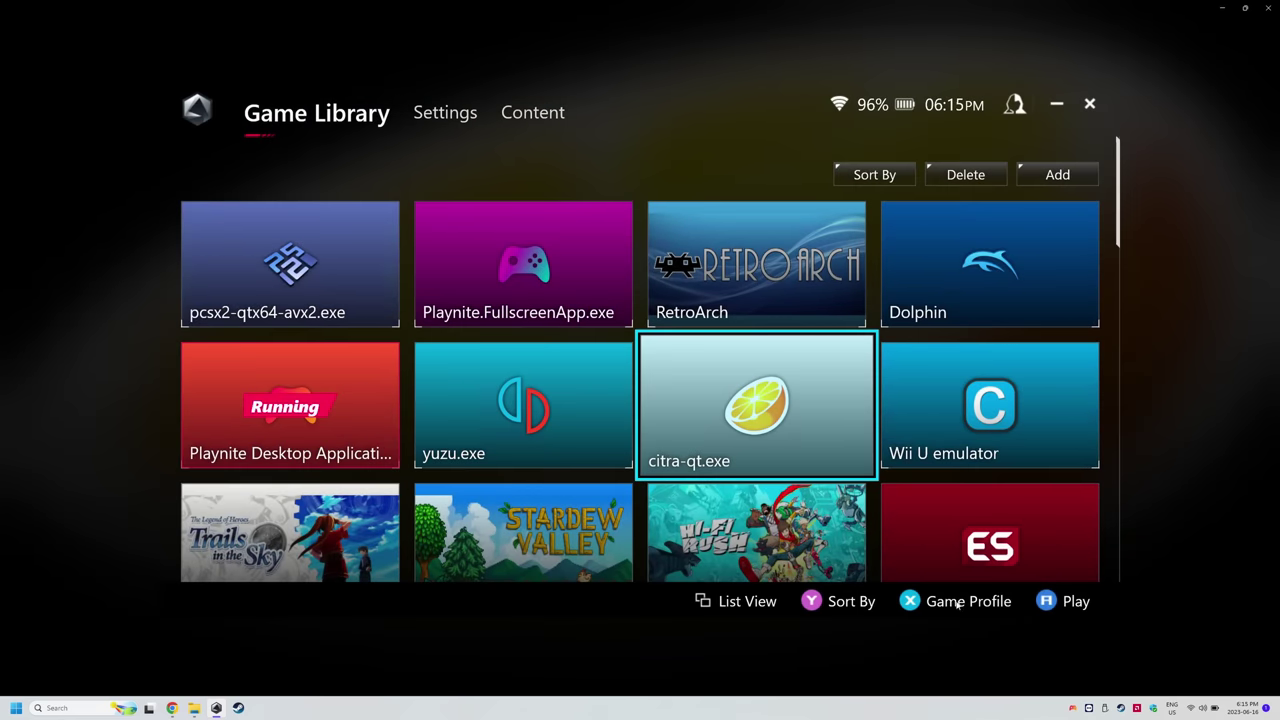
# Step: Apply the Gamepad Mode template to the citra-qt.exe game profile and check its operating modes before returning to the library
pyautogui.click(958, 604)
pyautogui.click(1021, 187)
pyautogui.click(612, 265)
pyautogui.click(687, 468)
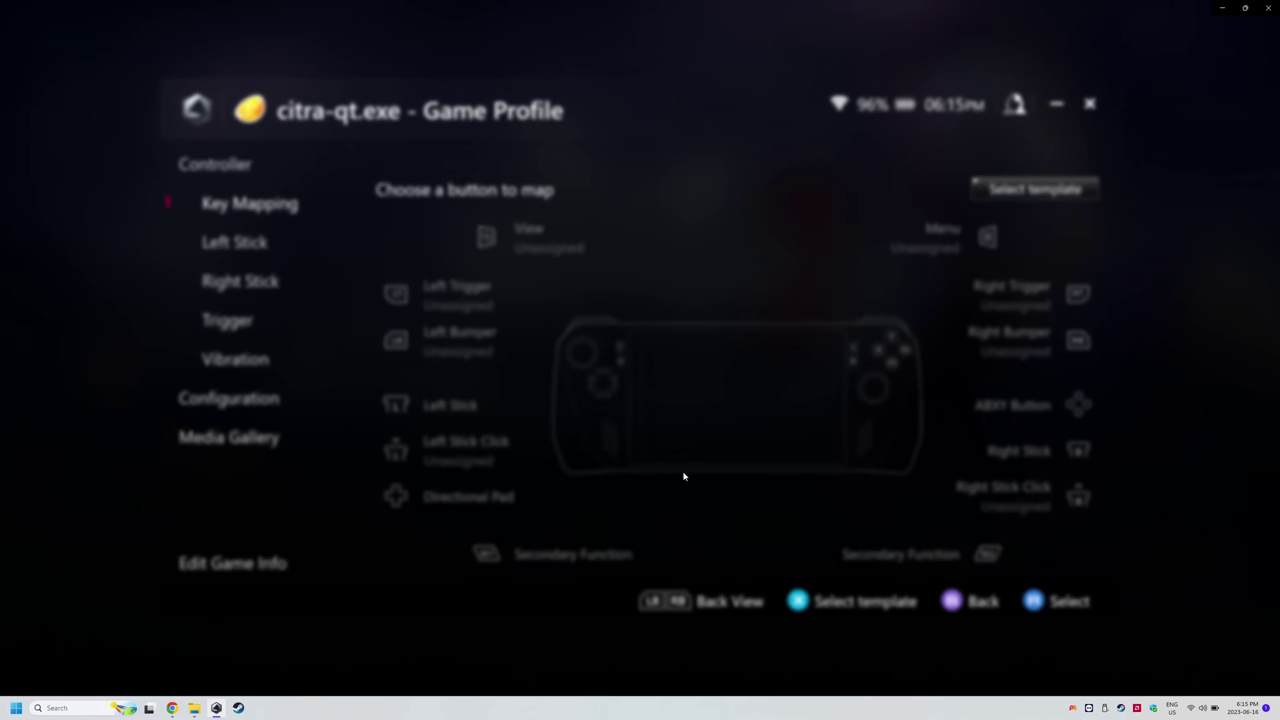
pyautogui.click(230, 400)
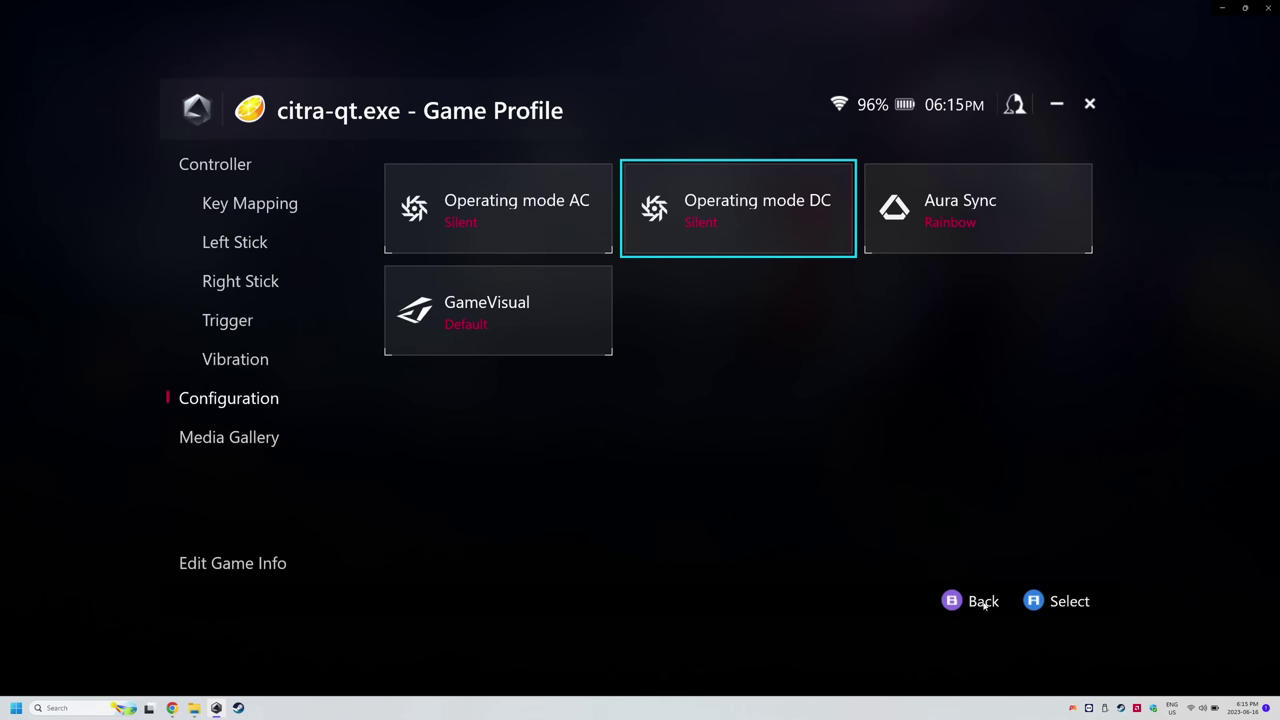
pyautogui.click(985, 602)
pyautogui.click(975, 601)
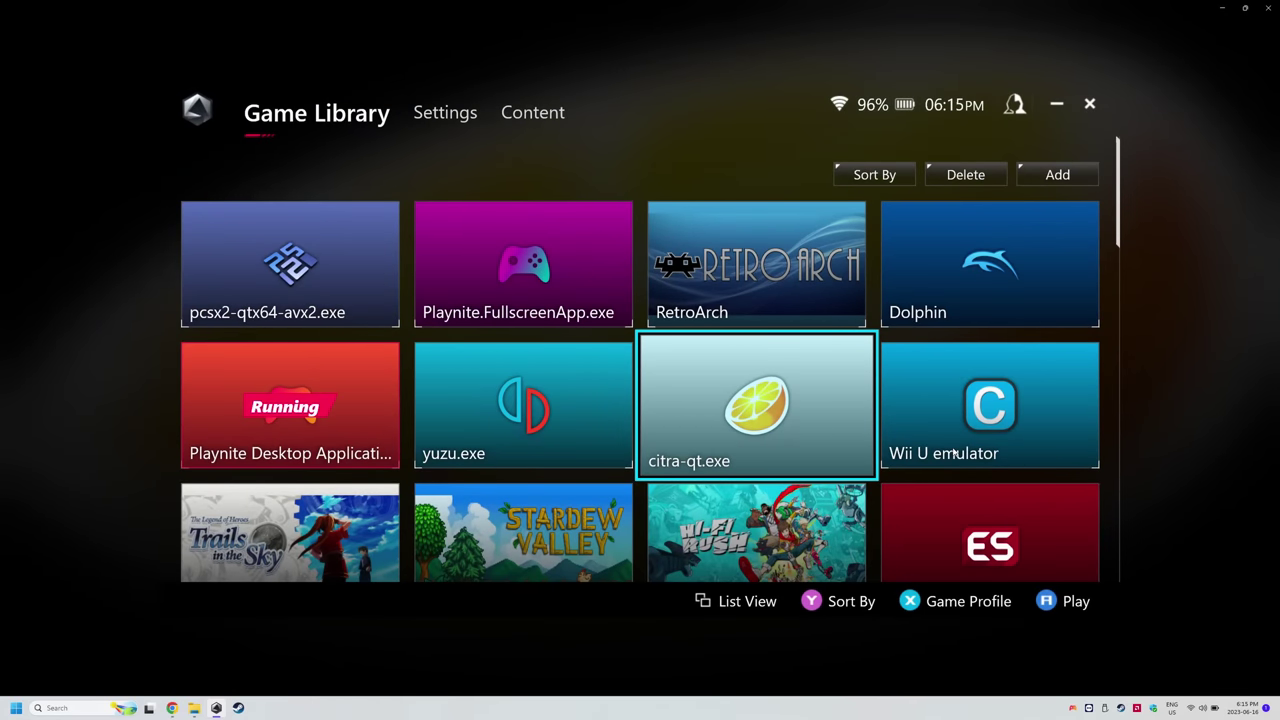
# Step: Apply the Gamepad Mode template to the Wii U emulator game profile and check its operating modes before returning to the library
pyautogui.click(947, 603)
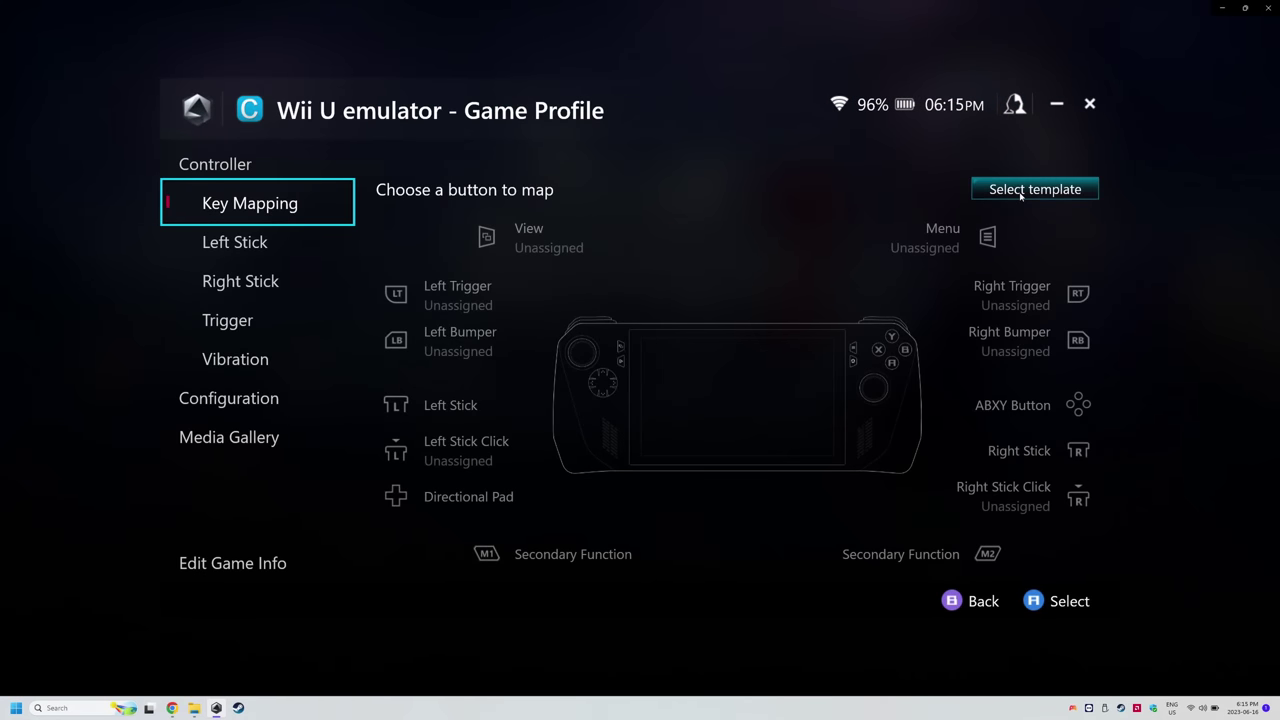
pyautogui.click(1020, 192)
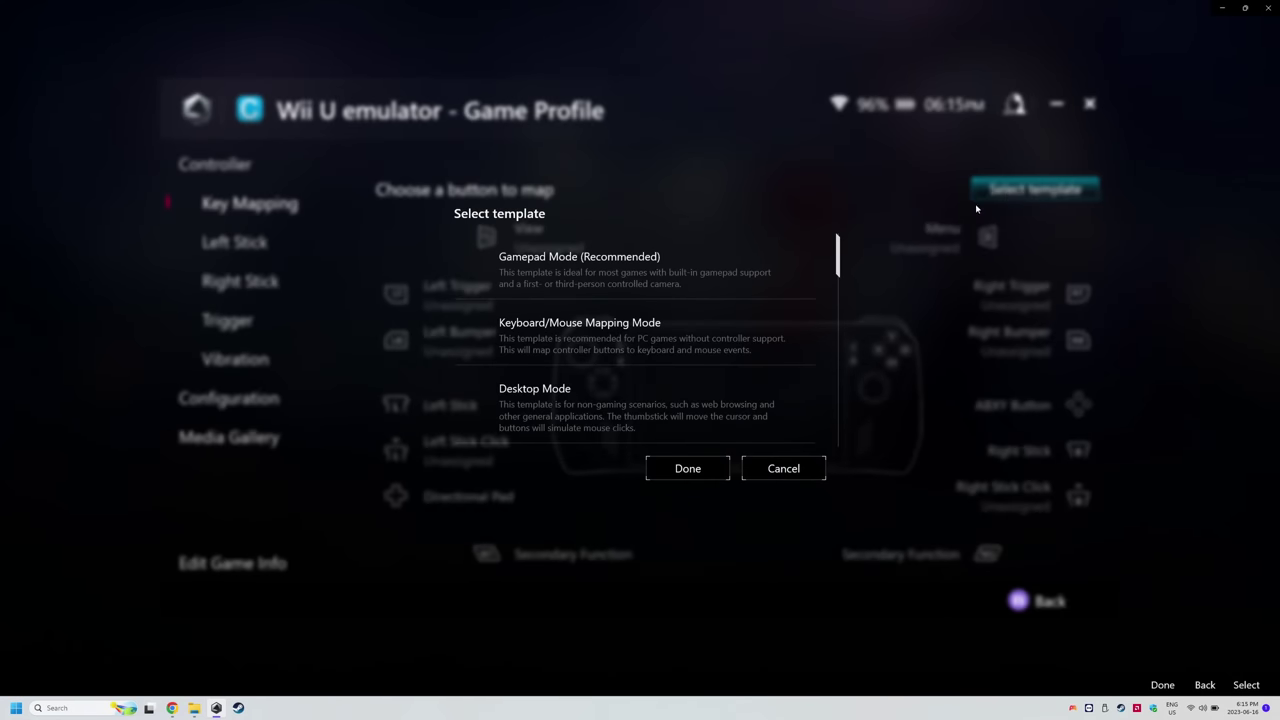
pyautogui.click(687, 470)
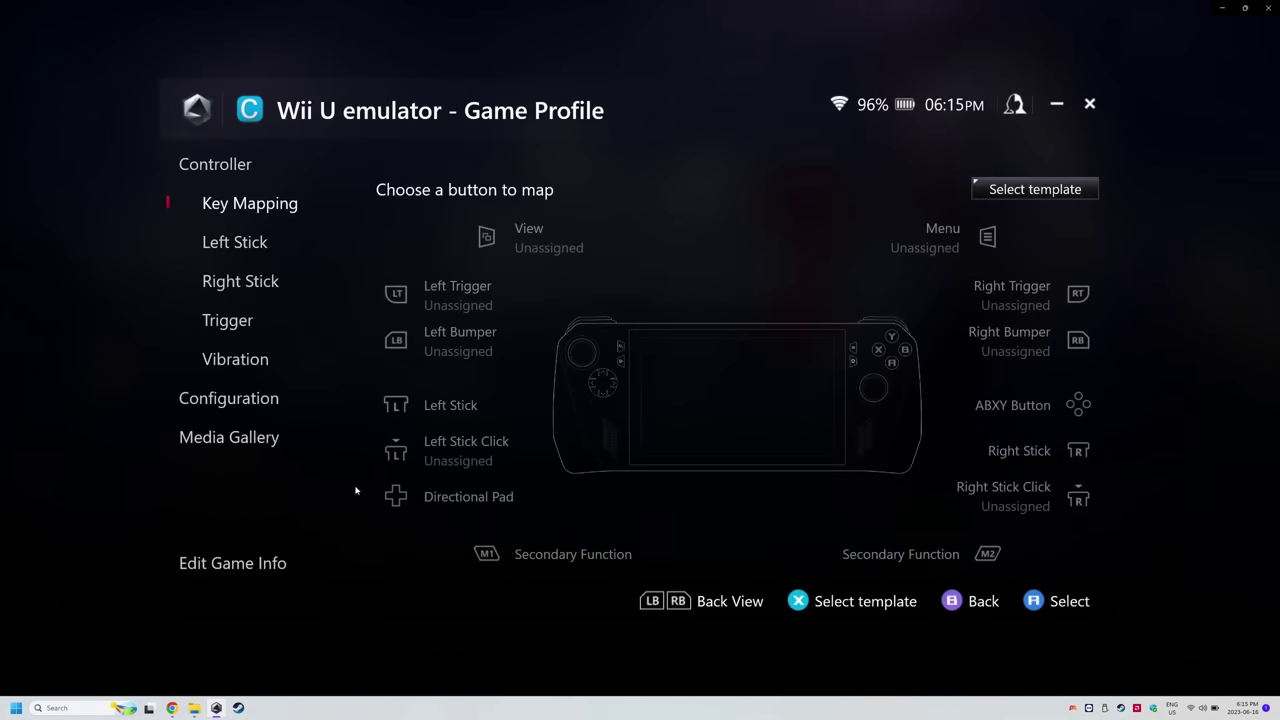
pyautogui.click(250, 412)
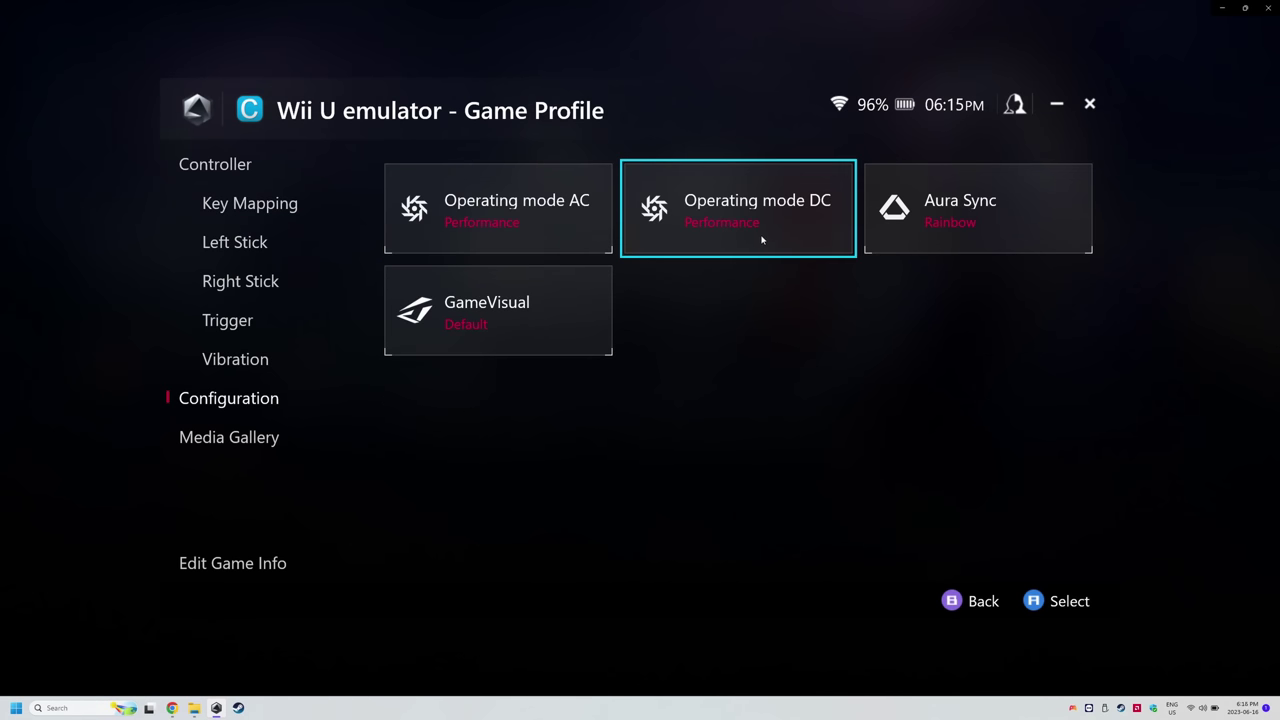
pyautogui.click(980, 601)
pyautogui.click(980, 601)
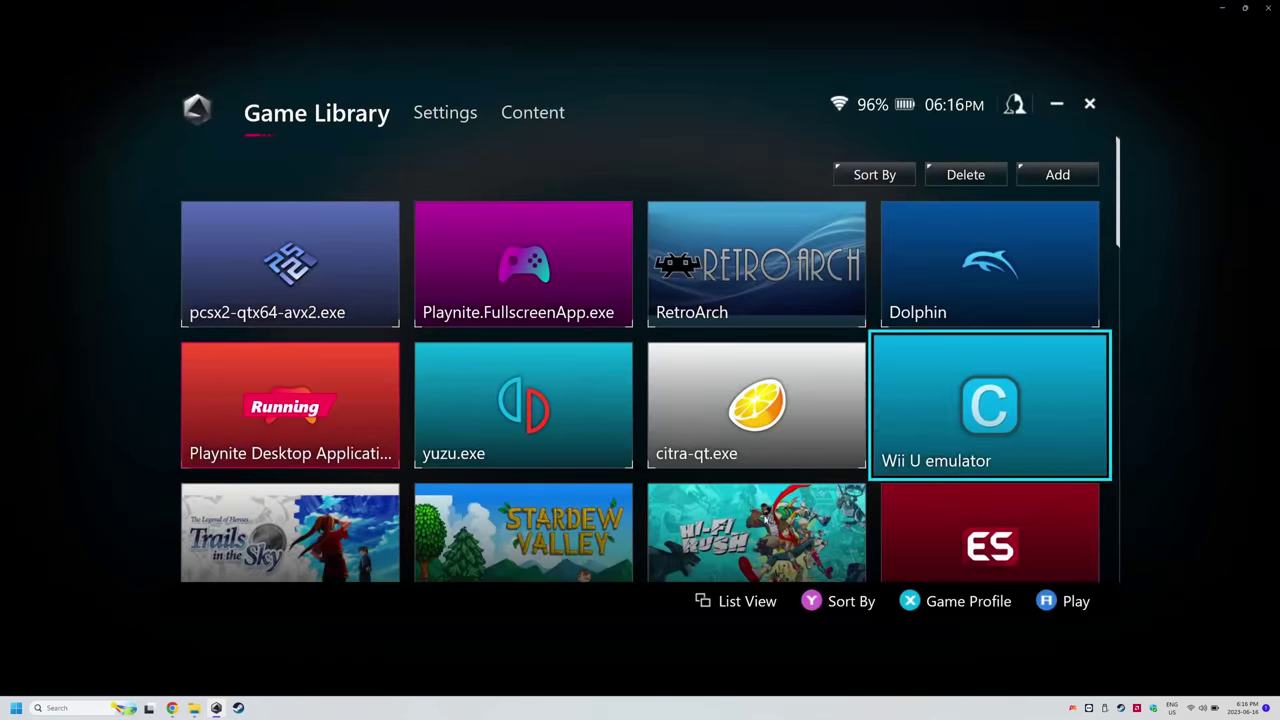
# Step: Apply the Gamepad Mode template to the duckstation-qt-x64-ReleaseLTCG.exe game profile and check its operating modes before returning to the library
pyautogui.scroll(-2, 763, 516)
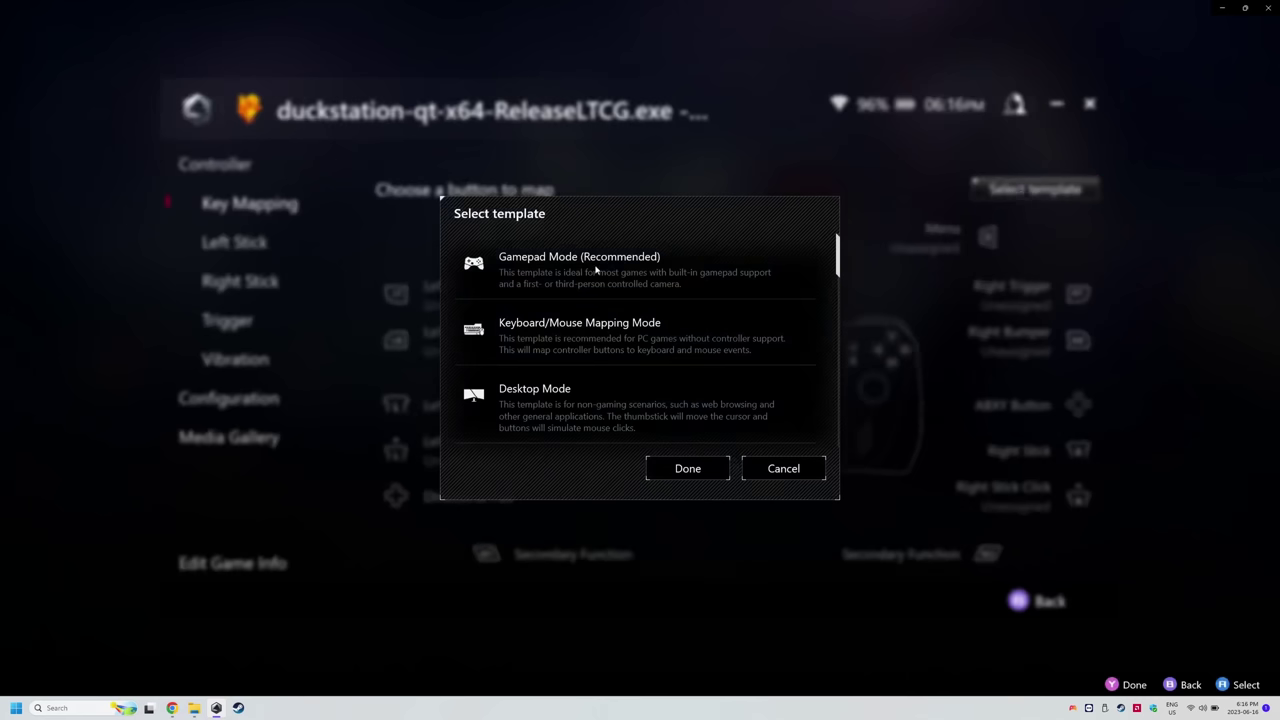
pyautogui.click(597, 271)
pyautogui.click(690, 466)
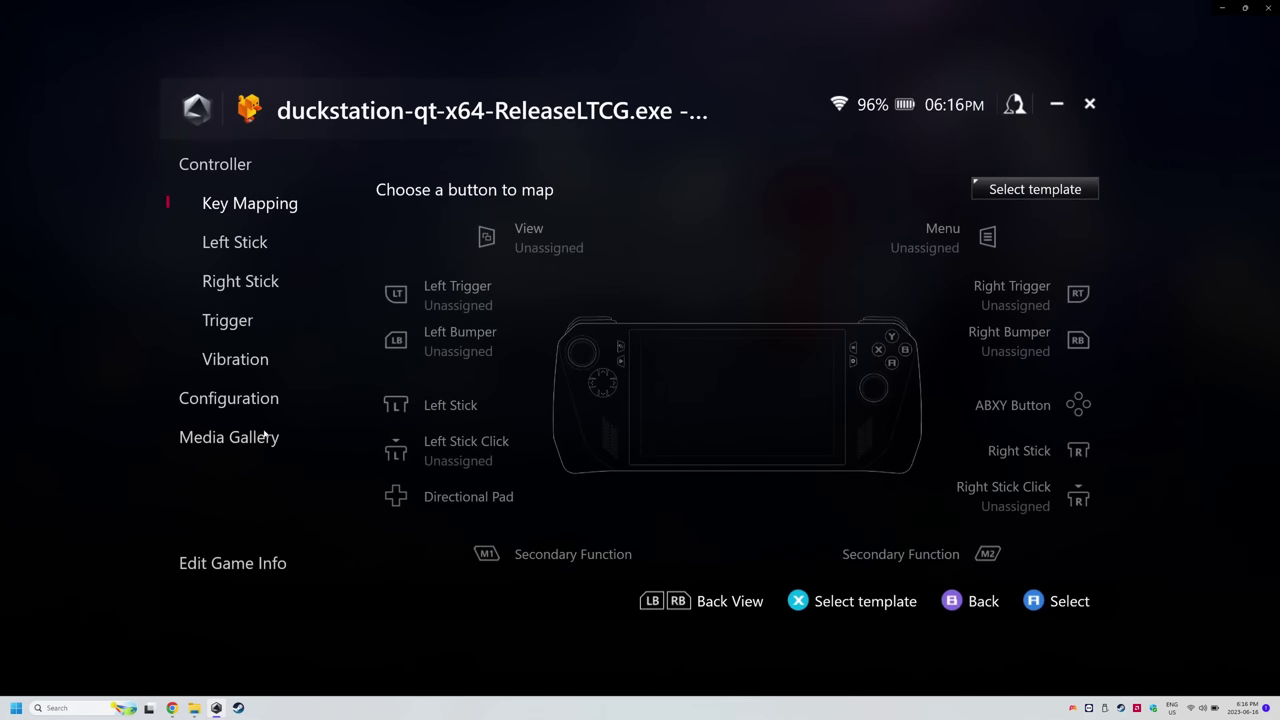
pyautogui.click(219, 400)
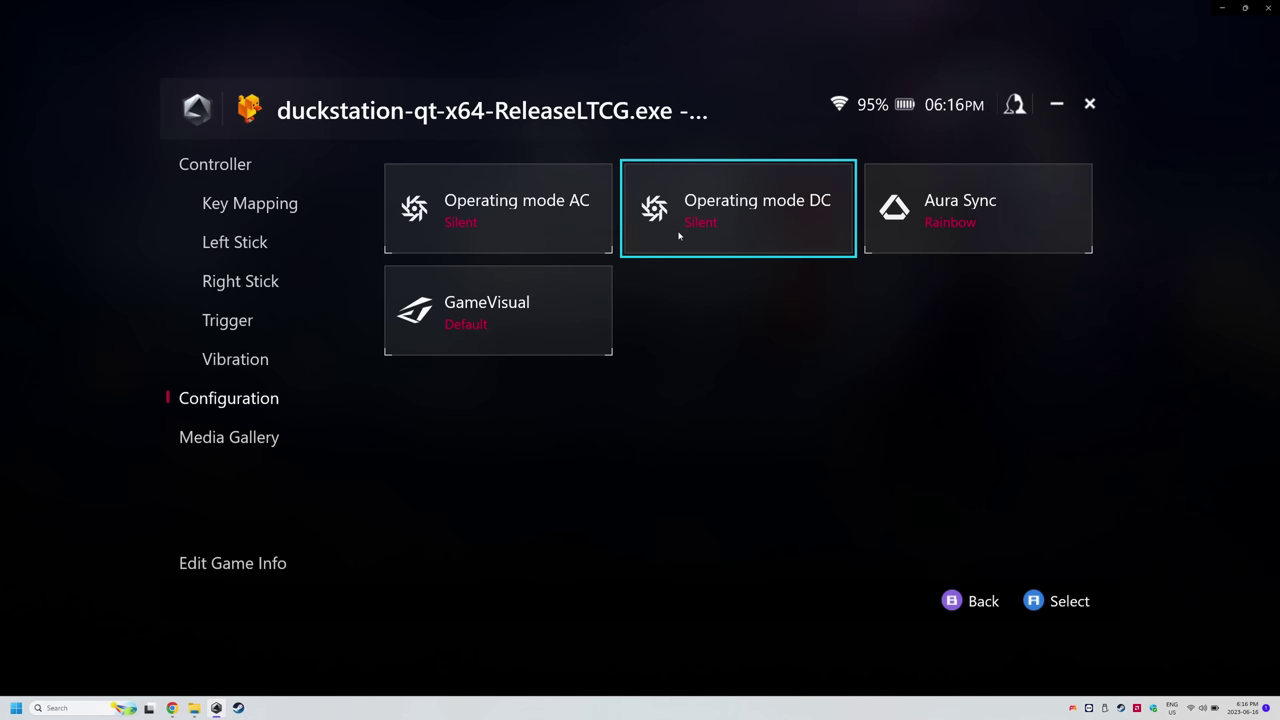
pyautogui.click(981, 600)
pyautogui.click(981, 600)
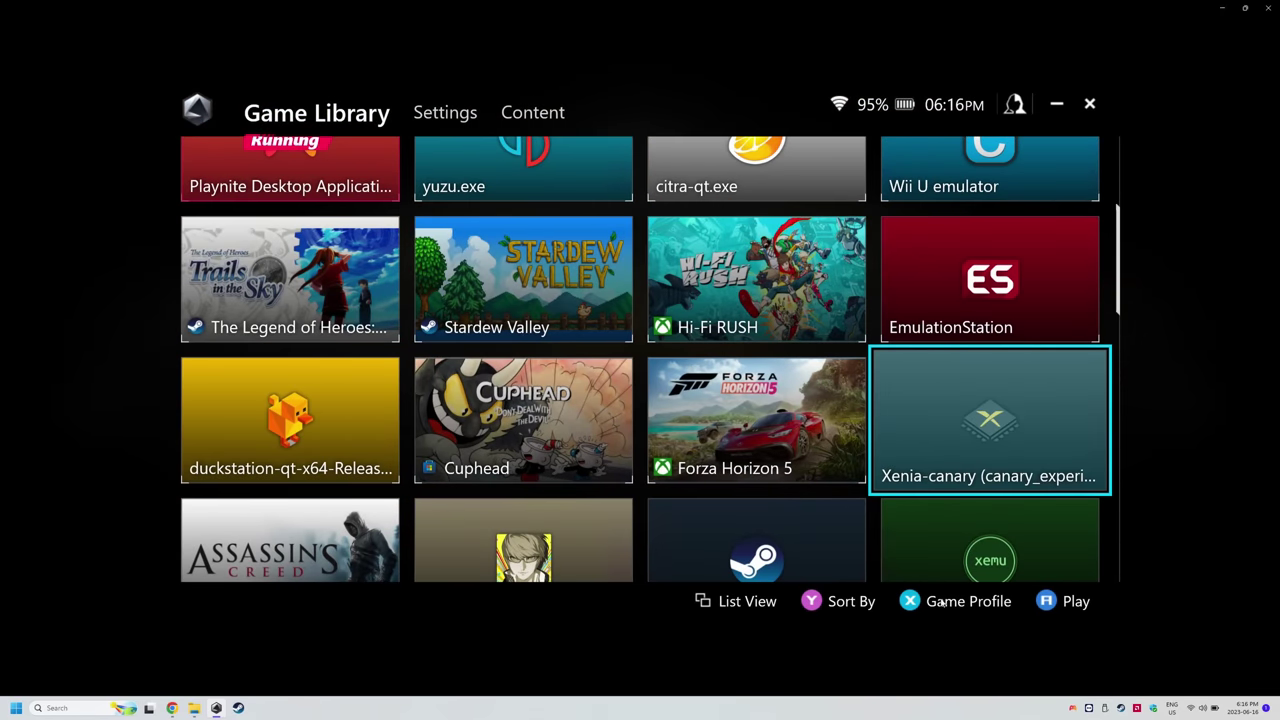
# Step: Apply the Gamepad Mode template to the Xenia-canary game profile and check its operating modes before returning to the library
pyautogui.click(945, 601)
pyautogui.click(1004, 188)
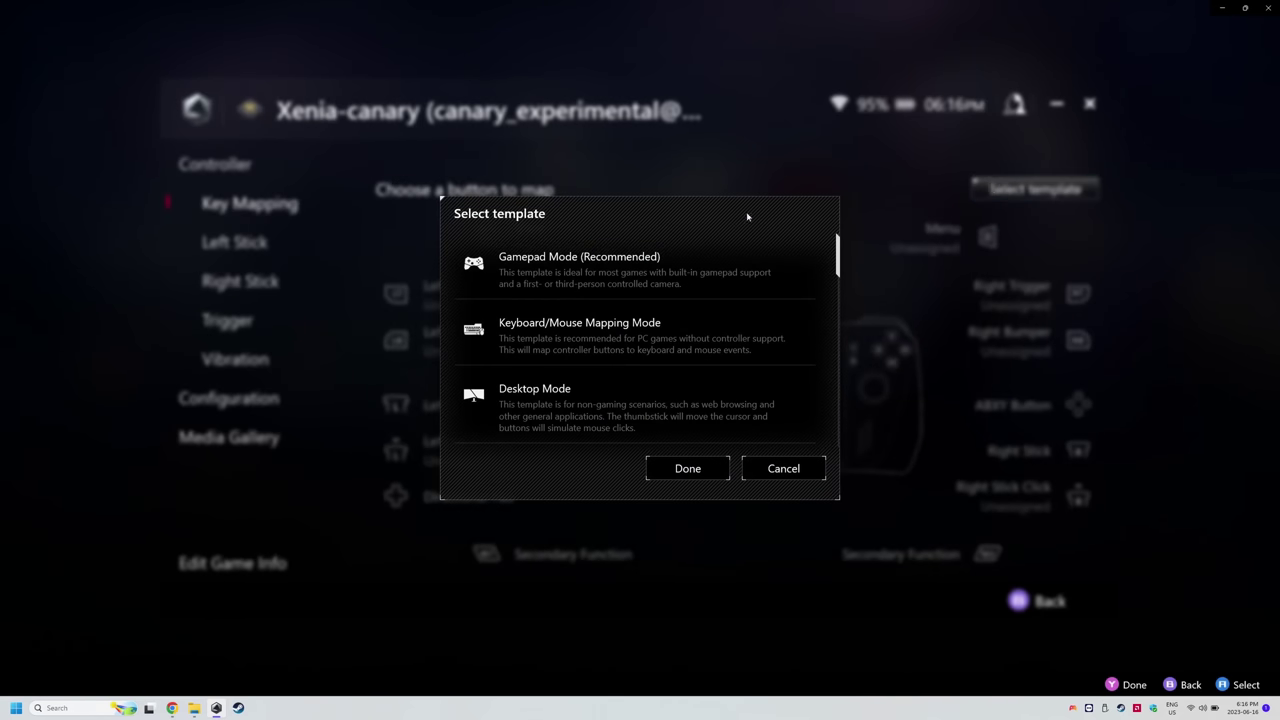
pyautogui.click(506, 258)
pyautogui.click(680, 477)
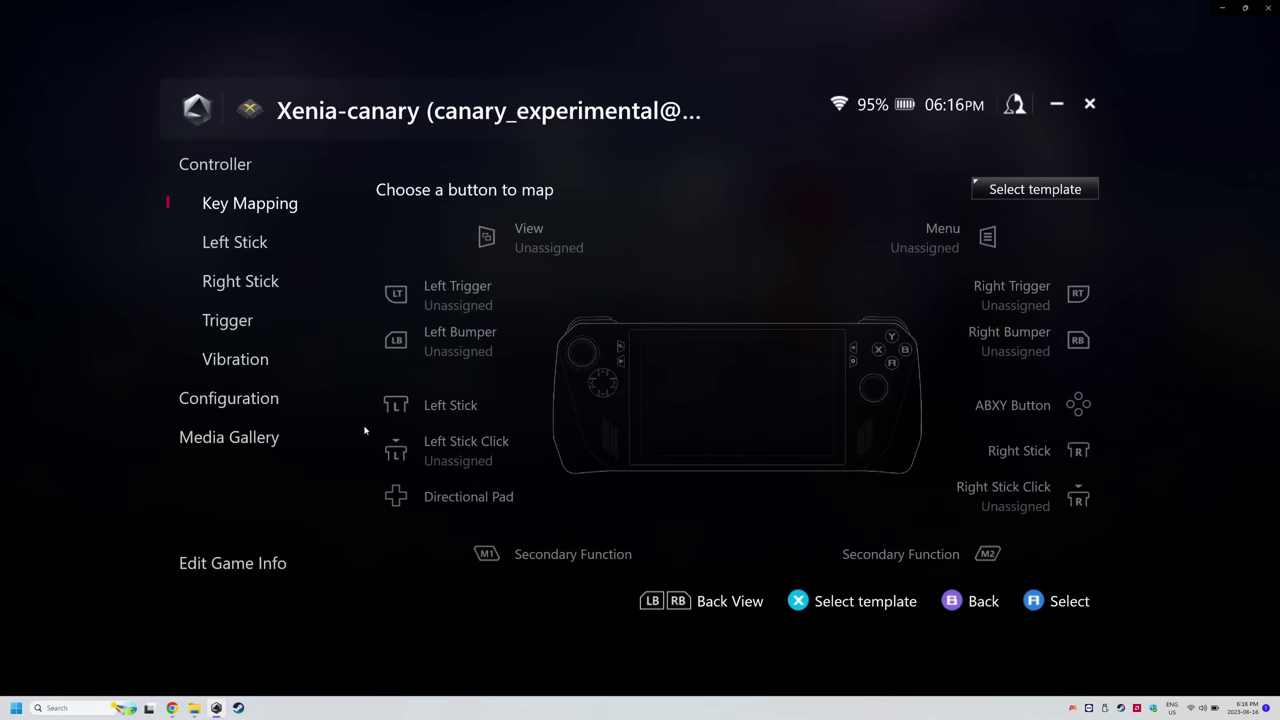
pyautogui.click(243, 400)
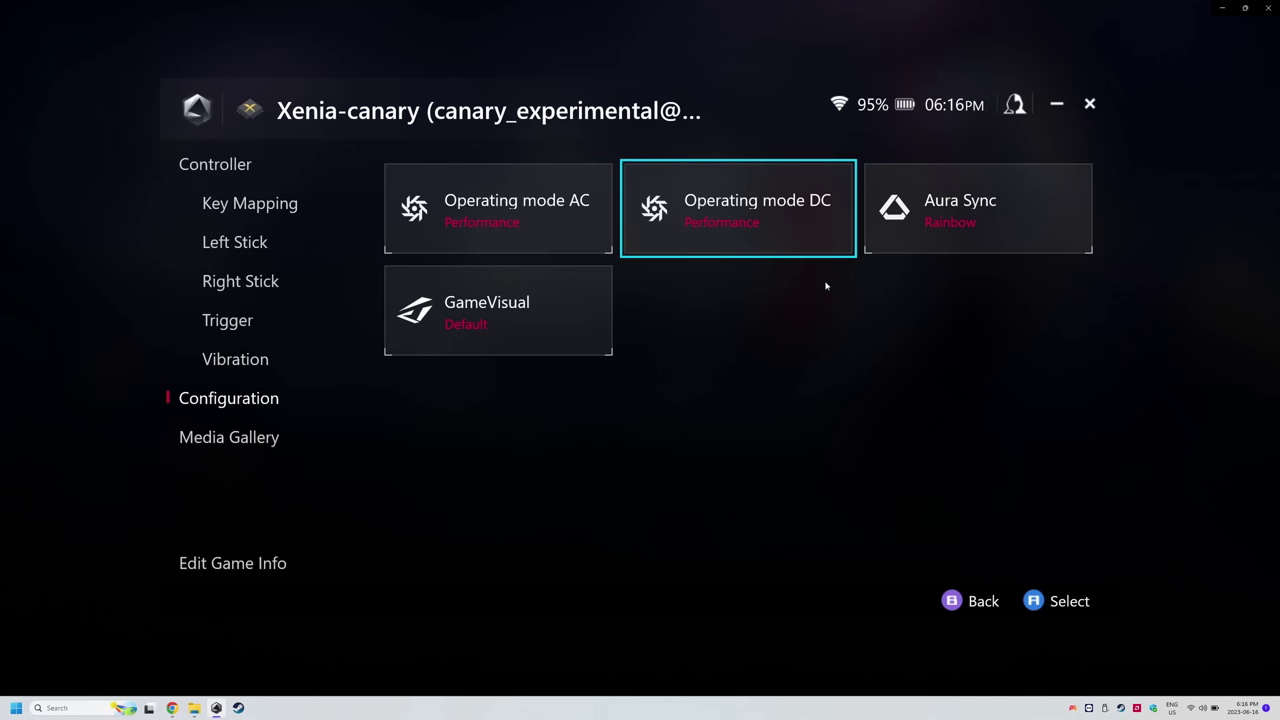
pyautogui.click(984, 602)
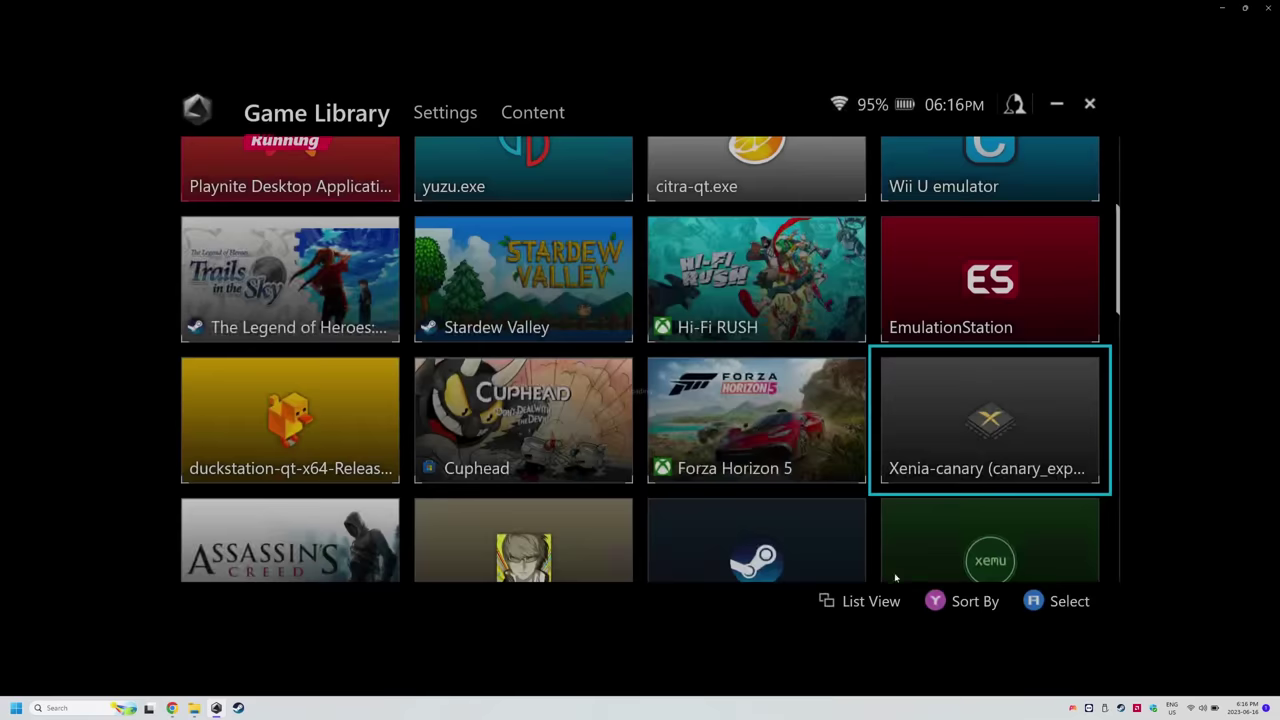
# Step: Apply the Gamepad Mode template to the xemu: Original Xbox Emulator game profile and check its operating modes before returning to the library
pyautogui.scroll(-3, 866, 562)
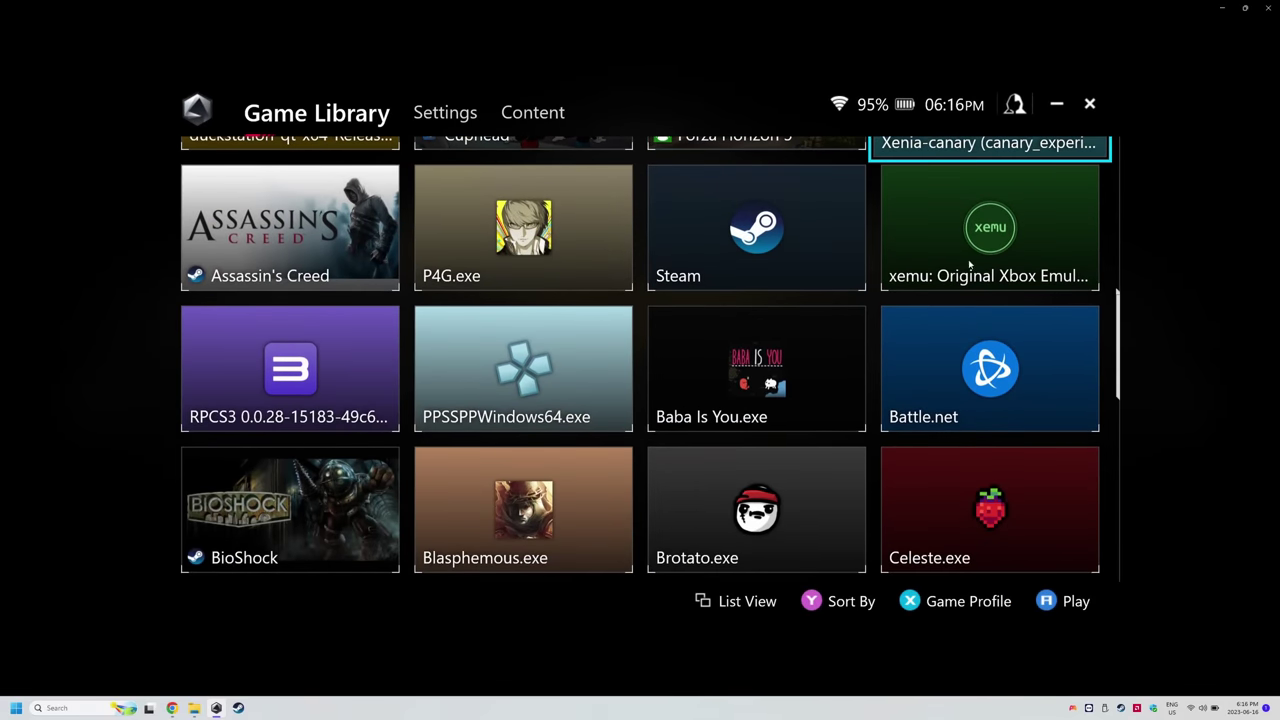
pyautogui.click(969, 264)
pyautogui.click(963, 602)
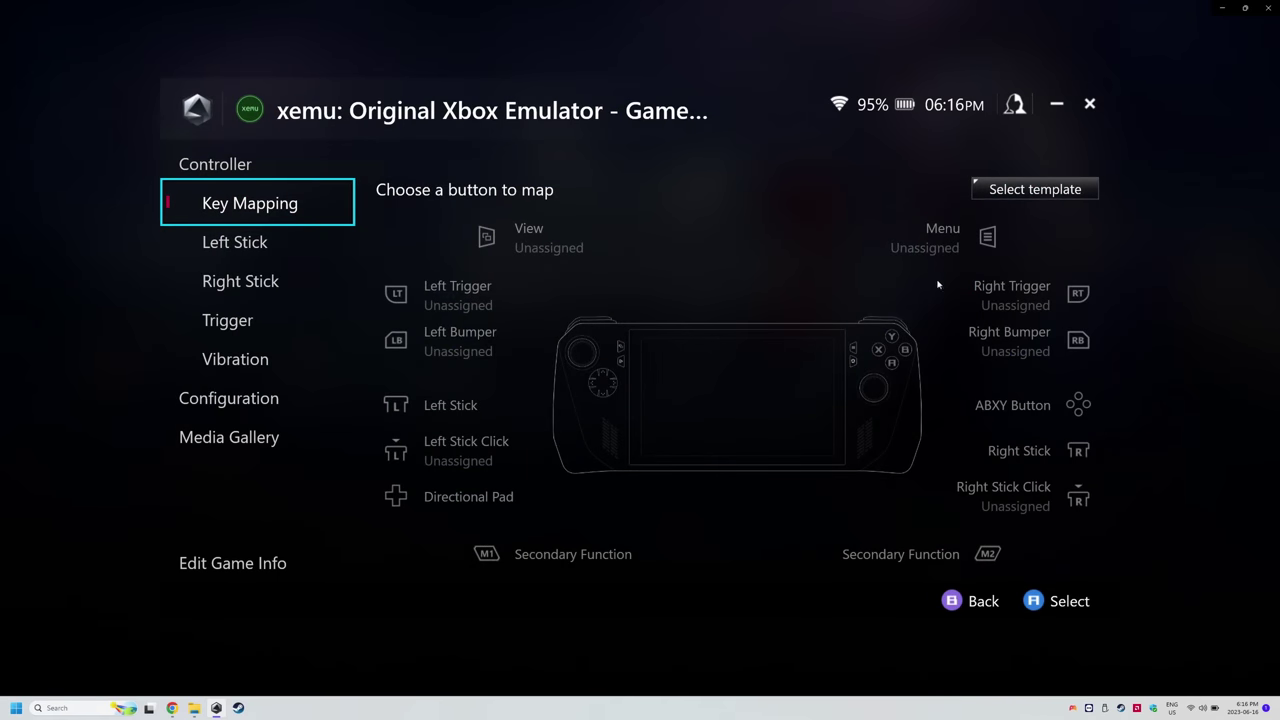
pyautogui.click(1031, 191)
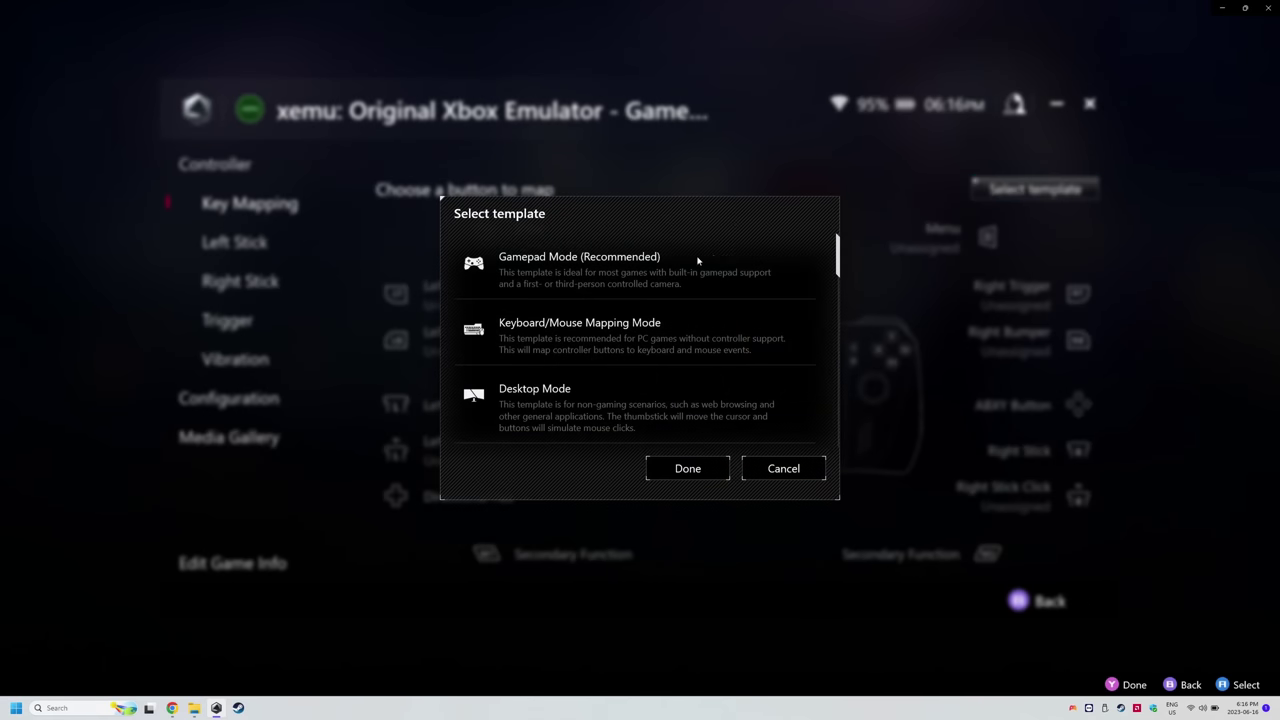
pyautogui.click(708, 471)
pyautogui.click(240, 400)
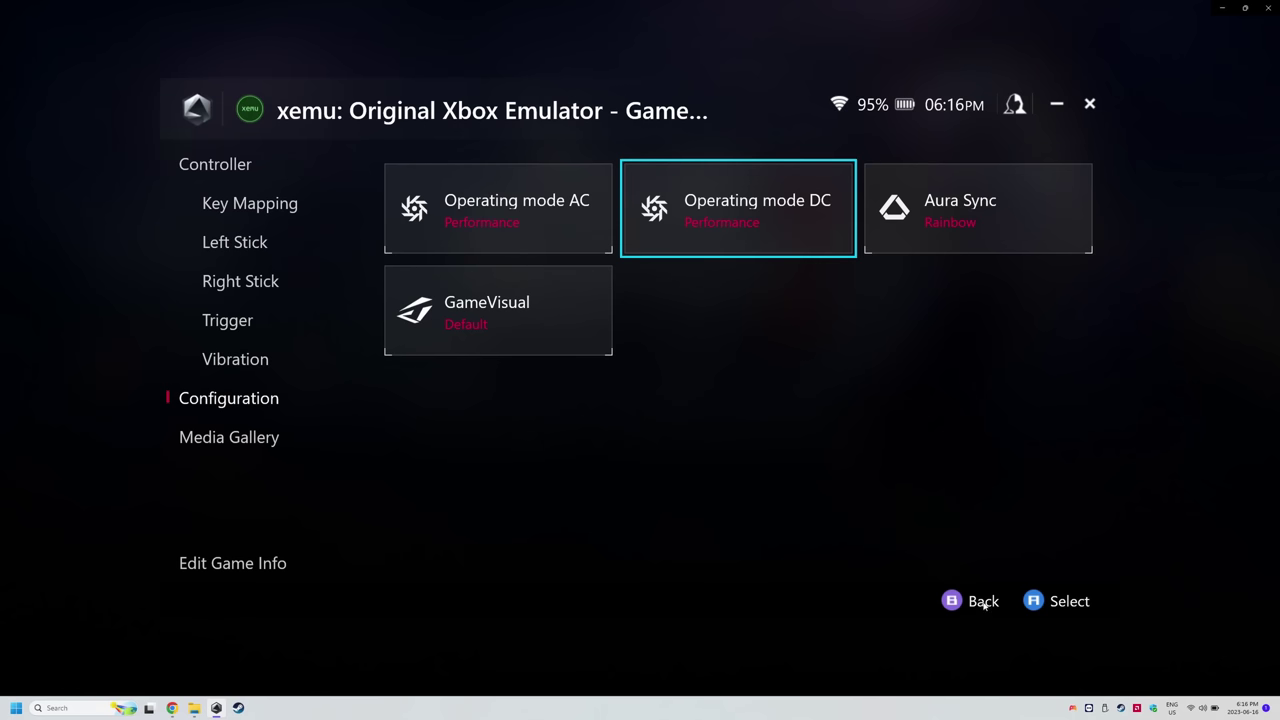
pyautogui.click(983, 602)
pyautogui.click(983, 602)
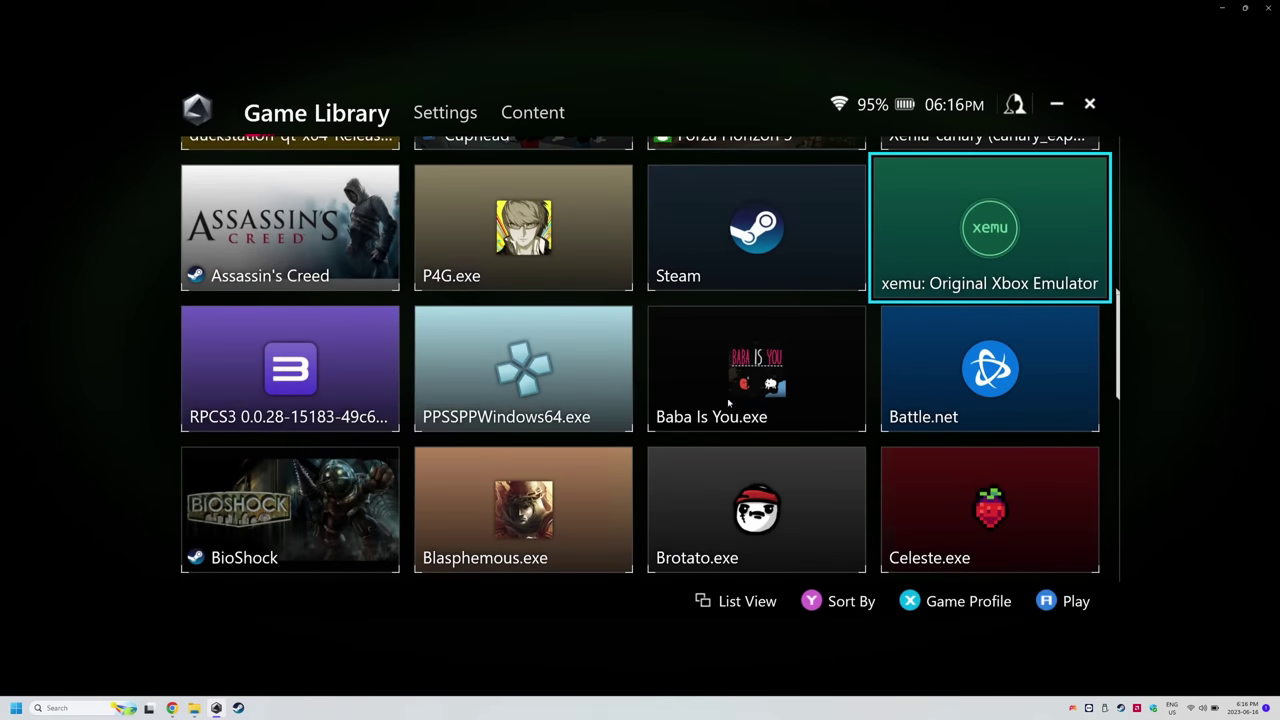
# Step: Apply the Gamepad Mode template to the RPCS3 game profile and check its operating modes before returning to the library
pyautogui.press('Right')
pyautogui.click(940, 603)
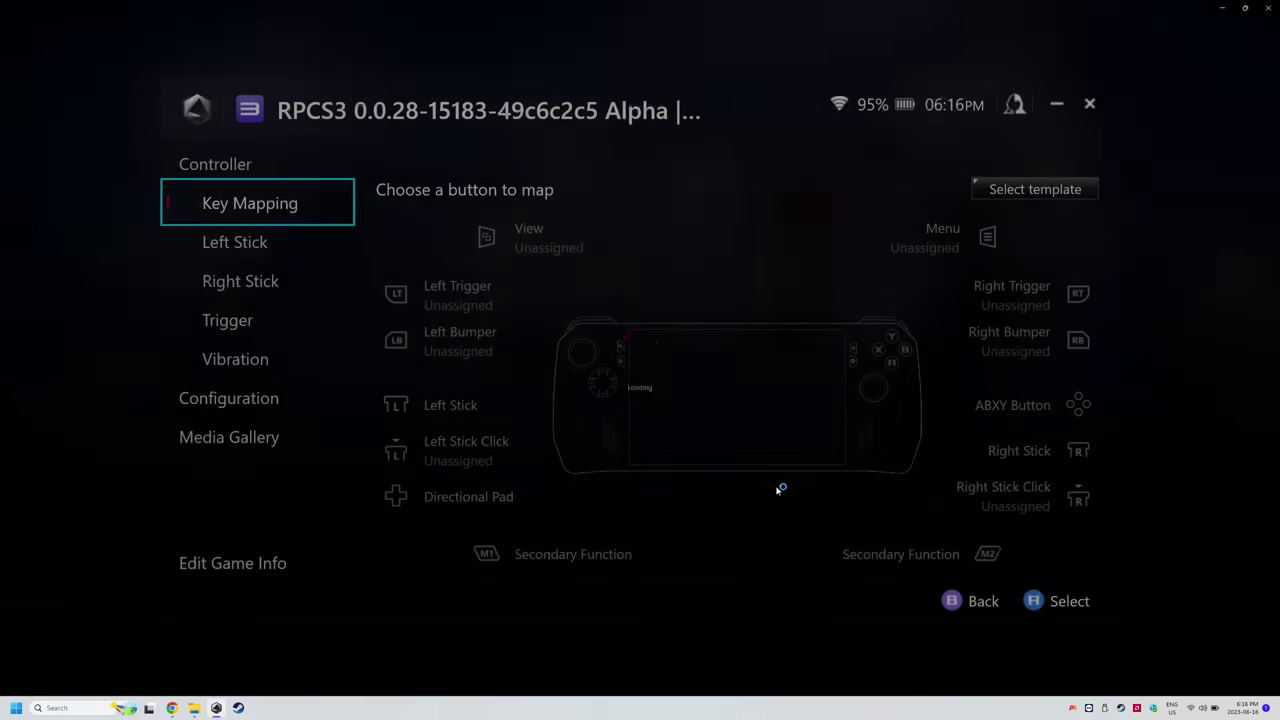
pyautogui.press('Return')
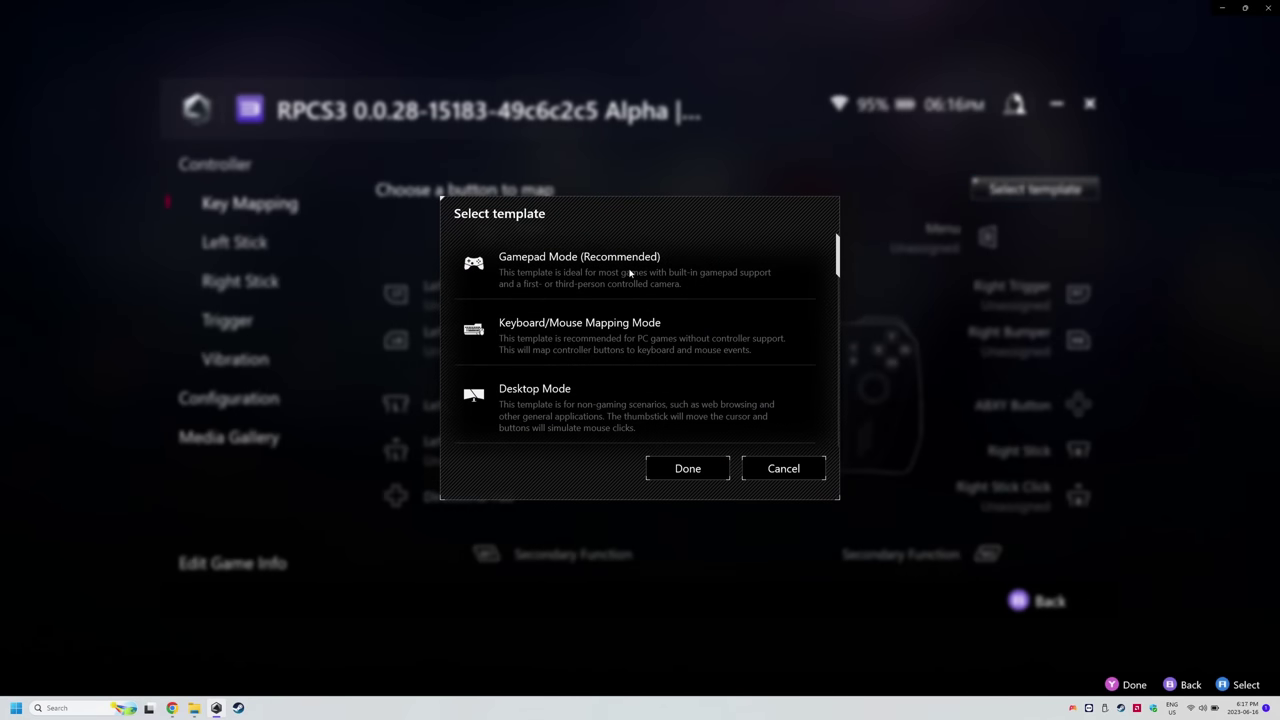
pyautogui.click(630, 272)
pyautogui.click(700, 467)
pyautogui.click(246, 402)
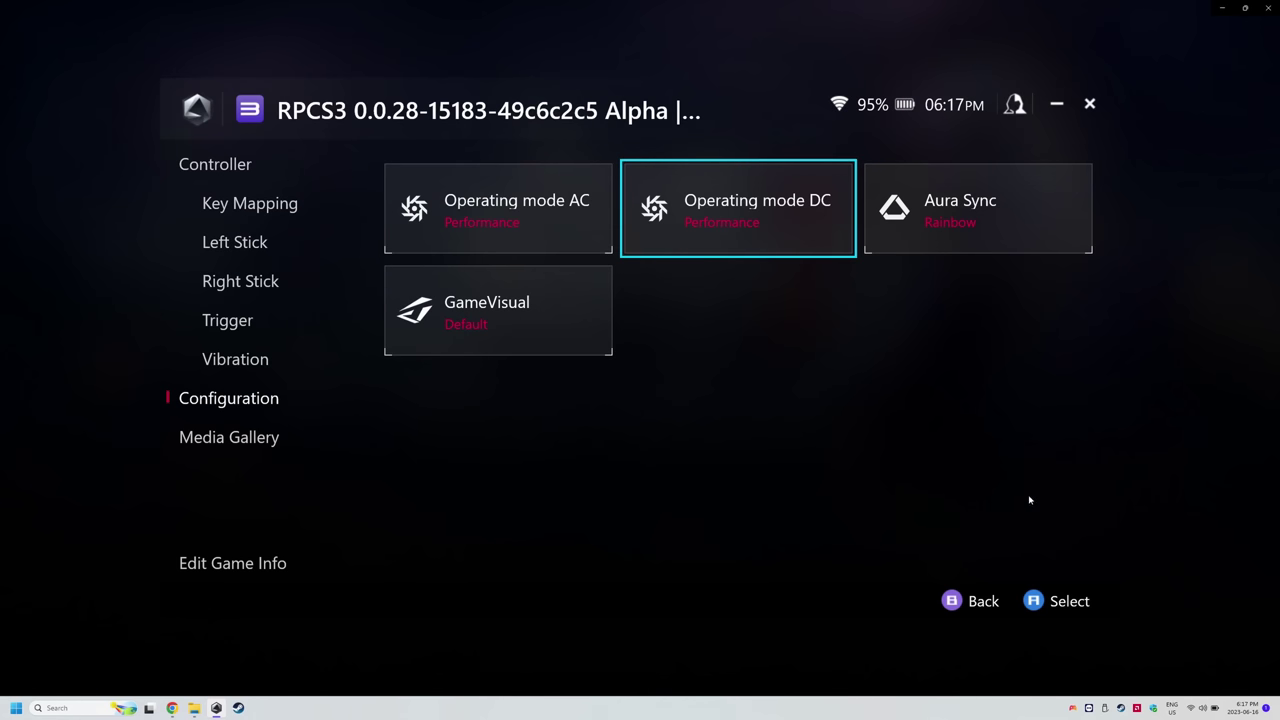
pyautogui.click(984, 601)
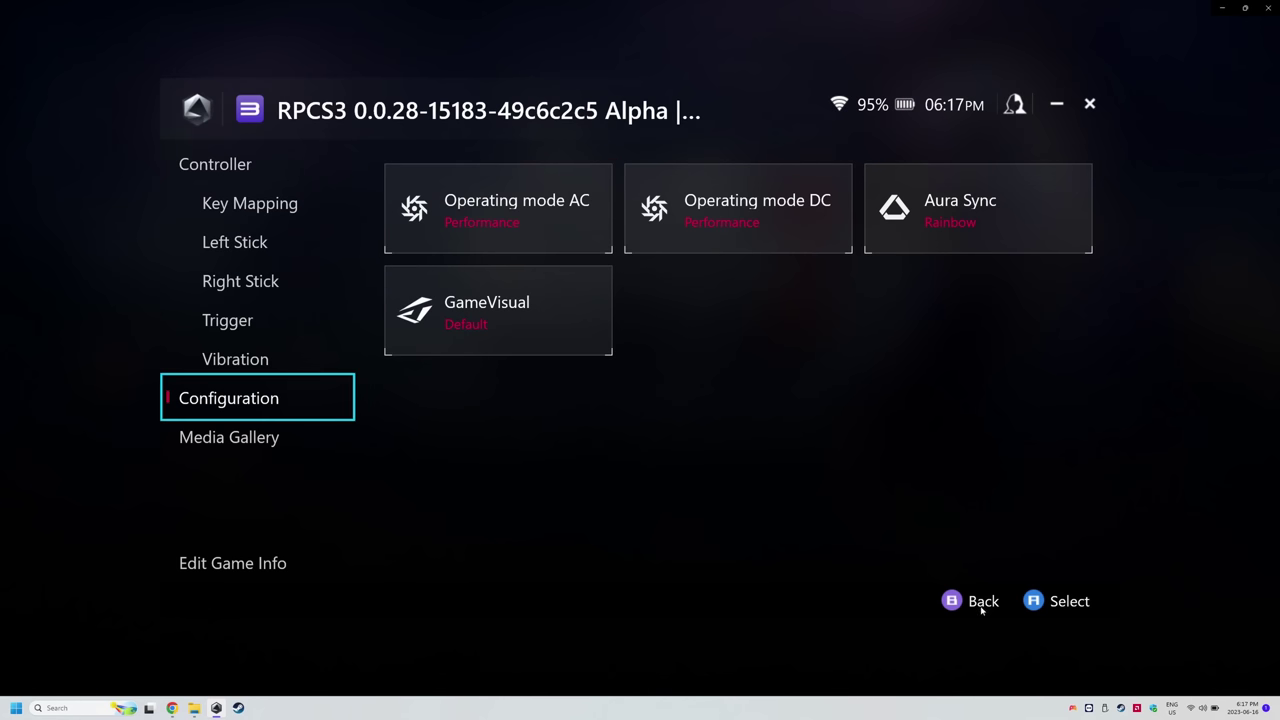
pyautogui.click(982, 603)
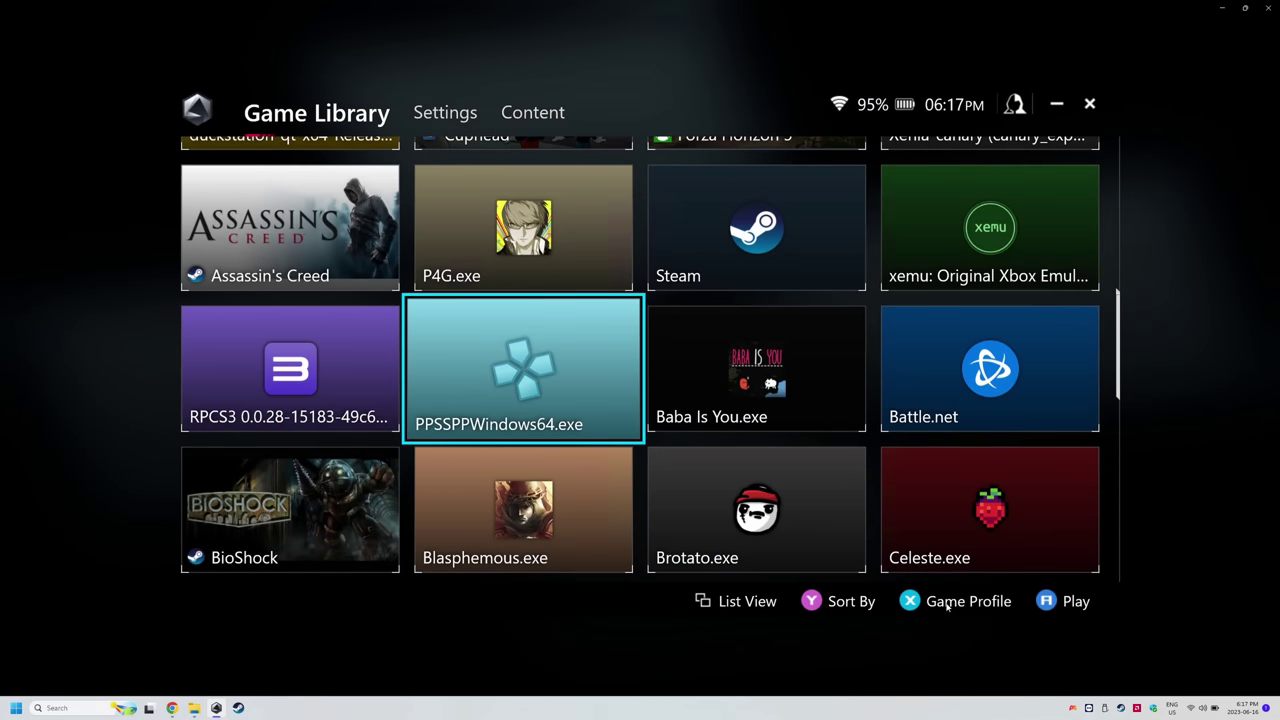
# Step: Apply the Gamepad Mode template to the PPSSPPWindows64.exe game profile and check its operating modes before returning to the library
pyautogui.click(947, 605)
pyautogui.click(1023, 195)
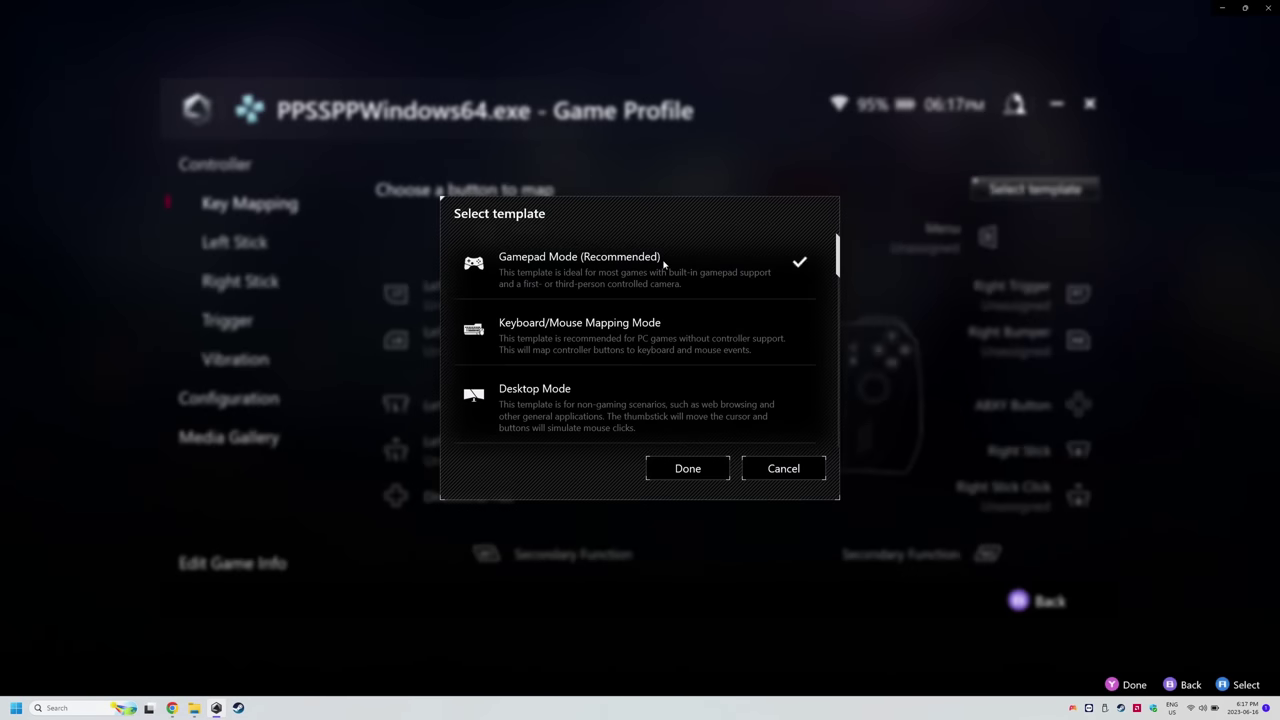
pyautogui.click(687, 470)
pyautogui.click(232, 398)
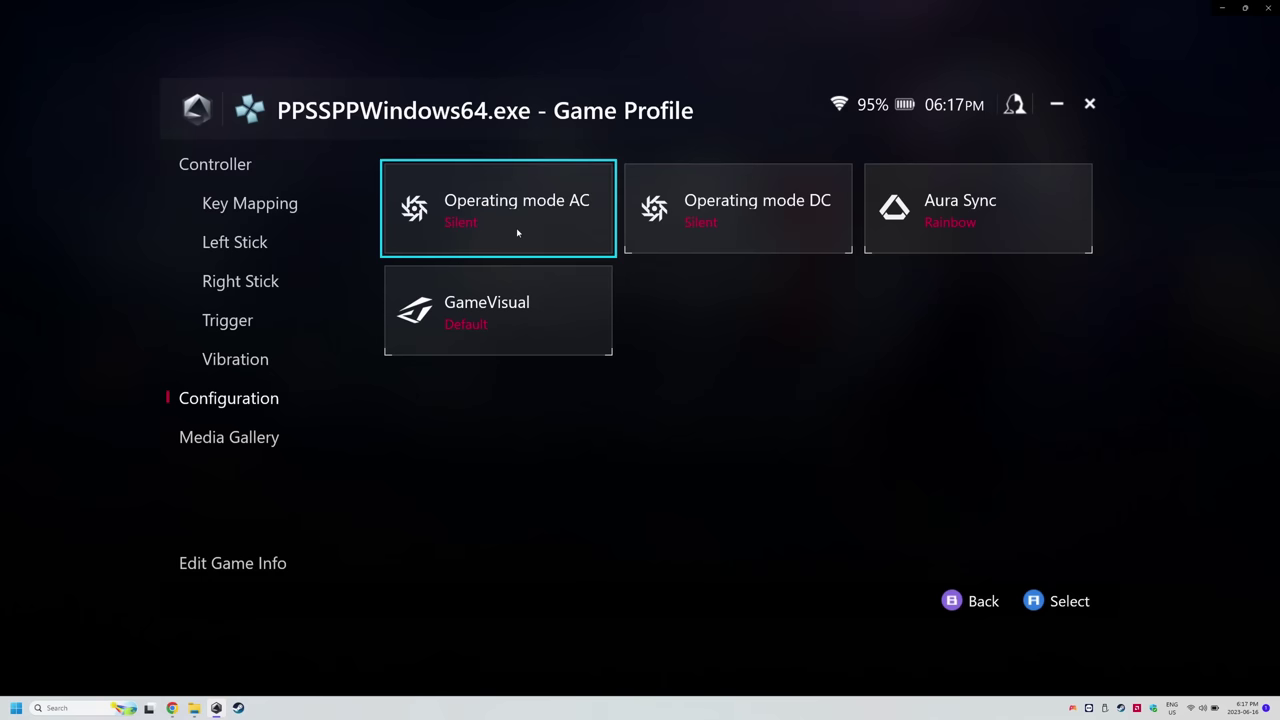
pyautogui.click(977, 603)
pyautogui.click(977, 603)
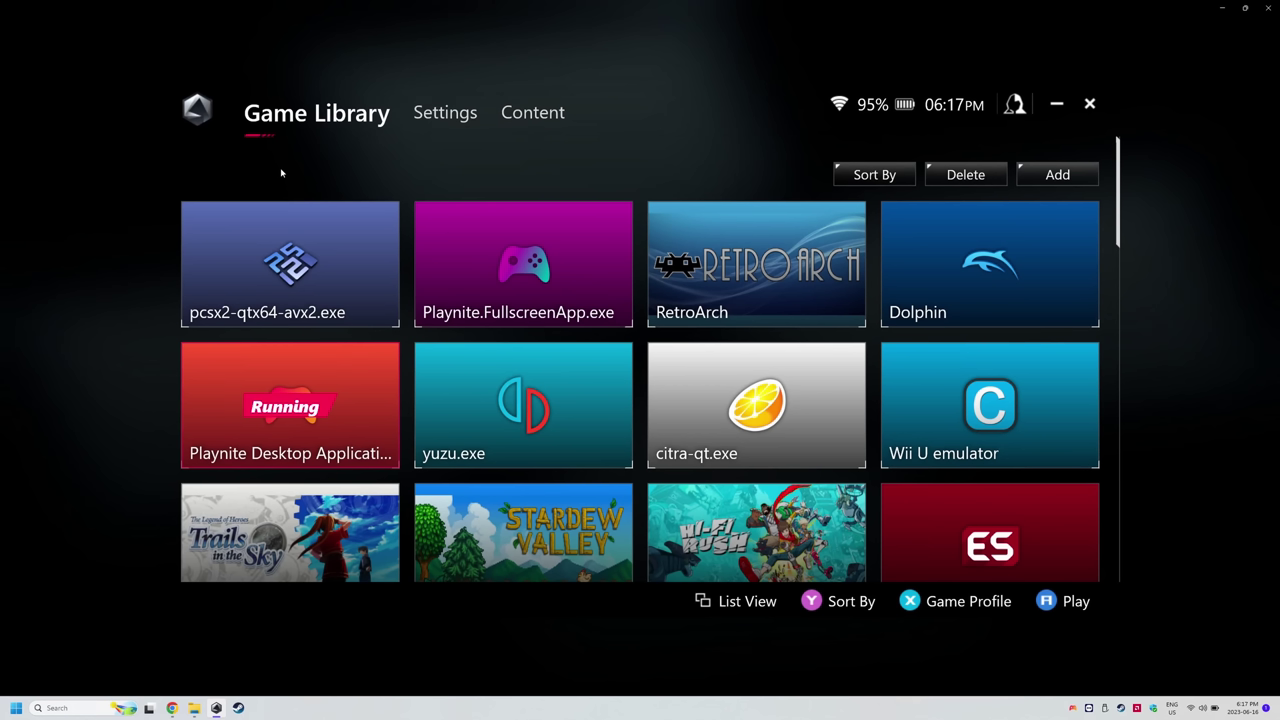
# Step: Examine the M1 button's primary mapping in the global Gamepad Mode configuration, including the key combination stored in Macro01, without changing it
pyautogui.click(457, 115)
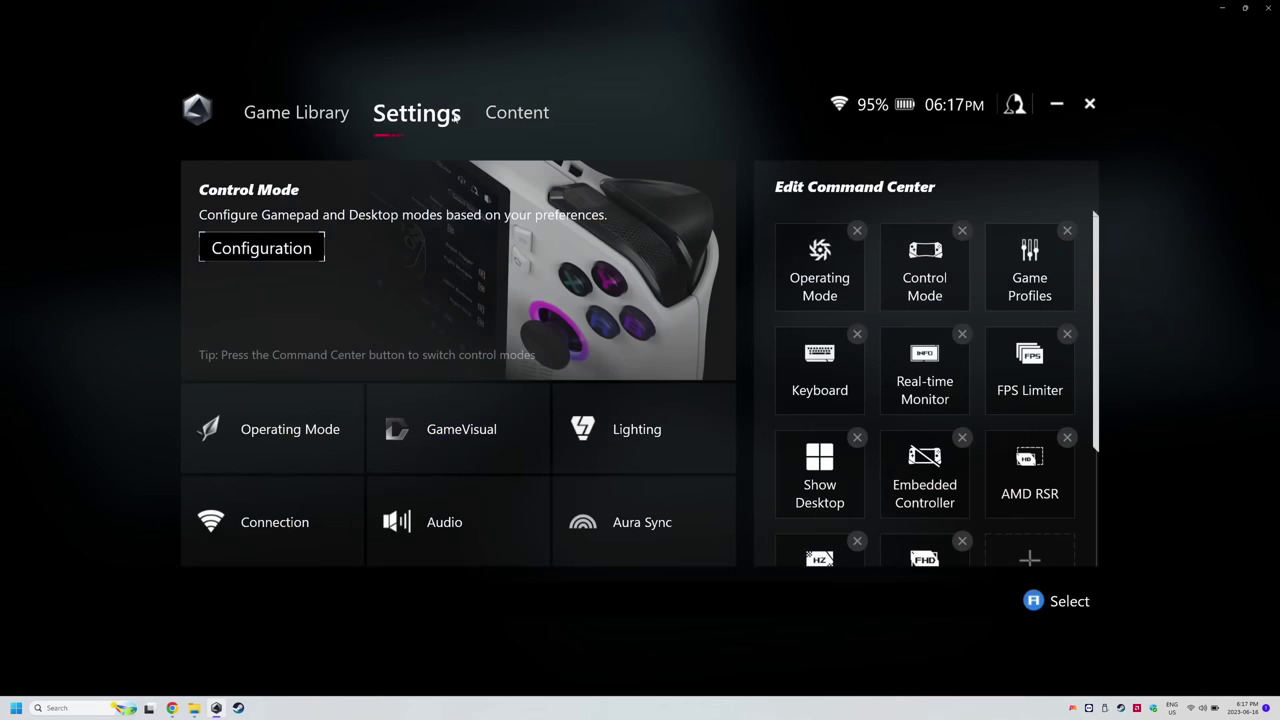
pyautogui.click(309, 252)
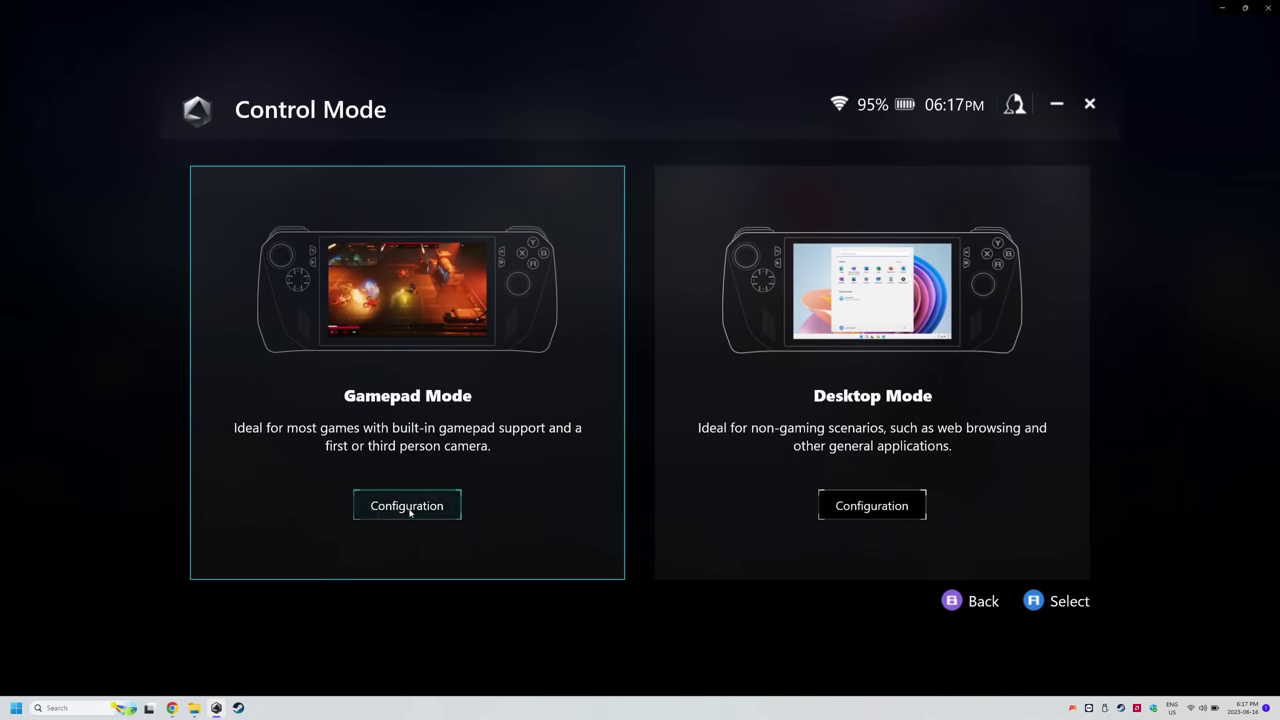
pyautogui.click(408, 508)
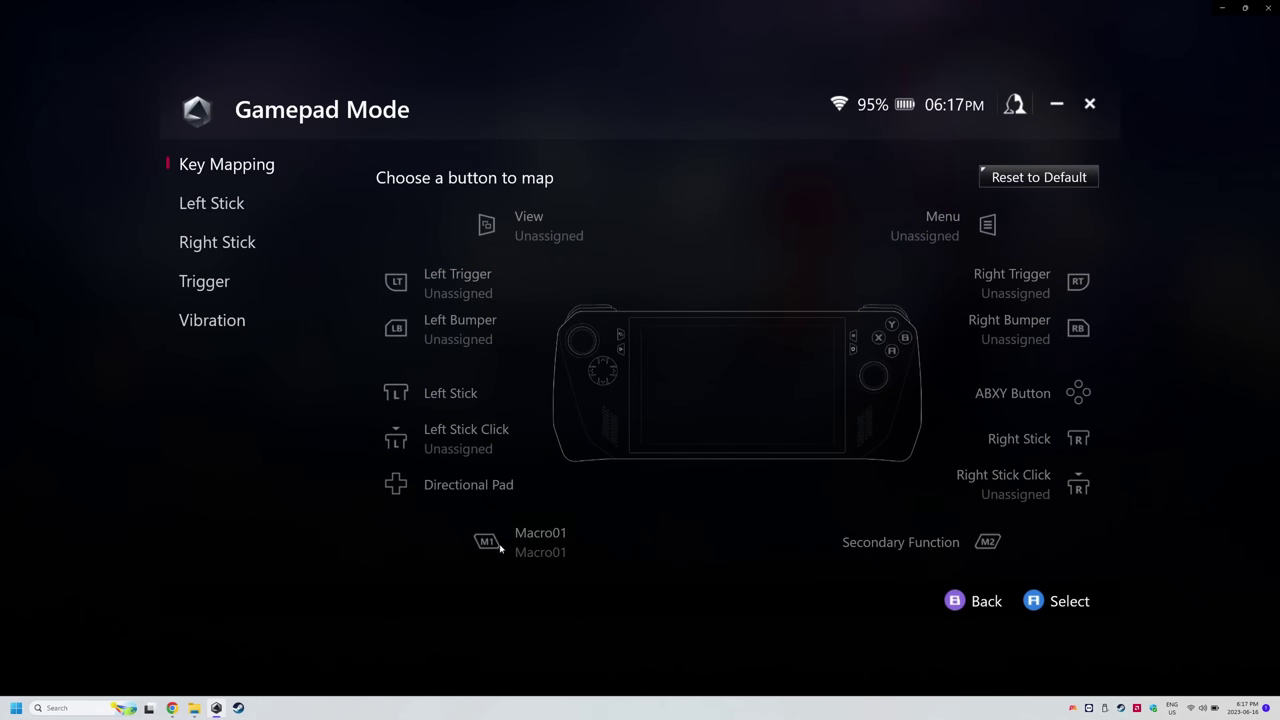
pyautogui.click(532, 540)
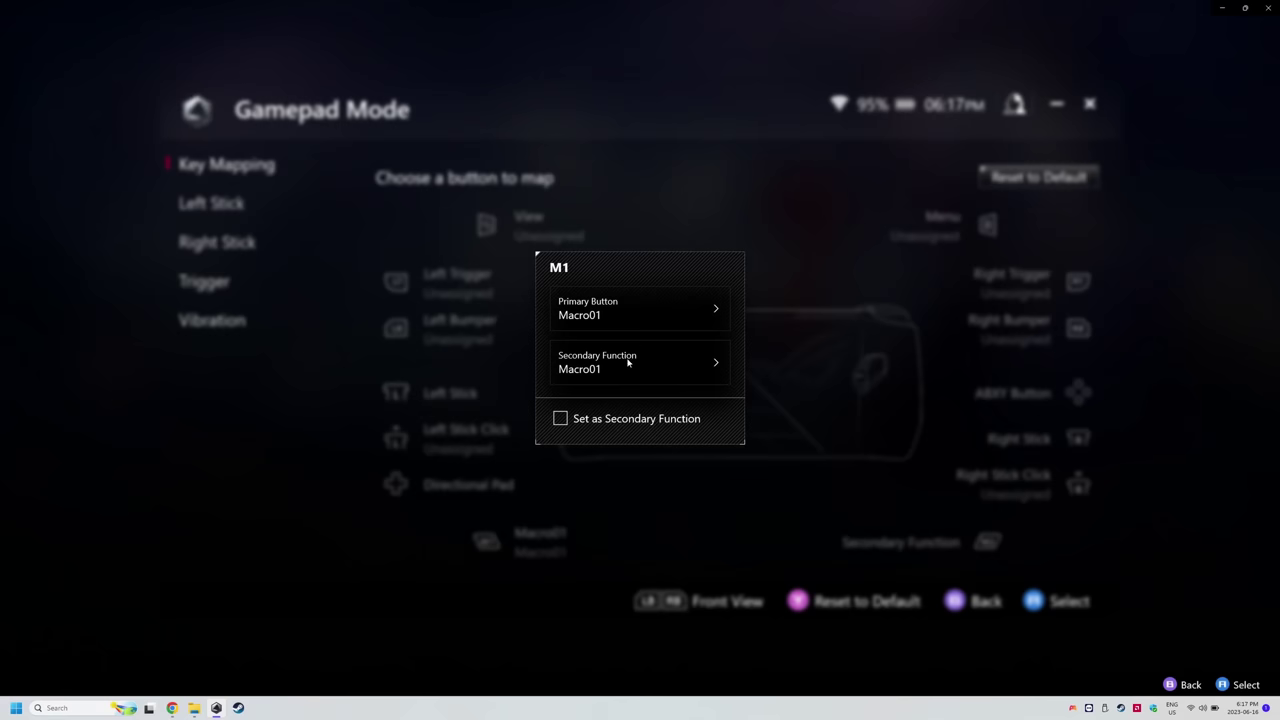
pyautogui.click(705, 309)
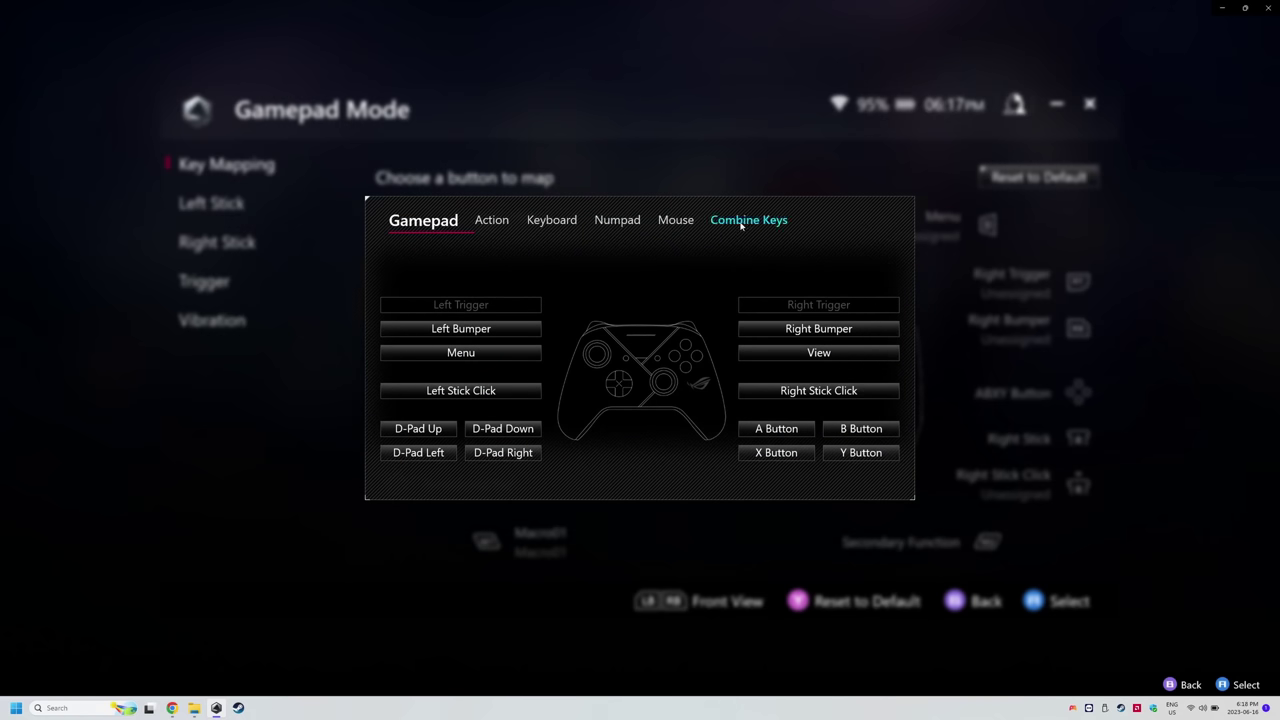
pyautogui.click(741, 225)
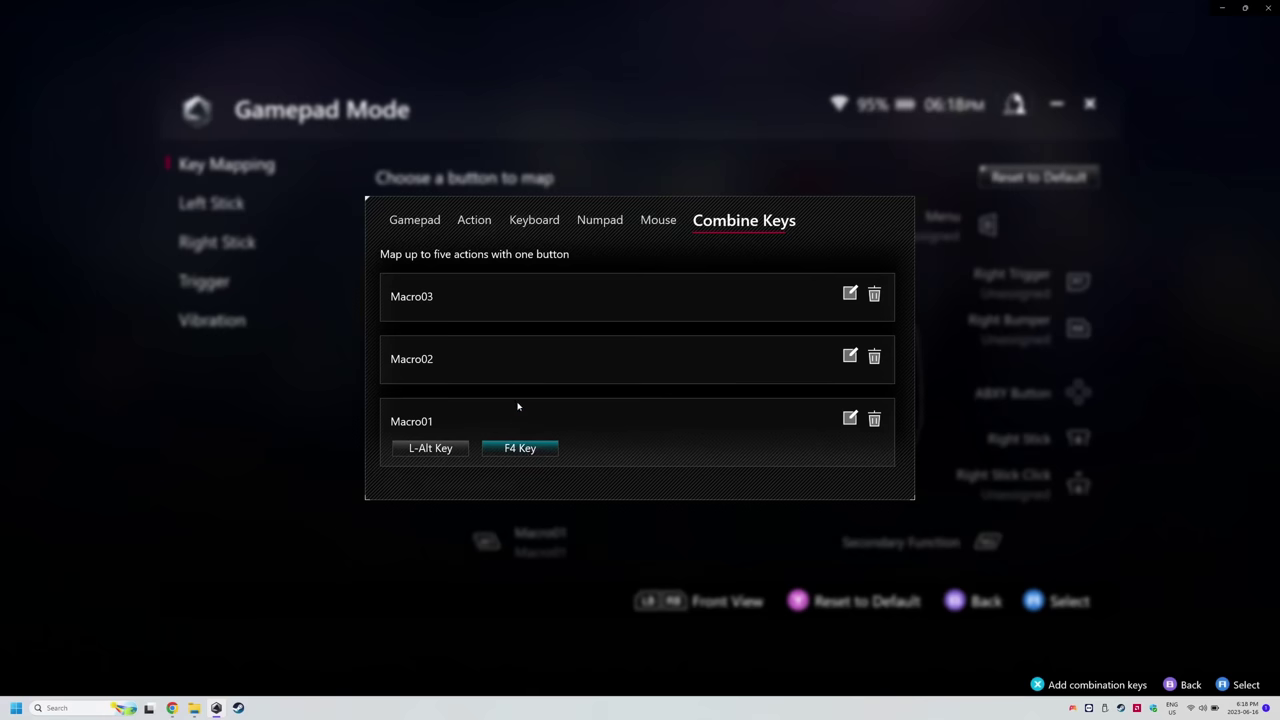
pyautogui.click(1189, 685)
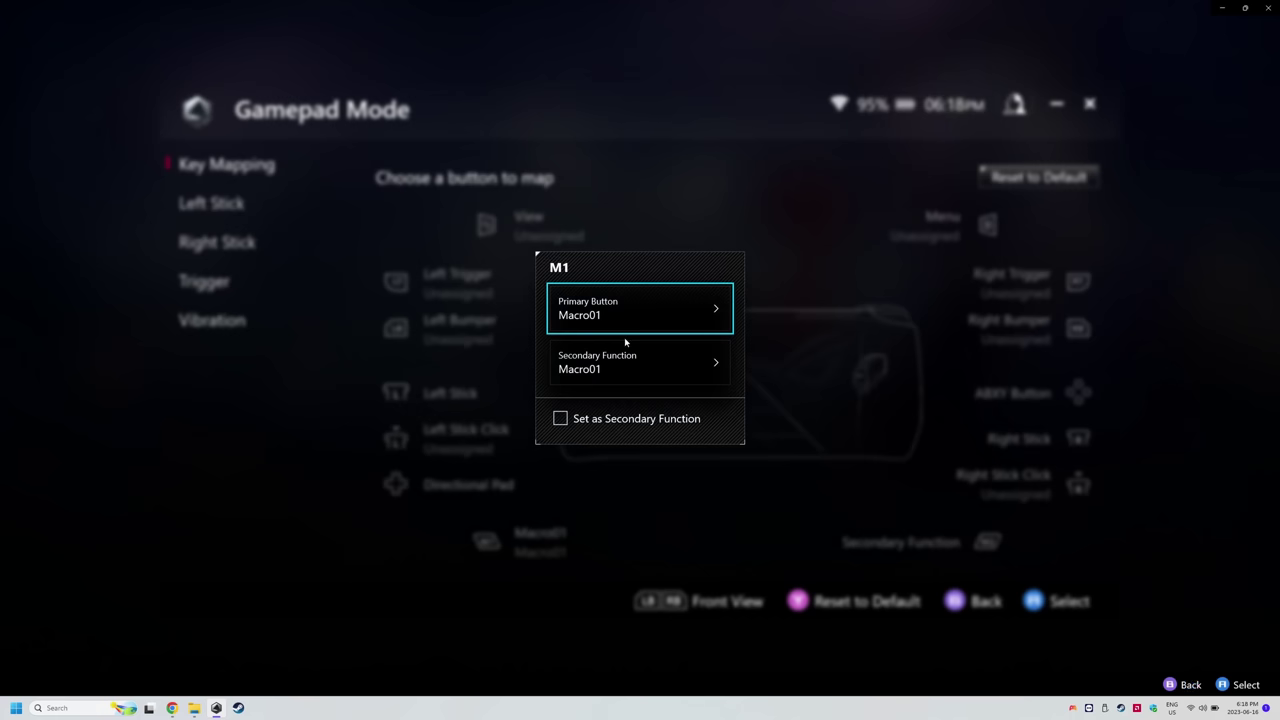
pyautogui.click(1196, 690)
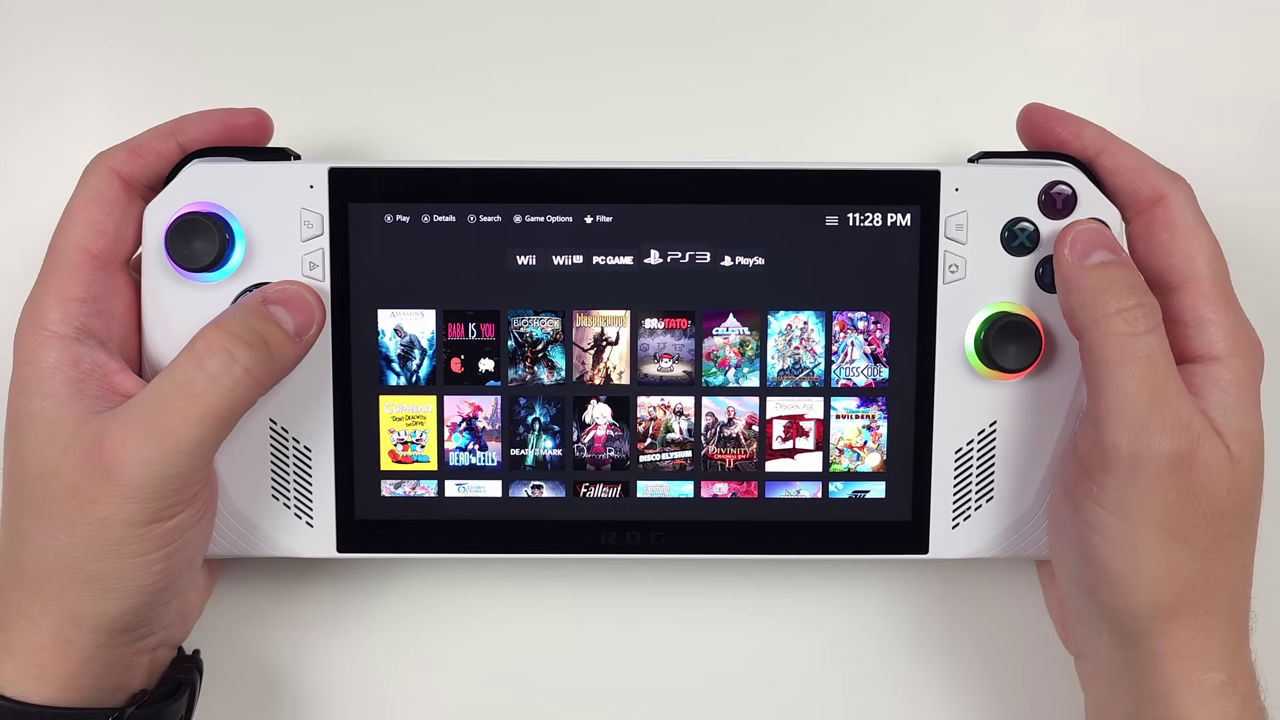
pyautogui.press('pagedown')
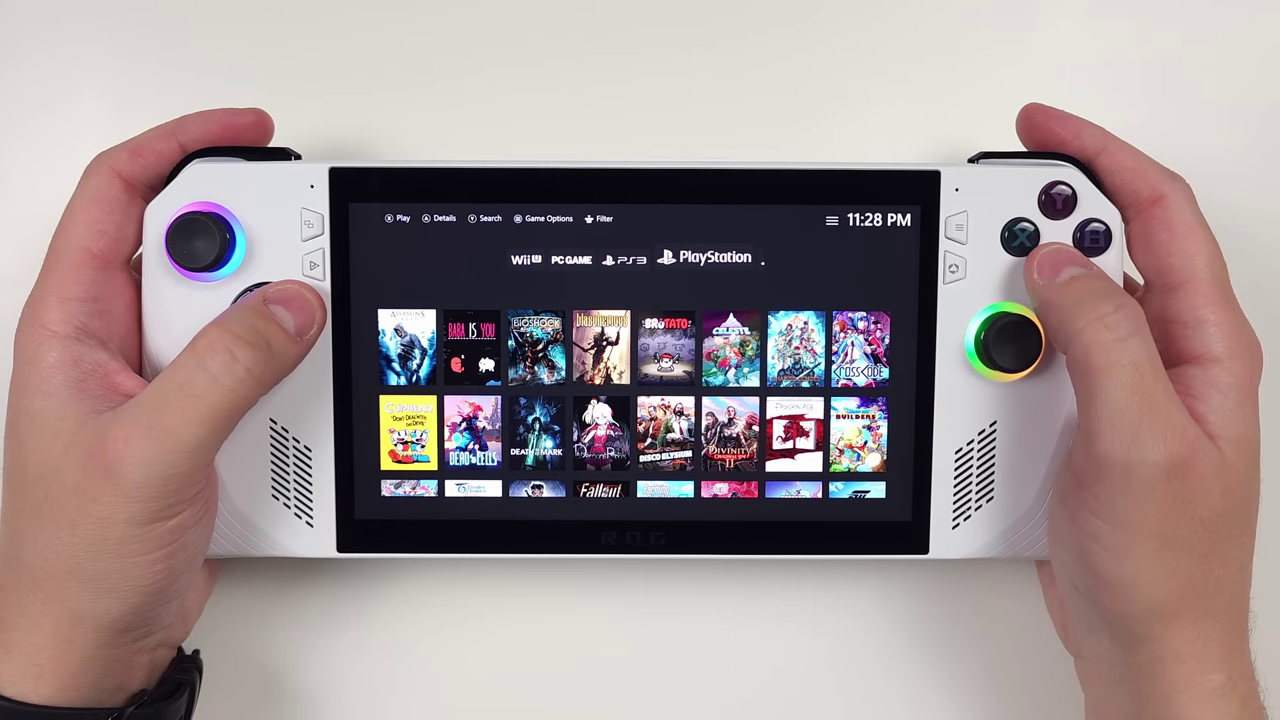
# Step: Browse the platform presets from PC Game through Xbox and back to the full Games list
pyautogui.press('pagedown')
pyautogui.press('pagedown')
pyautogui.press('pagedown')
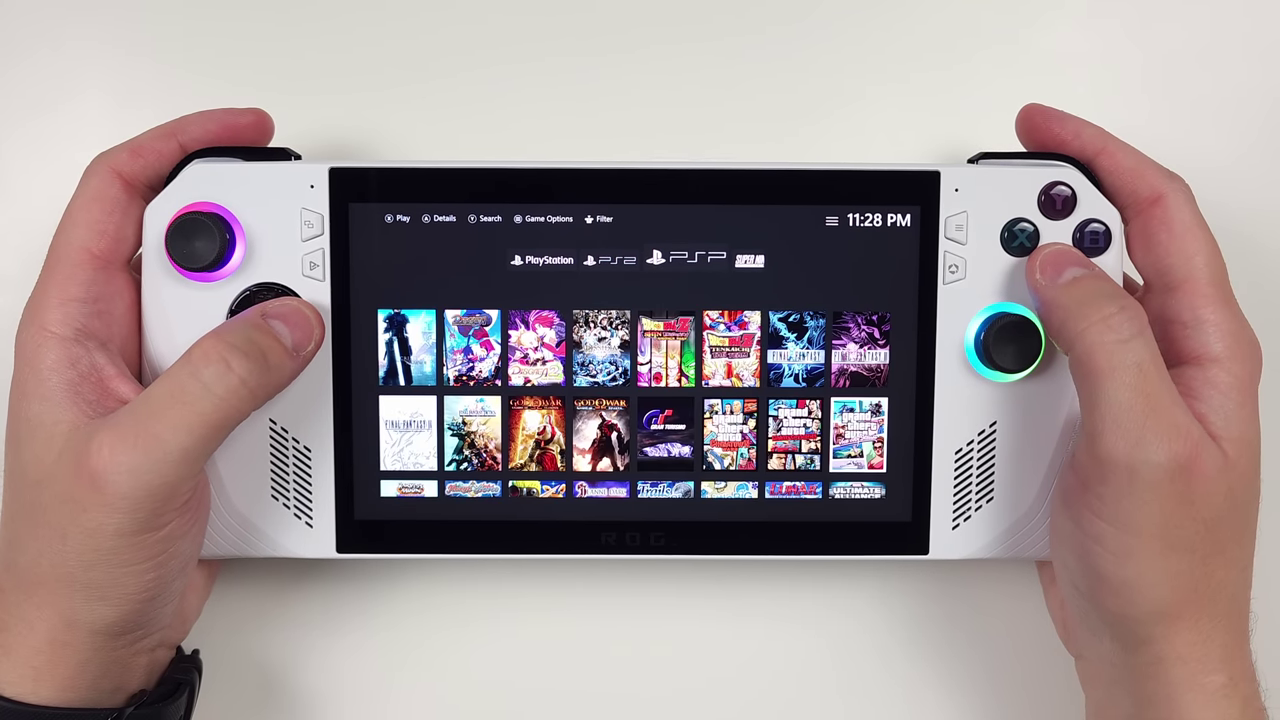
pyautogui.press('pagedown')
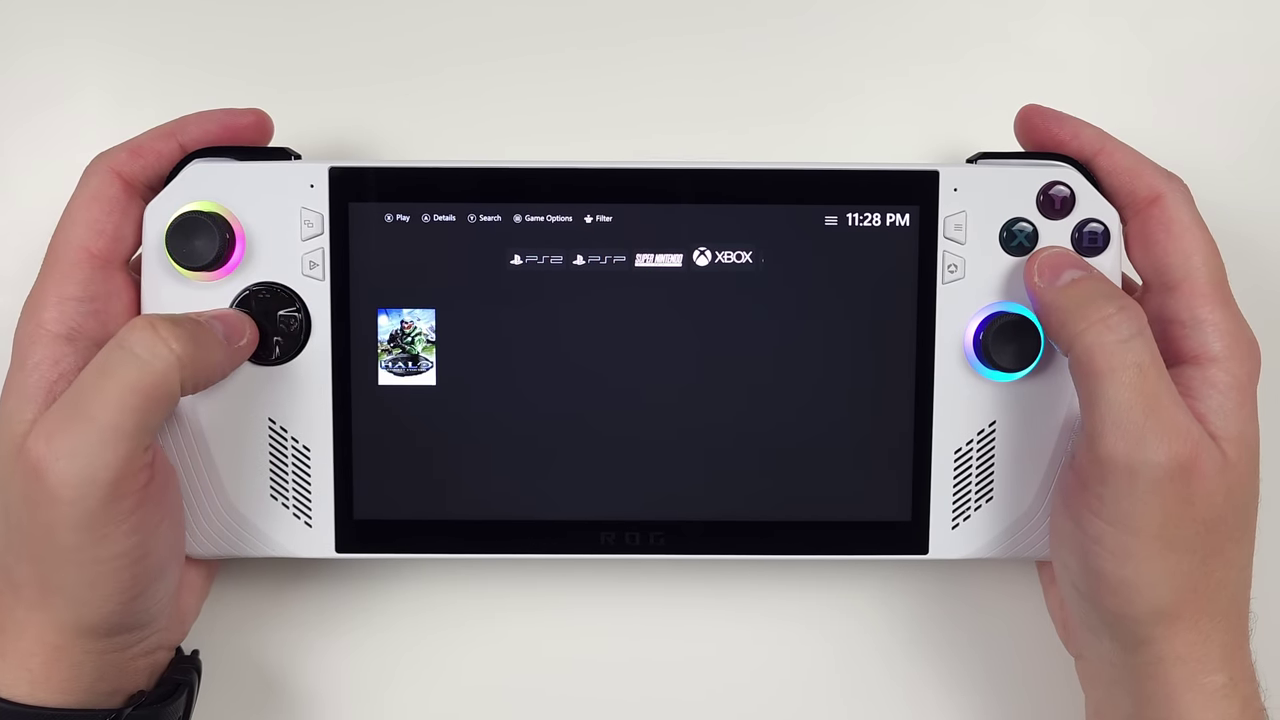
pyautogui.press('pagedown')
pyautogui.press('pageup')
pyautogui.press('pageup')
pyautogui.press('pageup')
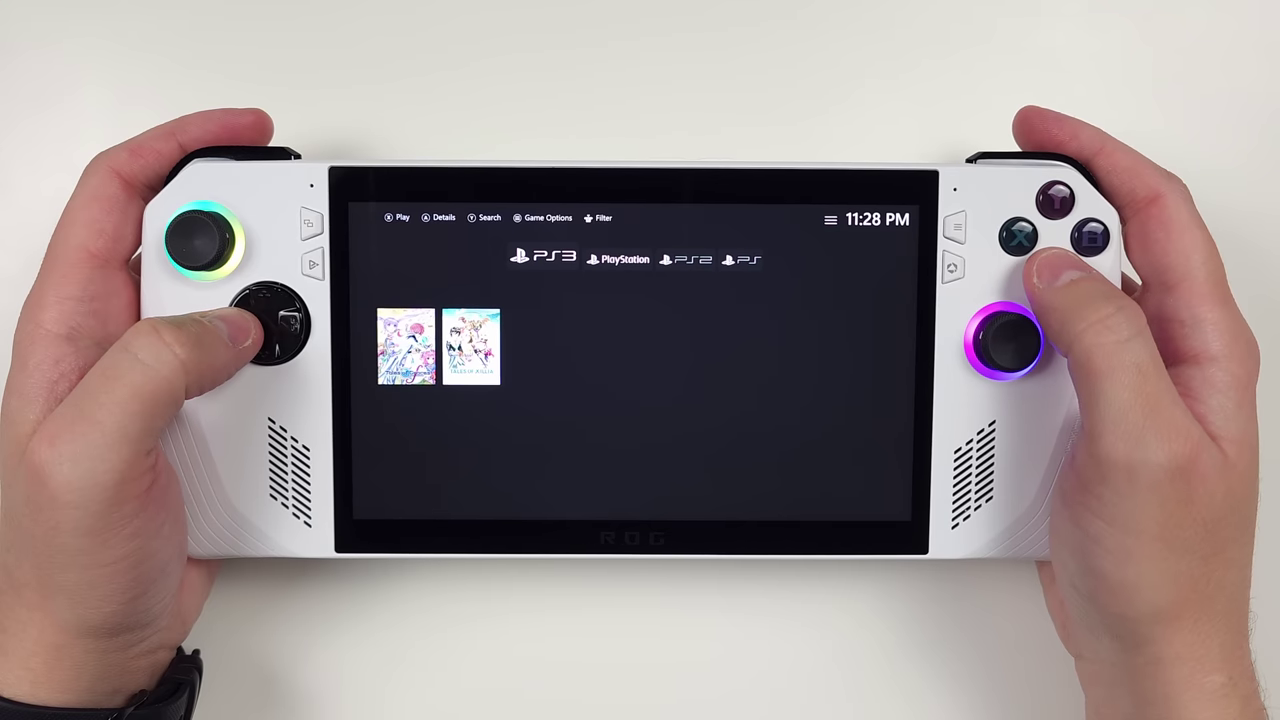
pyautogui.press('pageup')
pyautogui.press('pageup')
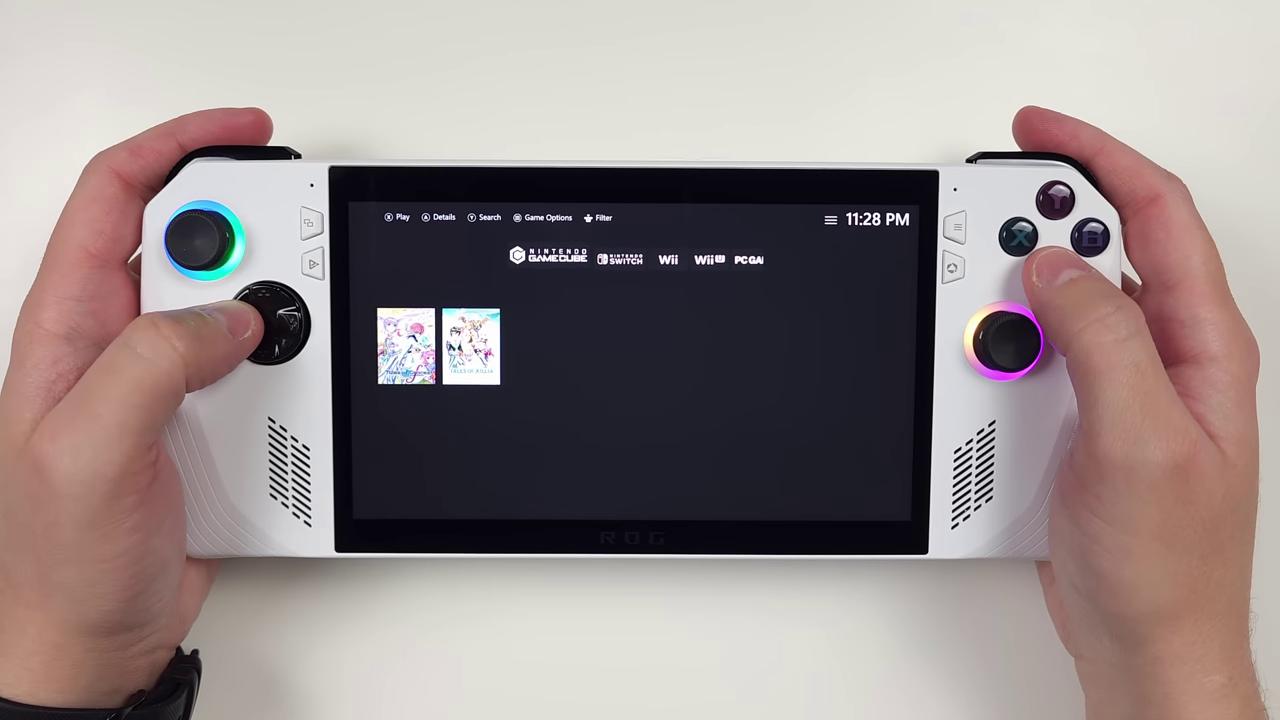
pyautogui.press('pageup')
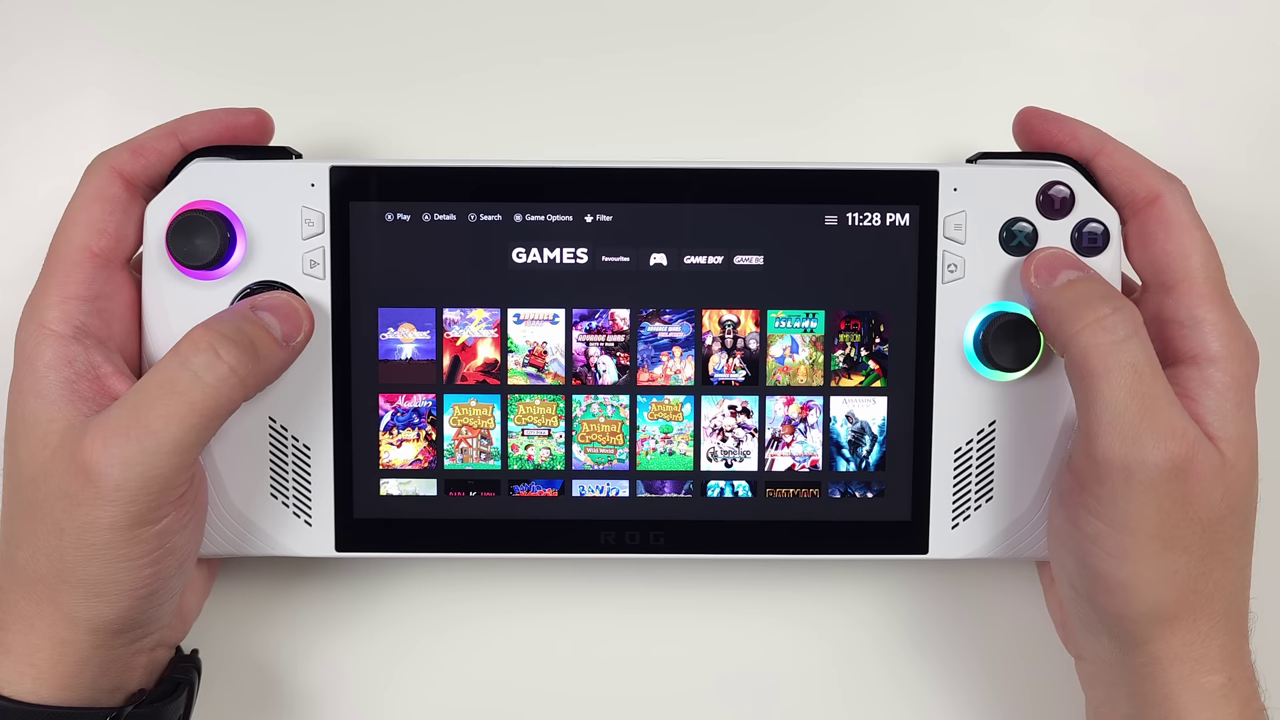
# Step: Browse the presets from Games to Nintendo 3DS and review the game options for Animal Crossing New Leaf
pyautogui.press('pagedown')
pyautogui.press('pagedown')
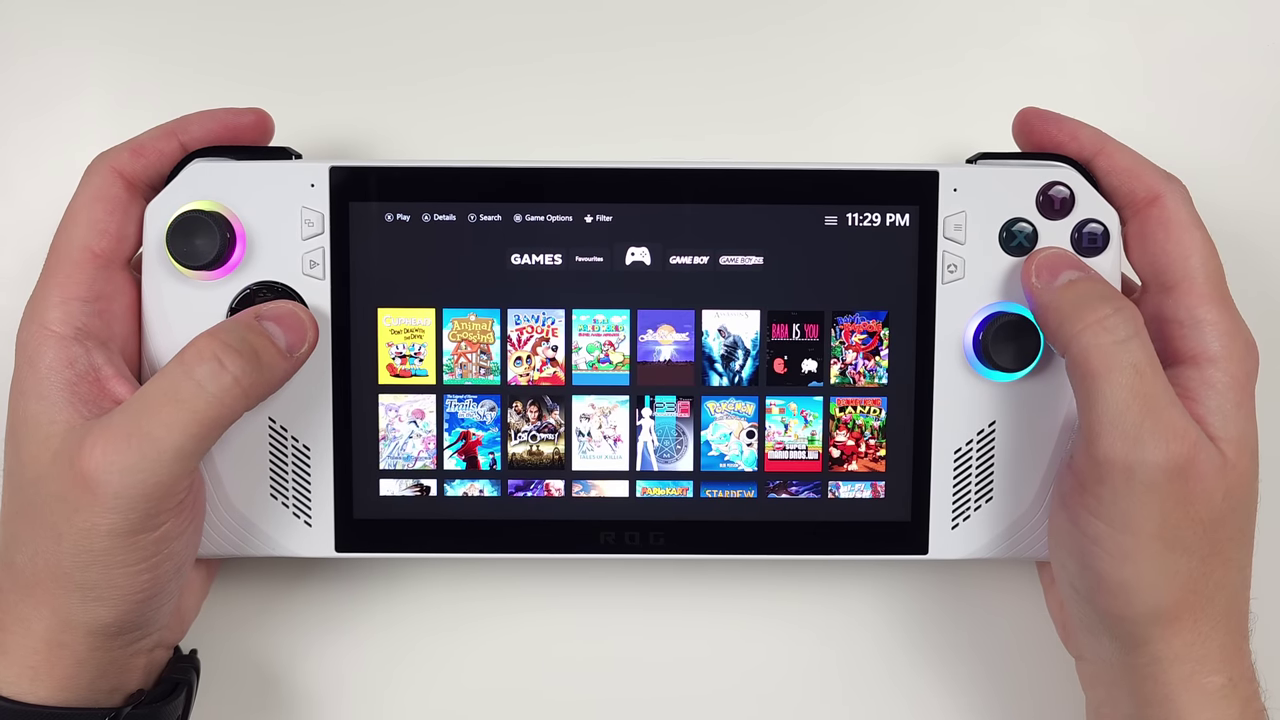
pyautogui.press('pagedown')
pyautogui.press('pagedown')
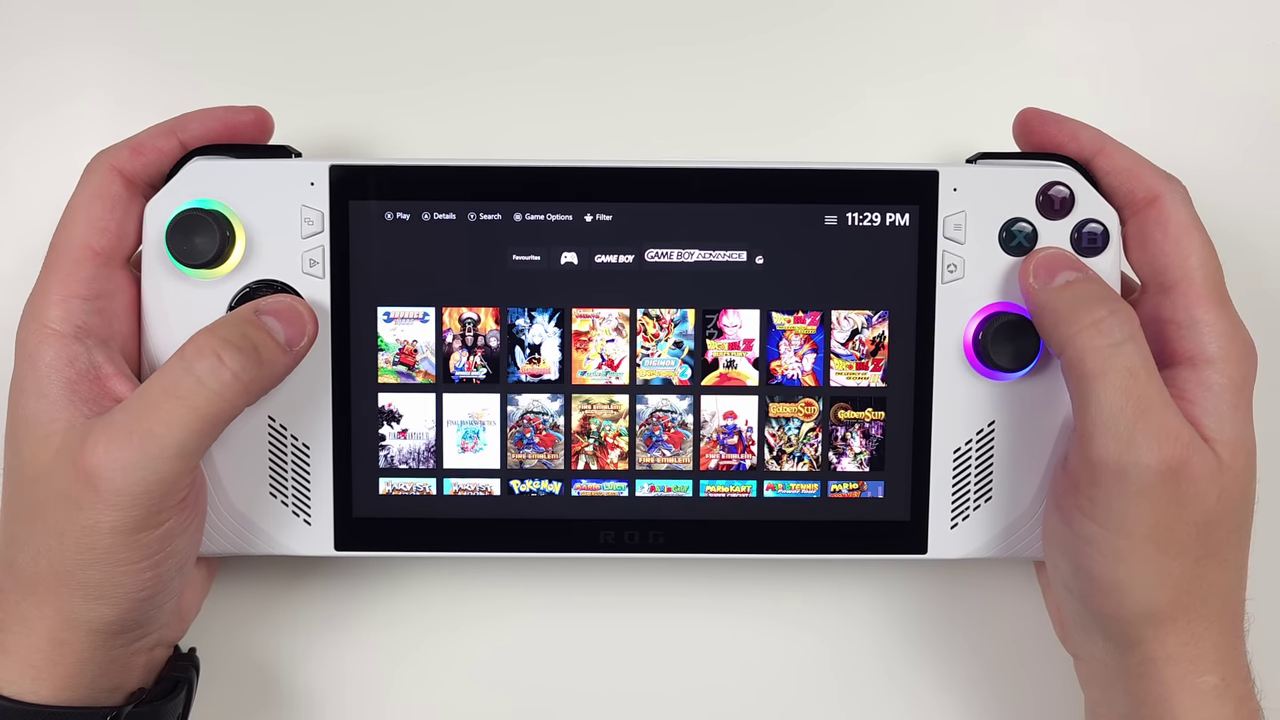
pyautogui.press('pagedown')
pyautogui.press('pagedown')
pyautogui.press('Menu')
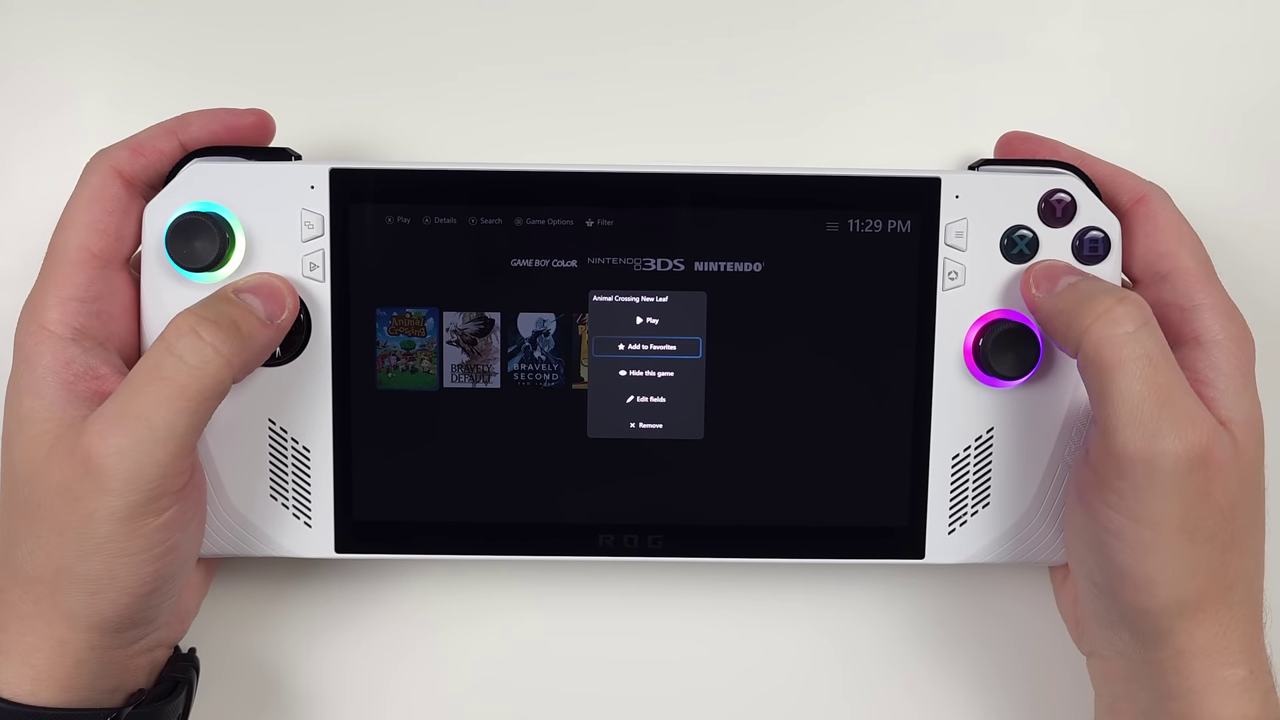
pyautogui.press('Escape')
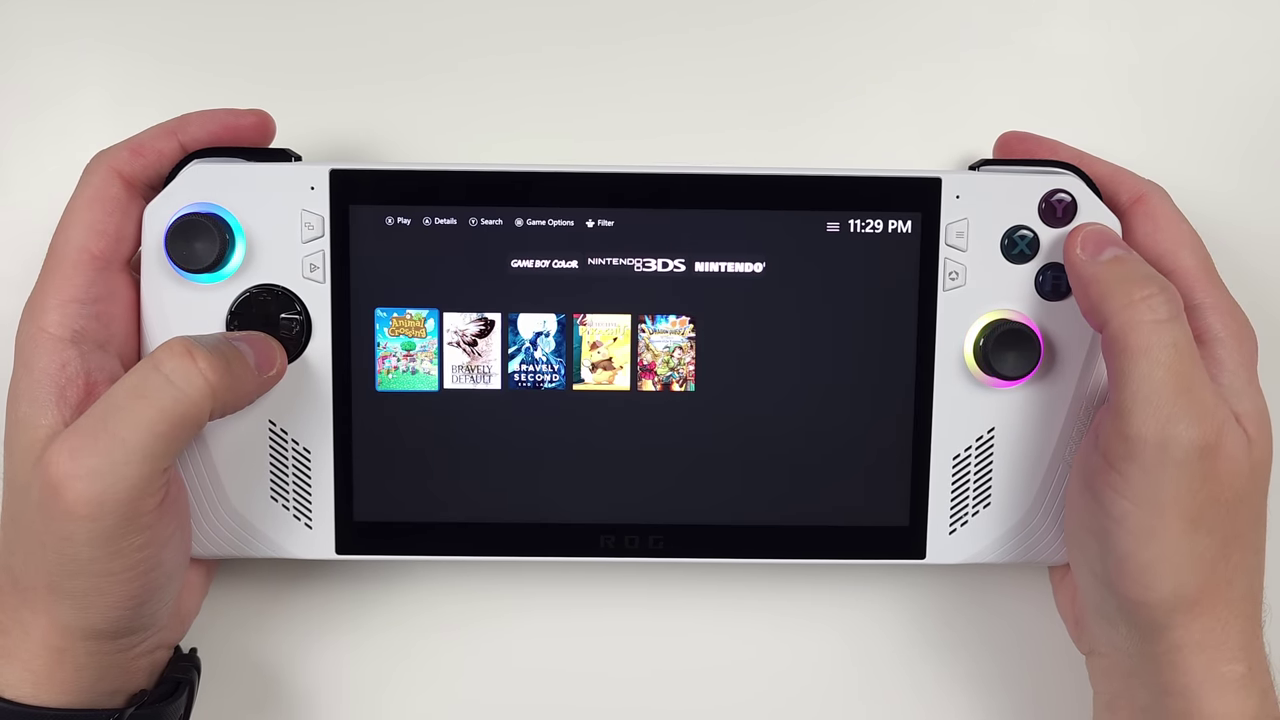
# Step: View the on-screen keyboard of the game search and close it without entering a search term
pyautogui.press('y')
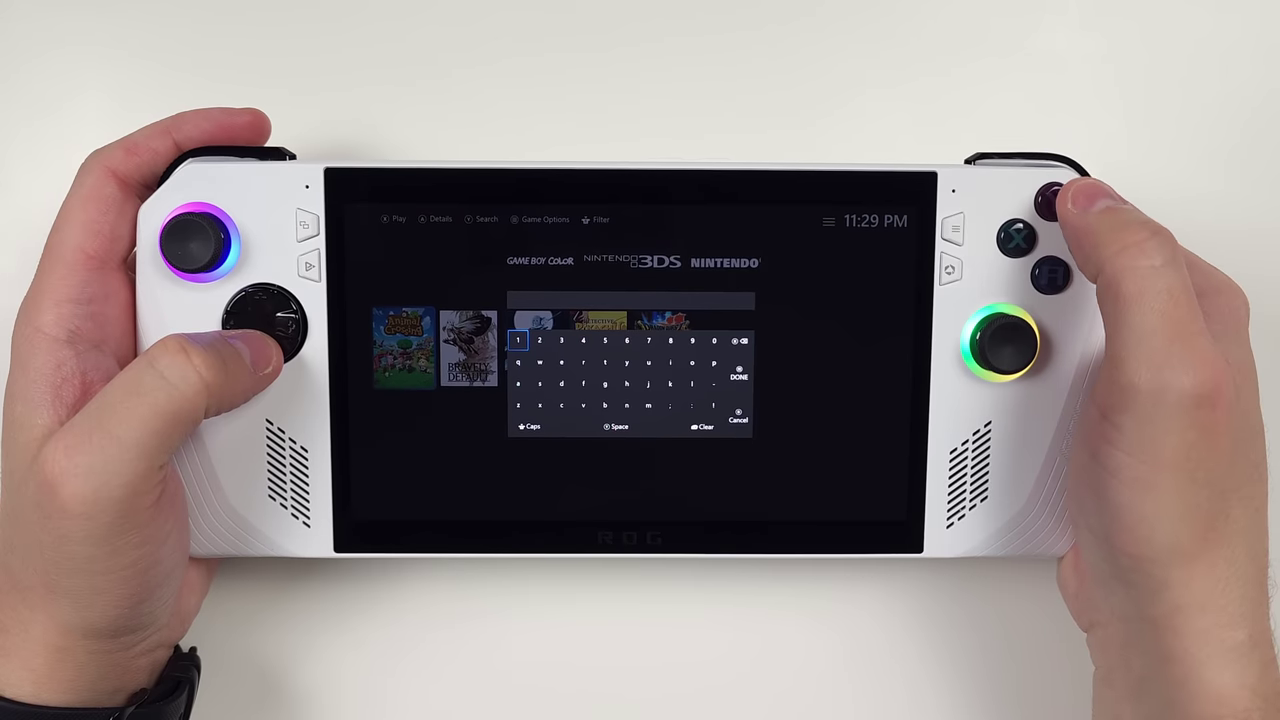
pyautogui.click(583, 383)
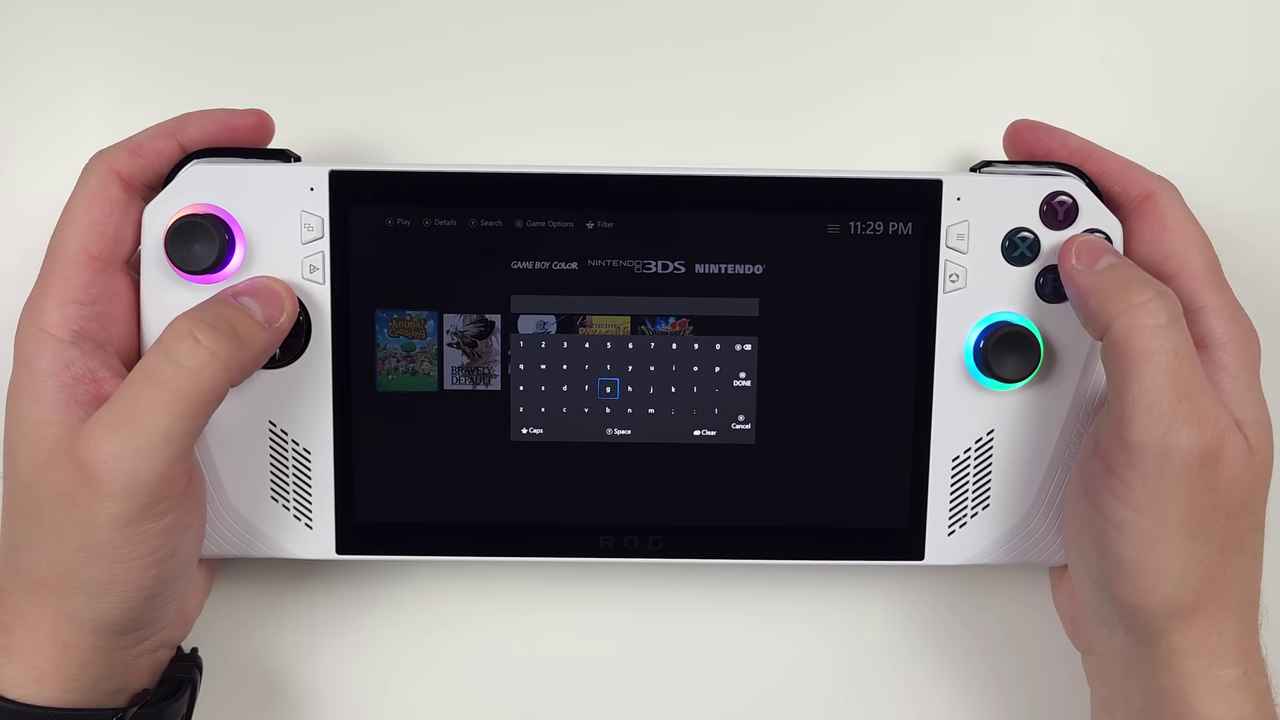
pyautogui.press('Escape')
# Step: Return to the full Games list and review its filter and sorting options without changing them
pyautogui.press('pageup')
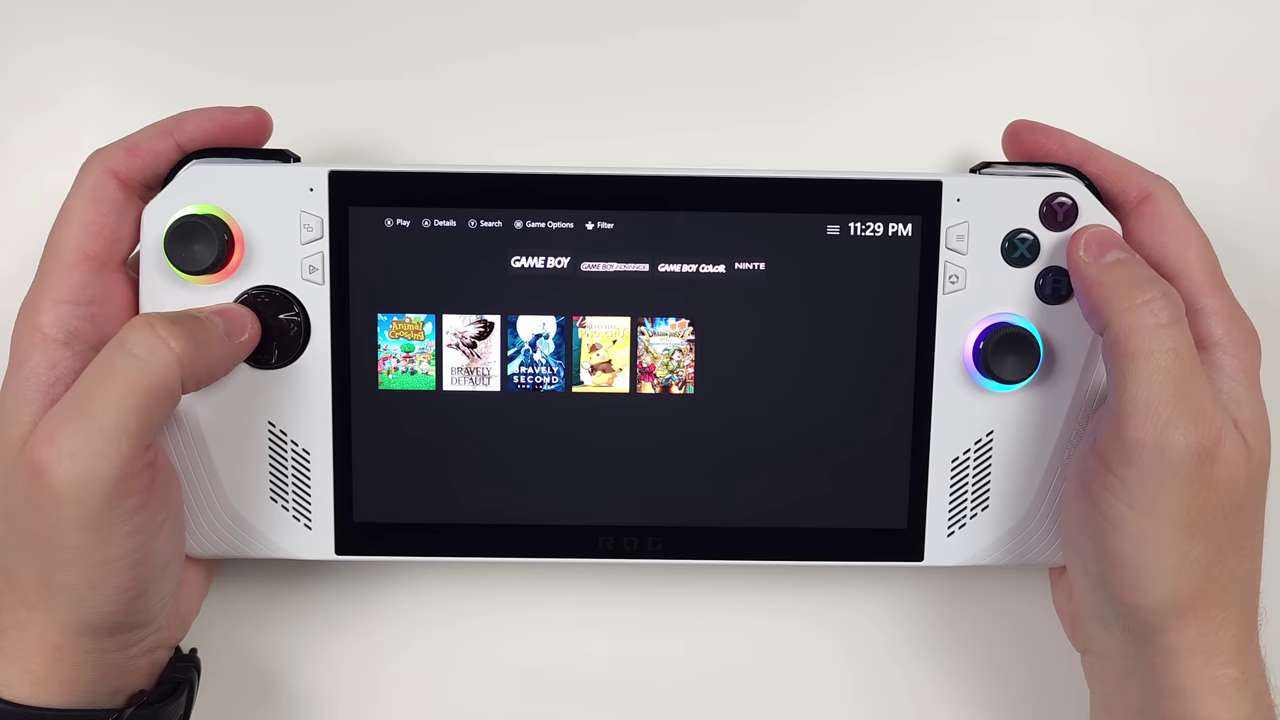
pyautogui.press('pageup')
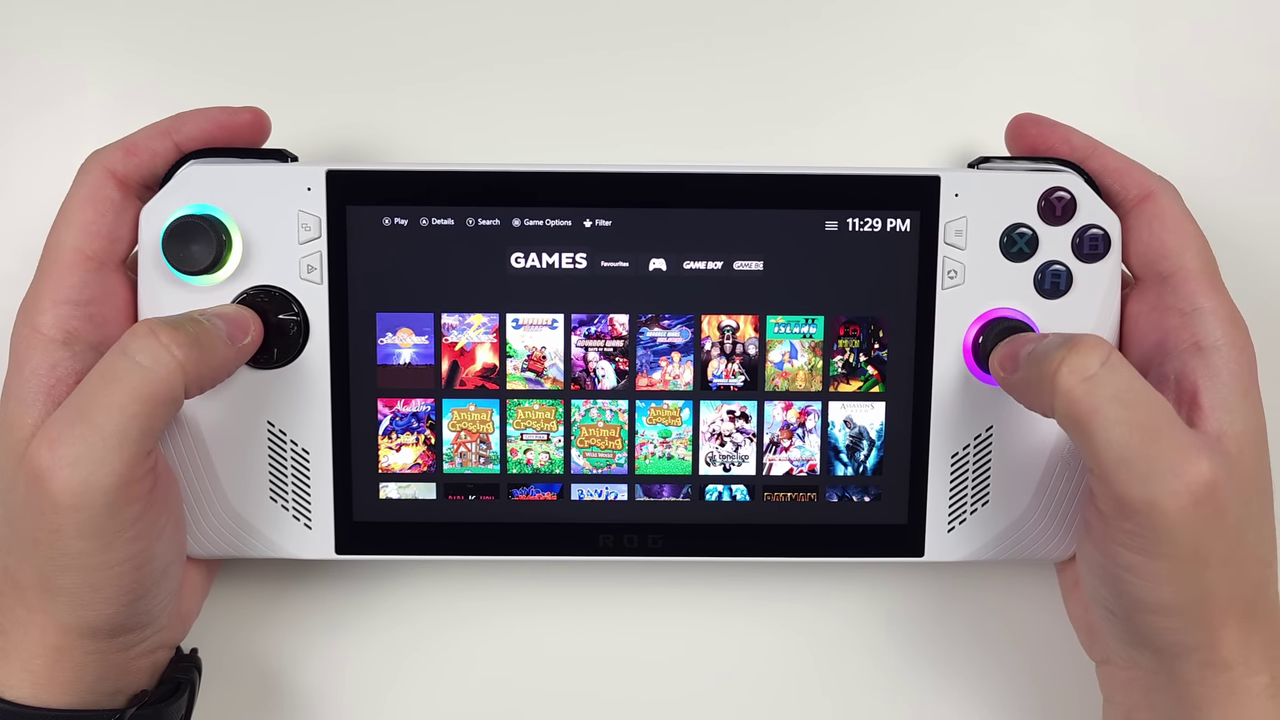
pyautogui.press('f')
pyautogui.press('Down')
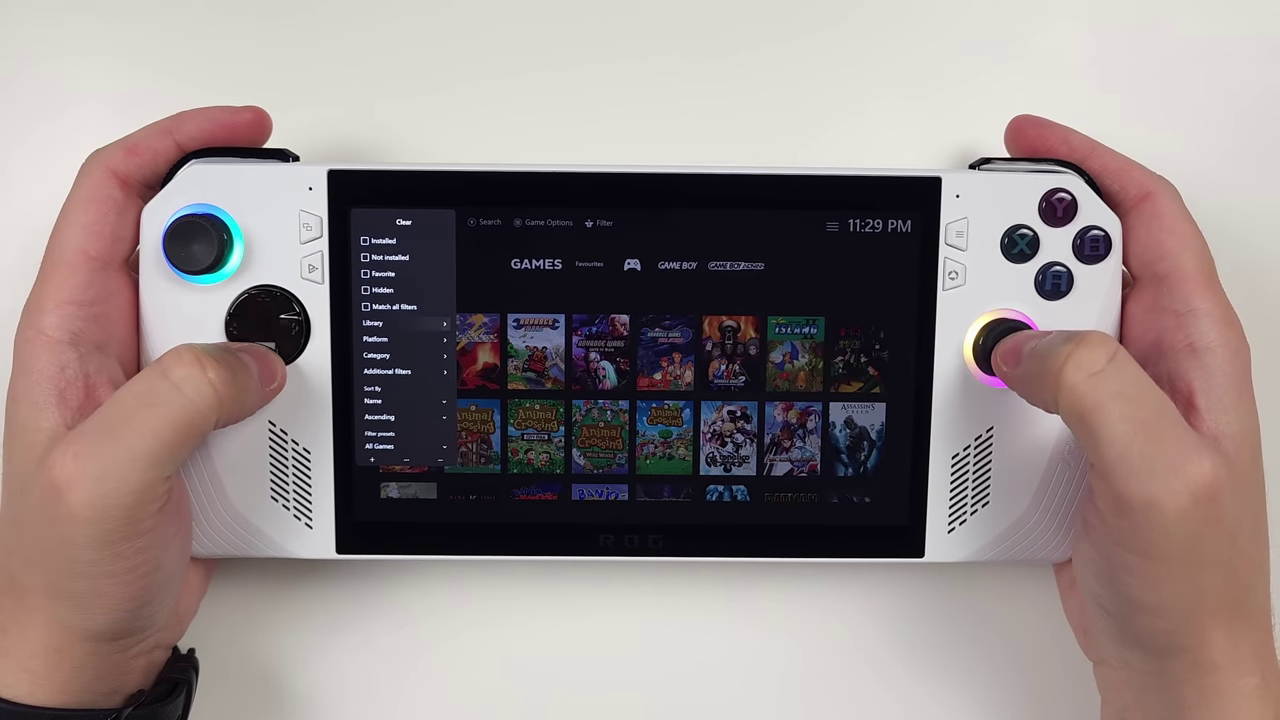
pyautogui.press('Escape')
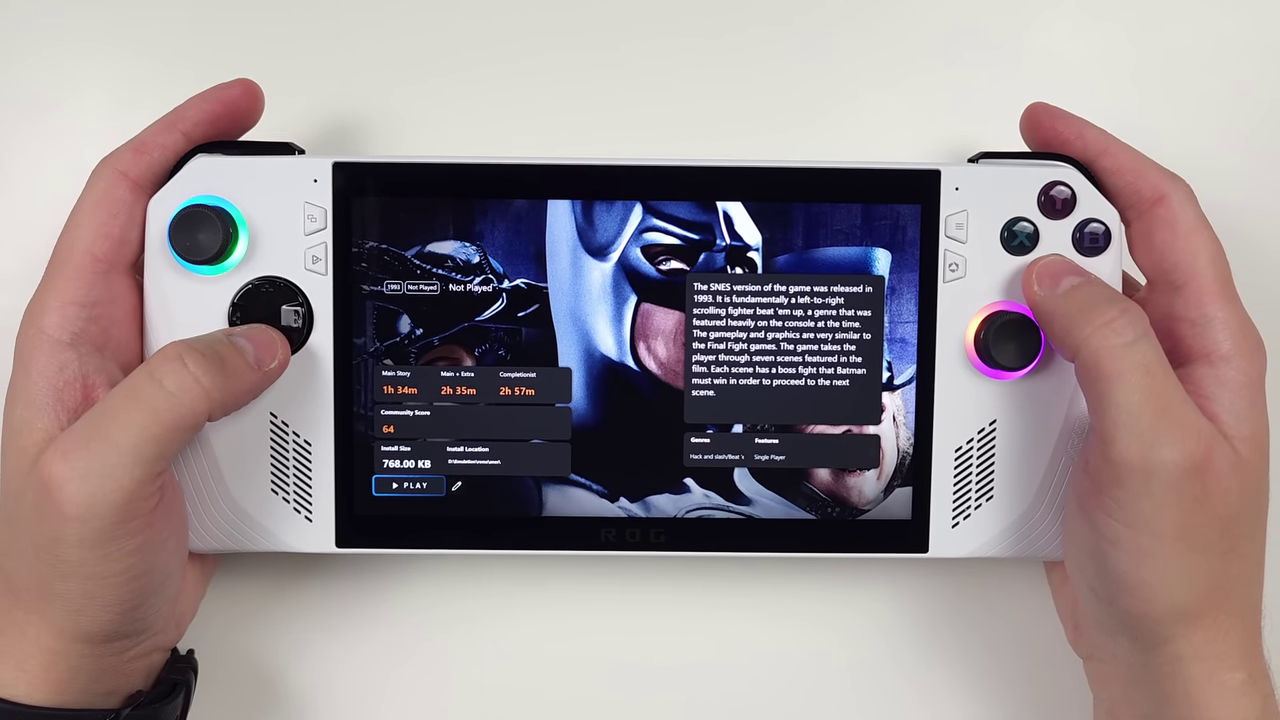
# Step: Look through the details pages of several games, from the 1993 SNES Batman game to Wii's Klonoa, and return to the library
pyautogui.press('Right')
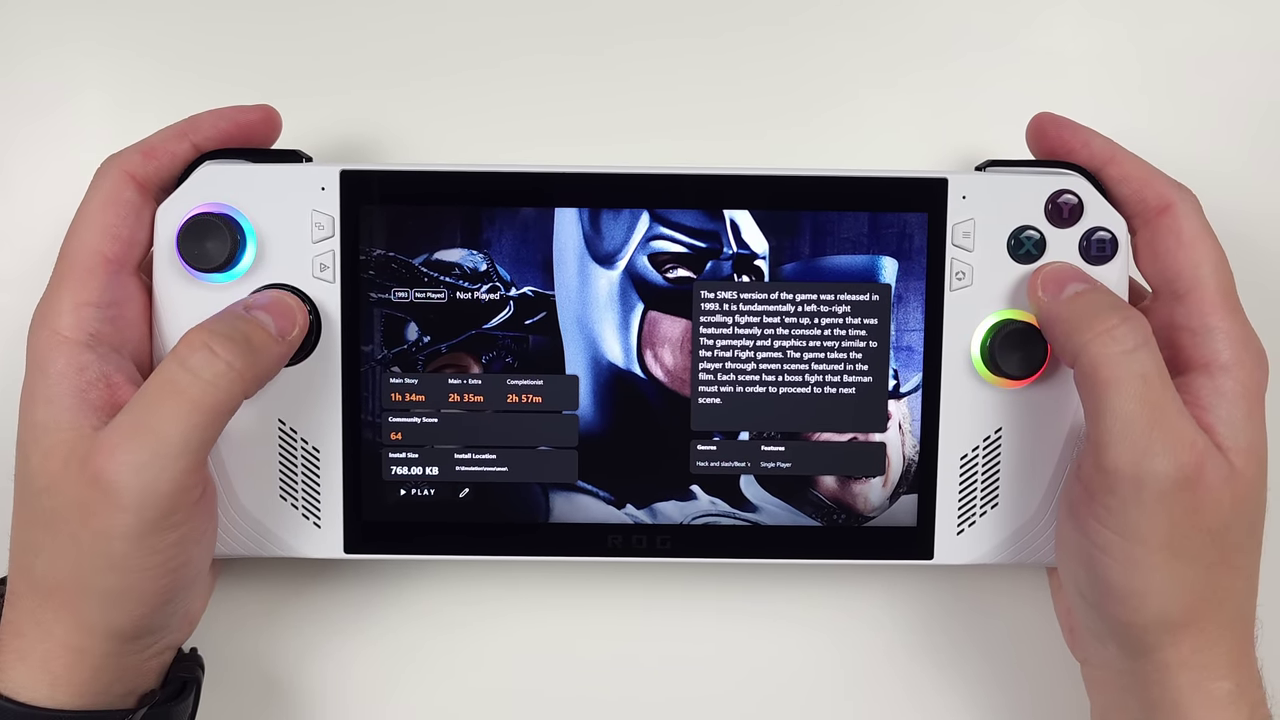
pyautogui.press('Right')
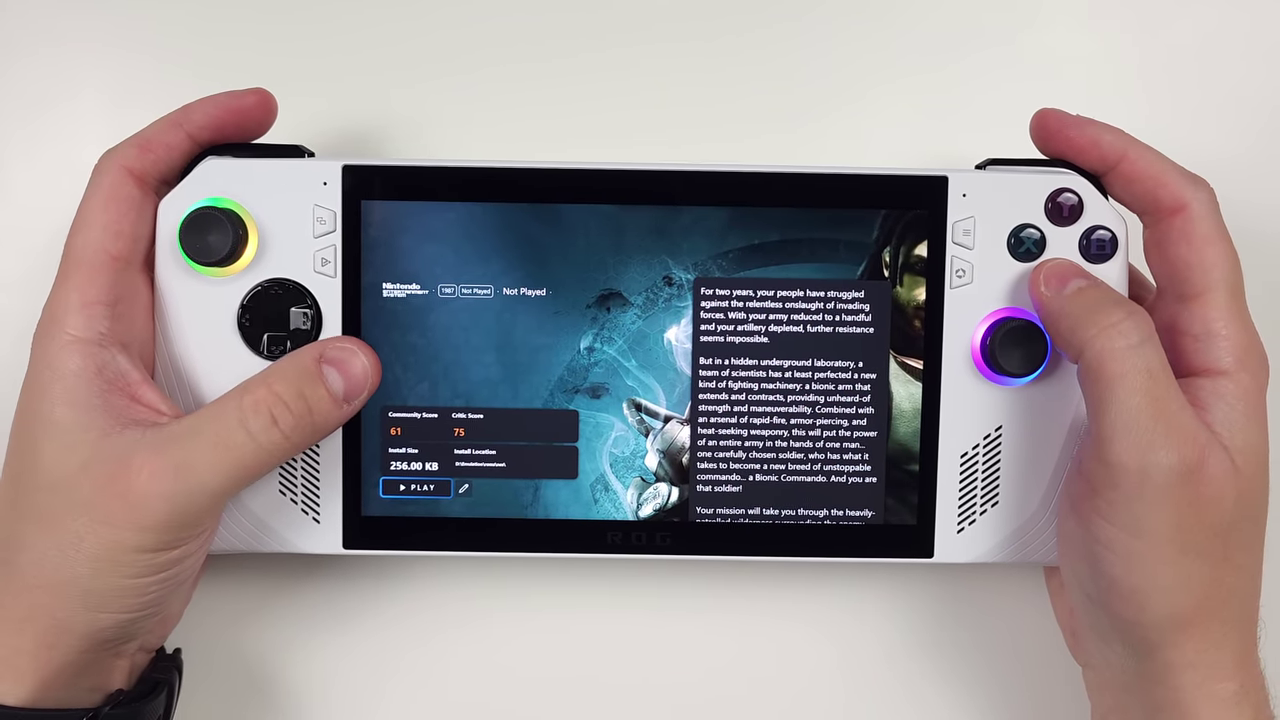
pyautogui.press('Right')
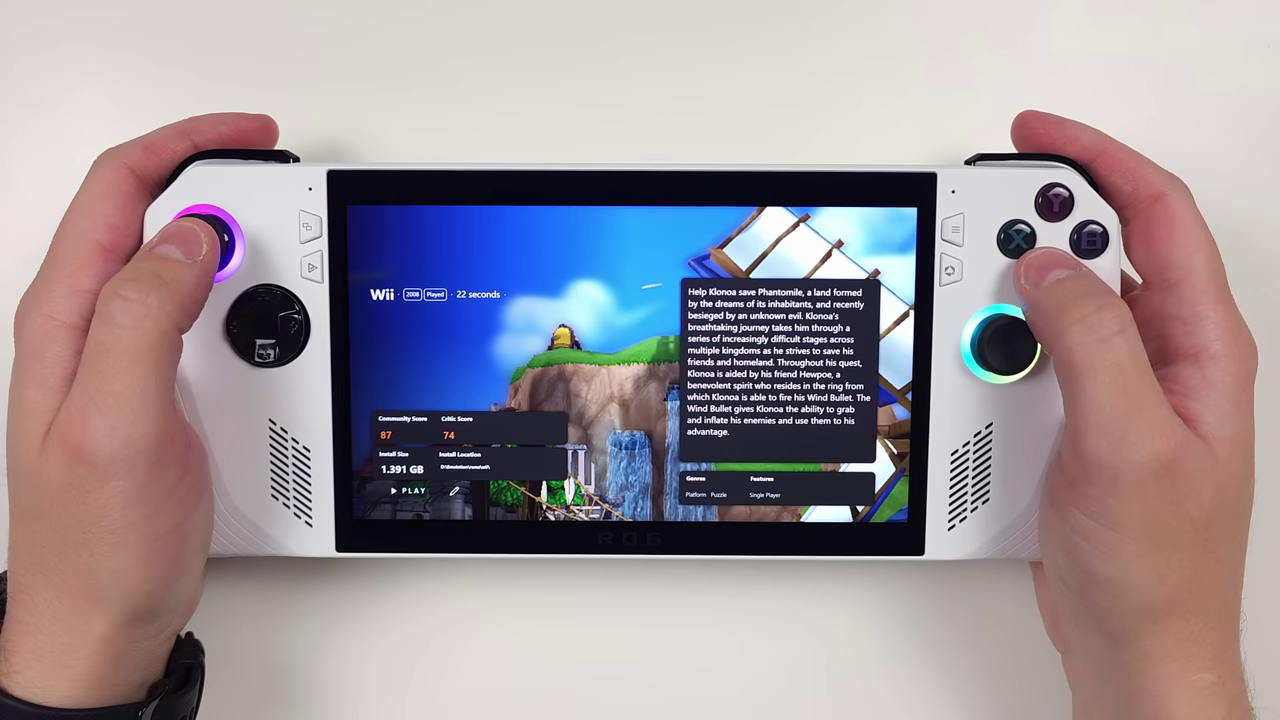
pyautogui.press('Escape')
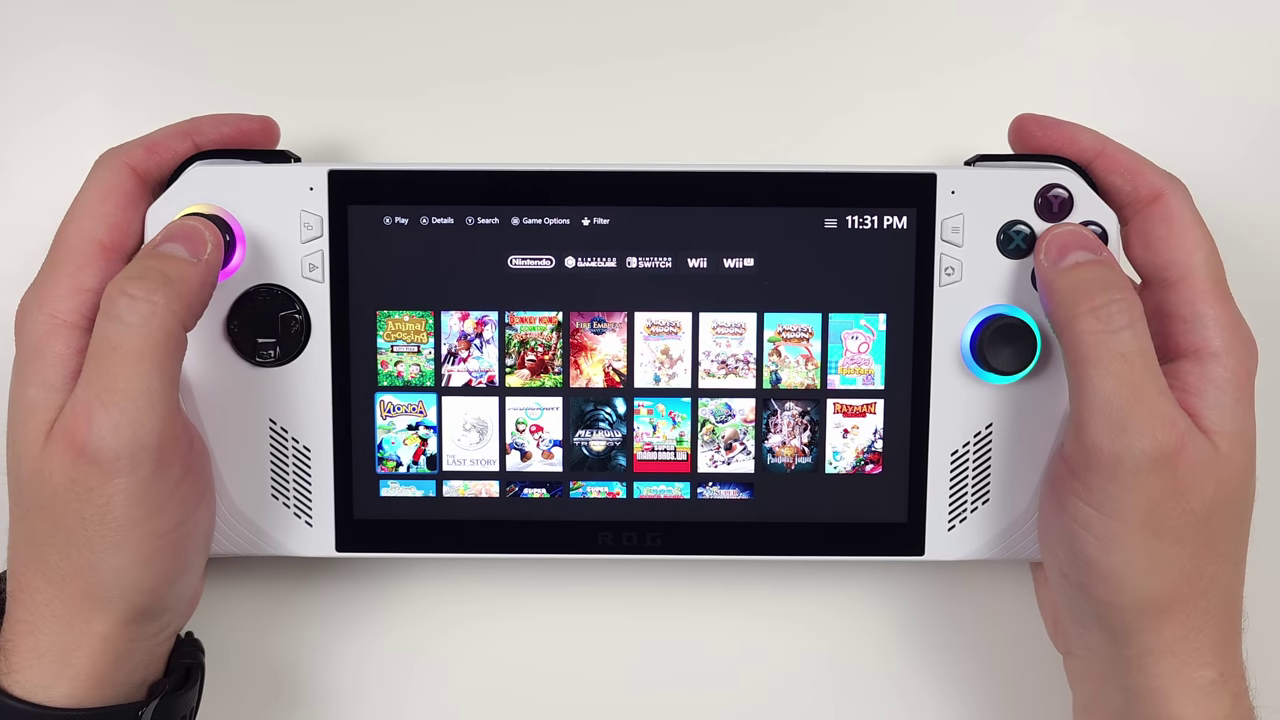
# Step: Browse the platform presets to PC Game and view Brotato's details page before returning to the game list
pyautogui.press('Left')
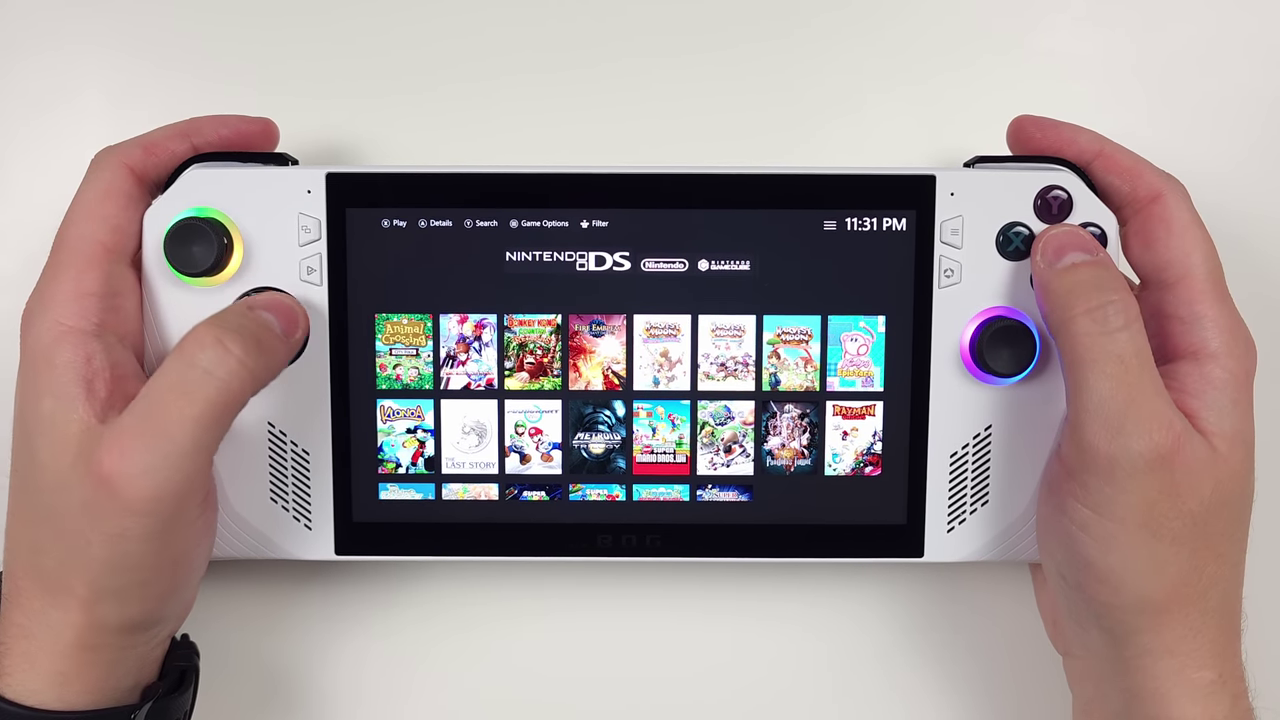
pyautogui.press('Right')
pyautogui.press('Right')
pyautogui.press('Right')
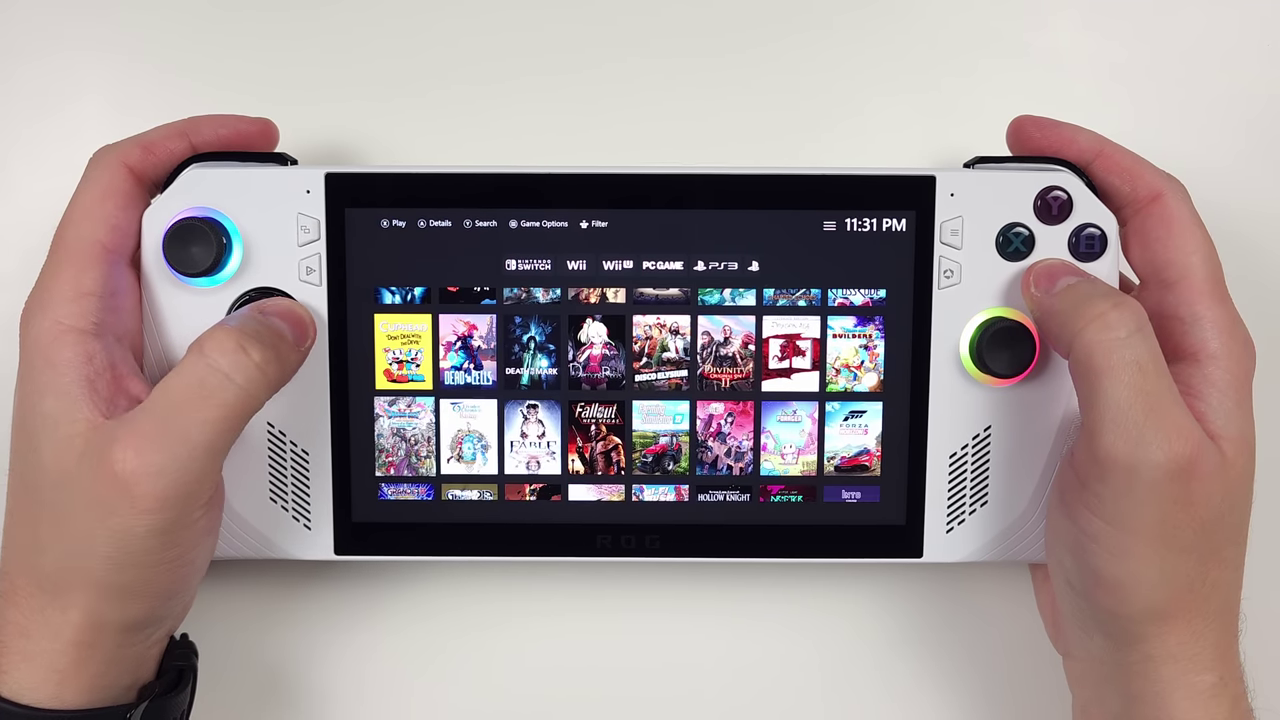
pyautogui.press('Down')
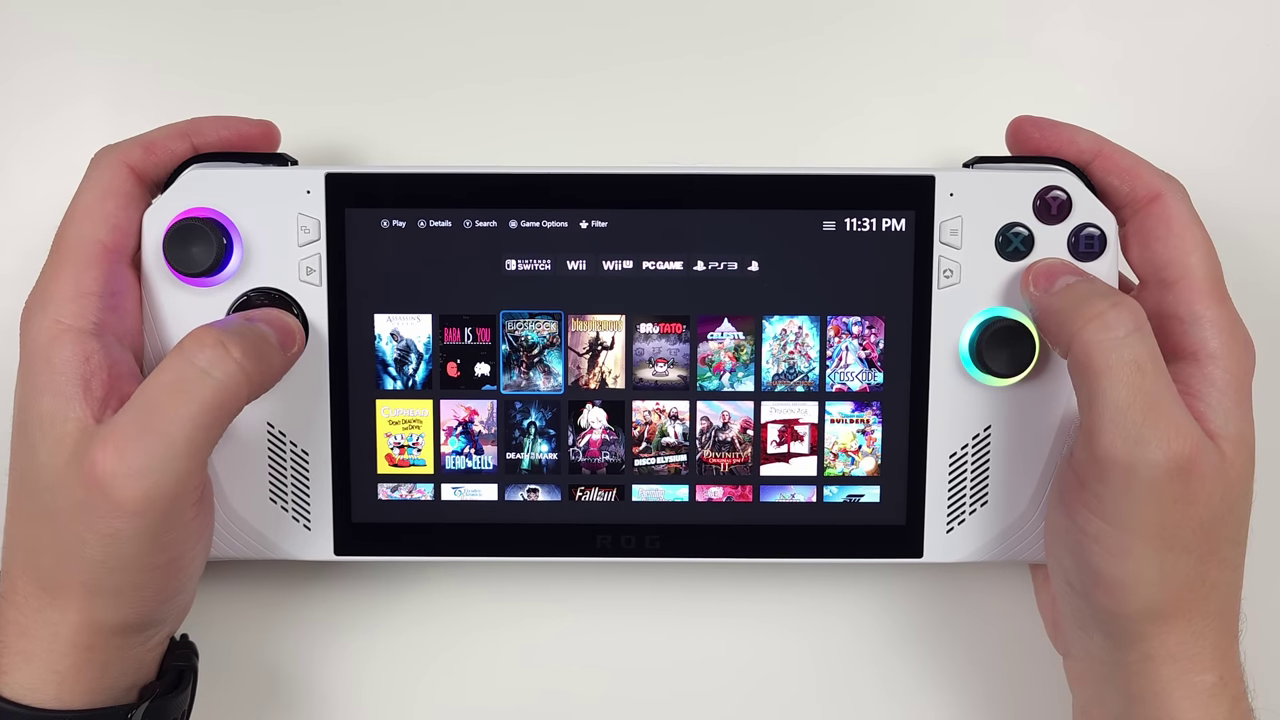
pyautogui.press('Return')
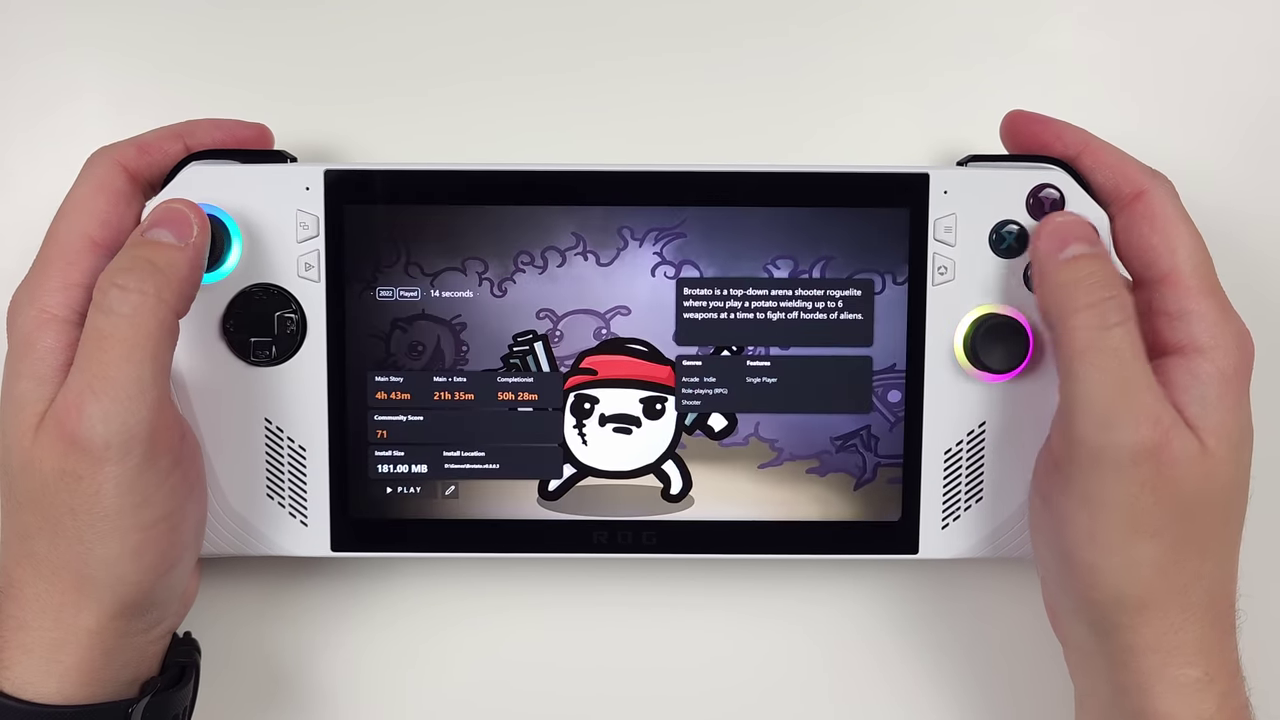
pyautogui.press('Escape')
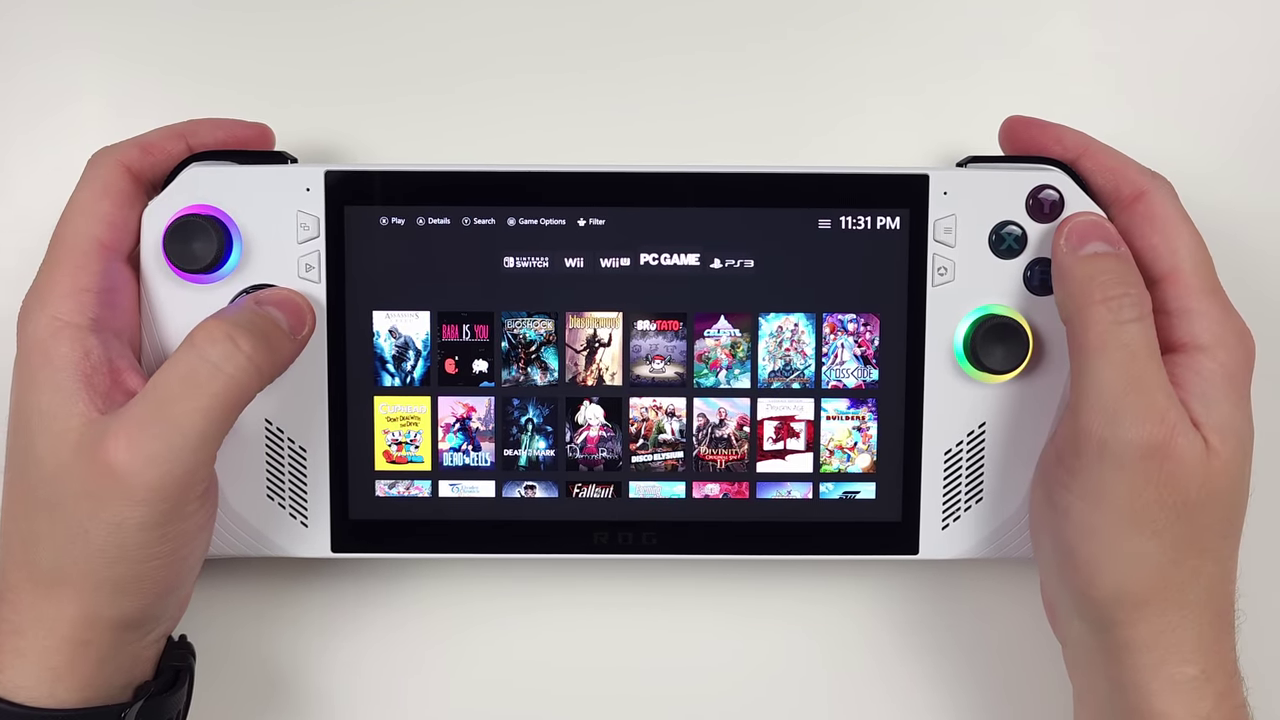
# Step: Enable Show Battery Status and Show Battery Percentage in the General fullscreen settings
pyautogui.press('pagedown')
pyautogui.press('Escape')
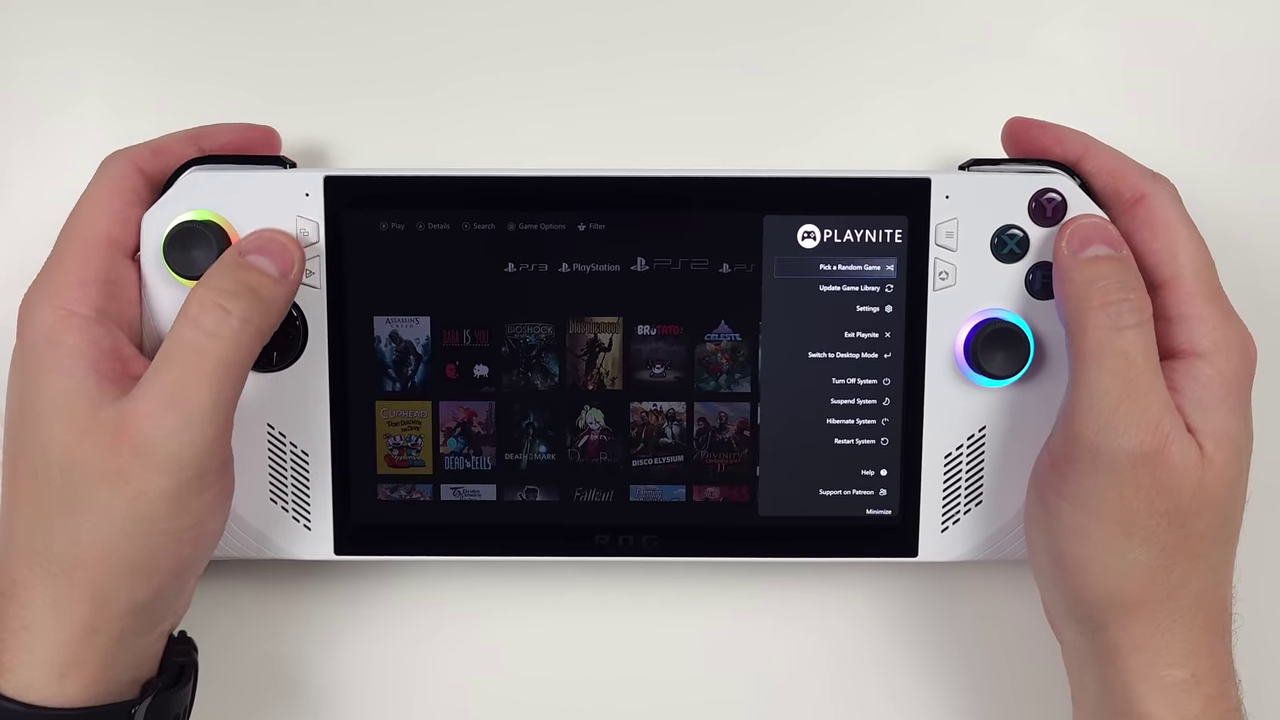
pyautogui.press('Down')
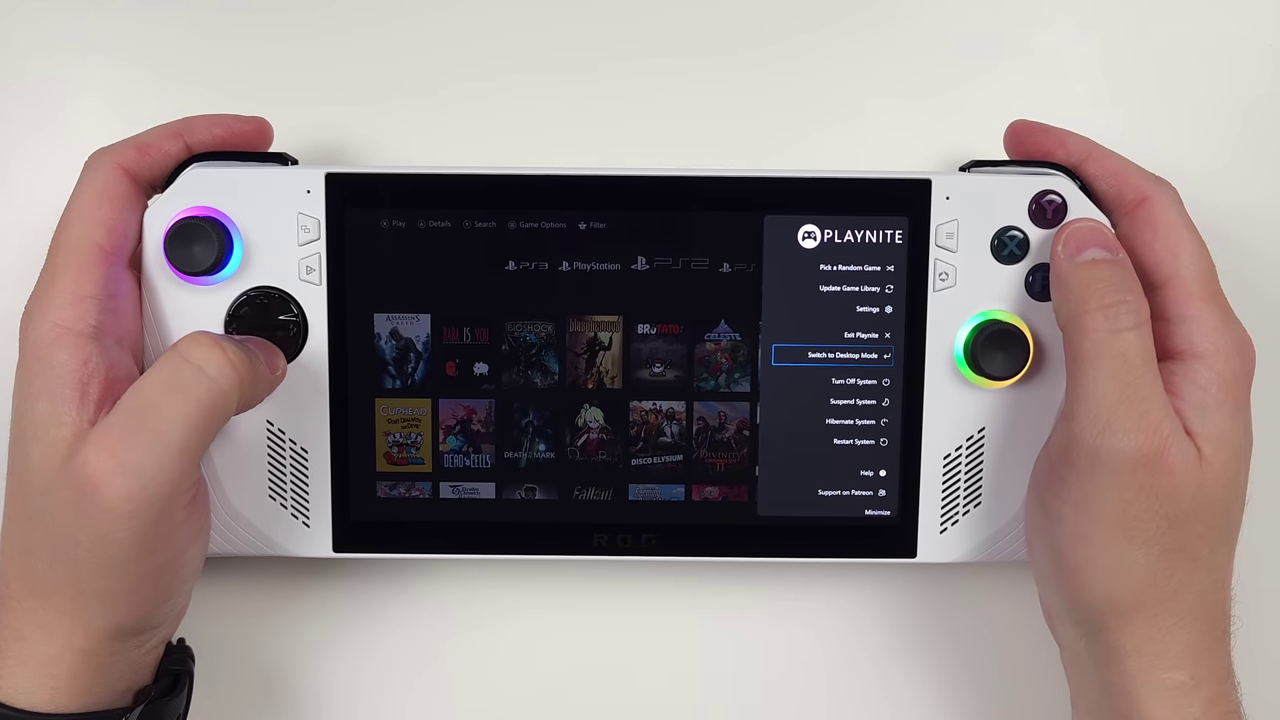
pyautogui.press('Return')
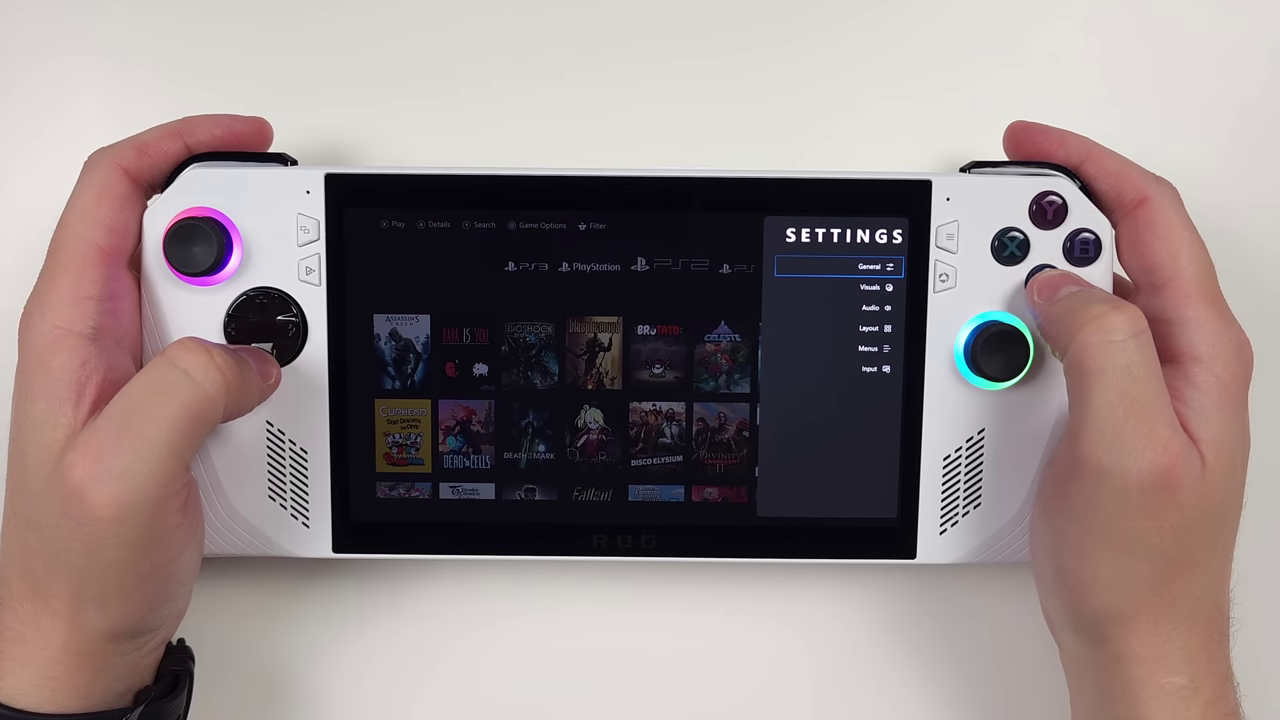
pyautogui.press('Return')
pyautogui.press('Down')
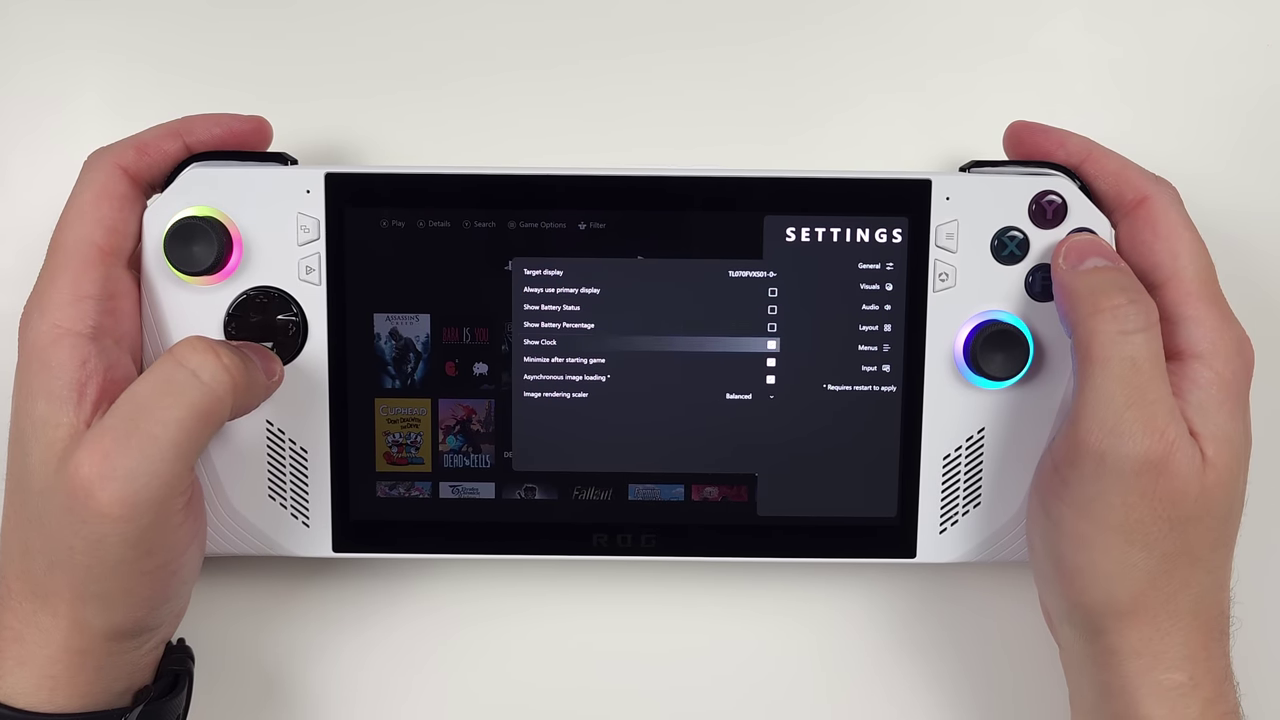
pyautogui.press('Up')
pyautogui.press('Up')
pyautogui.press('Up')
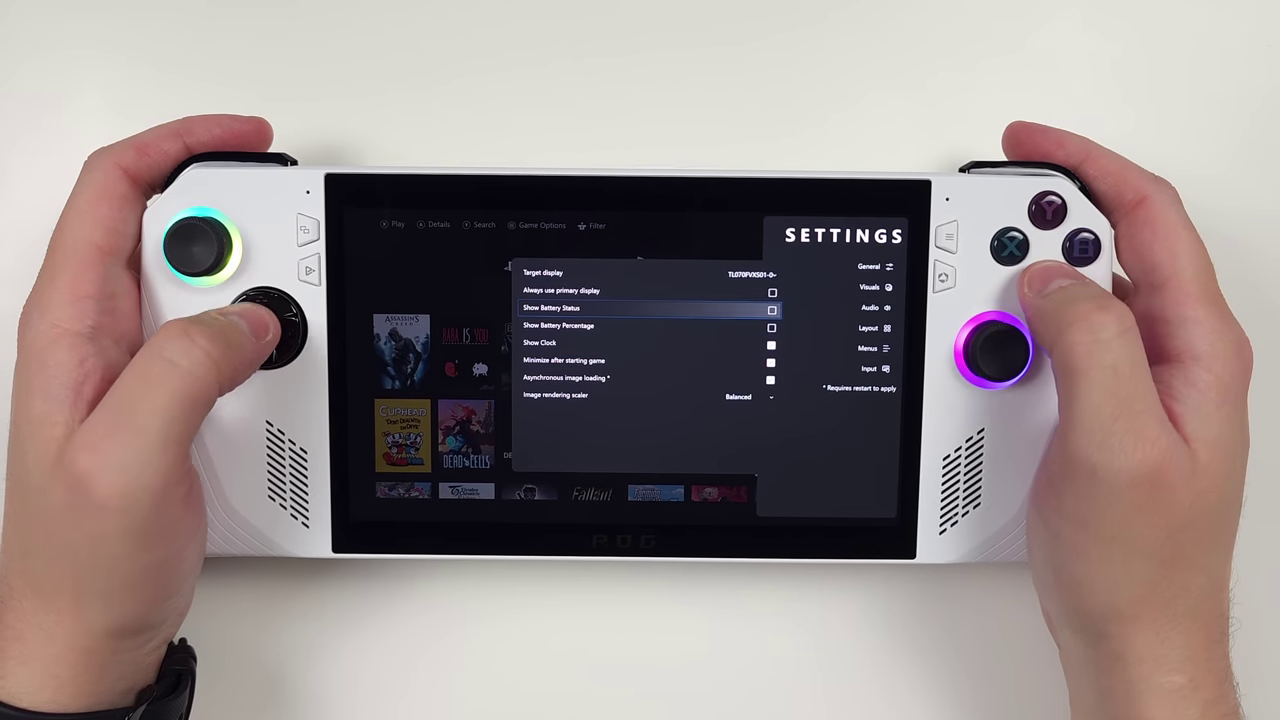
pyautogui.press('Down')
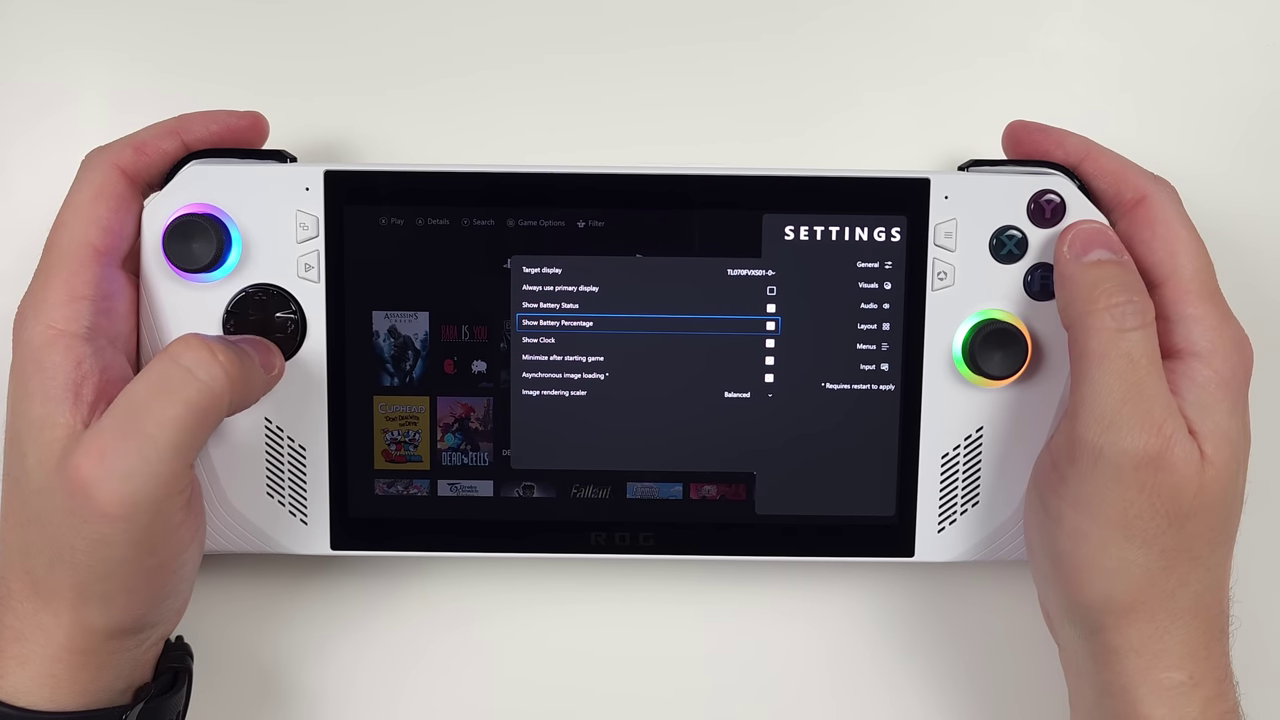
pyautogui.press('Escape')
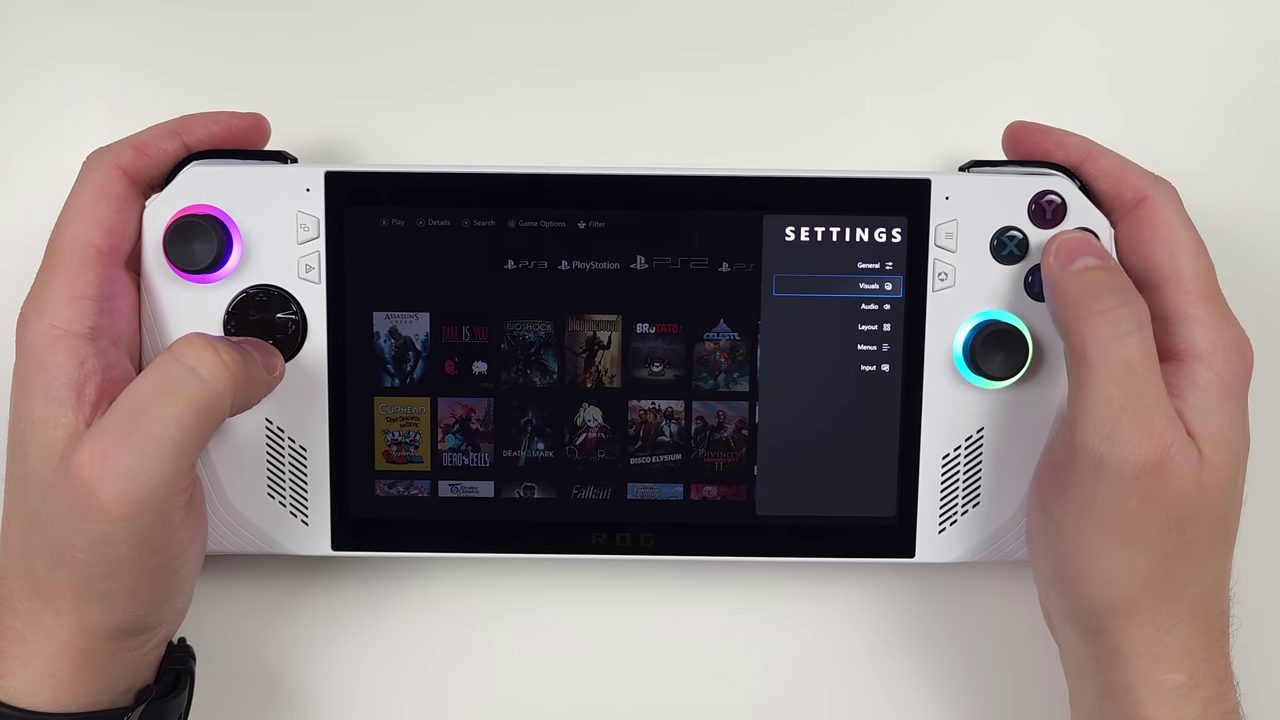